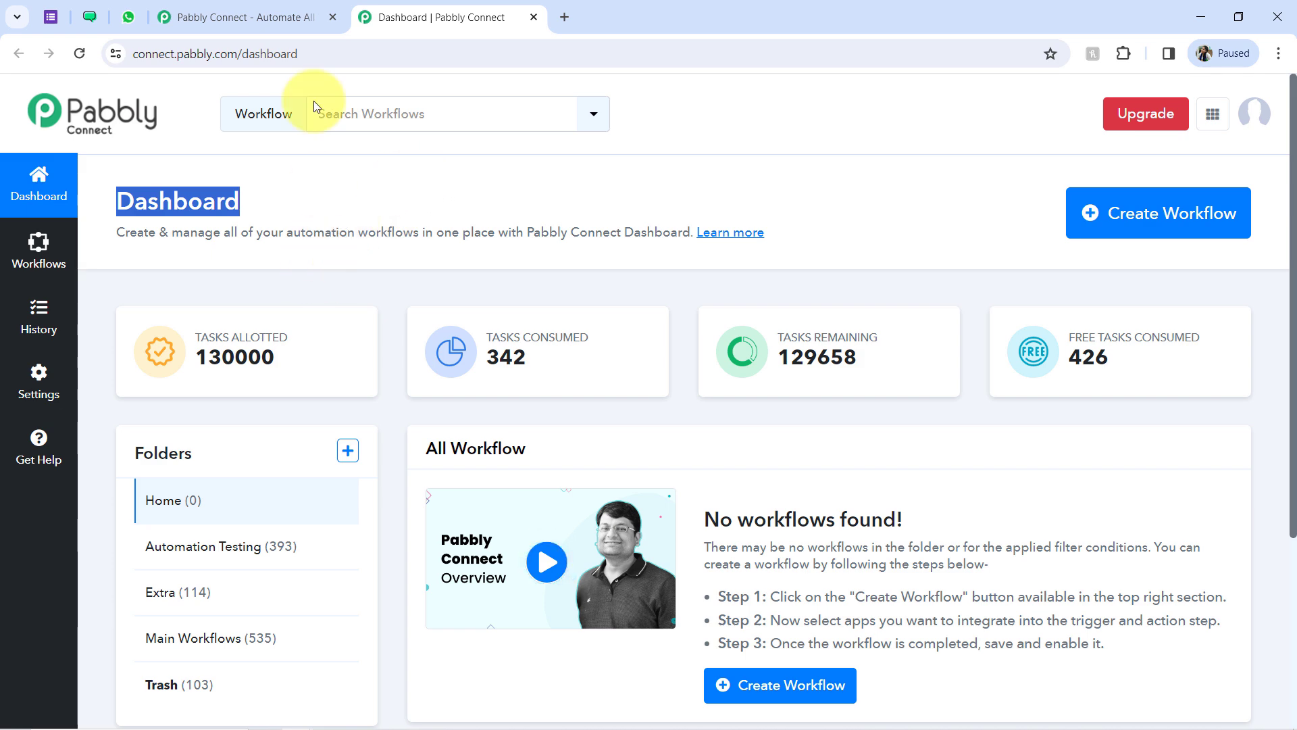
View the Pabbly Connect landing page and highlight its web address.
{"action": "left_click", "coordinate": [272, 9]}
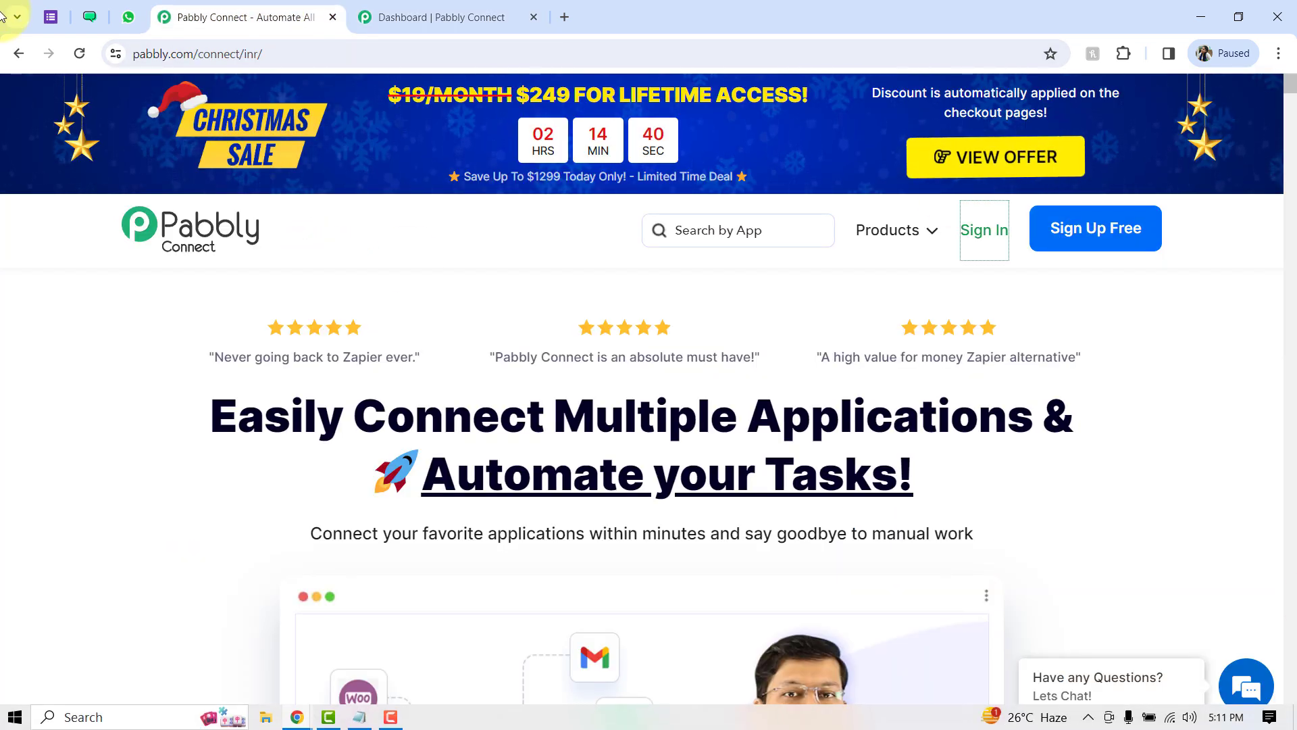
{"action": "left_click", "coordinate": [147, 53]}
{"action": "left_click_drag", "start_coordinate": [146, 53], "coordinate": [281, 53]}
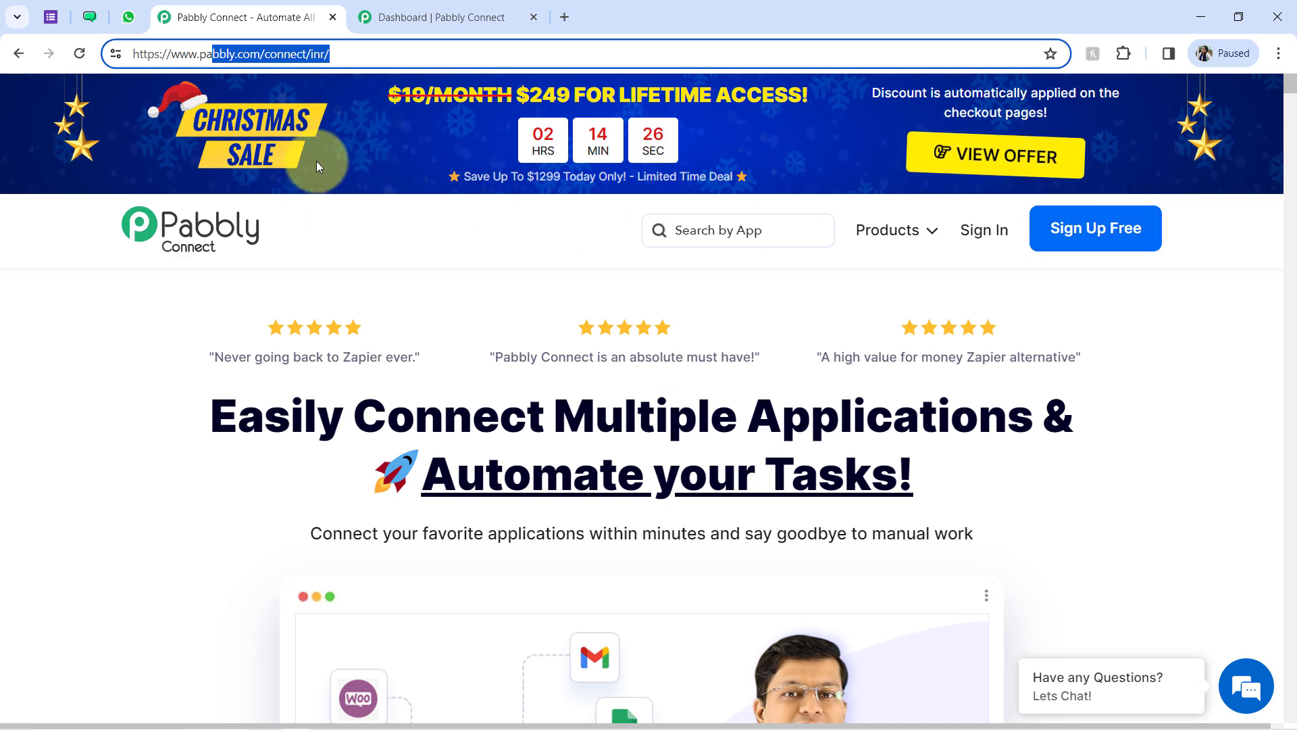
Return to the Pabbly Connect dashboard and start creating a new workflow.
{"action": "left_click", "coordinate": [378, 17]}
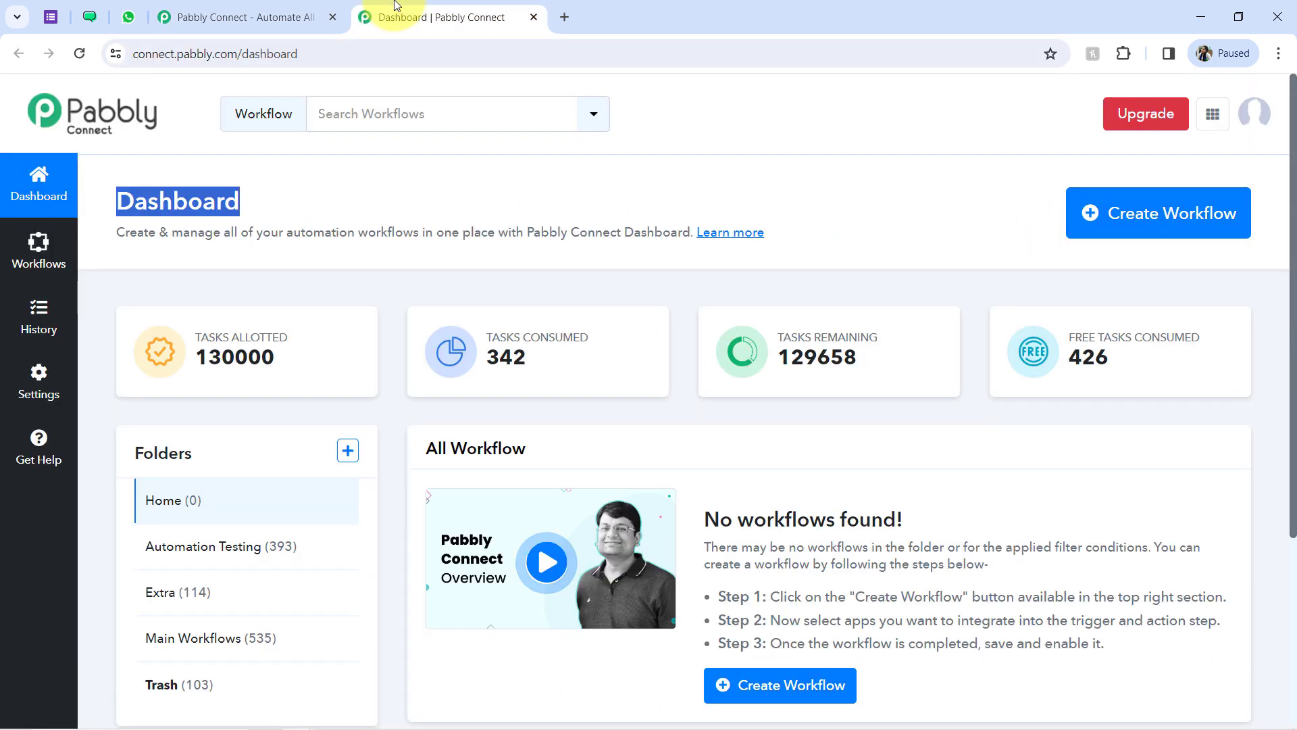
{"action": "left_click", "coordinate": [184, 212]}
{"action": "left_click", "coordinate": [1155, 219]}
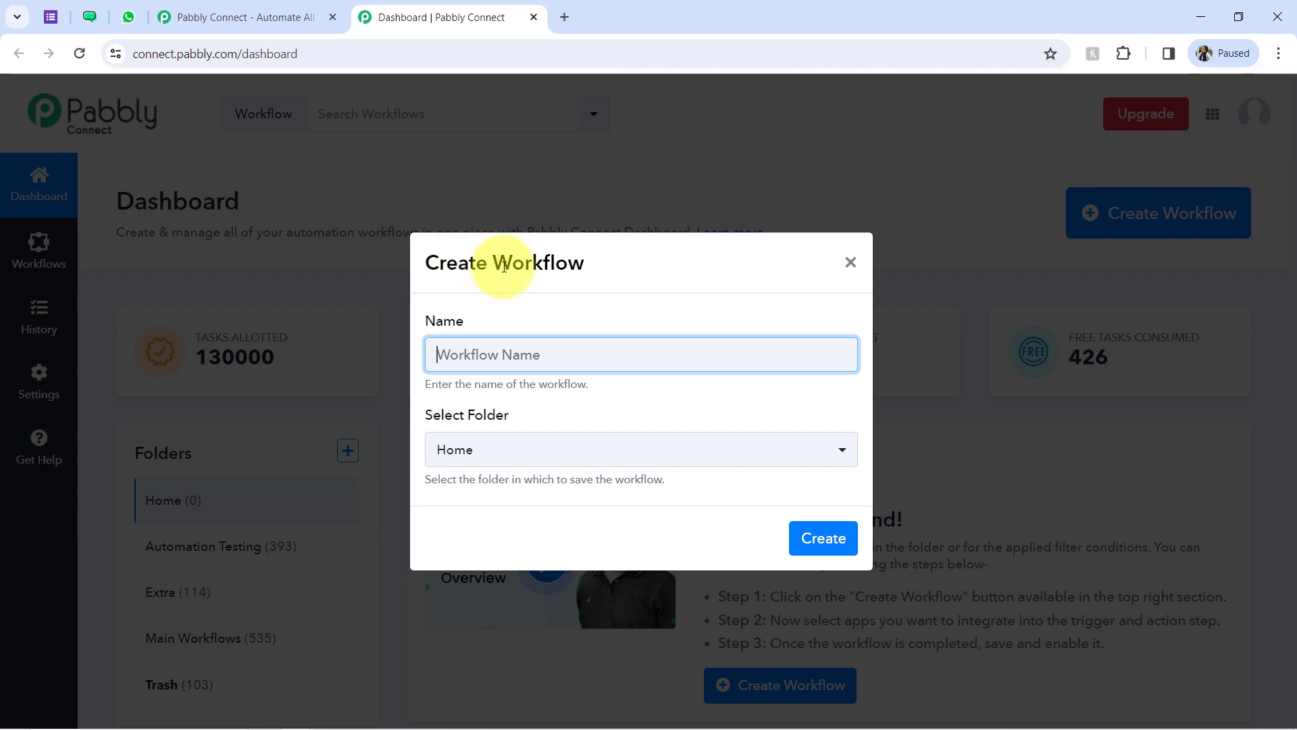
Review the WATI message templates page and the questions of the Travel Enquiry Form in Google Forms.
{"action": "left_click", "coordinate": [89, 17]}
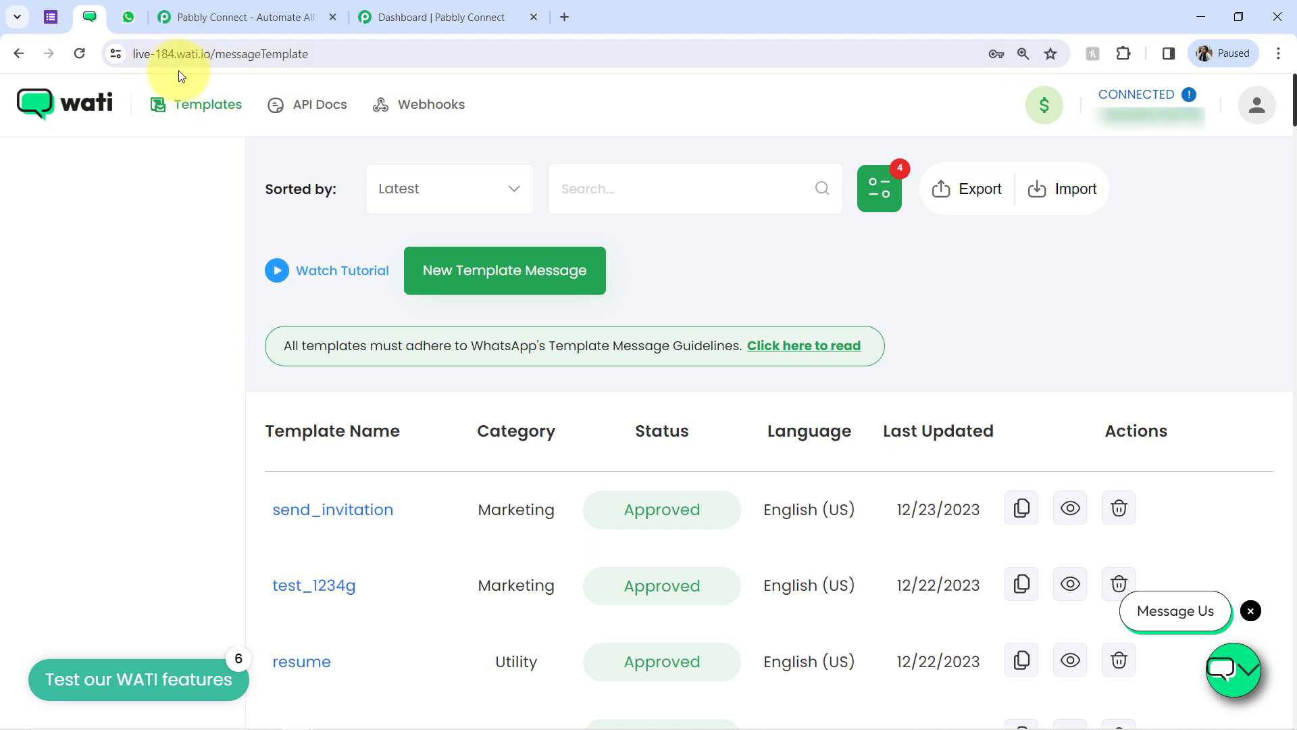
{"action": "left_click_drag", "start_coordinate": [161, 54], "coordinate": [239, 50]}
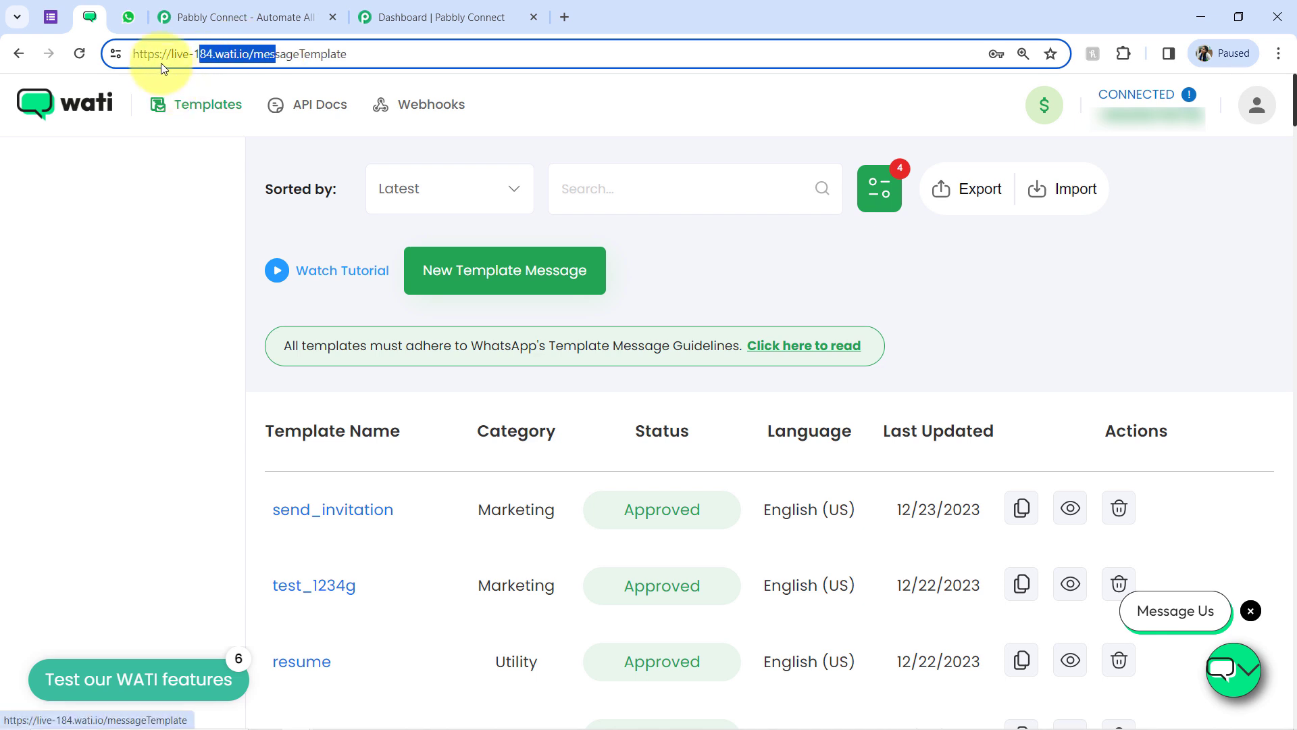
{"action": "left_click", "coordinate": [50, 16]}
{"action": "left_click_drag", "start_coordinate": [334, 232], "coordinate": [545, 225]}
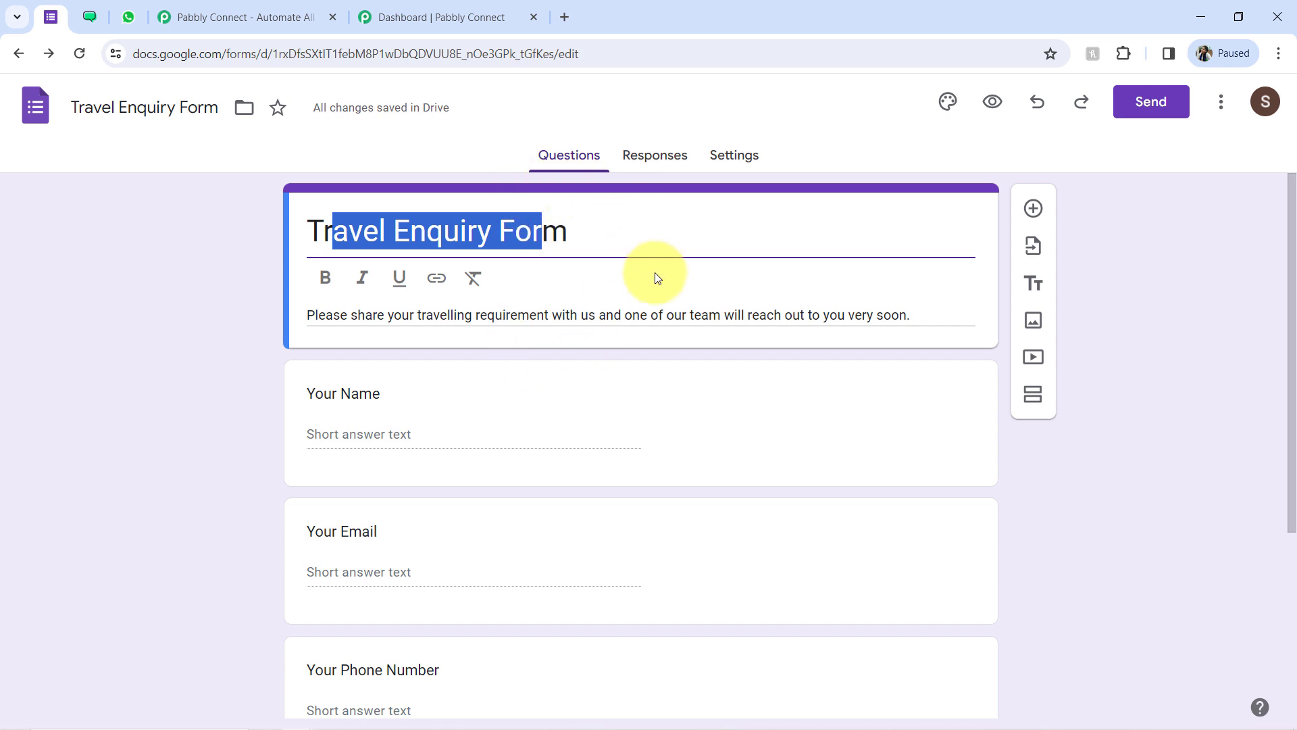
{"action": "left_click_drag", "start_coordinate": [1288, 193], "coordinate": [1290, 432]}
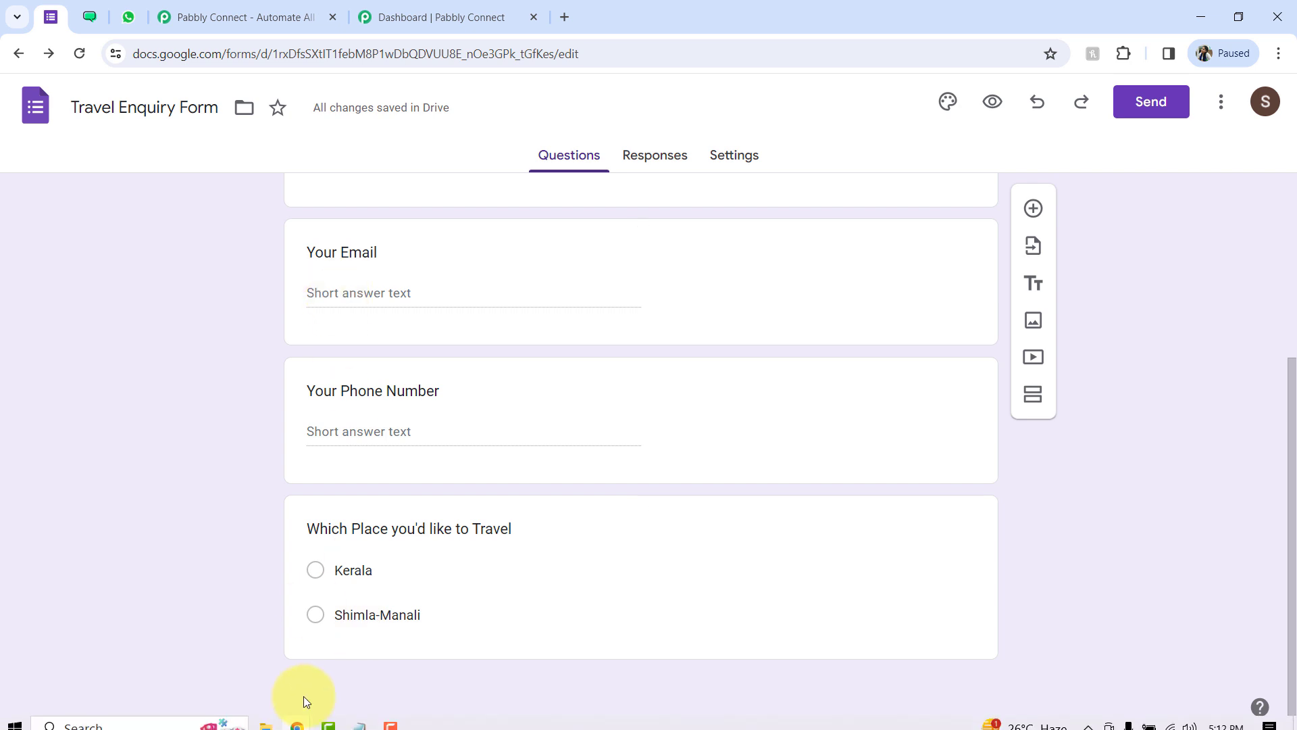
Copy the Kerala-Travel-Brochure.pdf link from Notepad, view the brochure in a new browser tab, and close that tab.
{"action": "left_click", "coordinate": [364, 718]}
{"action": "left_click_drag", "start_coordinate": [471, 254], "coordinate": [328, 226]}
{"action": "key", "text": "ctrl+c"}
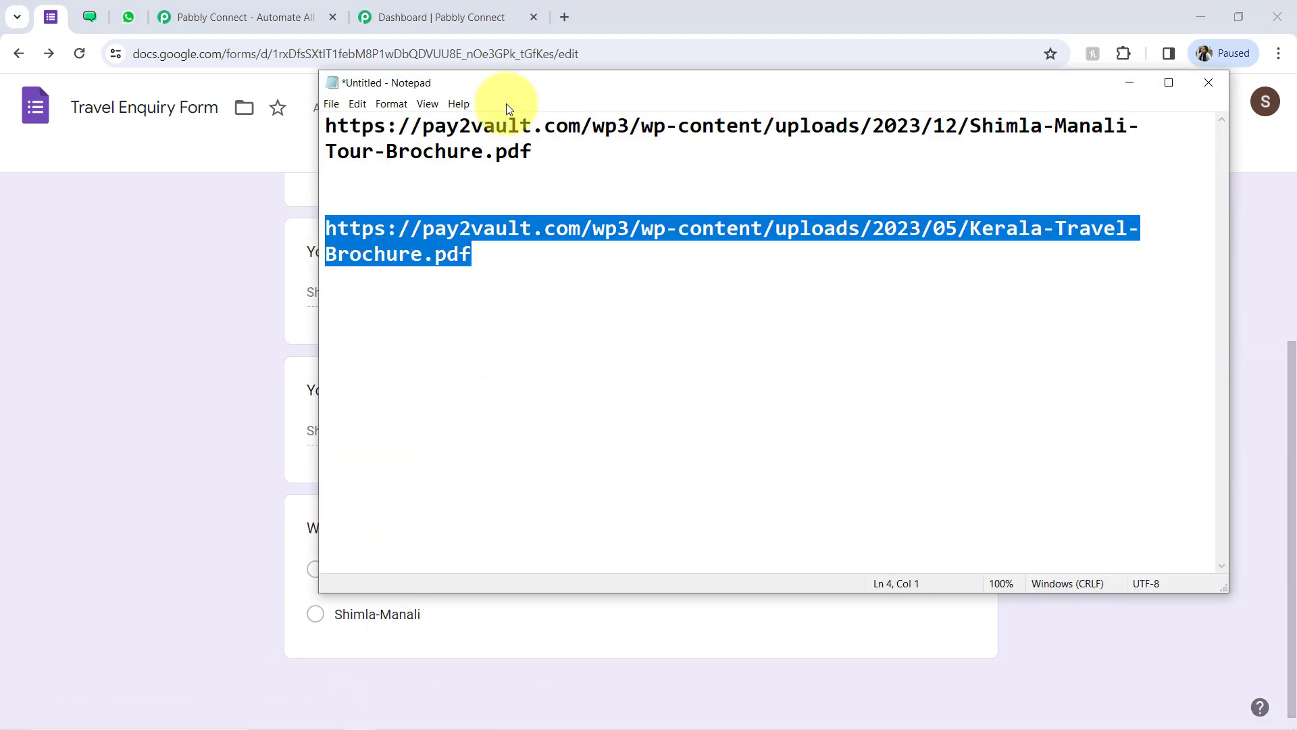
{"action": "left_click", "coordinate": [565, 17]}
{"action": "key", "text": "ctrl+v"}
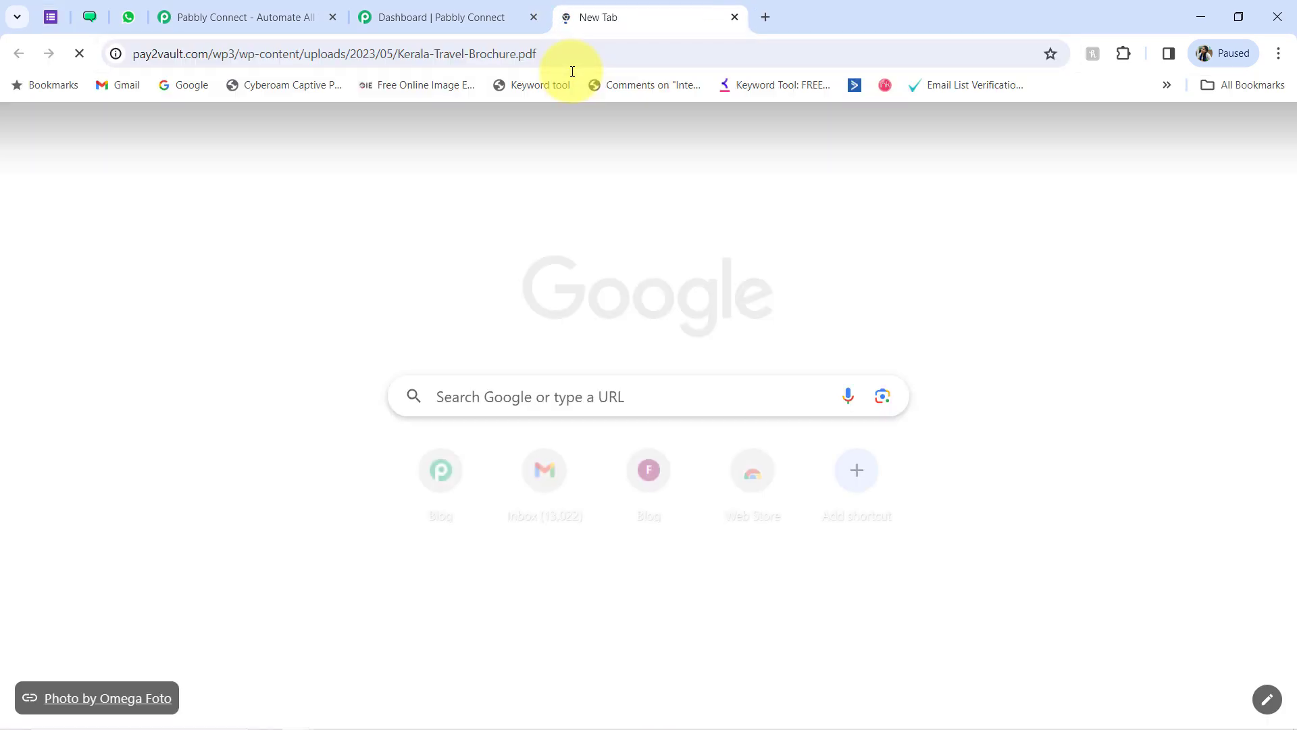
{"action": "key", "text": "Return"}
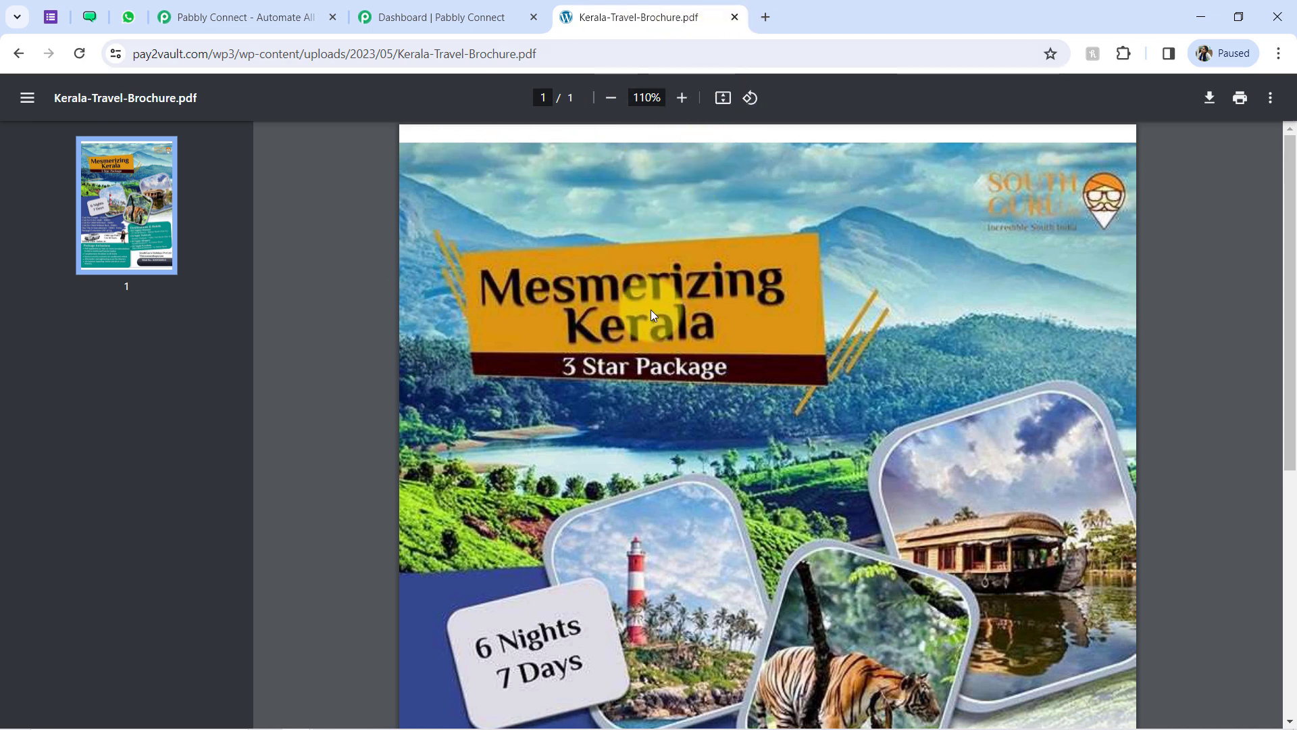
{"action": "left_click", "coordinate": [739, 23]}
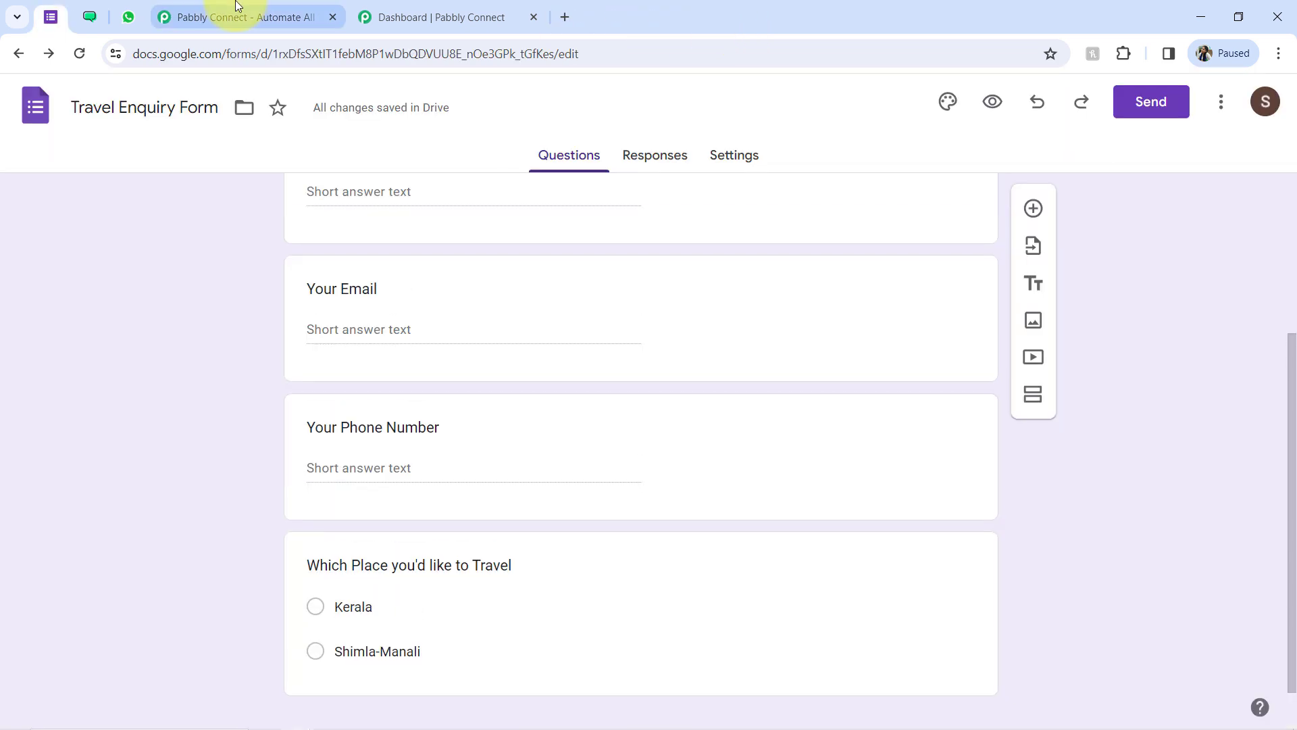
Revisit the travel destination question in the Travel Enquiry Form and the WATI templates page.
{"action": "left_click", "coordinate": [383, 6]}
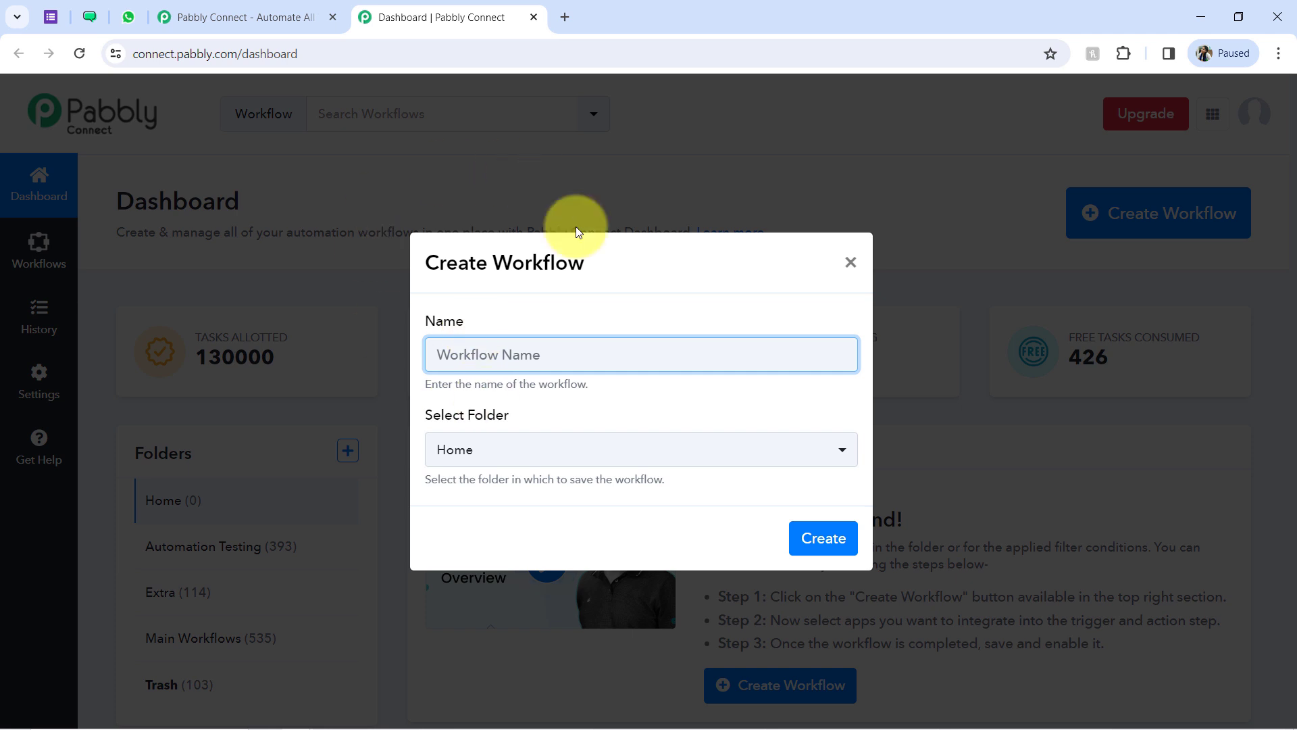
{"action": "left_click", "coordinate": [51, 17]}
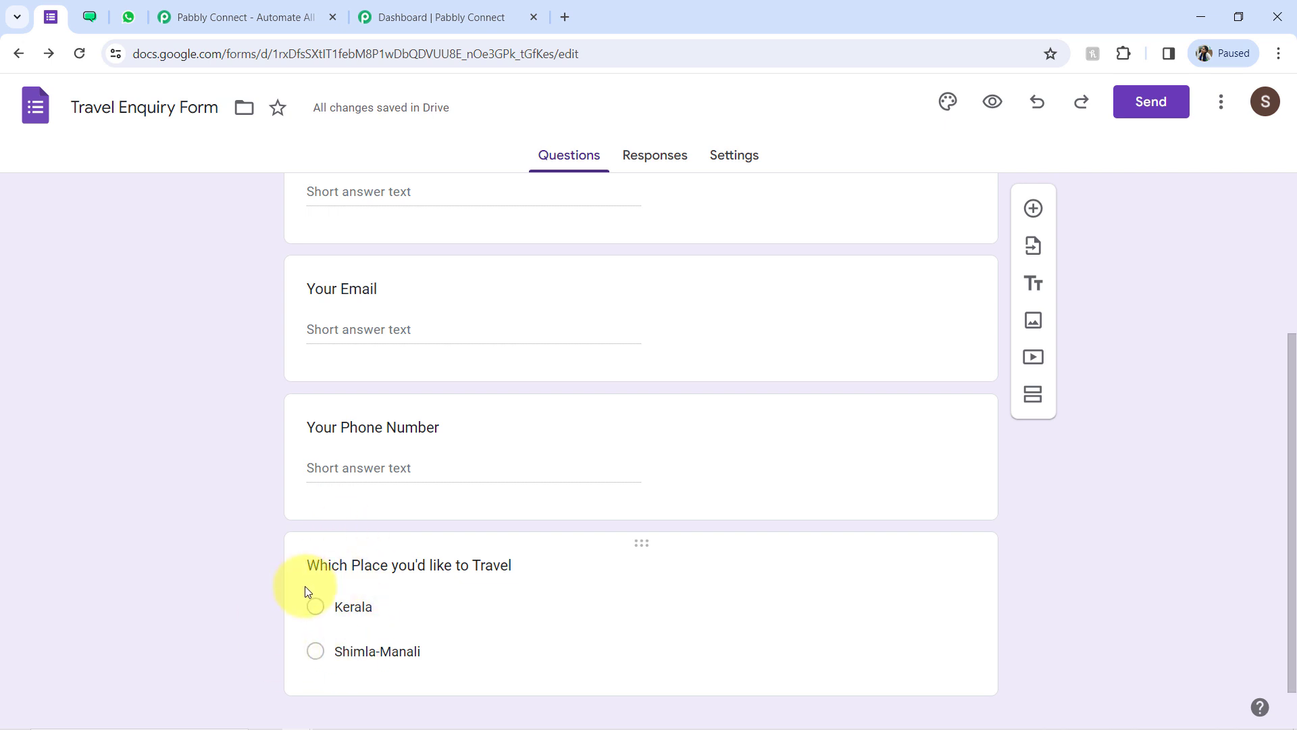
{"action": "left_click", "coordinate": [82, 9]}
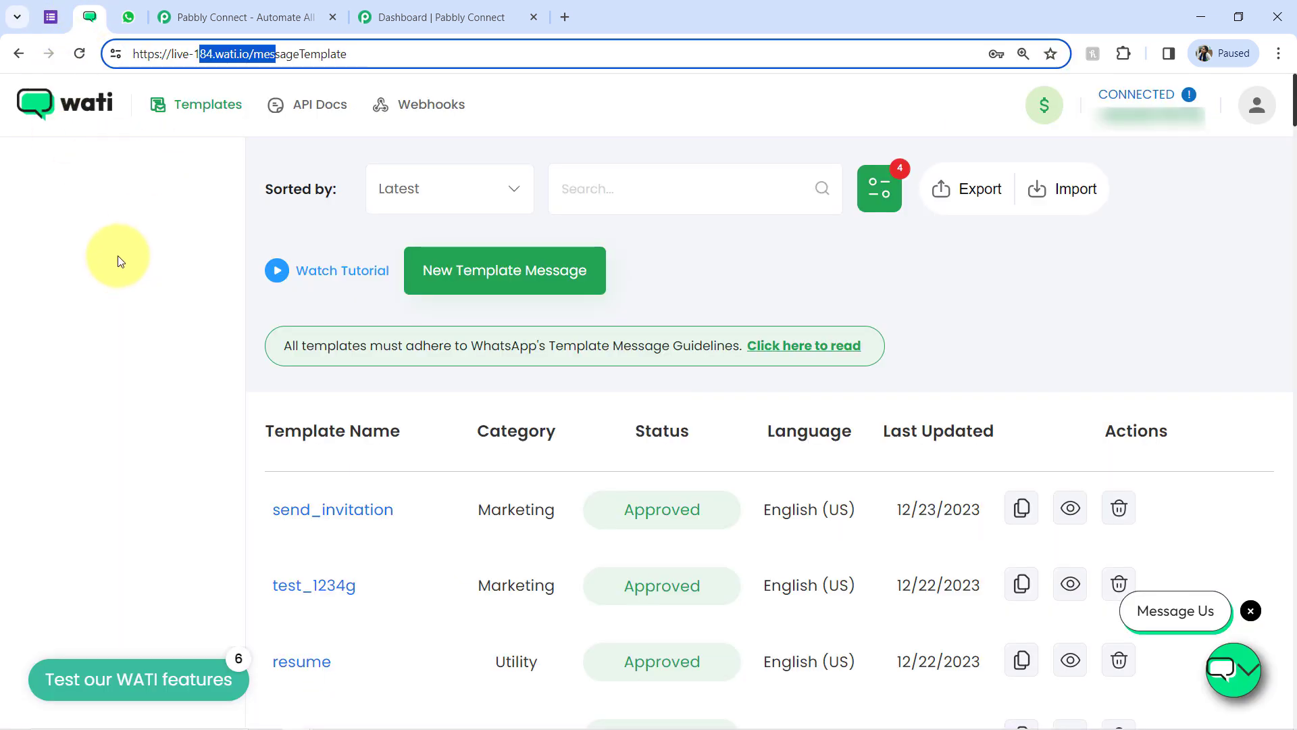
Create the workflow "When Form is Submitted - Send File on WhatsApp Automatically" in the Main Workflows folder.
{"action": "left_click", "coordinate": [451, 8]}
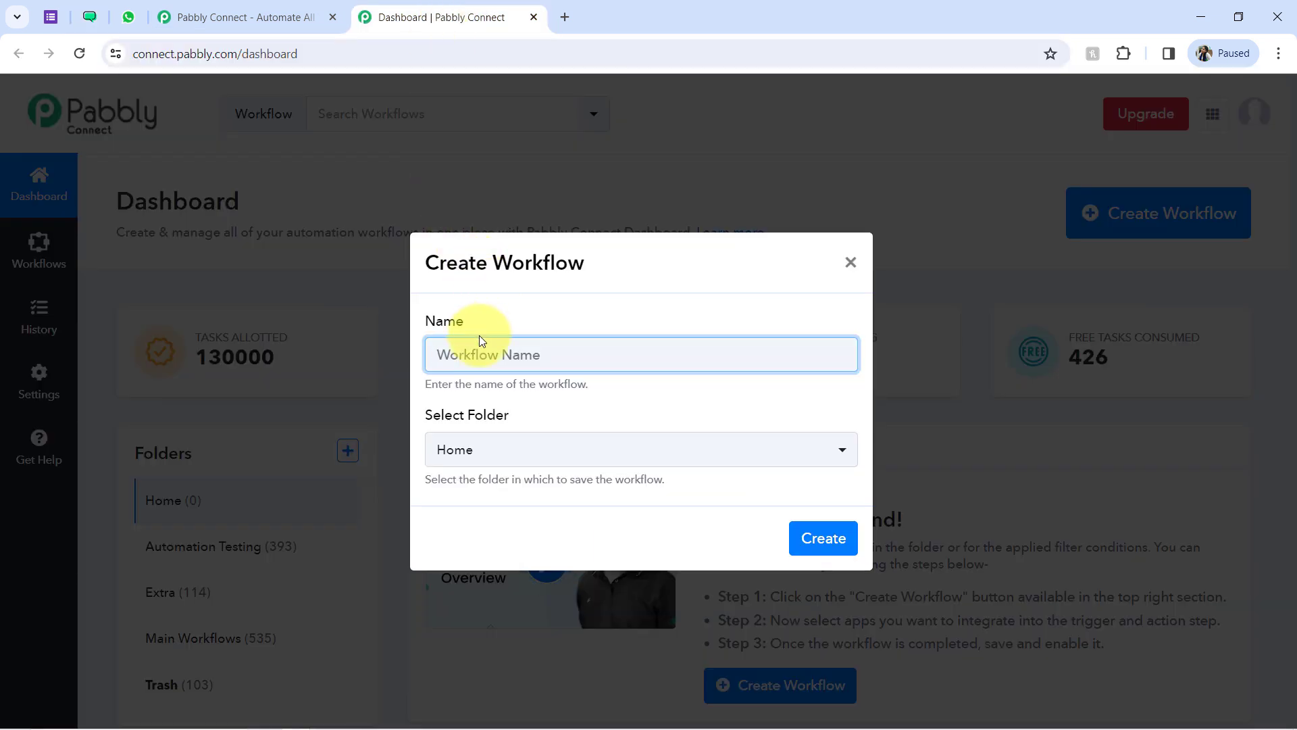
{"action": "key", "text": "ctrl+v"}
{"action": "key", "text": "ctrl+z"}
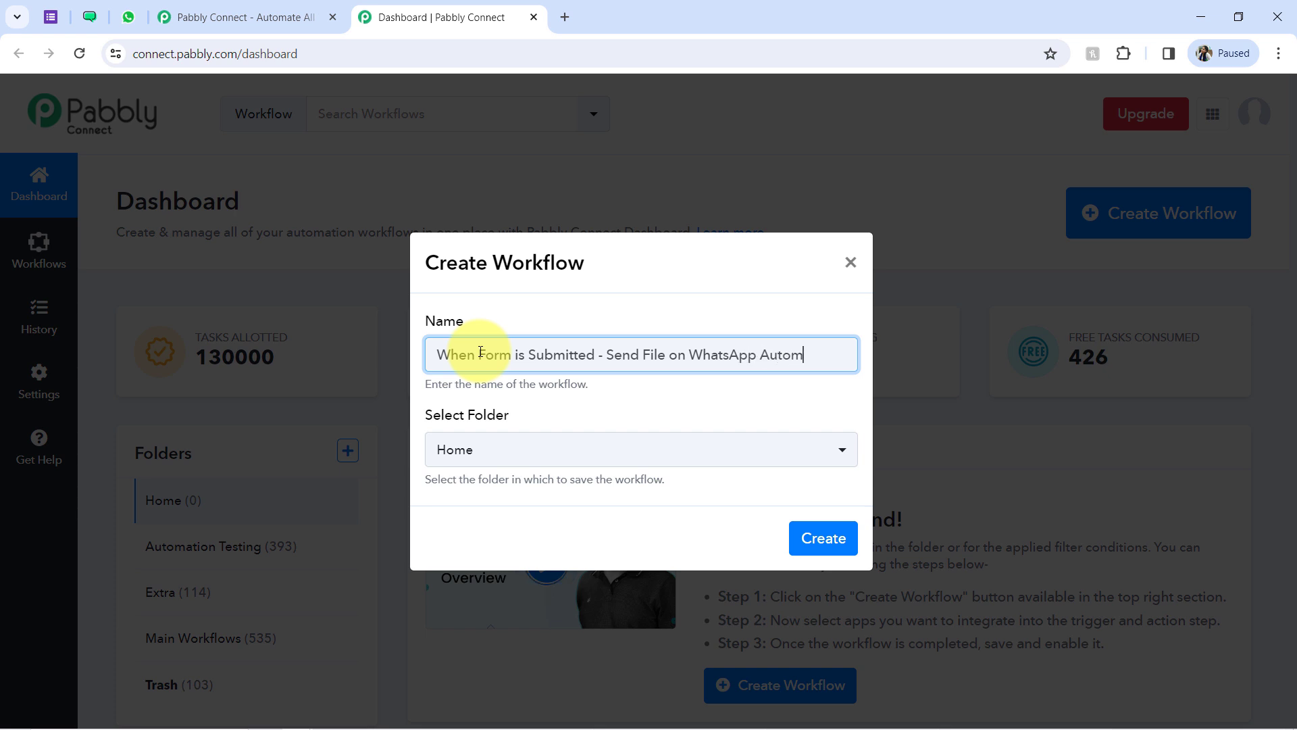
{"action": "type", "text": "y"}
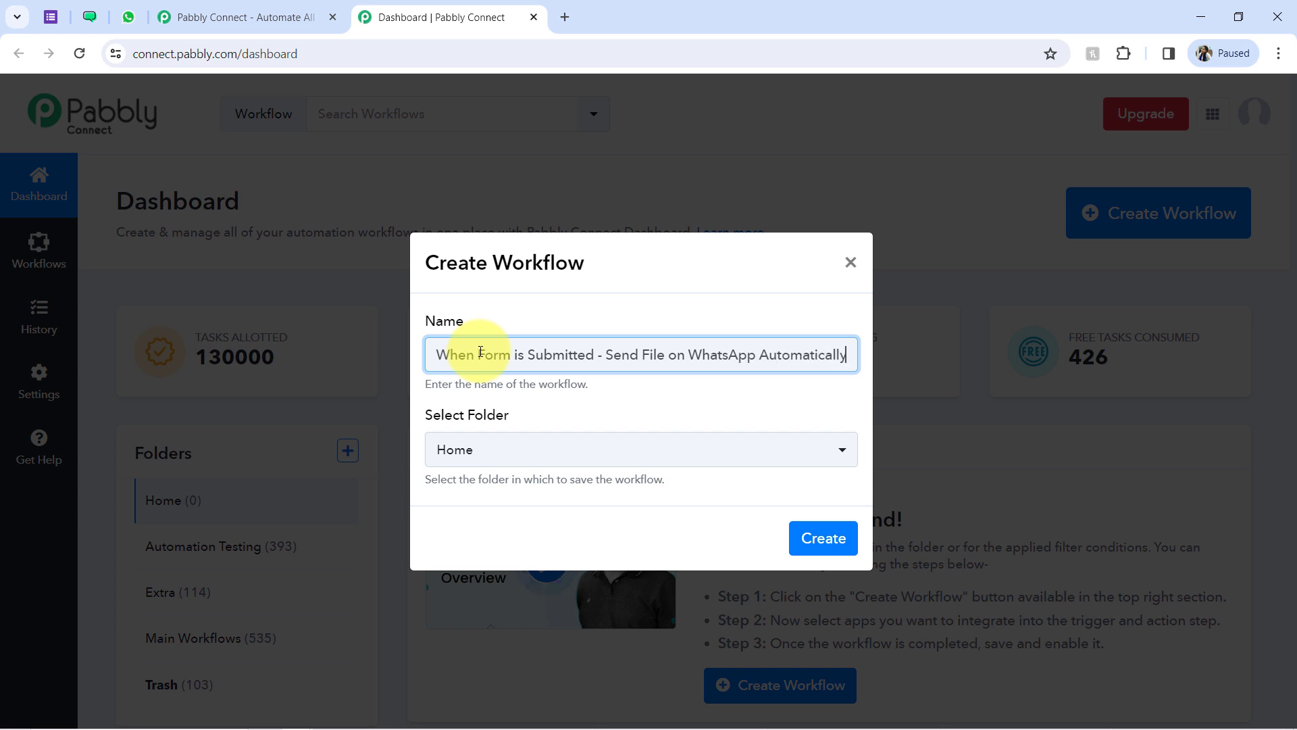
{"action": "left_click", "coordinate": [478, 450]}
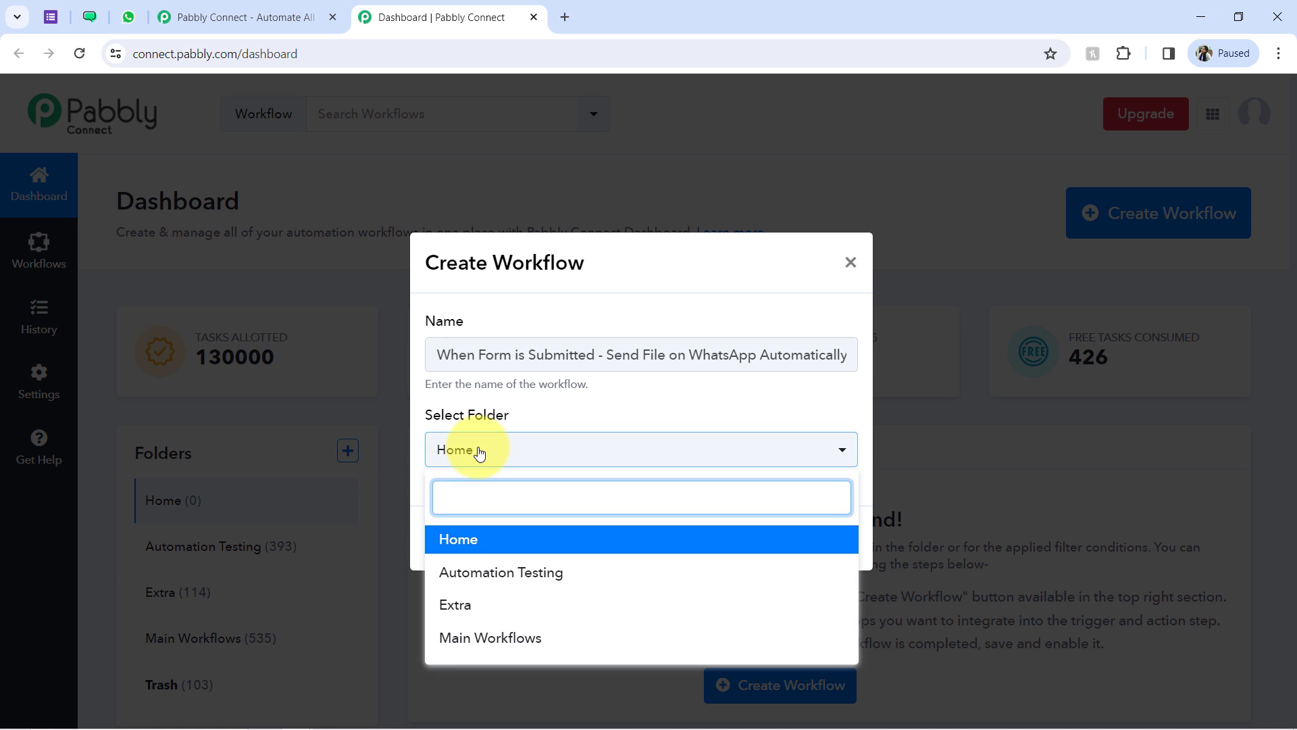
{"action": "left_click", "coordinate": [470, 639]}
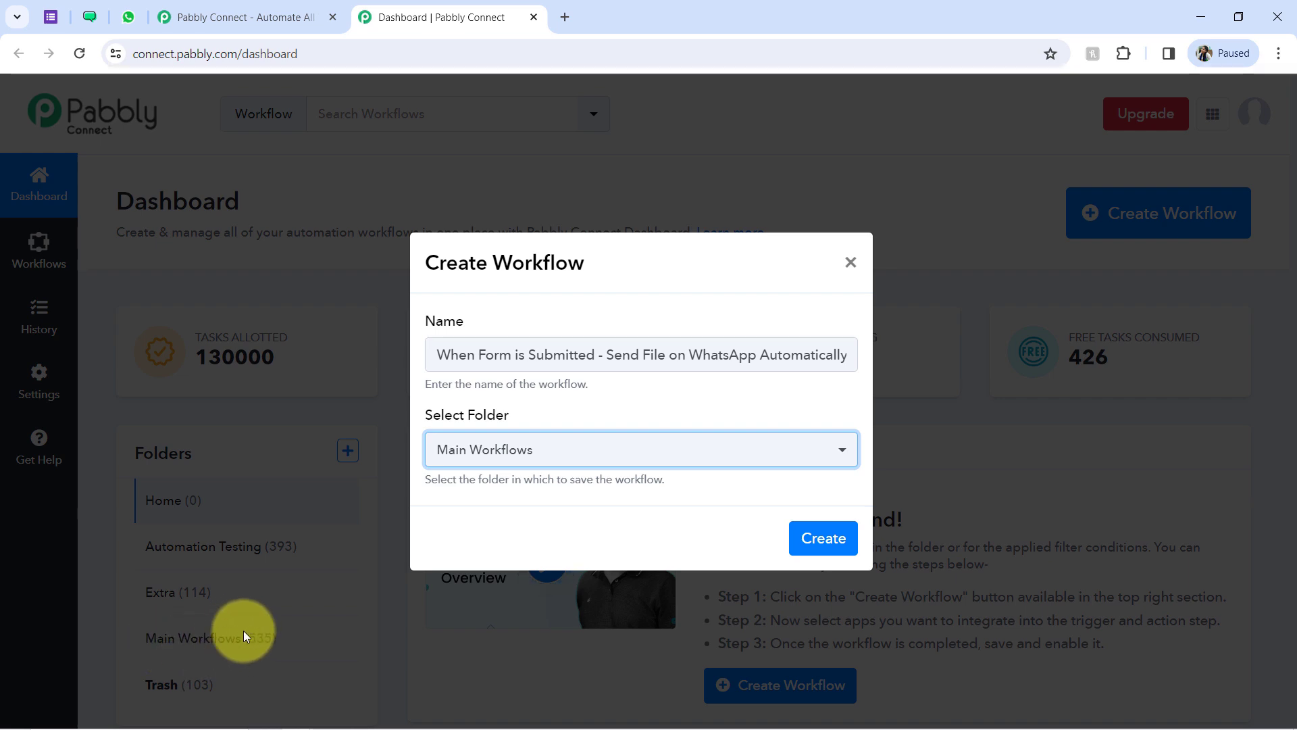
{"action": "left_click", "coordinate": [804, 538]}
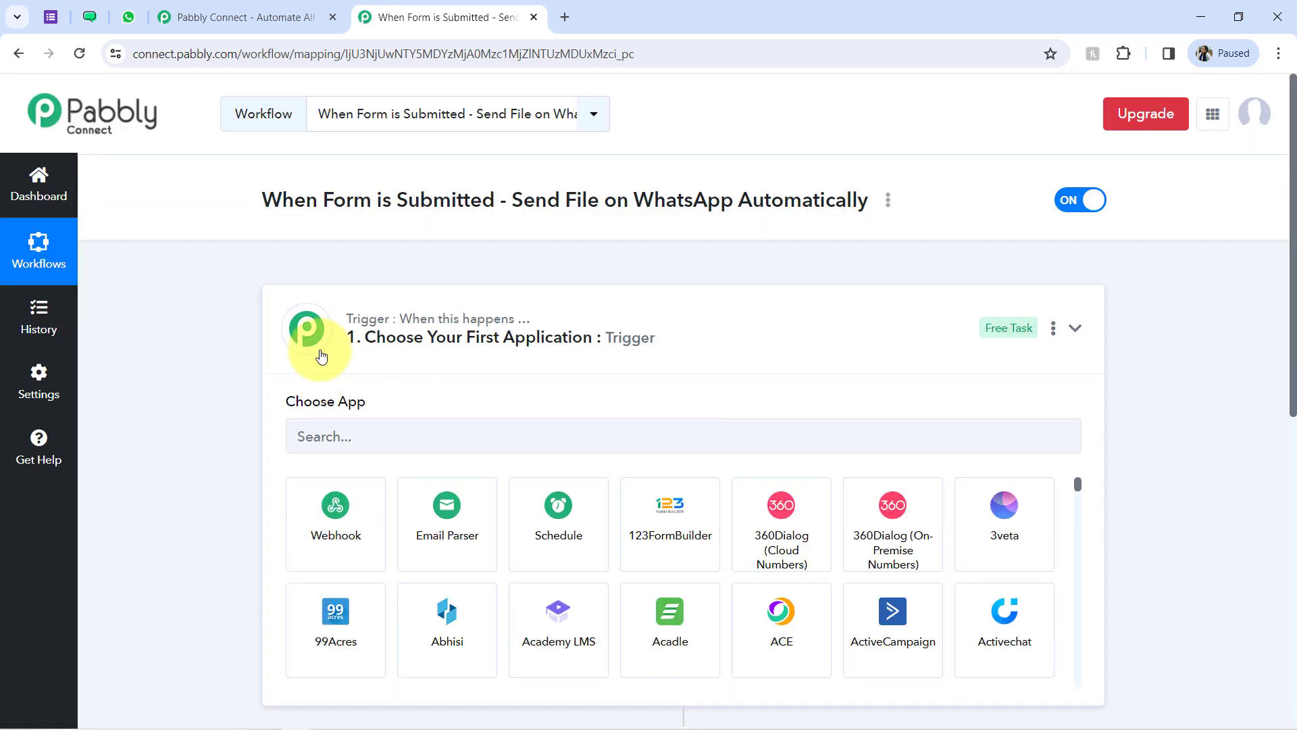
Look over the new workflow's trigger and action steps and title, and check the Travel Enquiry Form it relates to.
{"action": "left_click", "coordinate": [322, 362]}
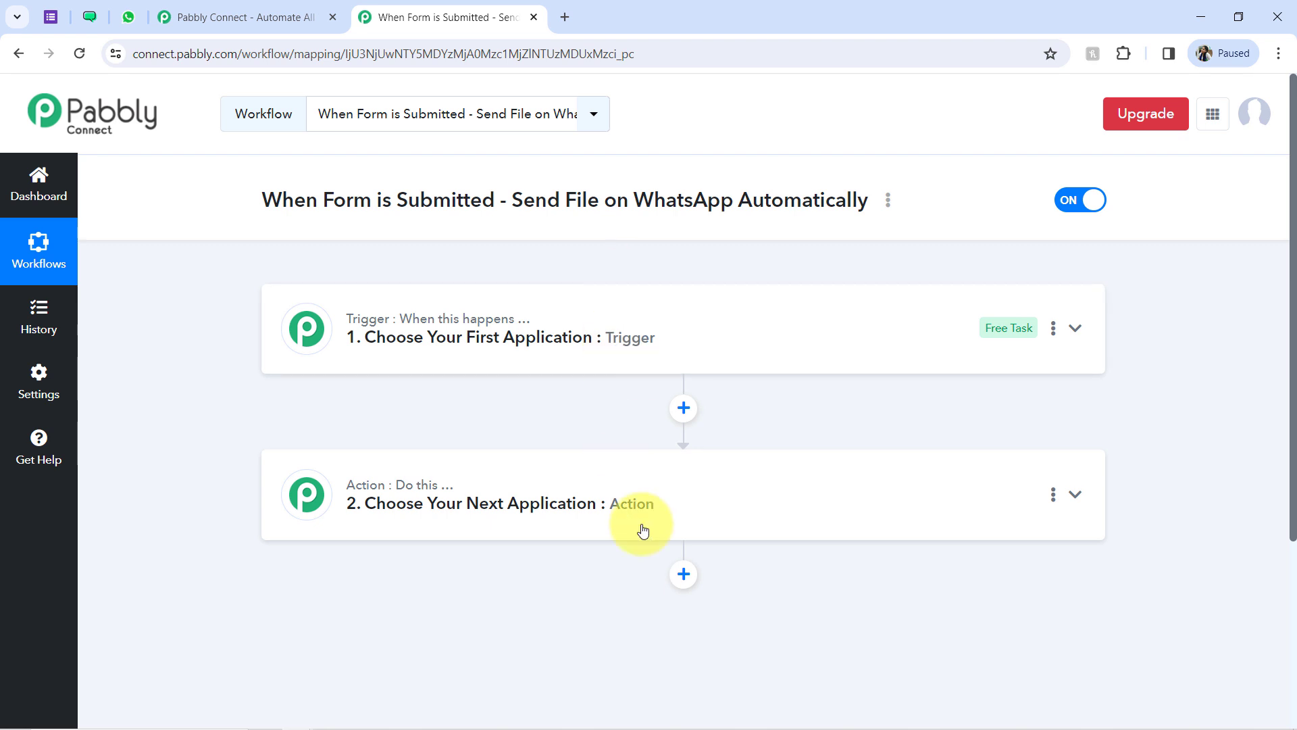
{"action": "left_click", "coordinate": [617, 338]}
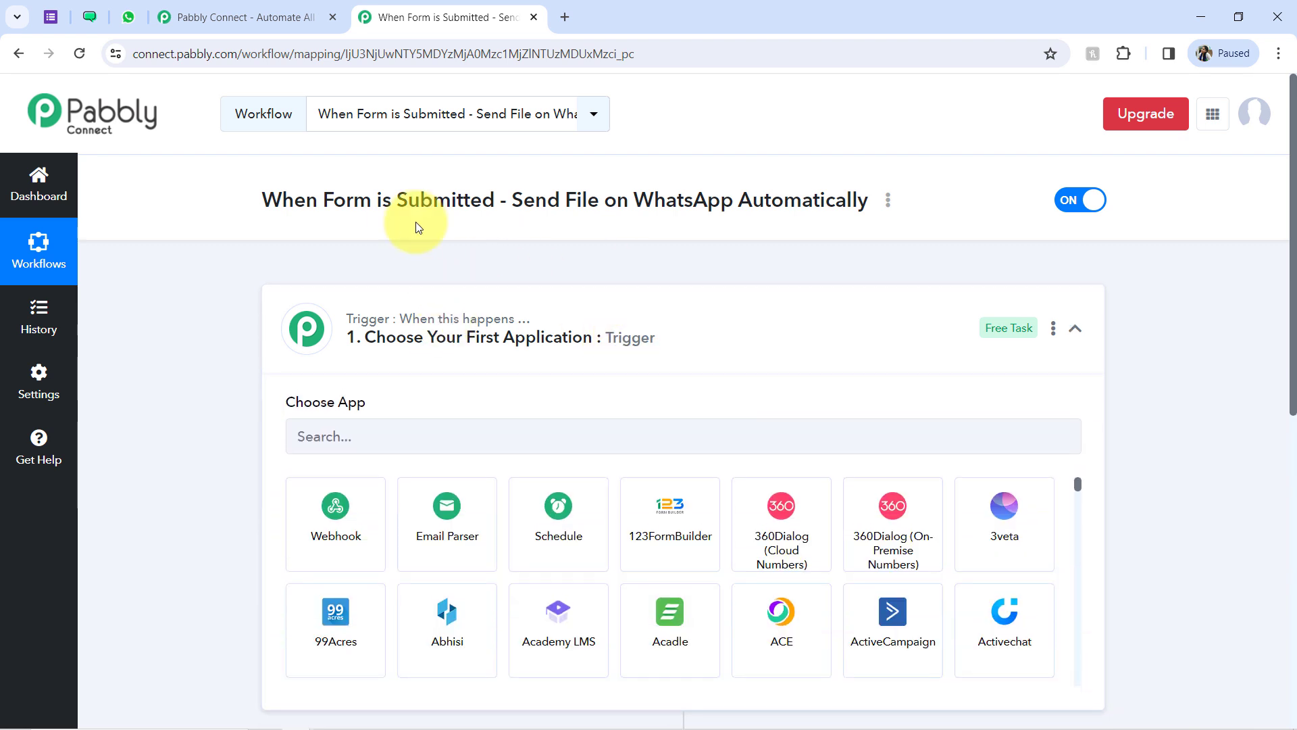
{"action": "left_click_drag", "start_coordinate": [256, 201], "coordinate": [868, 206]}
{"action": "left_click", "coordinate": [50, 16]}
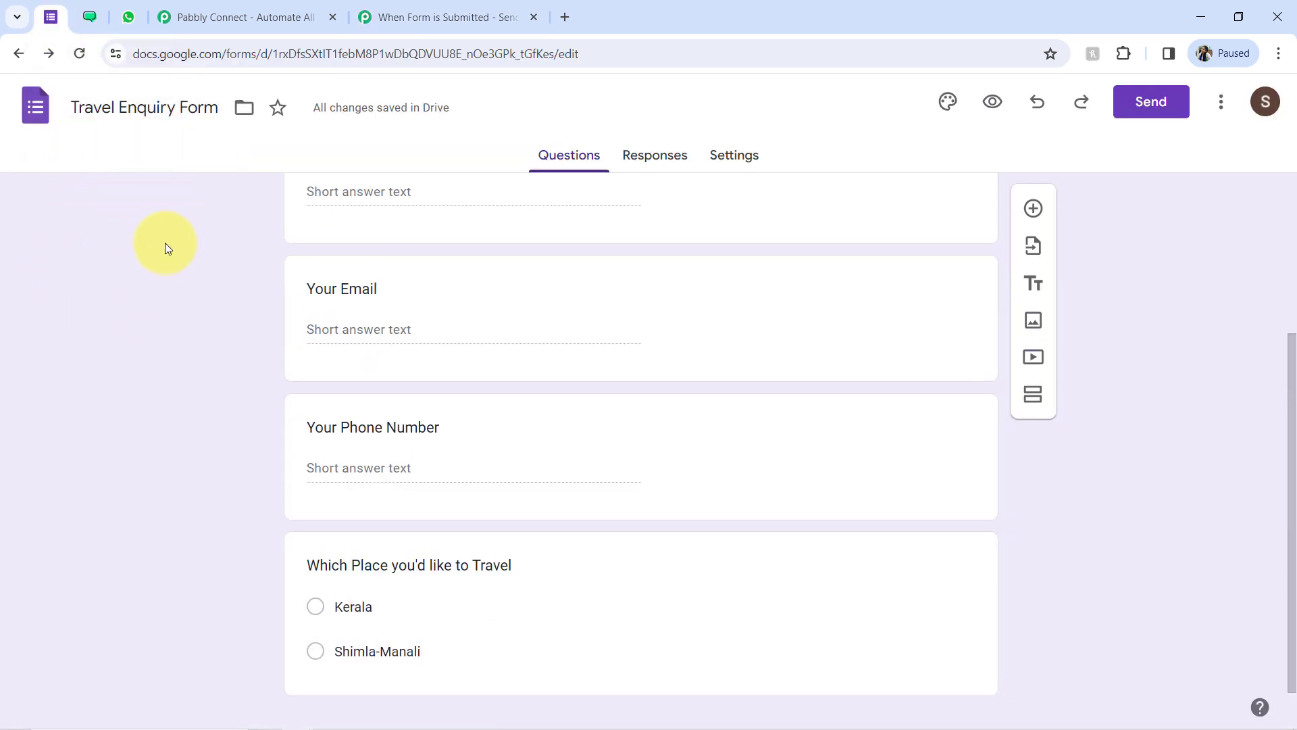
Return to the workflow, search the trigger apps for "google f", and choose Google Forms as the trigger app.
{"action": "left_click", "coordinate": [389, 6]}
{"action": "left_click", "coordinate": [329, 436]}
{"action": "type", "text": "g"}
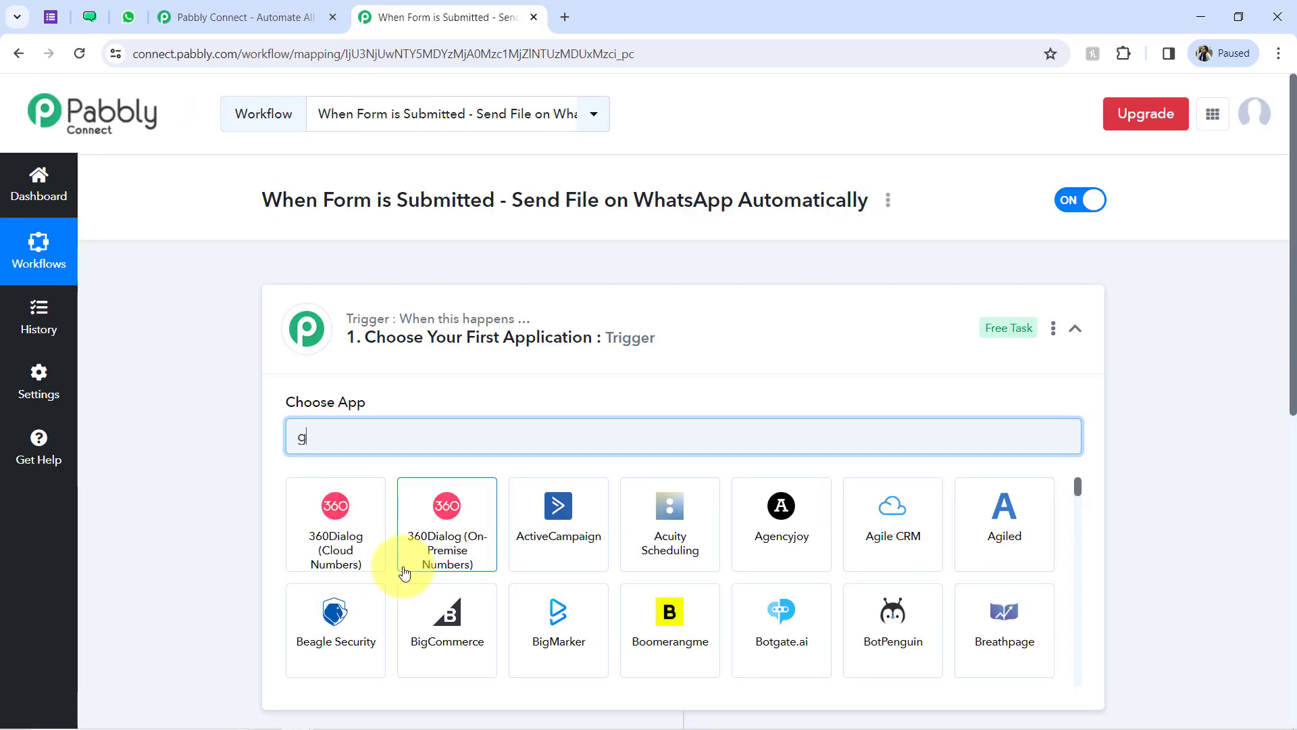
{"action": "type", "text": "oogle f"}
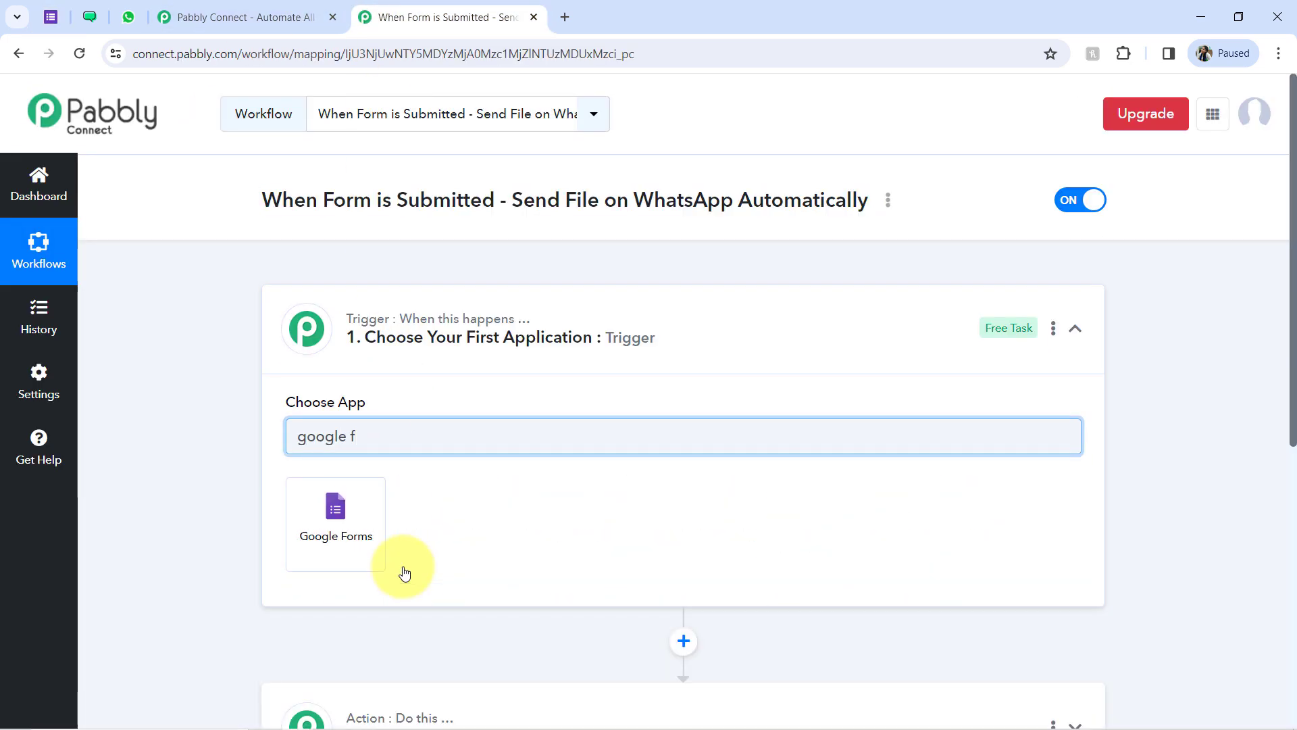
{"action": "left_click", "coordinate": [330, 503]}
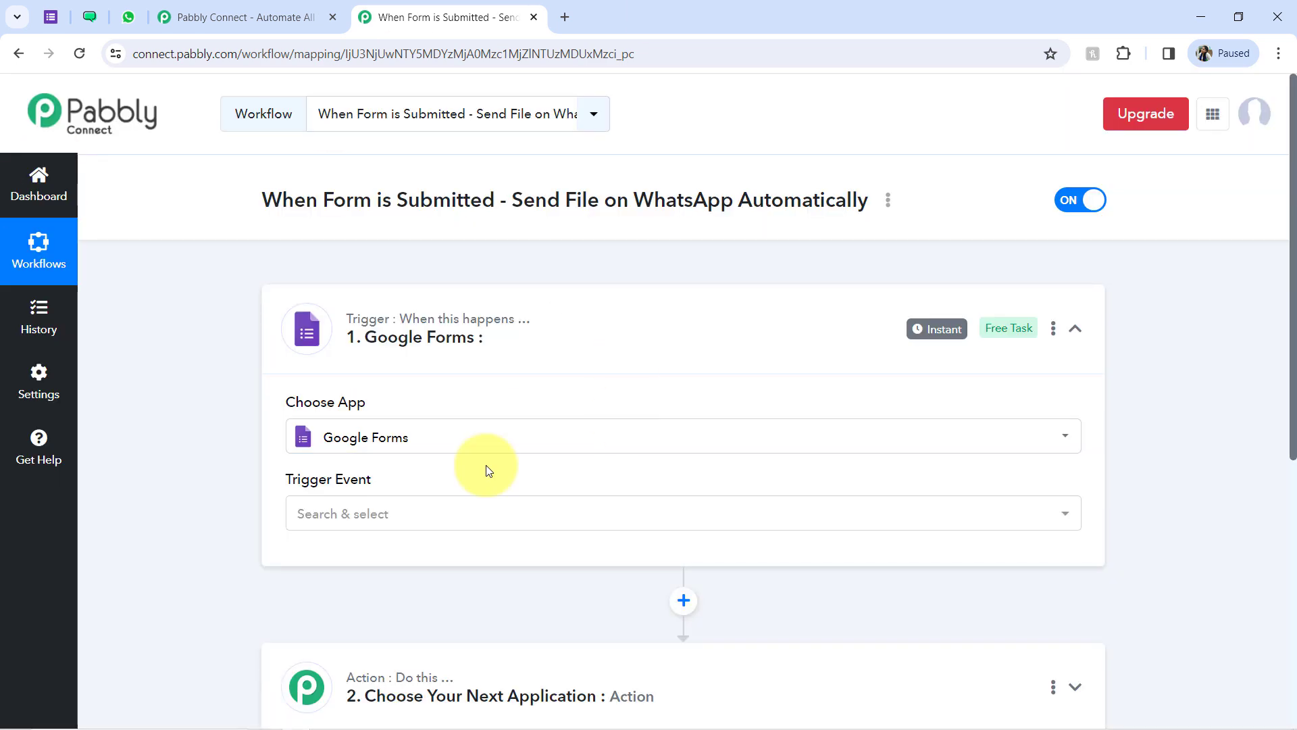
Glance at the WATI account, search the workflow's action apps for "wati", and choose WATI as the action app.
{"action": "left_click", "coordinate": [82, 13]}
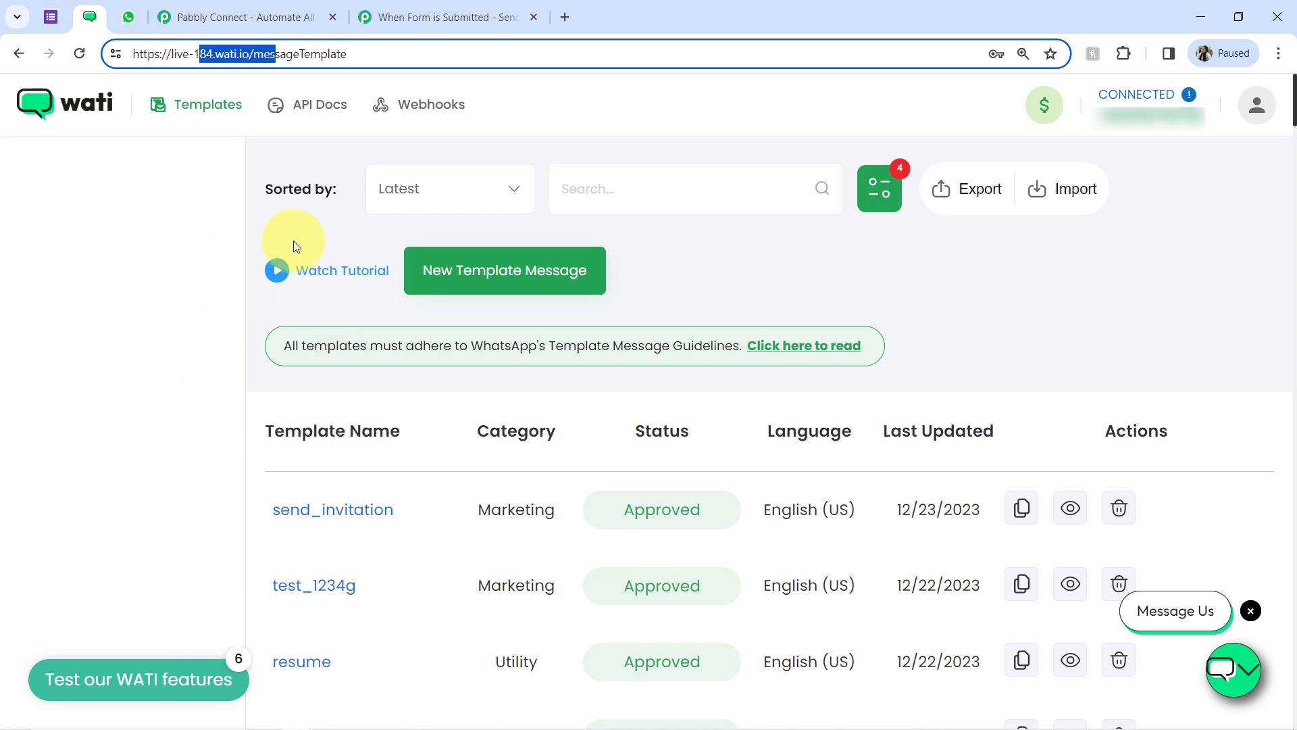
{"action": "left_click", "coordinate": [410, 14]}
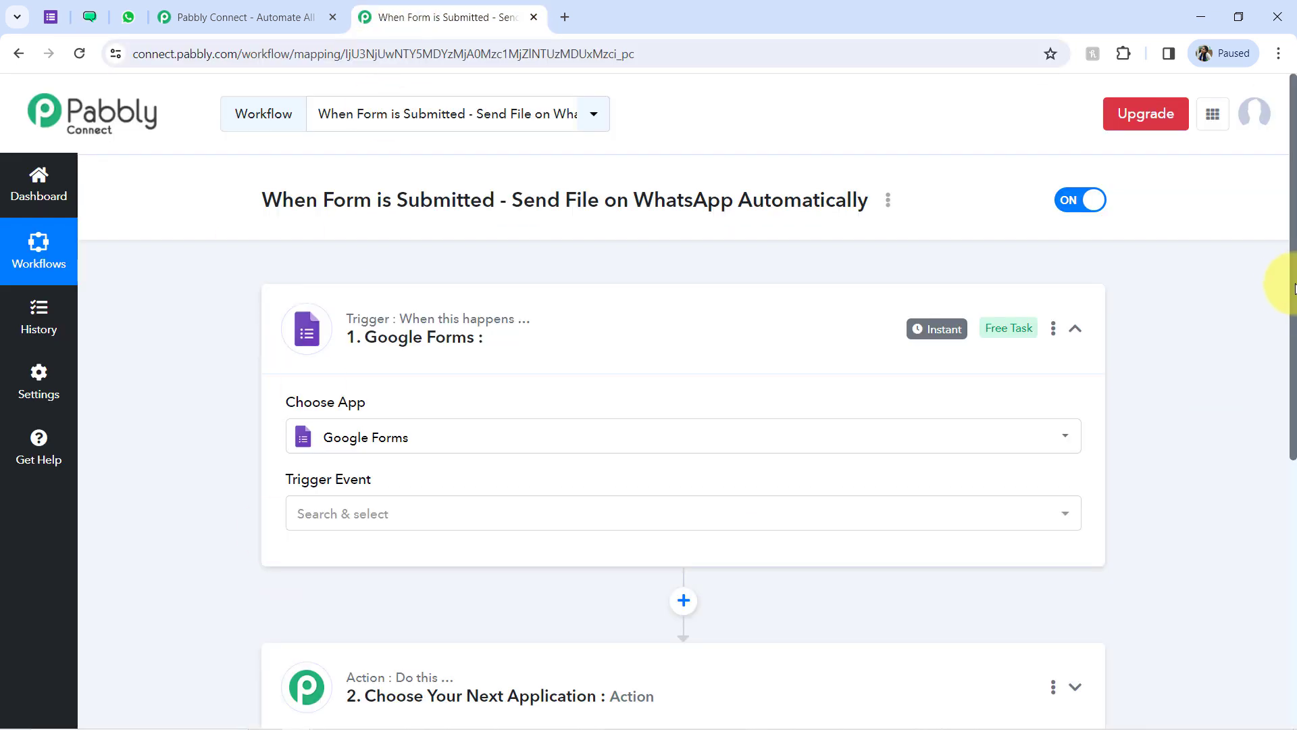
{"action": "scroll", "coordinate": [1287, 291], "scroll_direction": "down", "scroll_amount": 6}
{"action": "left_click", "coordinate": [472, 371]}
{"action": "scroll", "coordinate": [433, 361], "scroll_direction": "up", "scroll_amount": 2}
{"action": "left_click", "coordinate": [313, 392]}
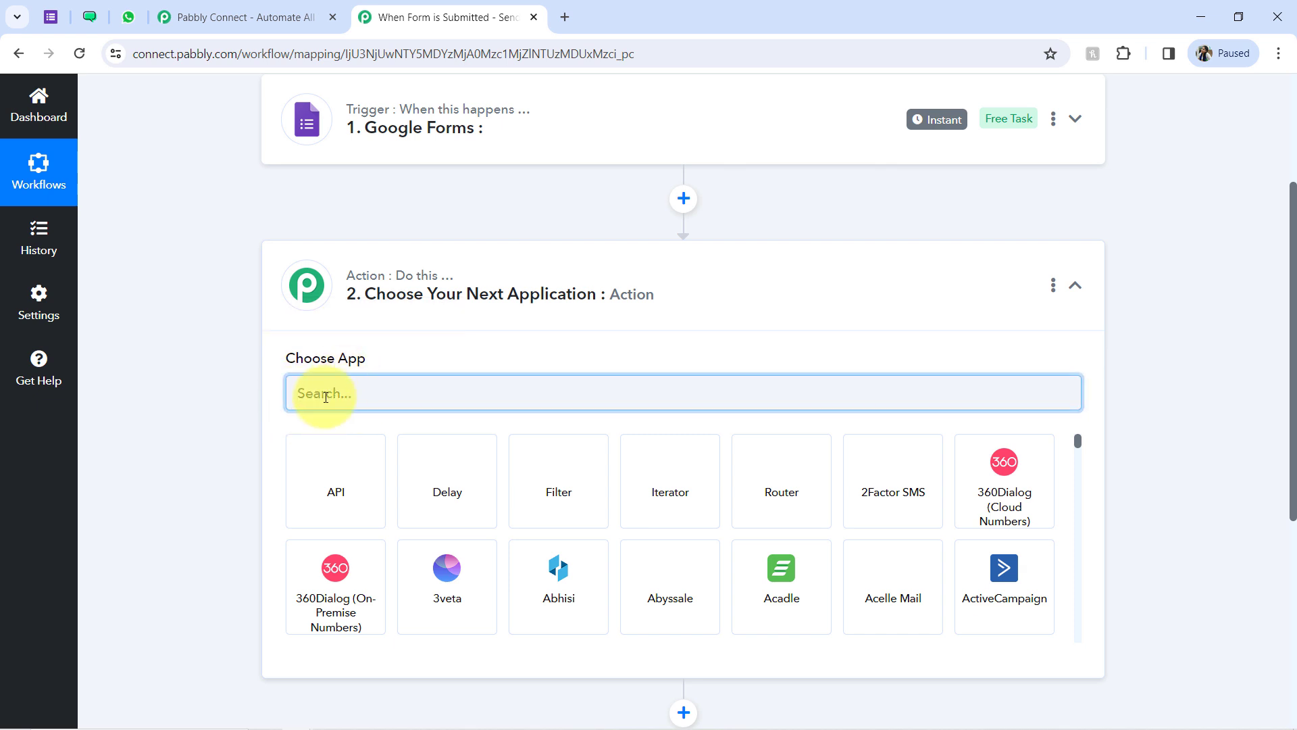
{"action": "type", "text": "wati"}
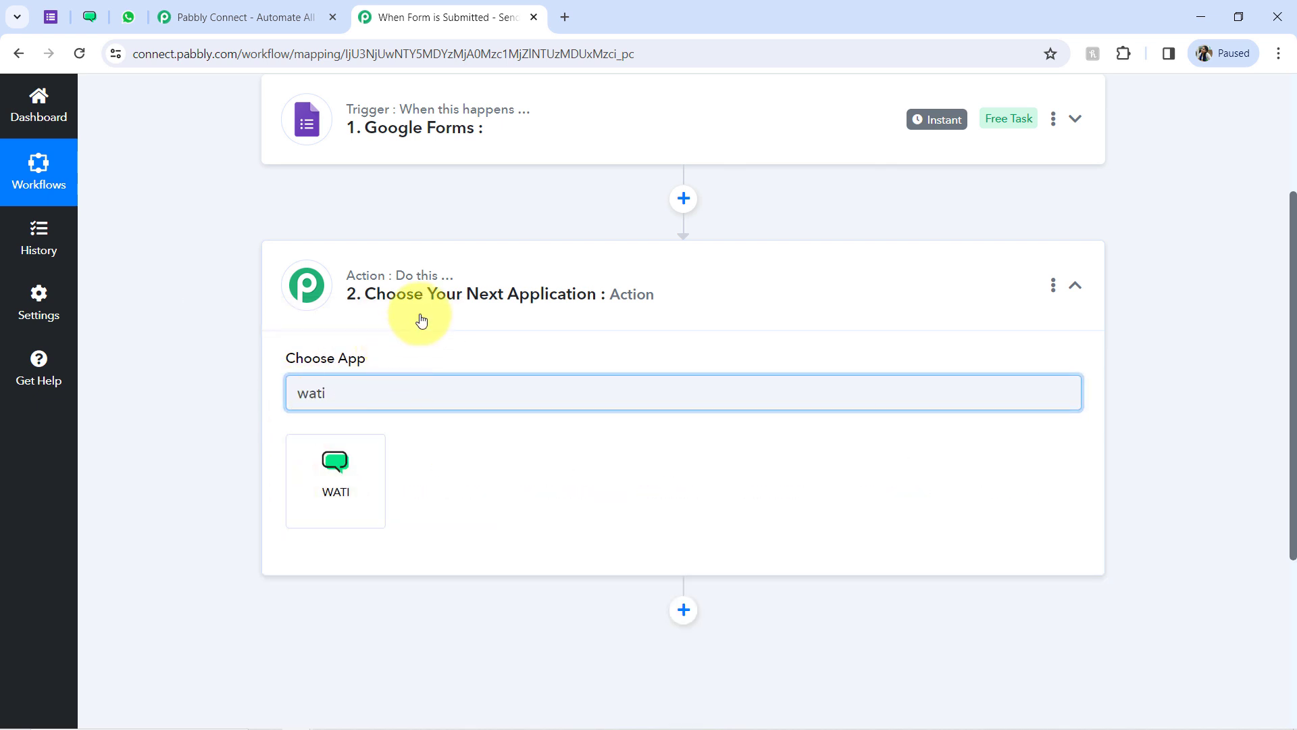
{"action": "left_click", "coordinate": [330, 447]}
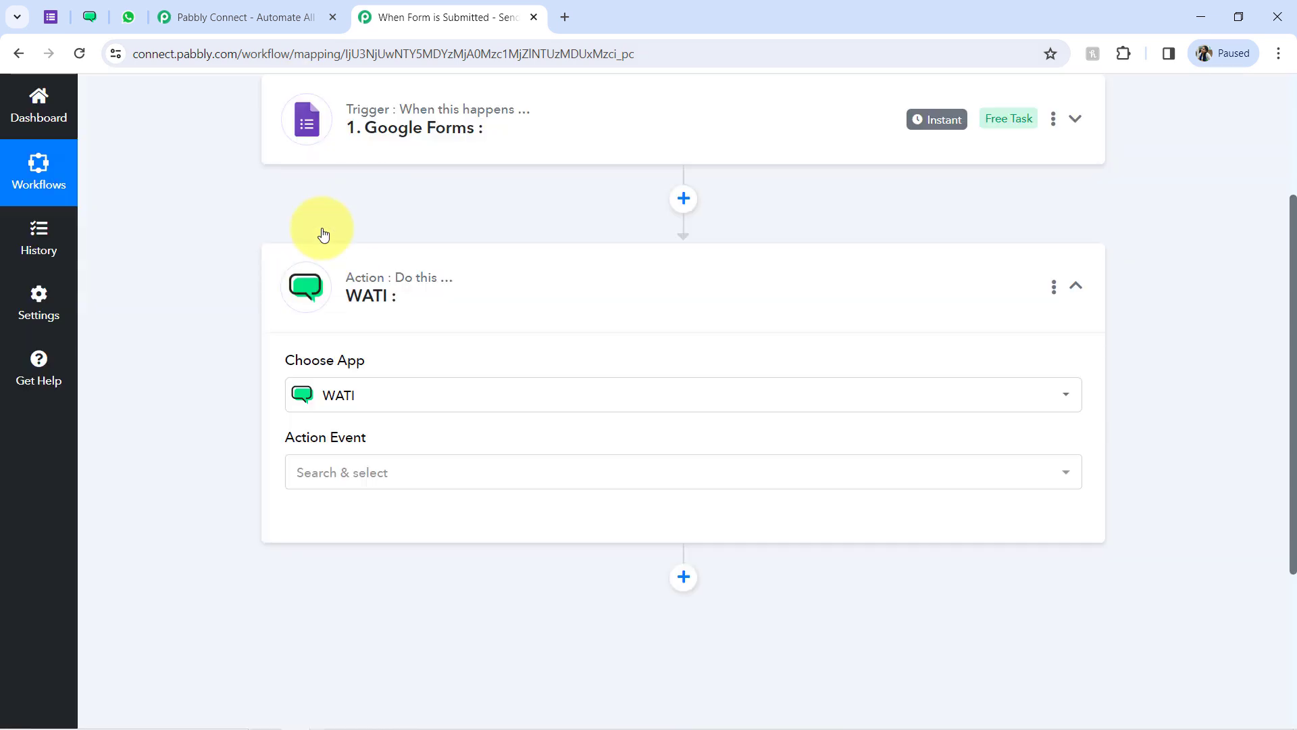
Expand the Google Forms trigger and set its trigger event to New Response Received.
{"action": "left_click_drag", "start_coordinate": [1294, 338], "coordinate": [1265, 209]}
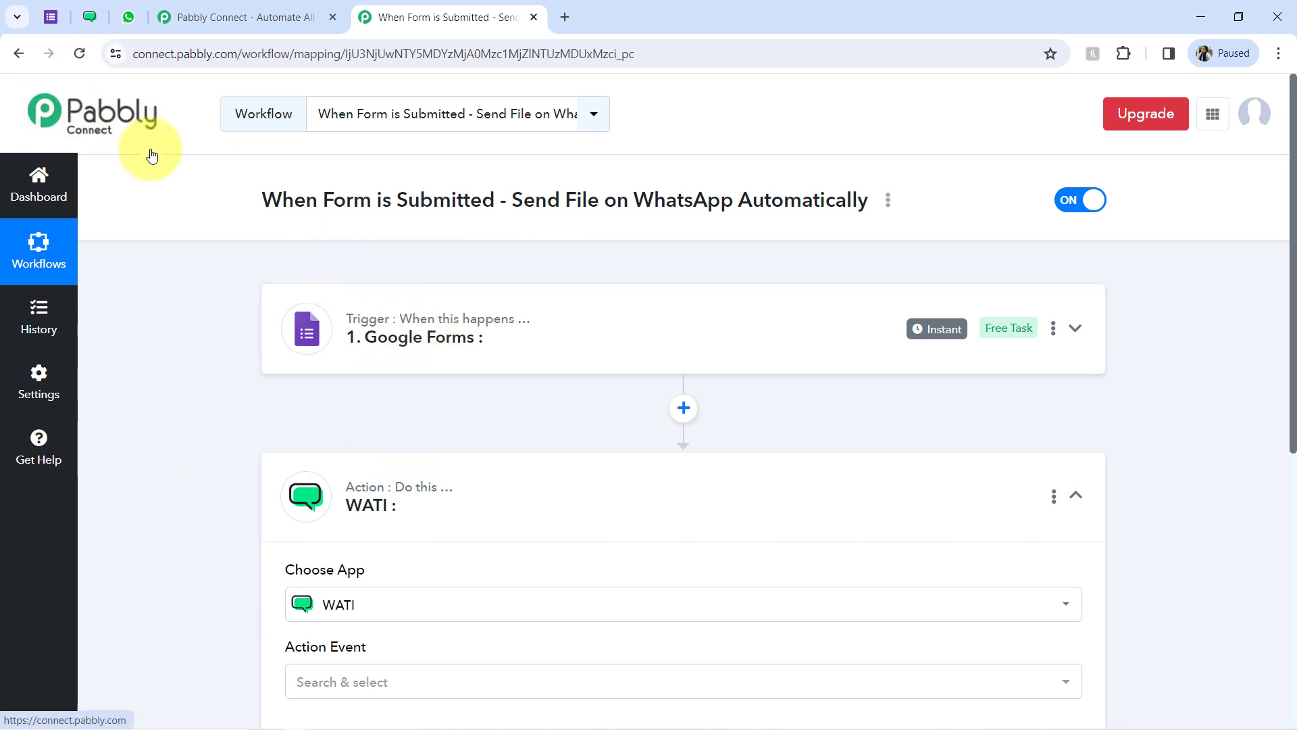
{"action": "left_click", "coordinate": [345, 312]}
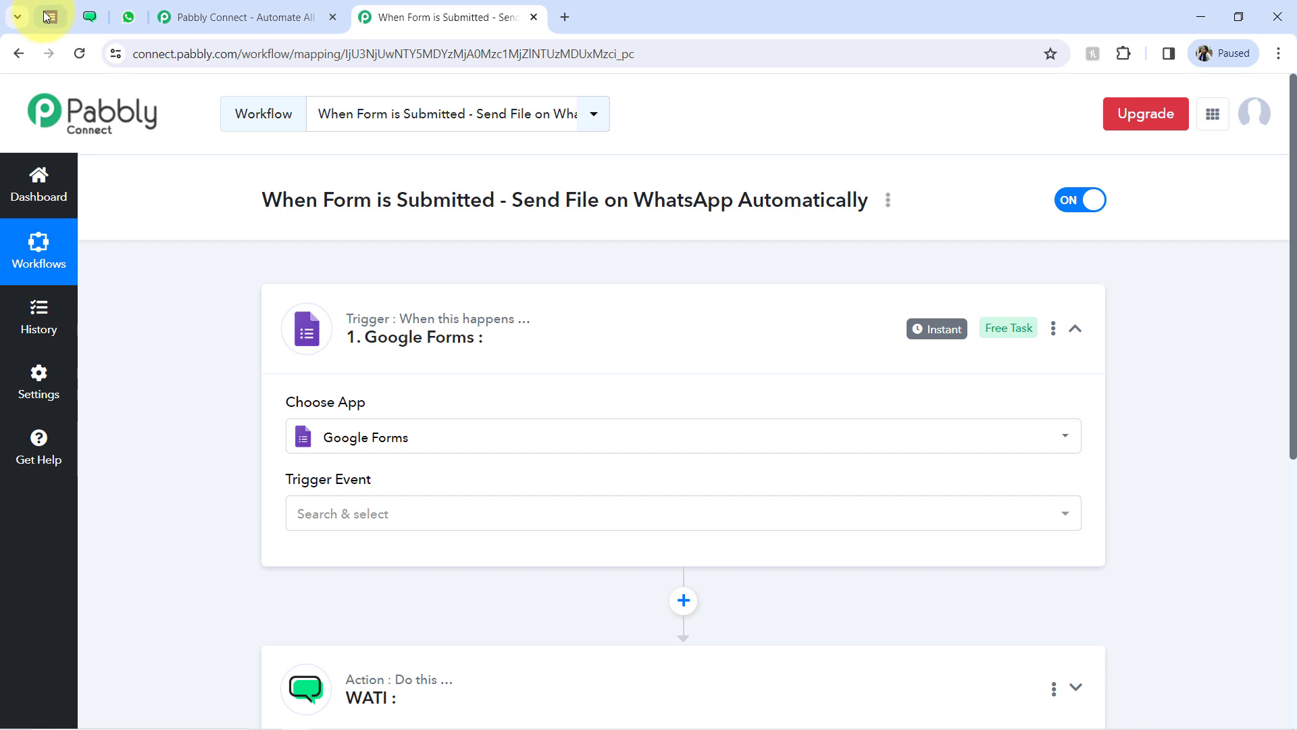
{"action": "left_click", "coordinate": [337, 519]}
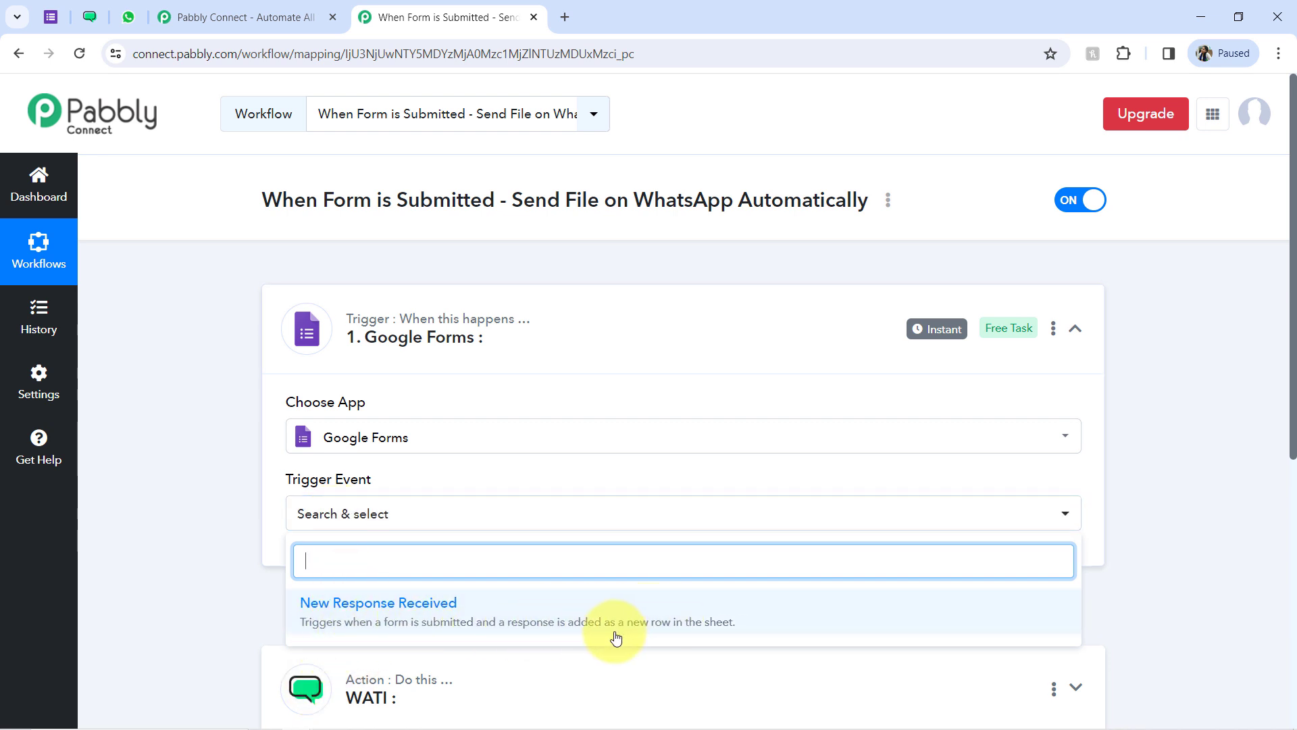
{"action": "left_click", "coordinate": [533, 618]}
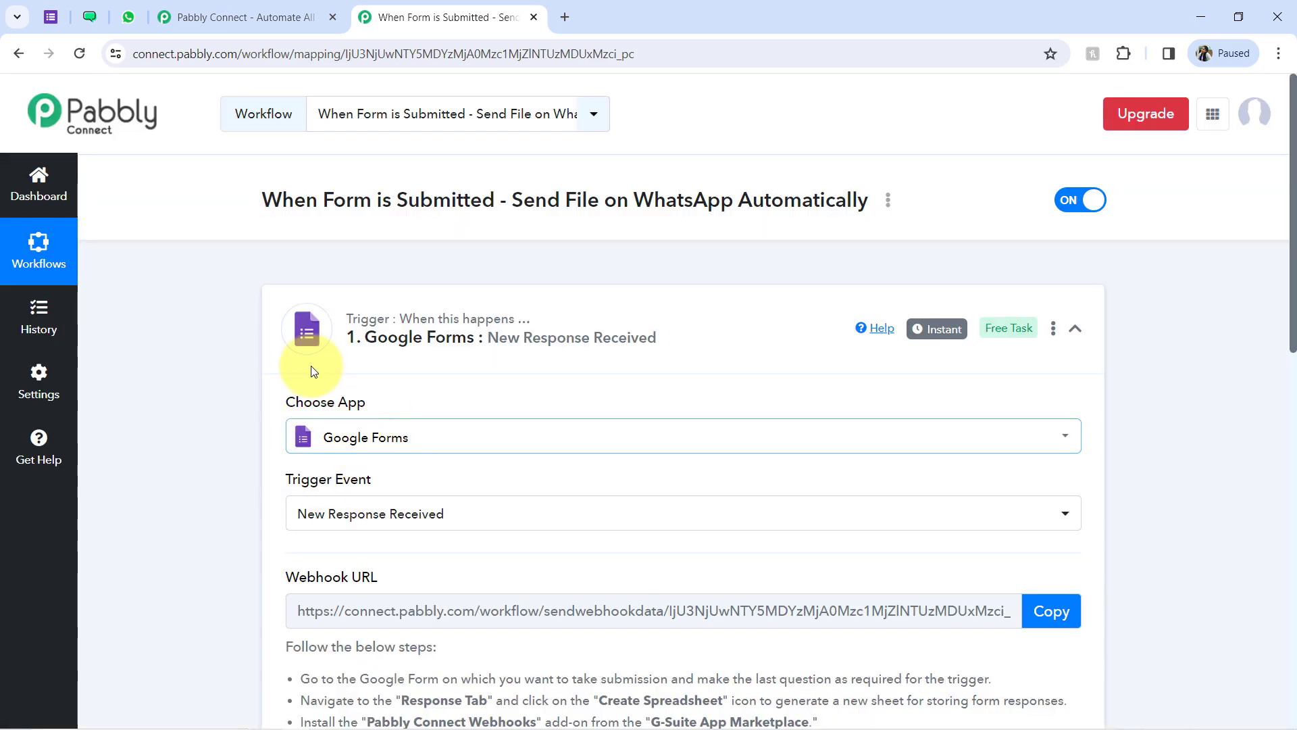
Switch to the Travel Enquiry Form and link its responses to a newly created spreadsheet.
{"action": "left_click", "coordinate": [45, 15]}
{"action": "left_click", "coordinate": [647, 156]}
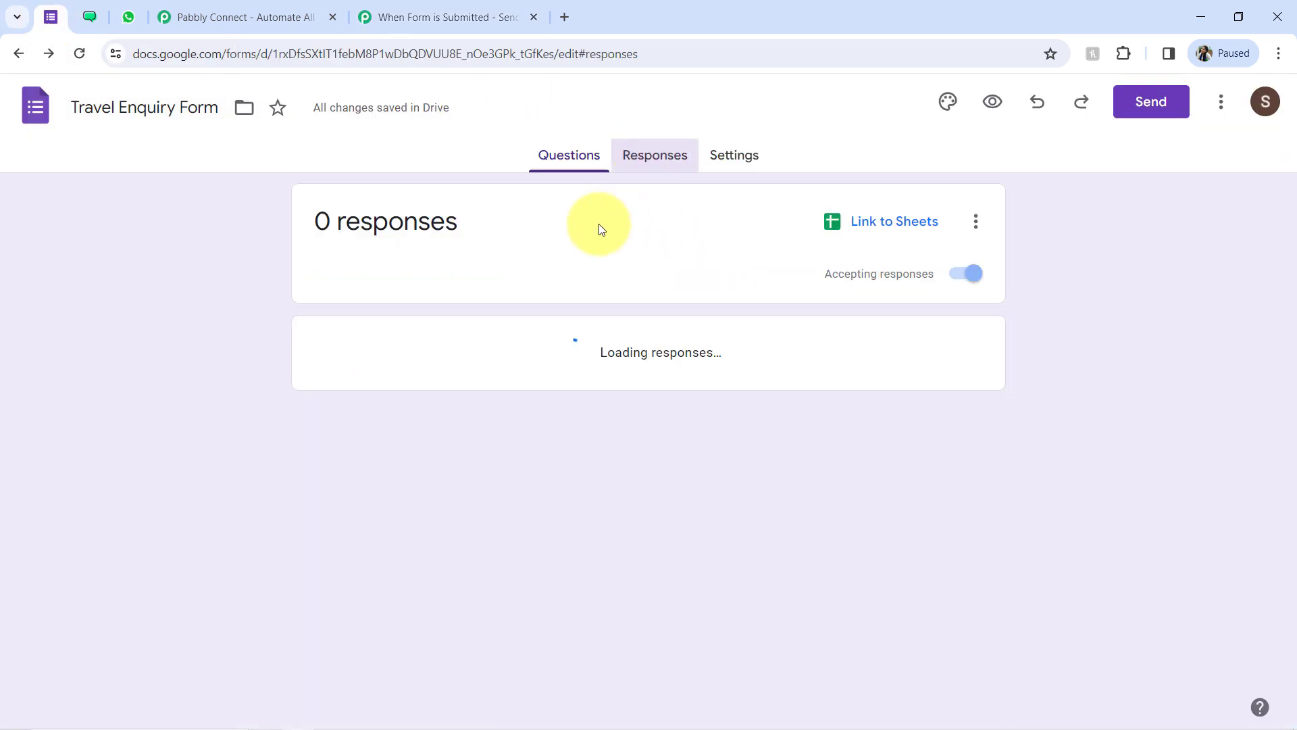
{"action": "left_click", "coordinate": [841, 230]}
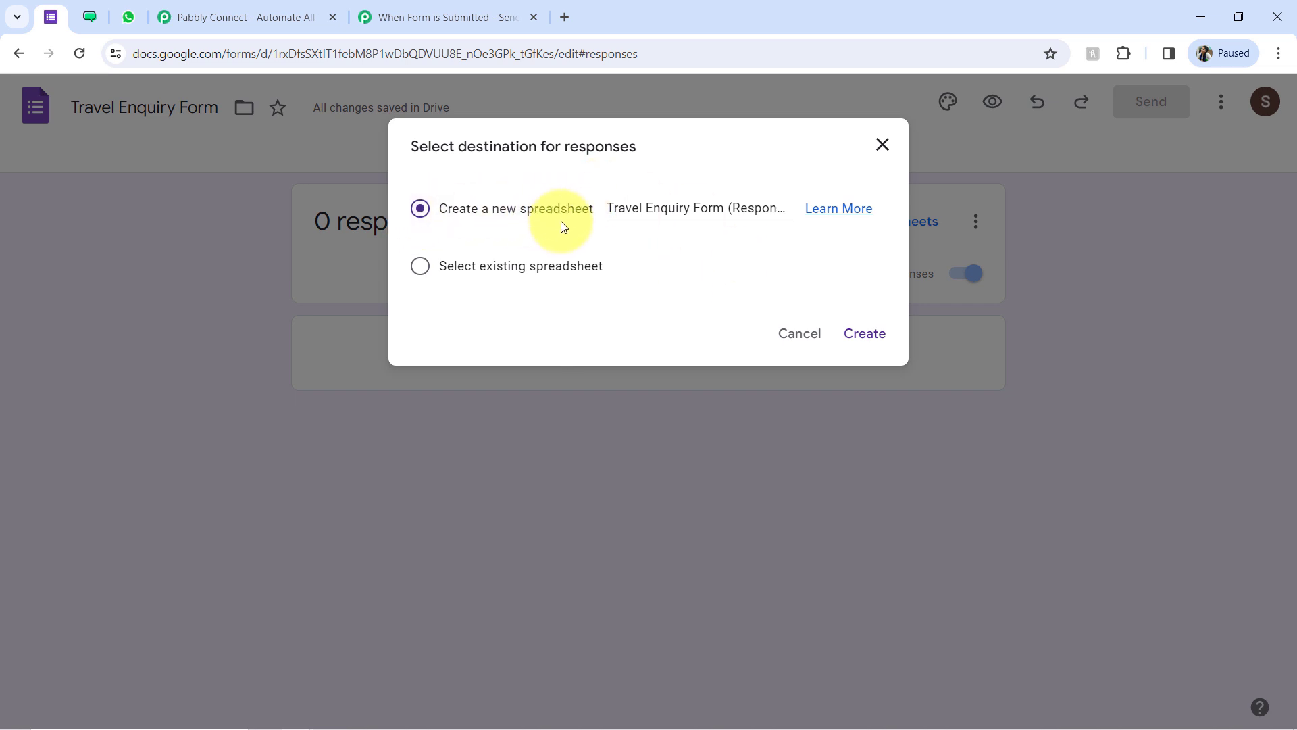
{"action": "left_click", "coordinate": [852, 344]}
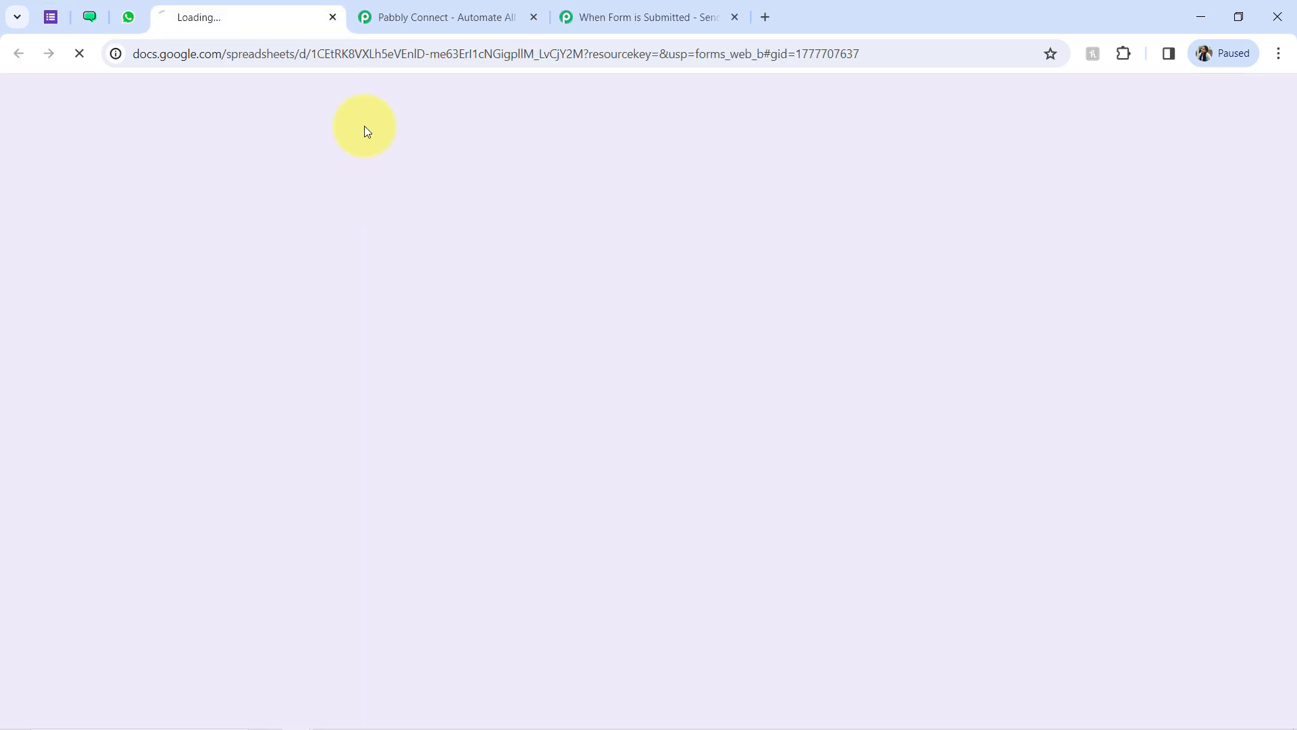
Look at the column headers of the linked responses spreadsheet and close the extra form preview.
{"action": "left_click", "coordinate": [49, 17]}
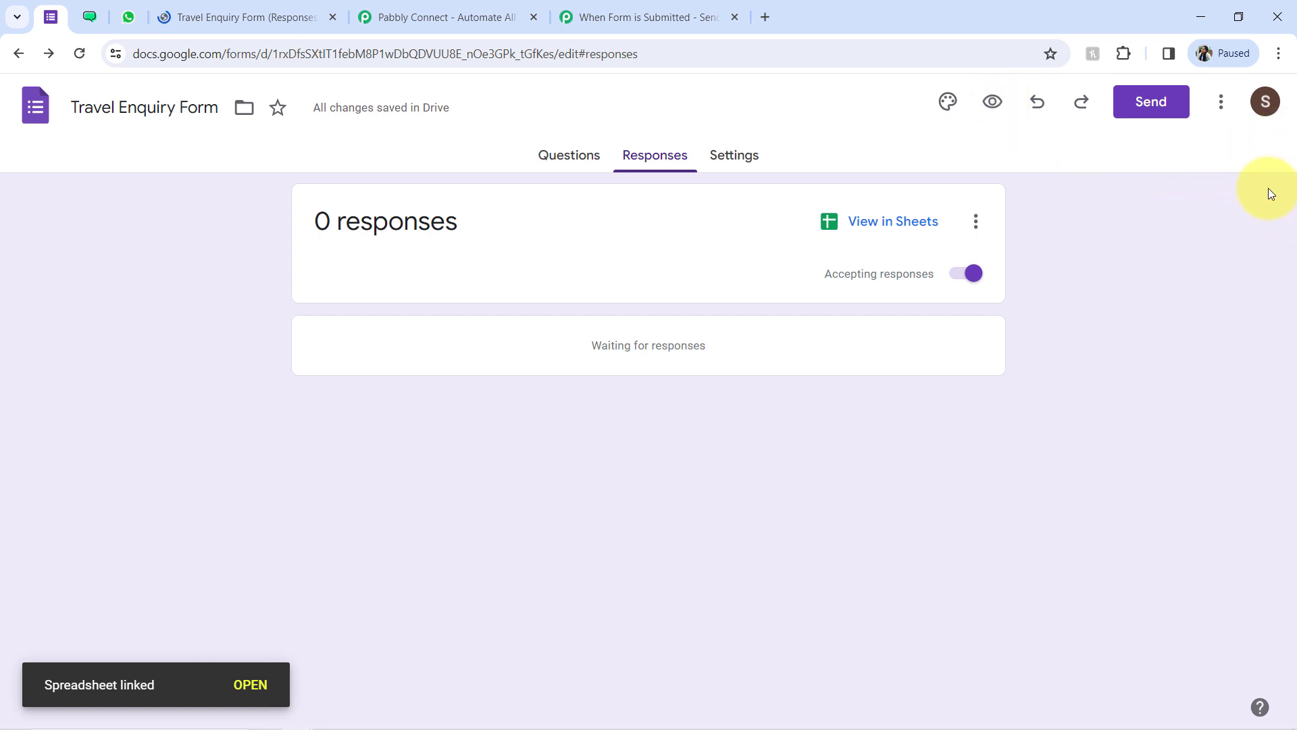
{"action": "left_click", "coordinate": [992, 103]}
{"action": "left_click", "coordinate": [492, 27]}
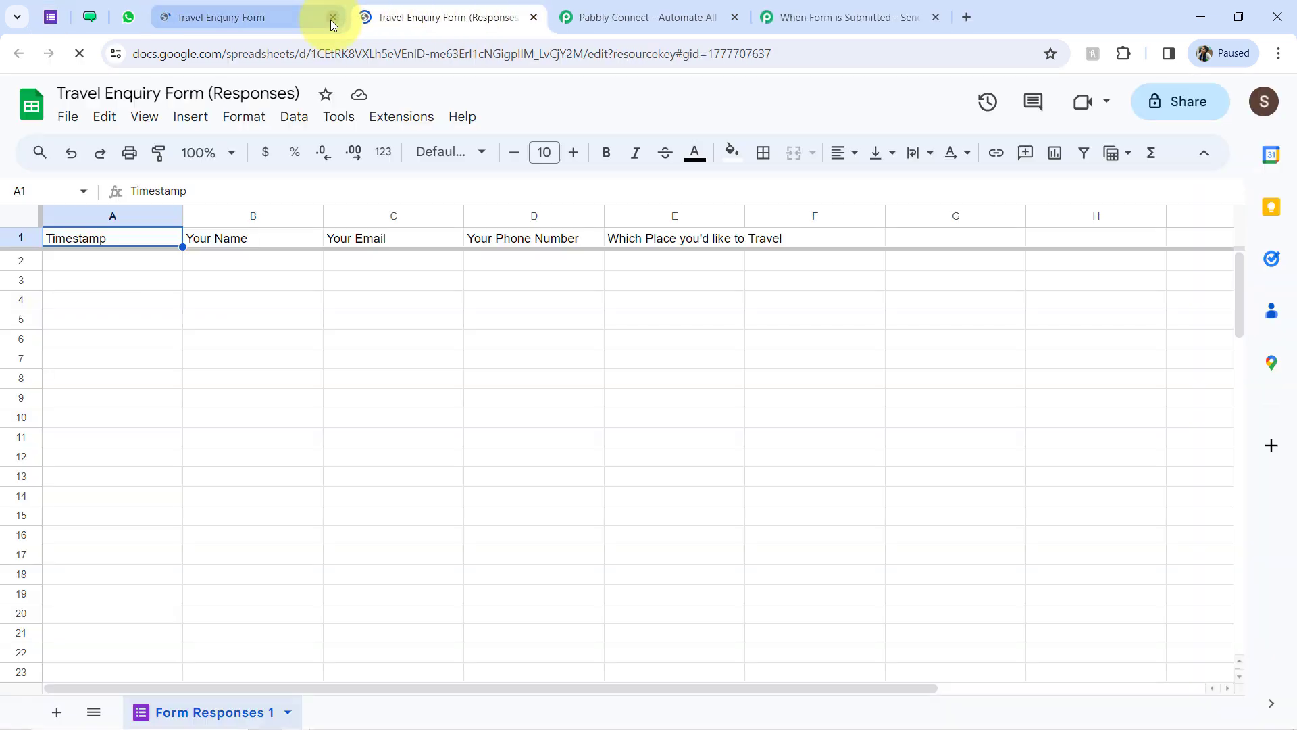
{"action": "left_click", "coordinate": [332, 17]}
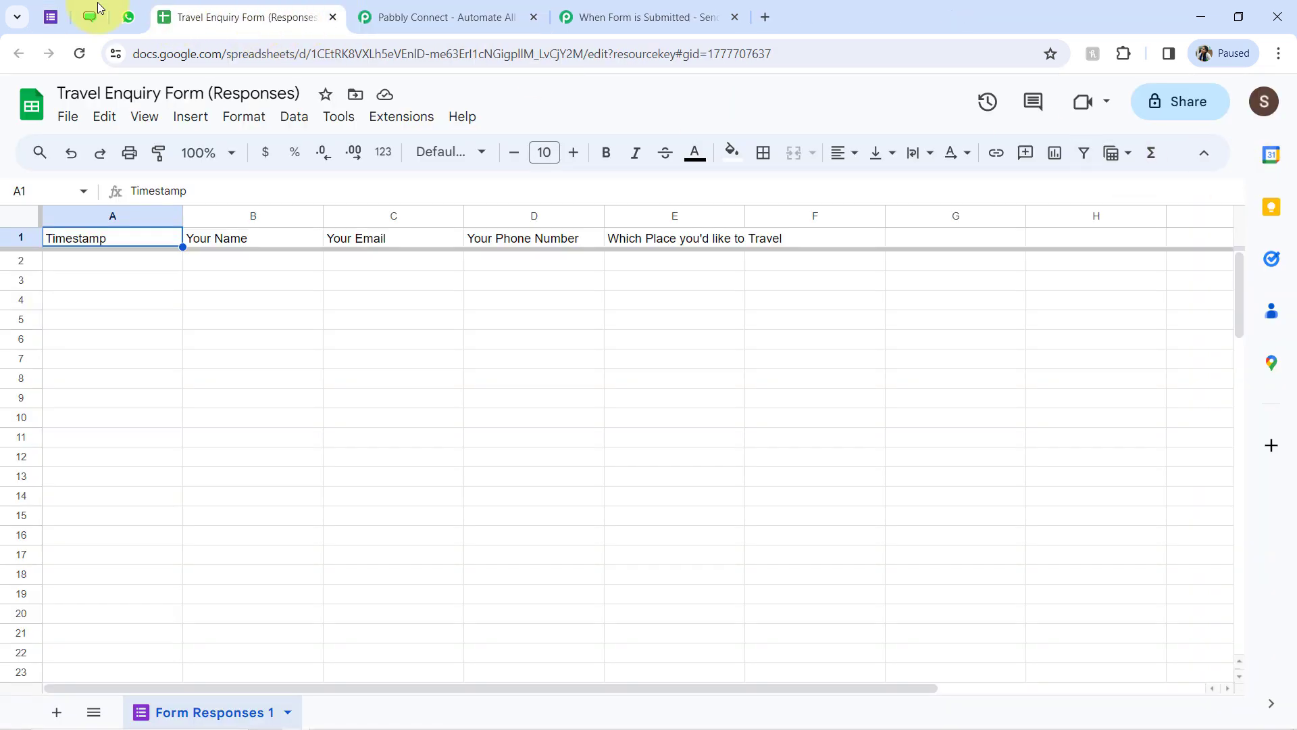
Preview the form and submit a test response with a dummy name, email and phone number, choosing Shimla-Manali as the travel place.
{"action": "left_click", "coordinate": [49, 14]}
{"action": "left_click", "coordinate": [993, 101]}
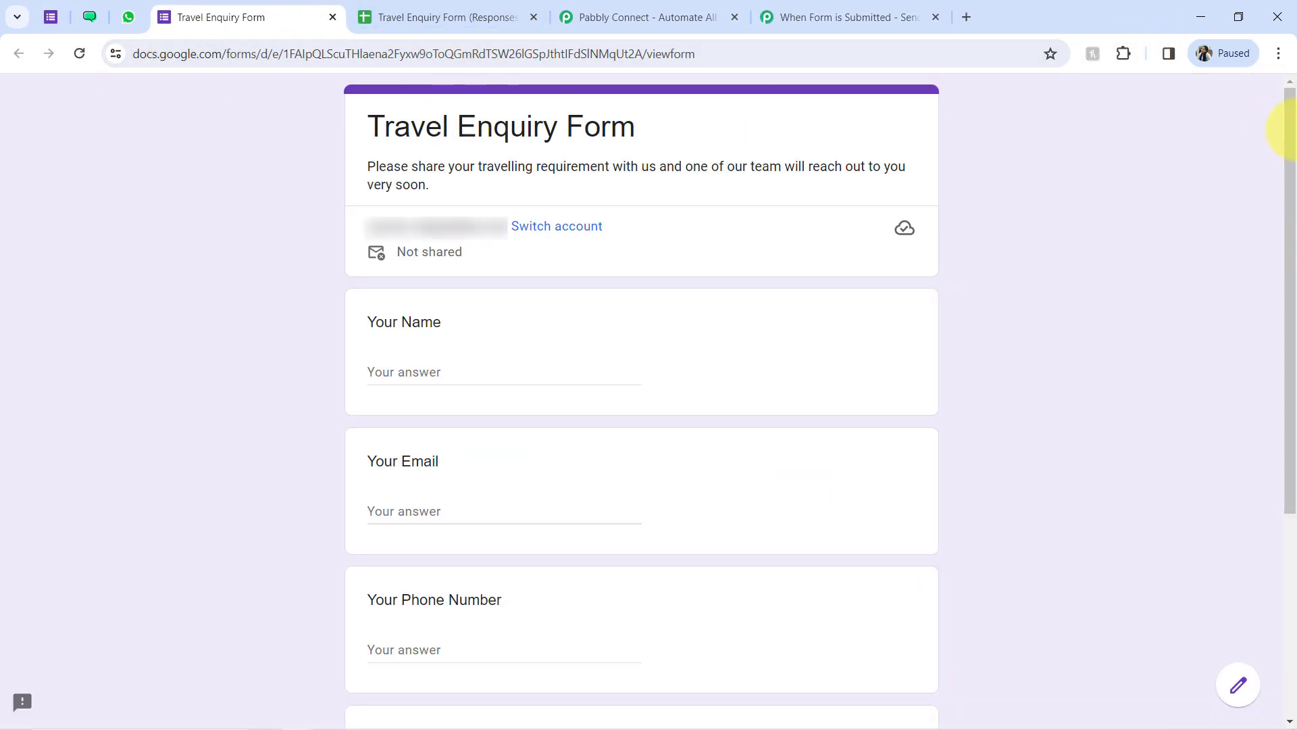
{"action": "left_click_drag", "start_coordinate": [1294, 156], "coordinate": [1279, 275]}
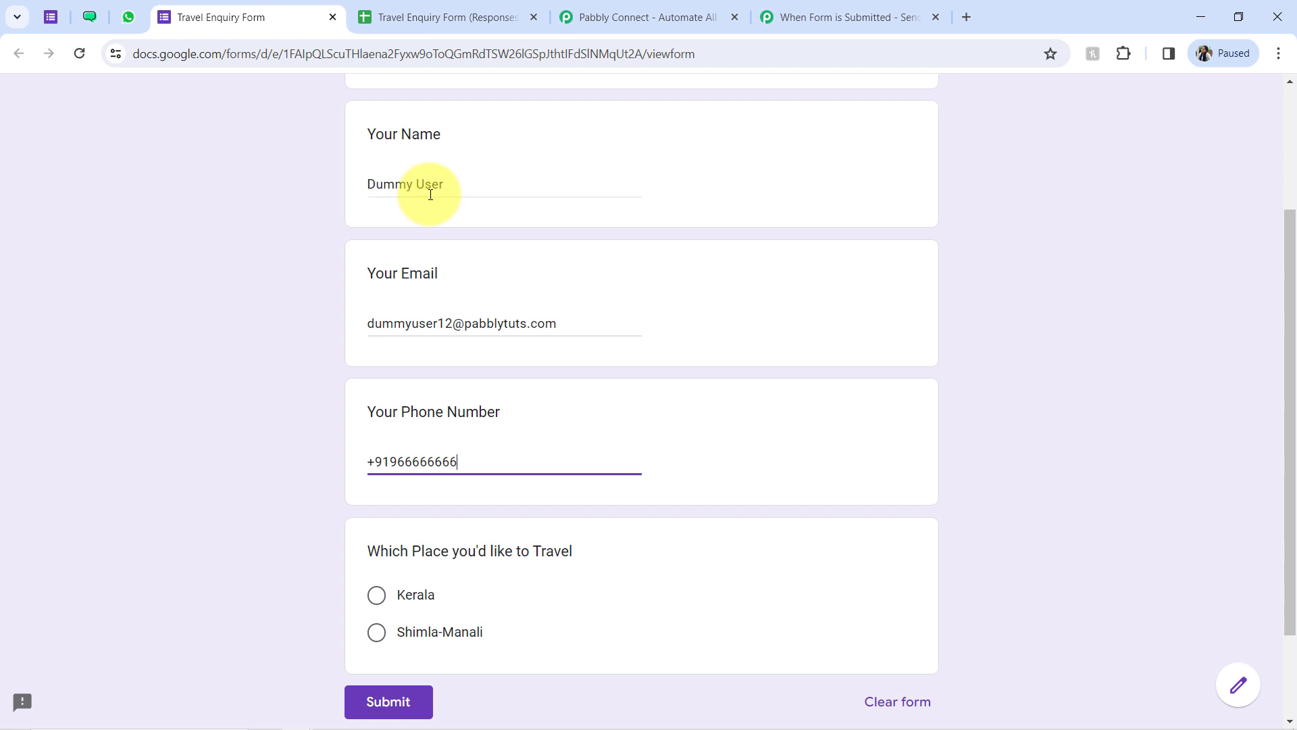
{"action": "key", "text": "Tab"}
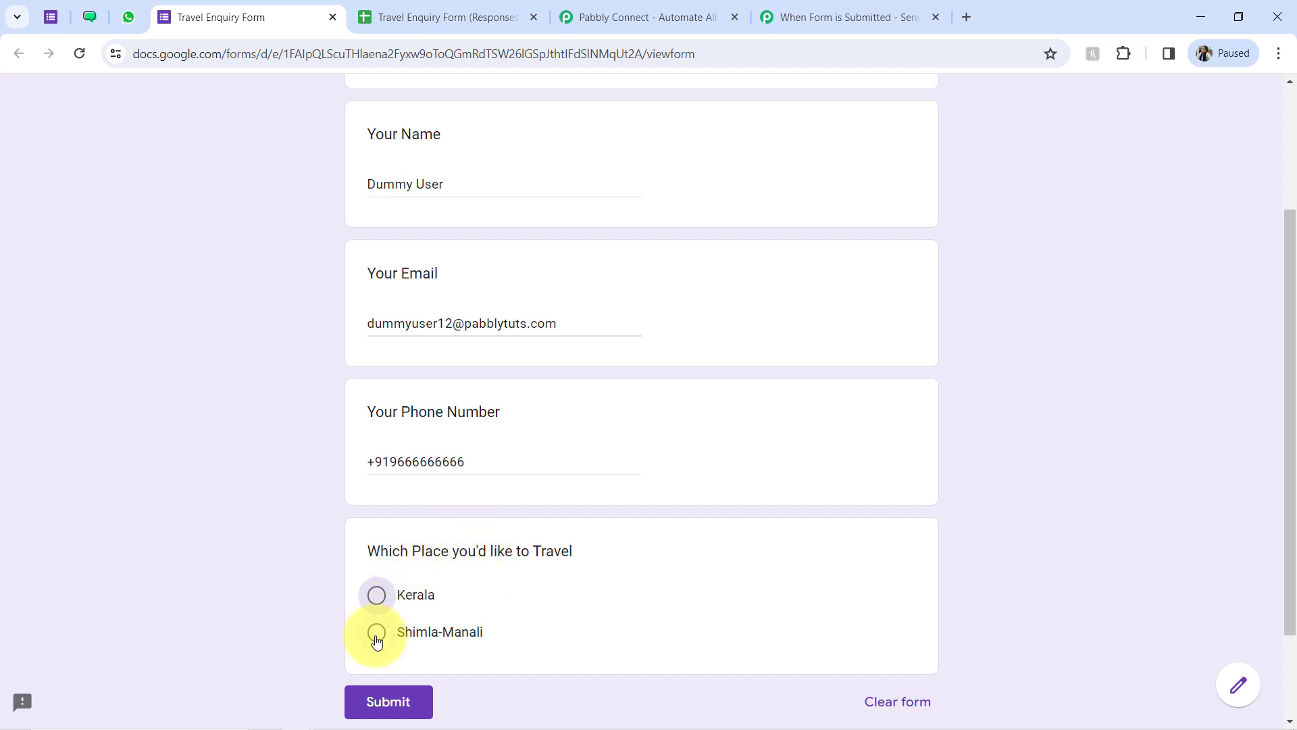
{"action": "left_click", "coordinate": [377, 633]}
{"action": "scroll", "coordinate": [251, 516], "scroll_direction": "down", "scroll_amount": 3}
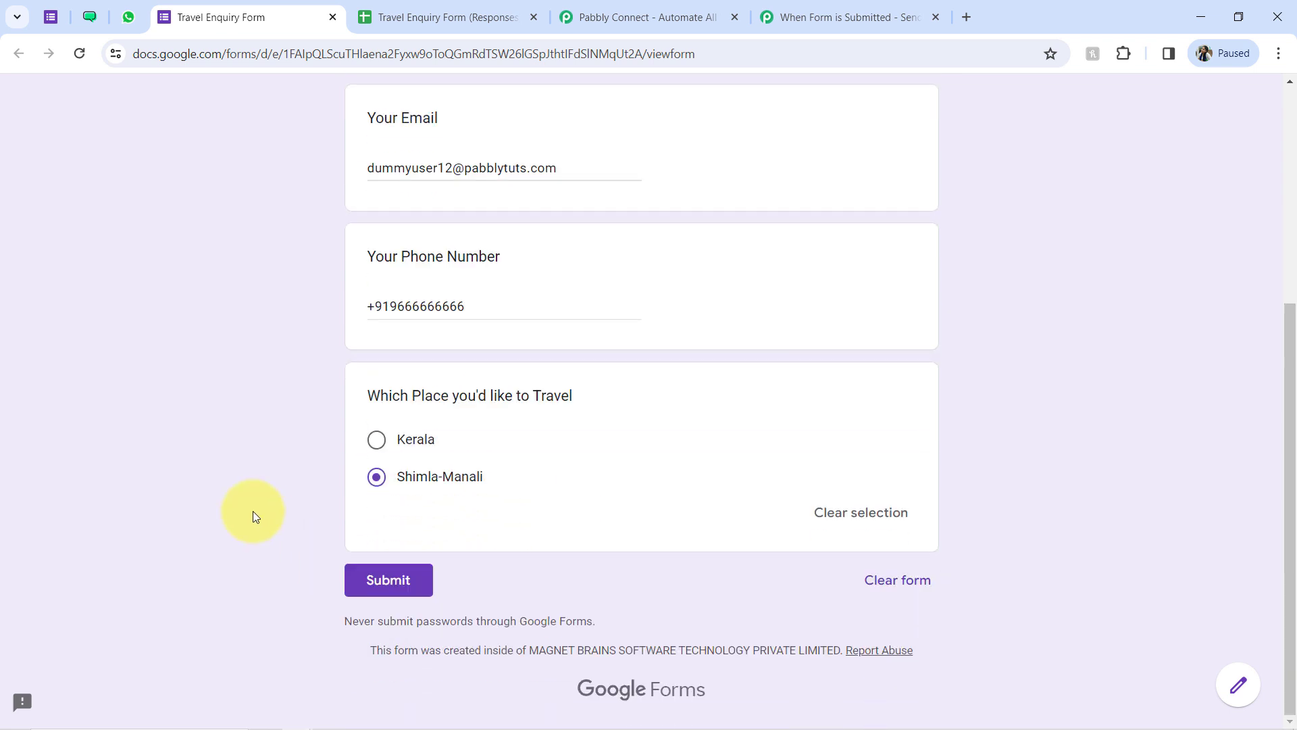
{"action": "left_click", "coordinate": [363, 590]}
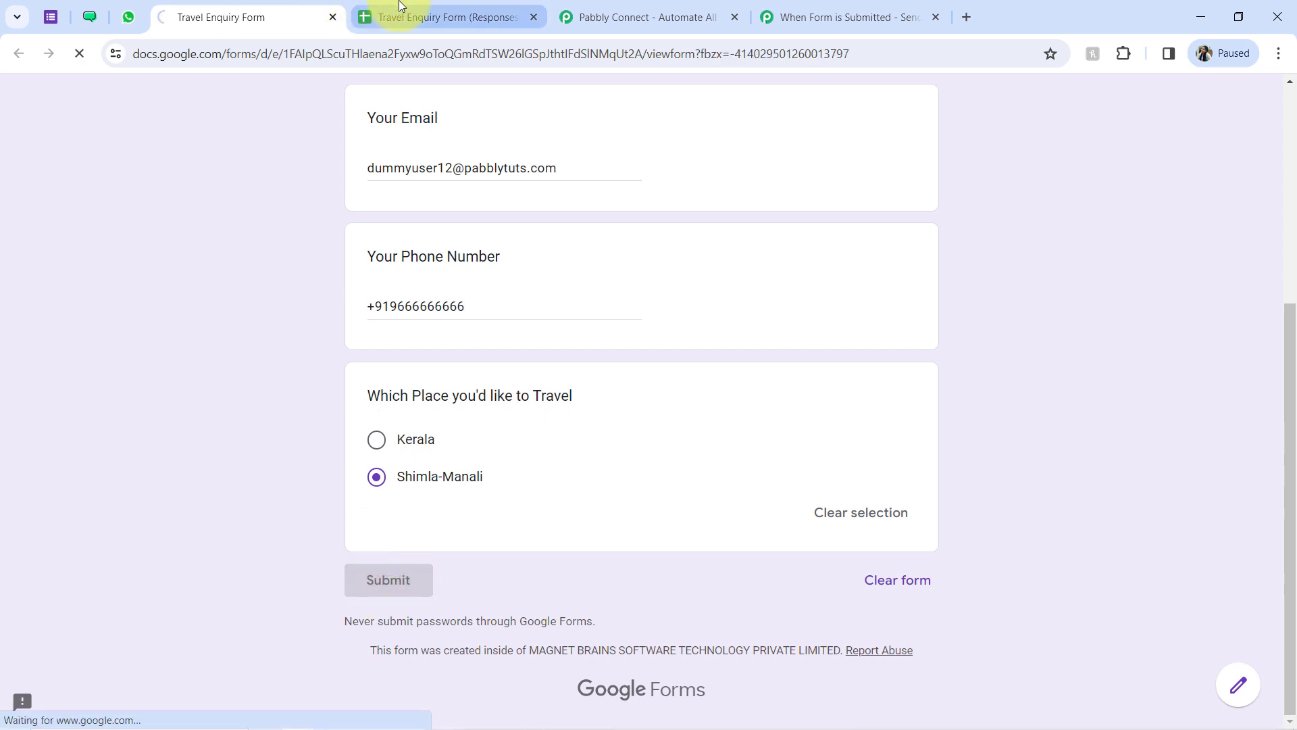
Open the responses spreadsheet and set both its sheet zoom and the browser zoom to 125%.
{"action": "left_click", "coordinate": [402, 6]}
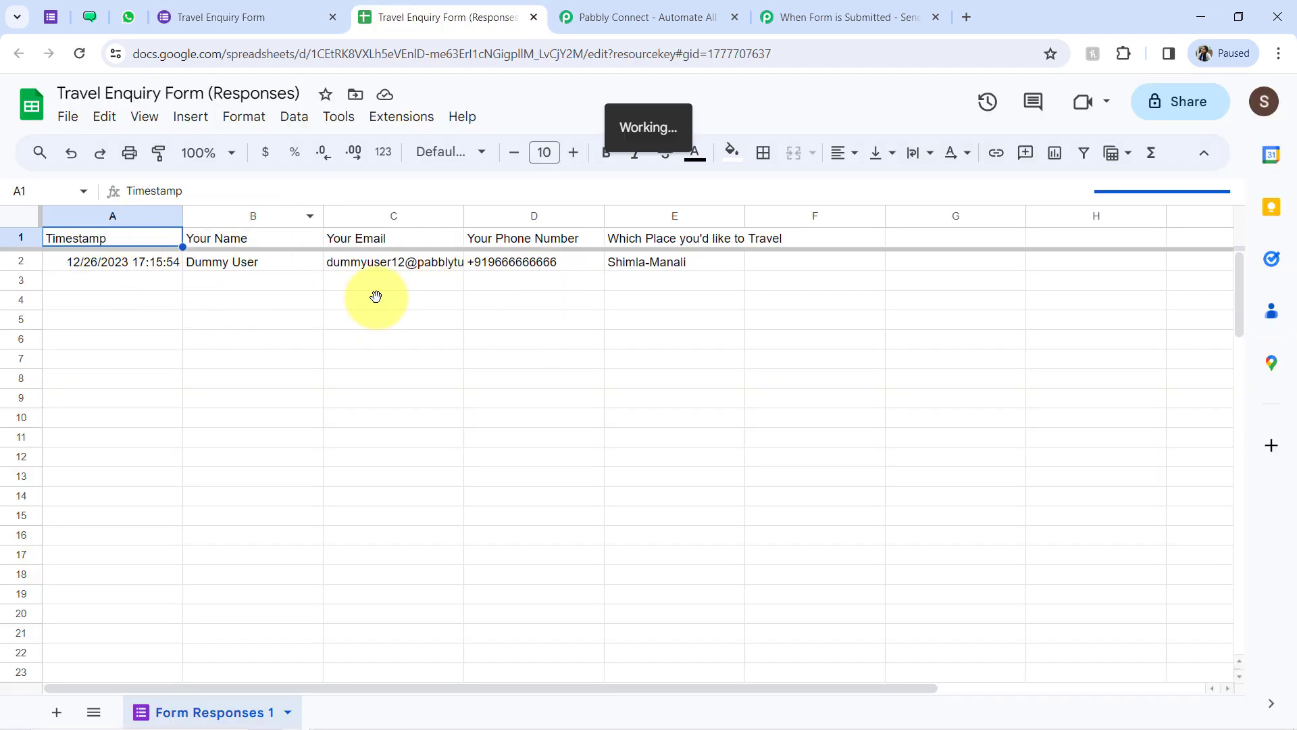
{"action": "left_click", "coordinate": [266, 379]}
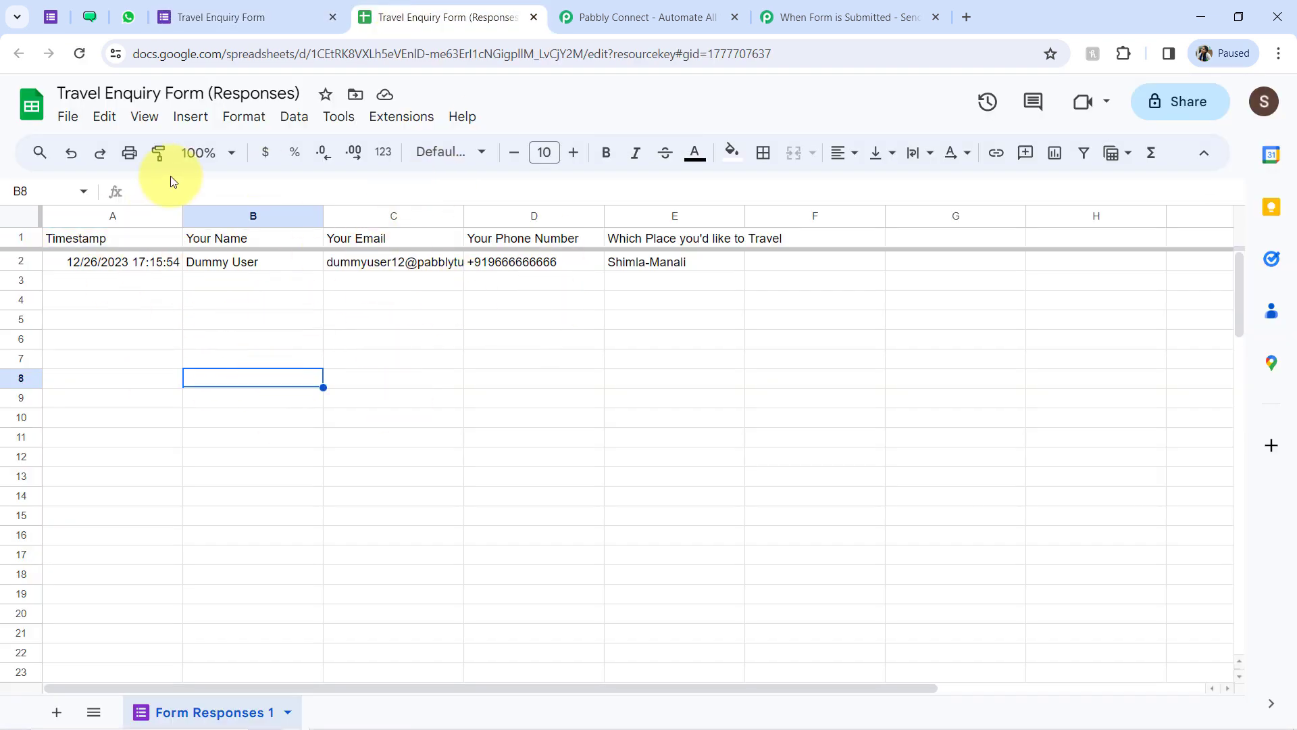
{"action": "left_click", "coordinate": [187, 154]}
{"action": "left_click", "coordinate": [204, 306]}
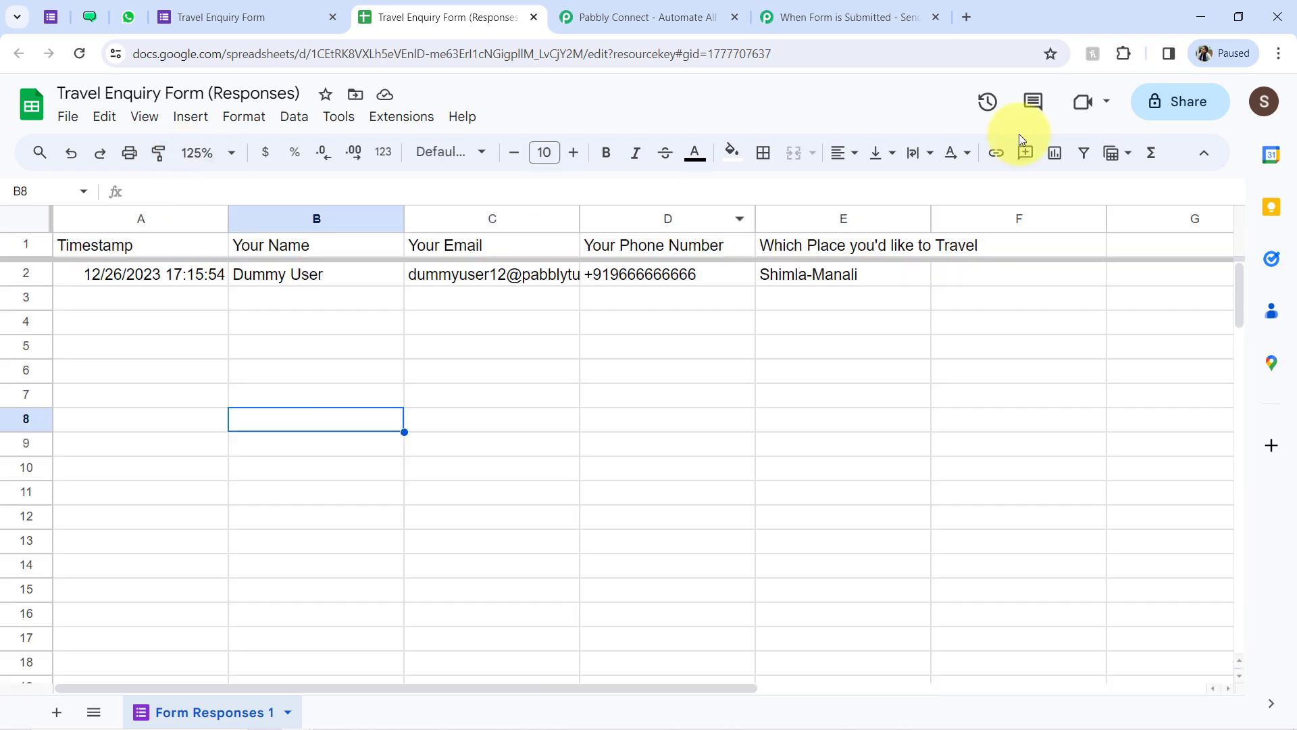
{"action": "left_click", "coordinate": [1278, 54]}
{"action": "left_click", "coordinate": [1238, 387]}
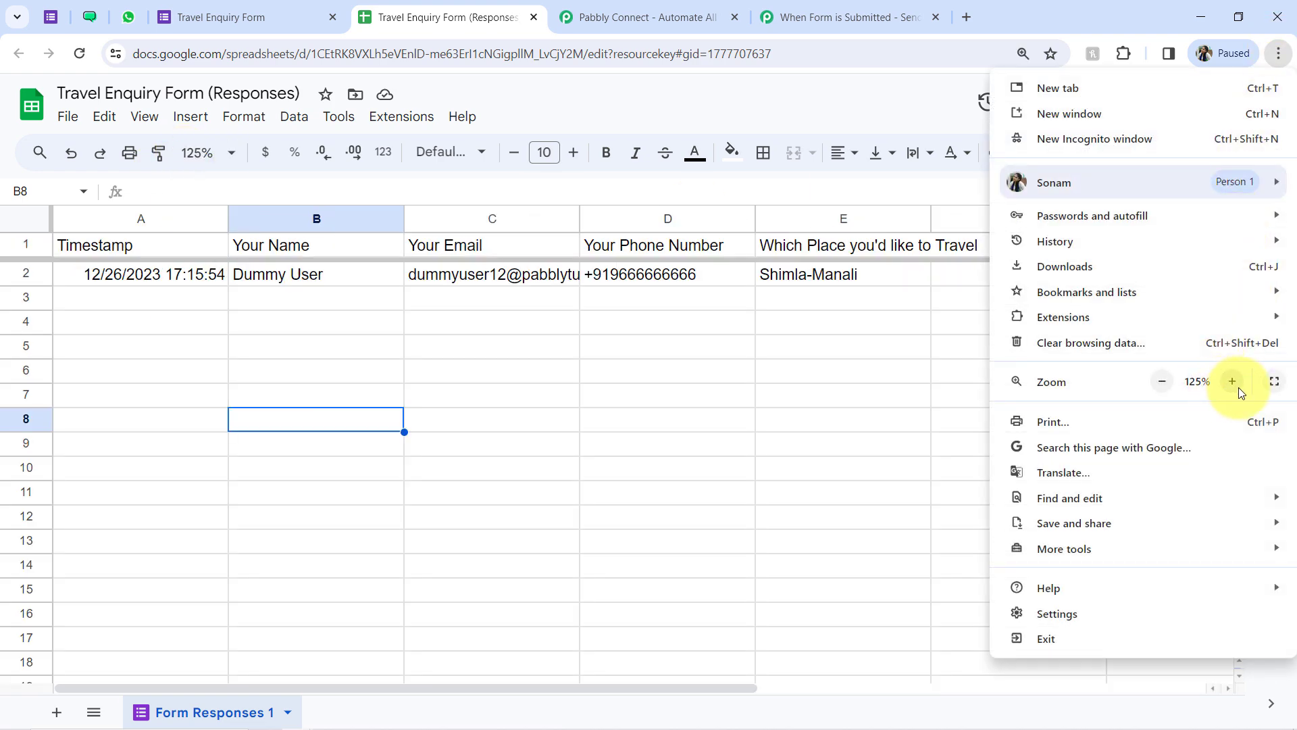
{"action": "left_click", "coordinate": [1231, 382]}
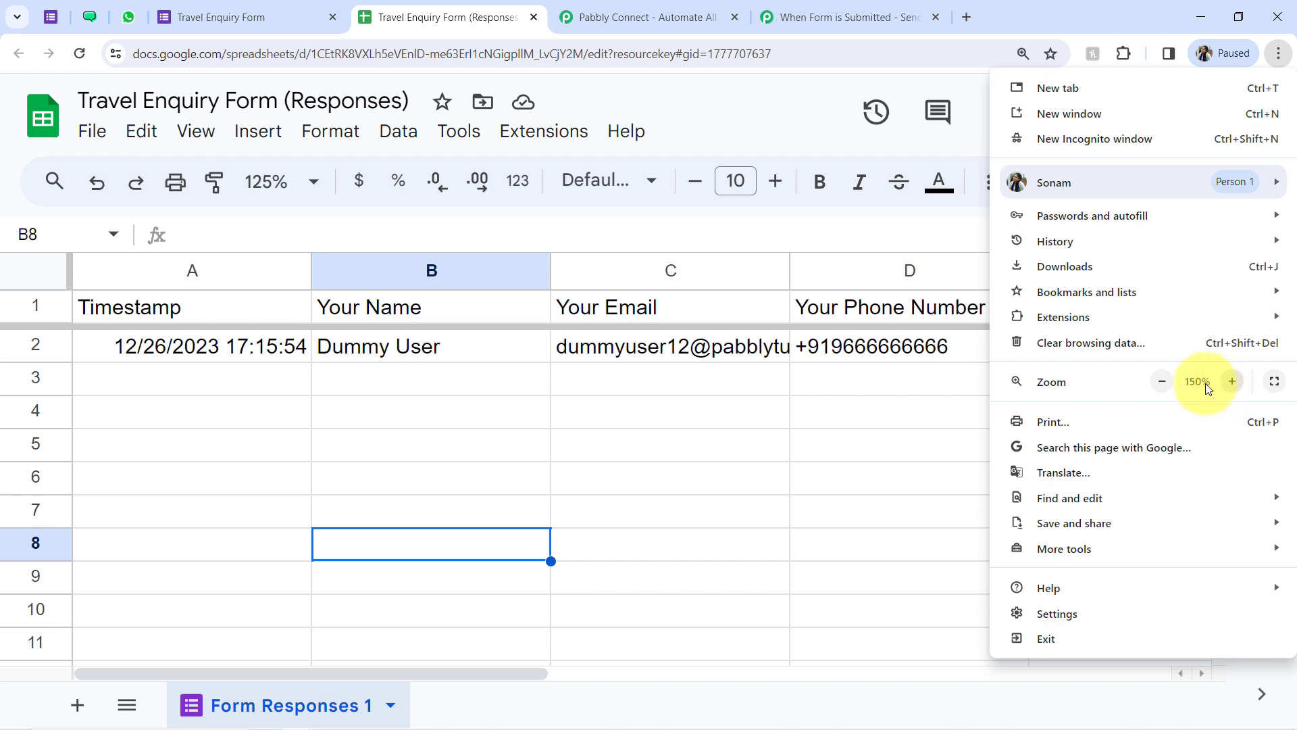
{"action": "left_click", "coordinate": [1163, 381]}
{"action": "left_click", "coordinate": [849, 472]}
Make the header row of the responses spreadsheet bold.
{"action": "left_click", "coordinate": [11, 261]}
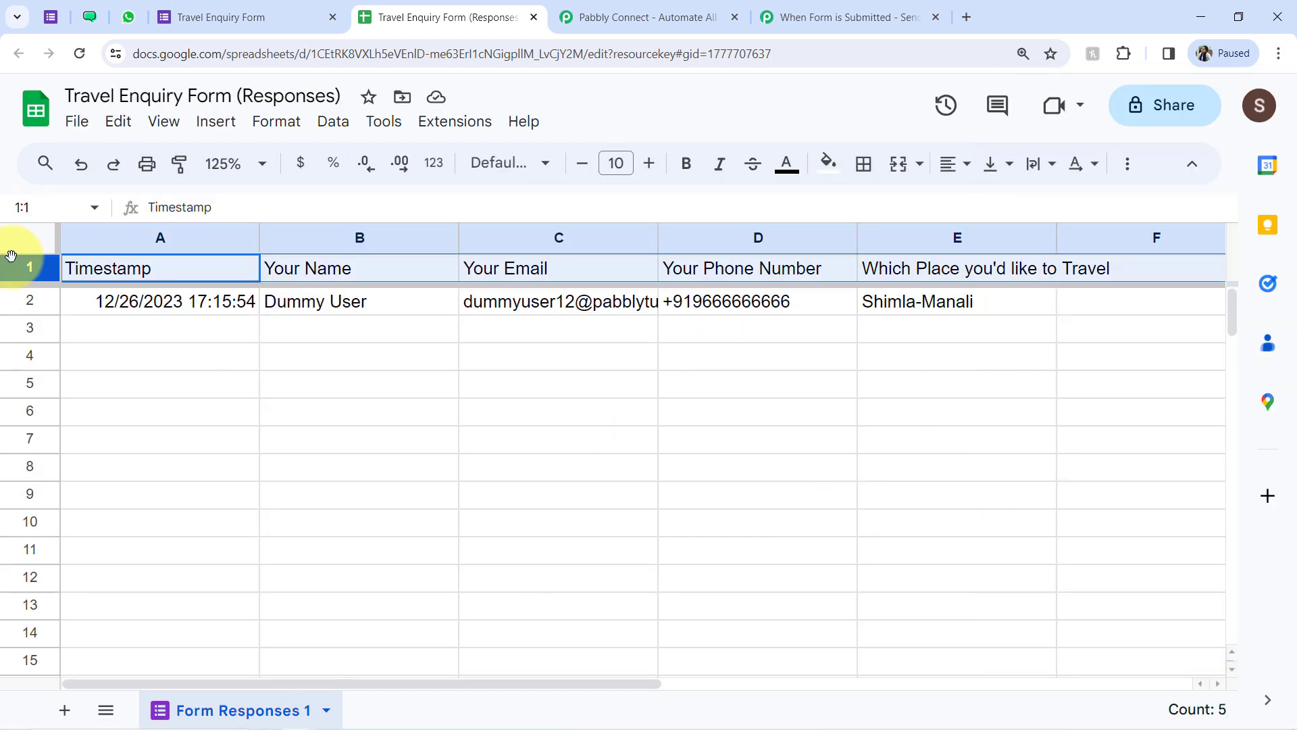
{"action": "key", "text": "ctrl+b"}
{"action": "left_click", "coordinate": [80, 354]}
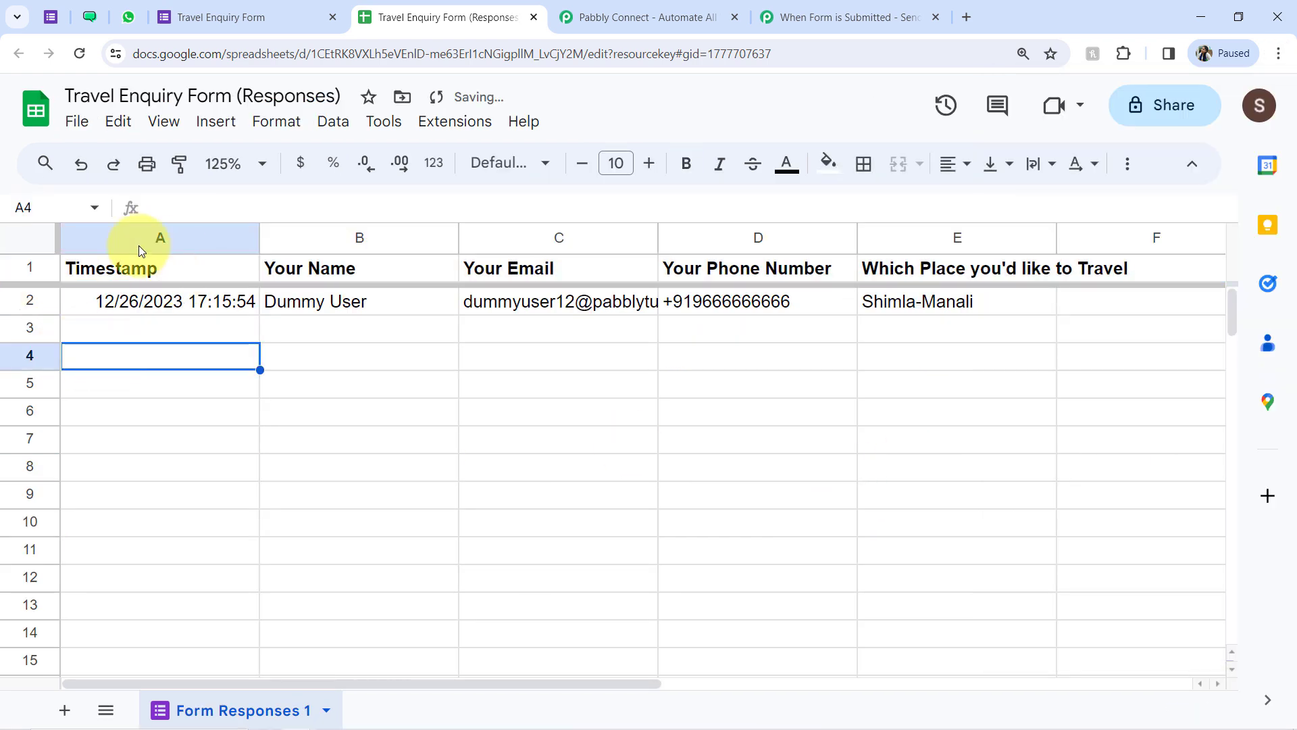
Left-align all cells of the responses spreadsheet.
{"action": "left_click", "coordinate": [4, 237]}
{"action": "left_click", "coordinate": [828, 165]}
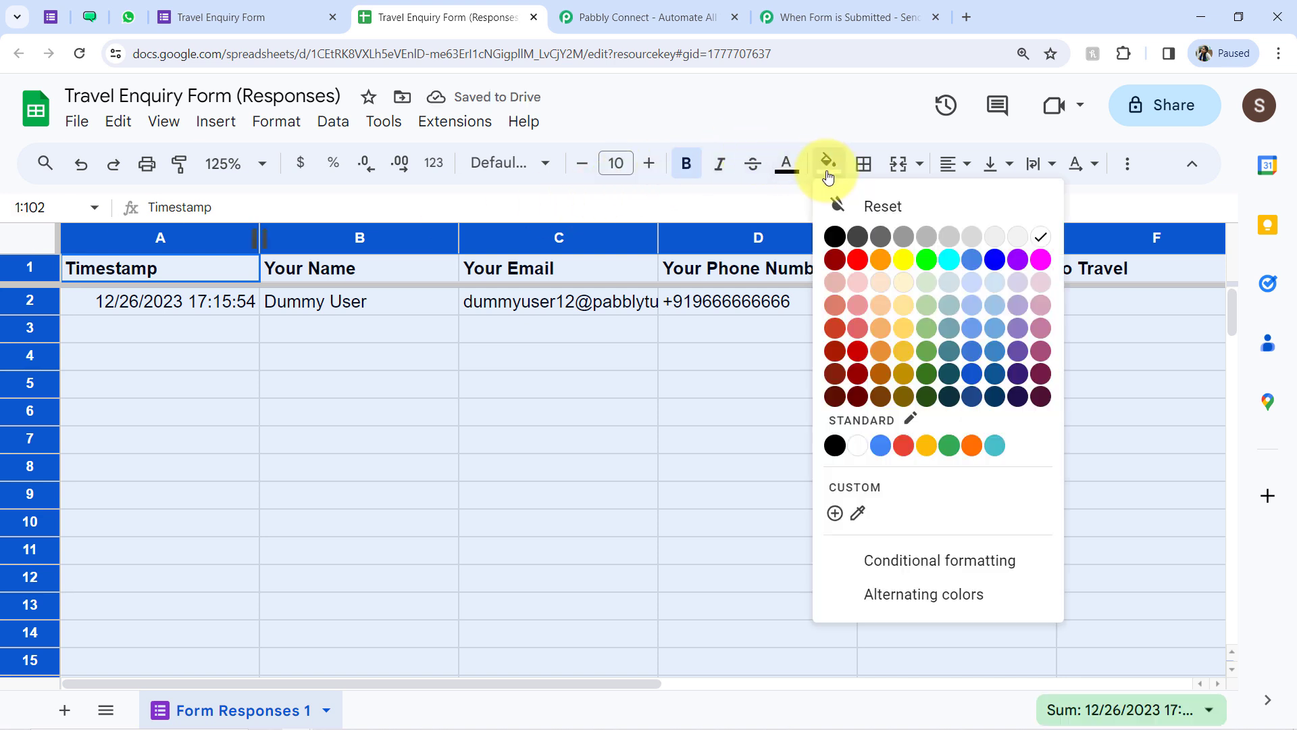
{"action": "left_click", "coordinate": [828, 166]}
{"action": "left_click", "coordinate": [952, 164]}
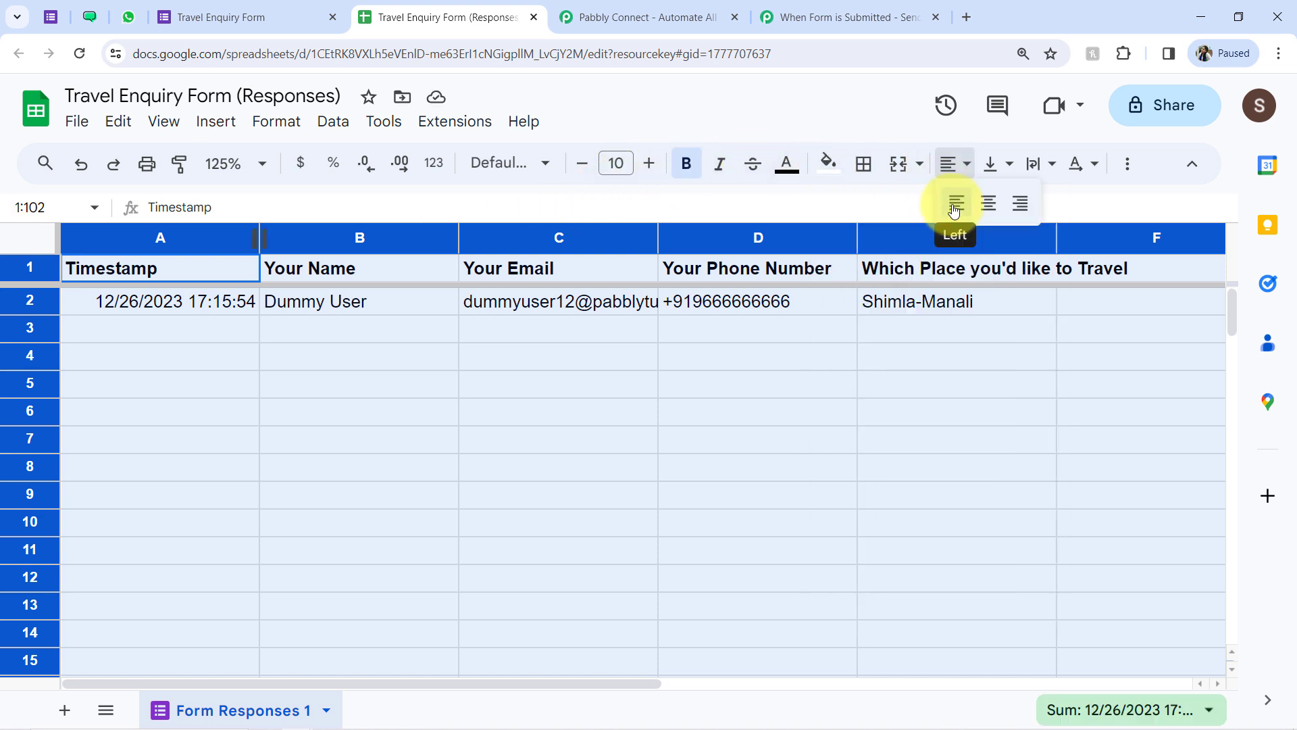
{"action": "left_click", "coordinate": [954, 203]}
{"action": "left_click", "coordinate": [358, 383]}
Narrow the Timestamp column, widen the travel place and email columns, and look over the test response in row 2.
{"action": "left_click_drag", "start_coordinate": [261, 233], "coordinate": [187, 236]}
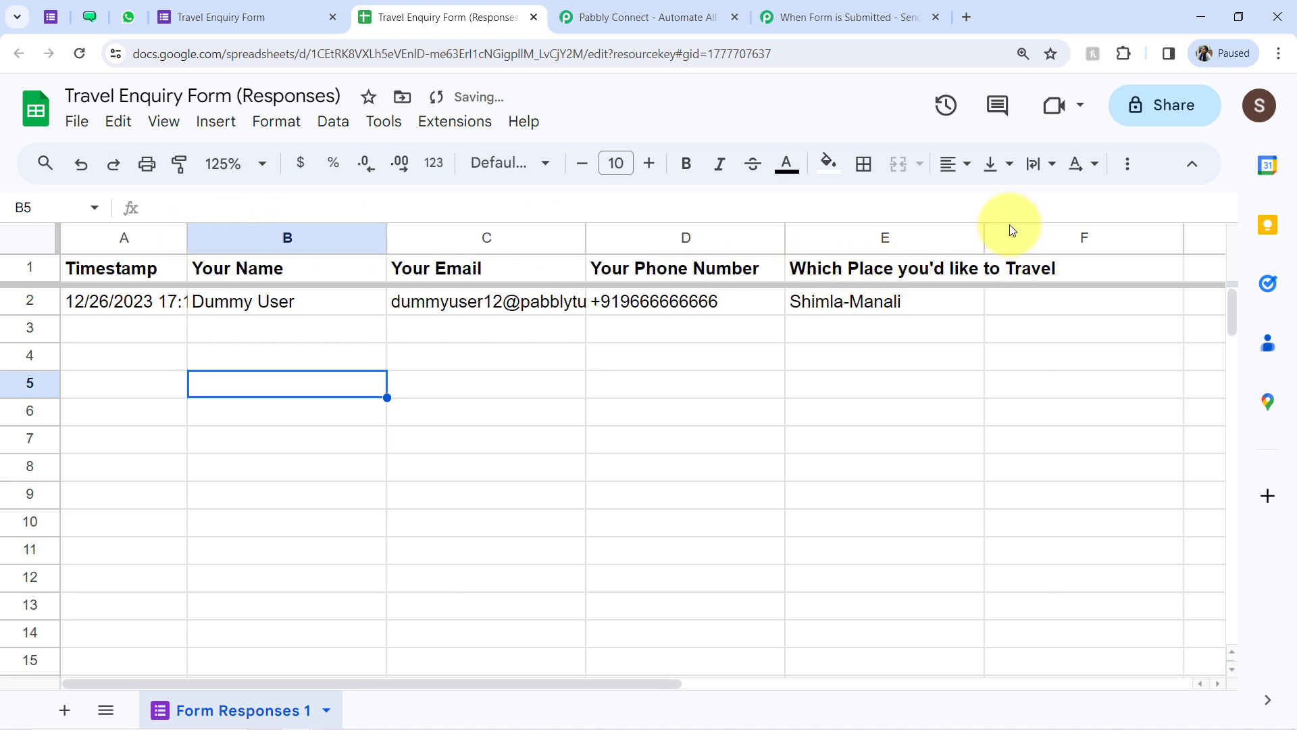
{"action": "left_click_drag", "start_coordinate": [984, 236], "coordinate": [1115, 237]}
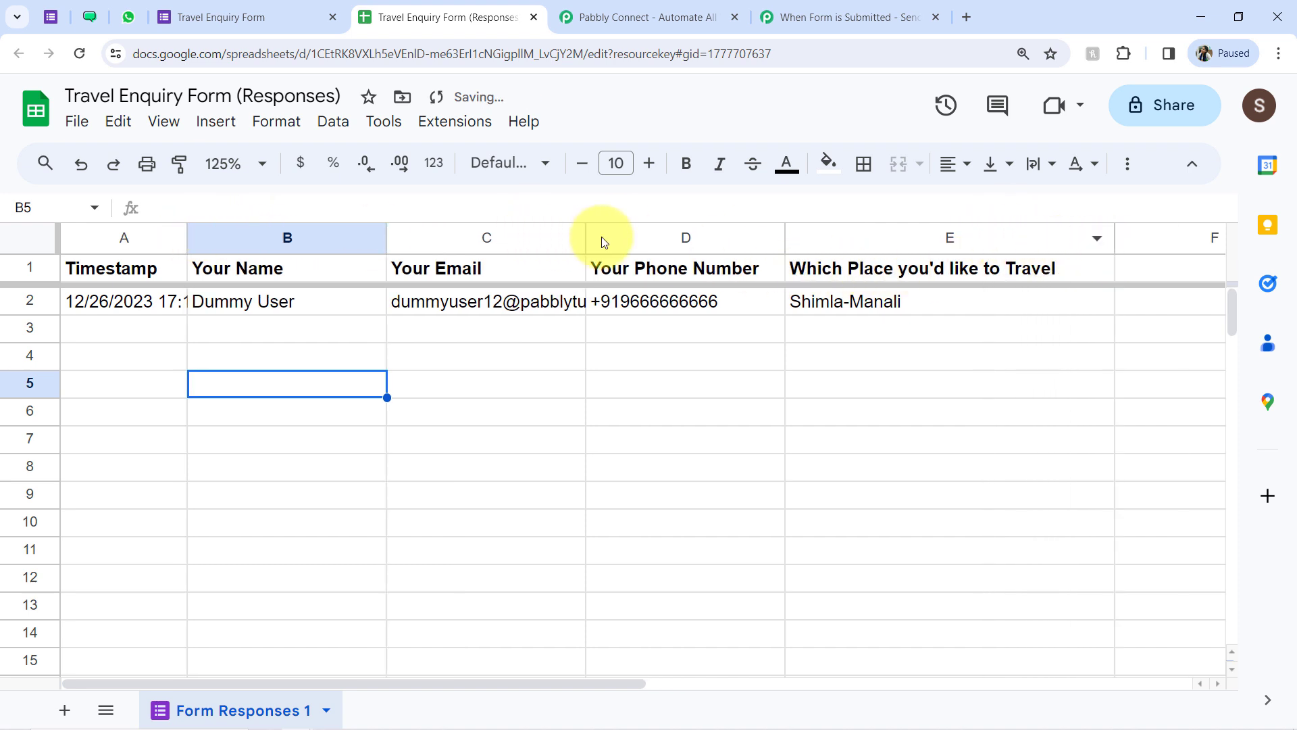
{"action": "left_click_drag", "start_coordinate": [585, 238], "coordinate": [683, 237]}
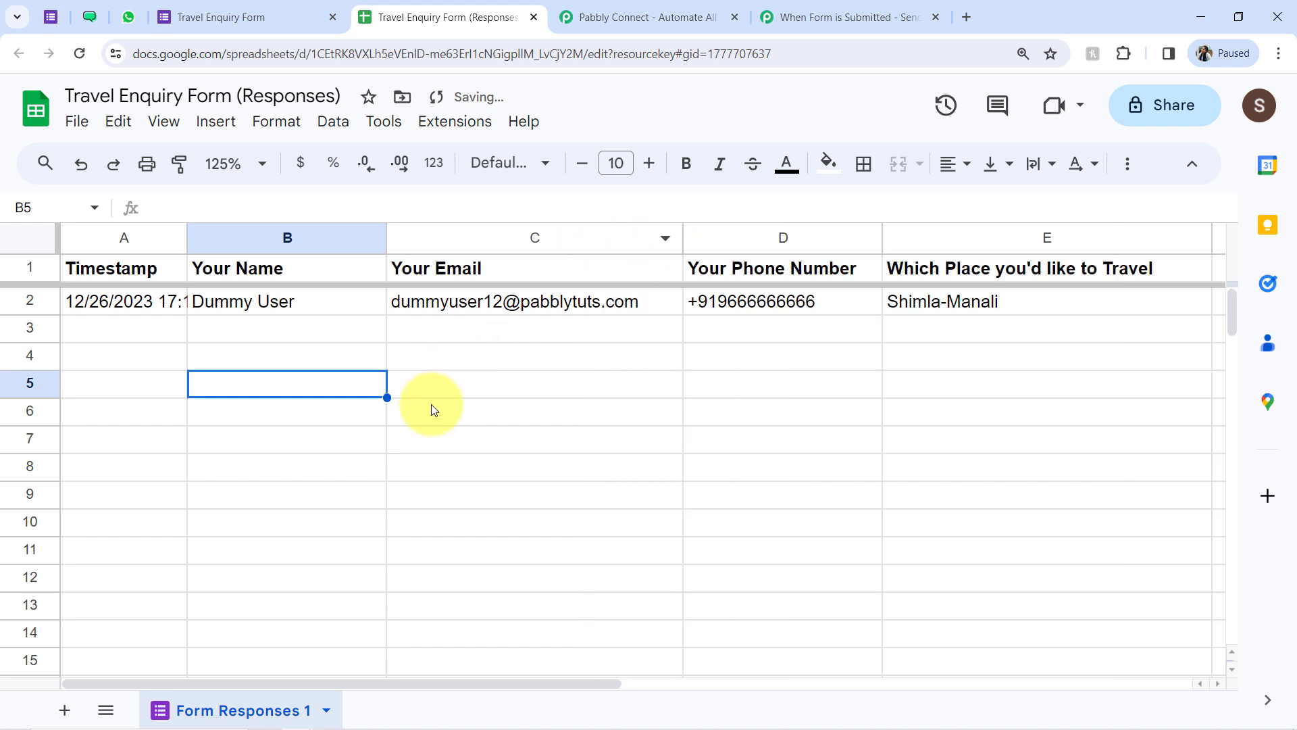
{"action": "left_click", "coordinate": [433, 410]}
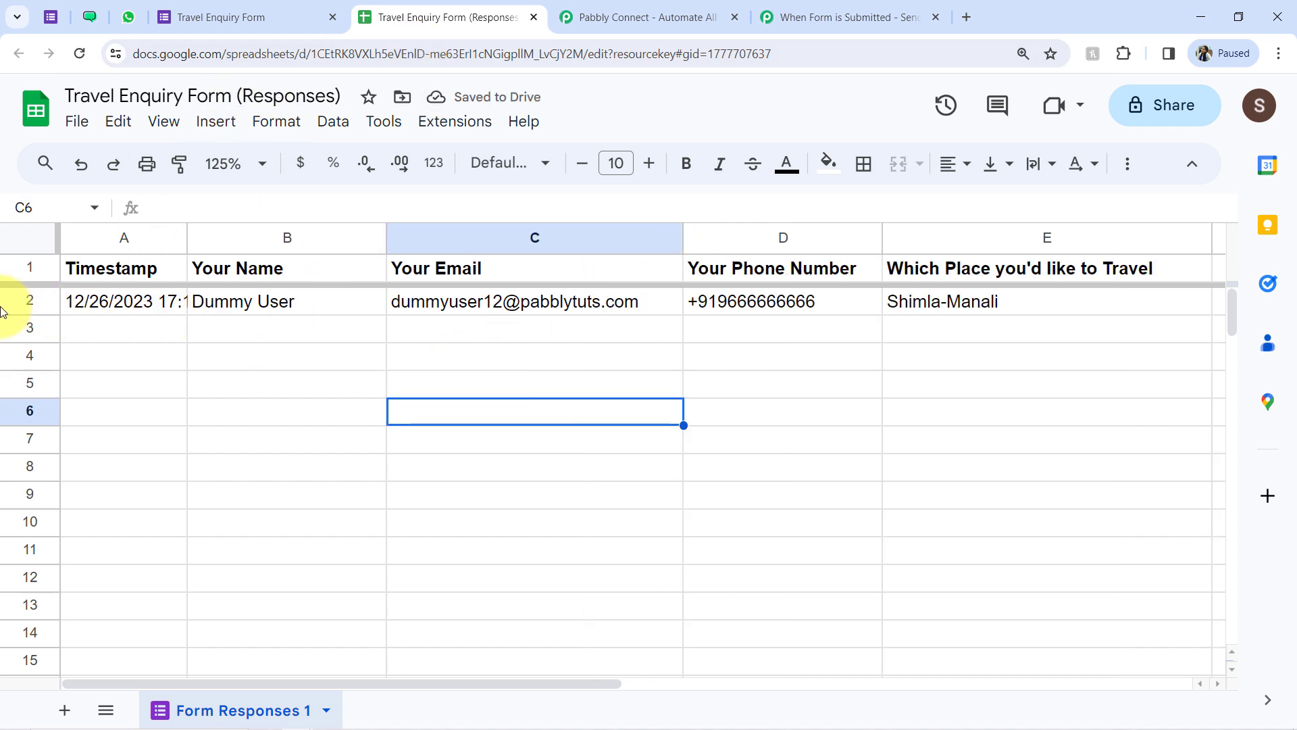
{"action": "left_click", "coordinate": [26, 300]}
{"action": "mouse_move", "coordinate": [420, 305]}
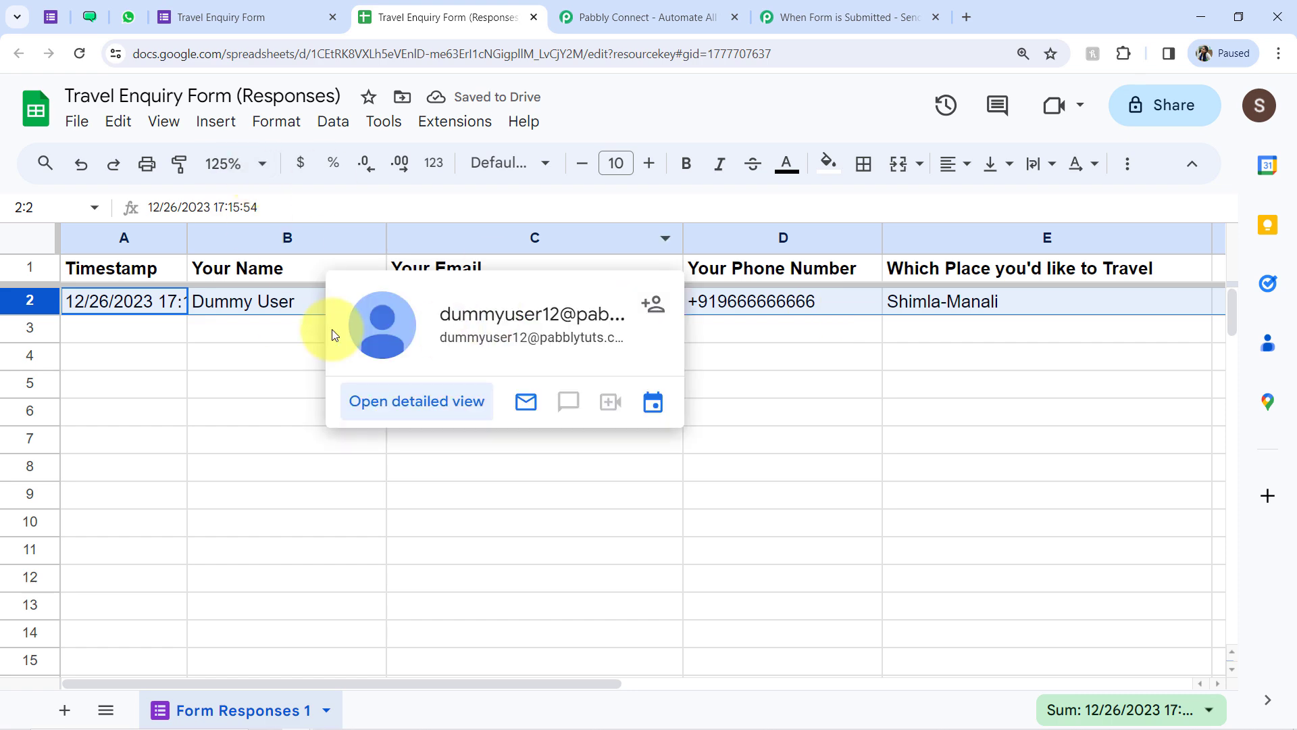
Return to the Pabbly Connect workflow, copy the Google Forms trigger's webhook URL, and read through the setup instructions below it.
{"action": "left_click", "coordinate": [811, 19]}
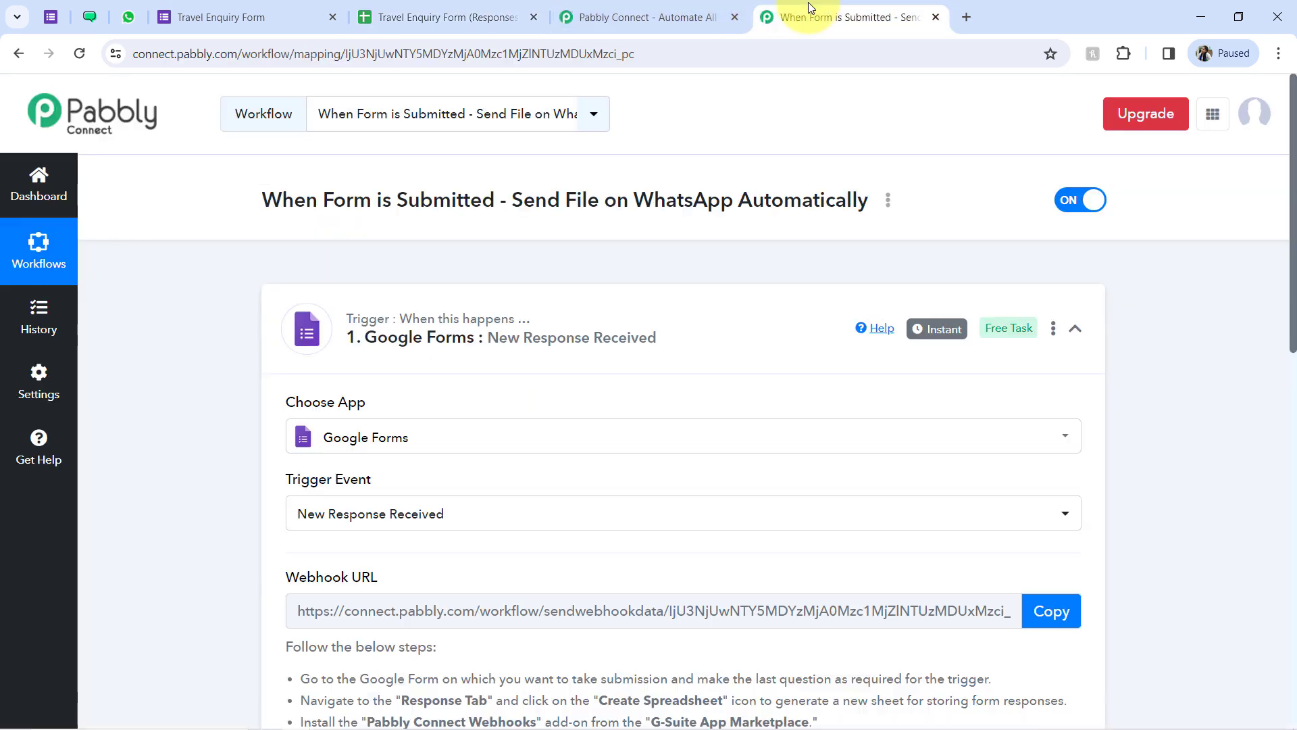
{"action": "left_click", "coordinate": [1051, 612]}
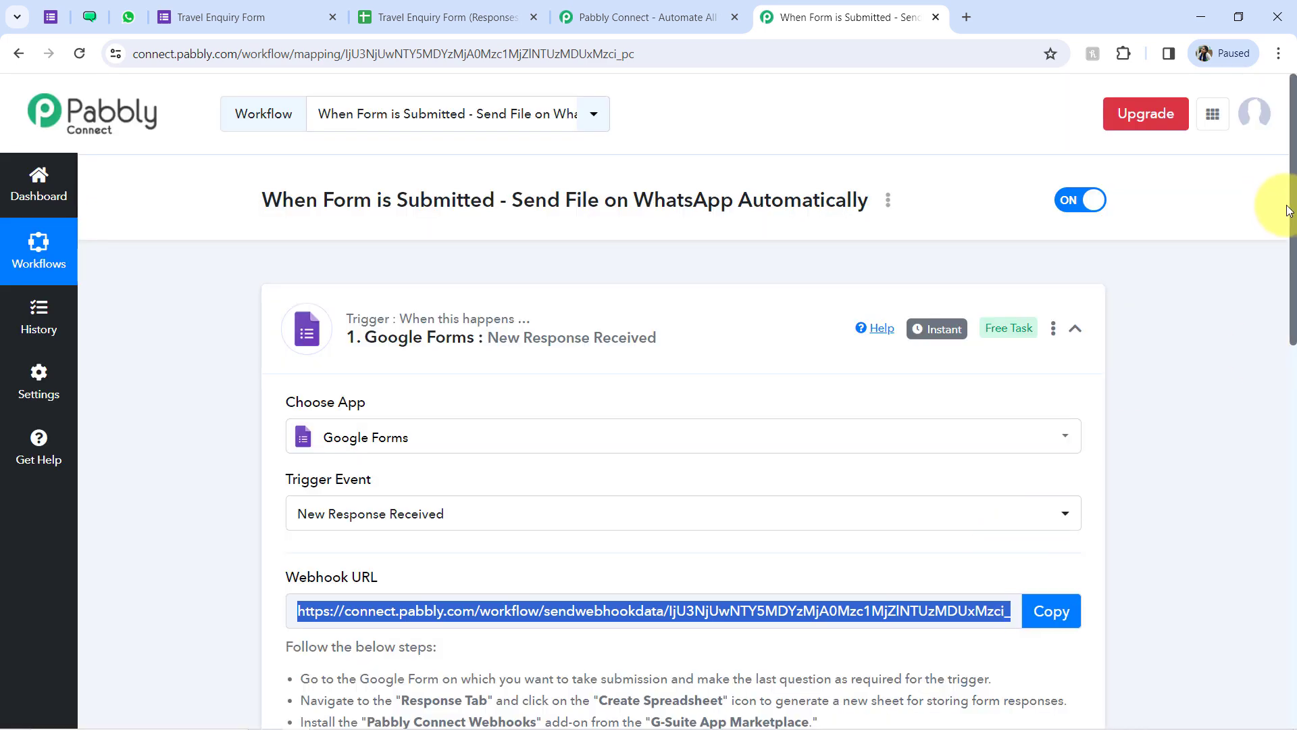
{"action": "scroll", "coordinate": [1291, 212], "scroll_direction": "down", "scroll_amount": 5}
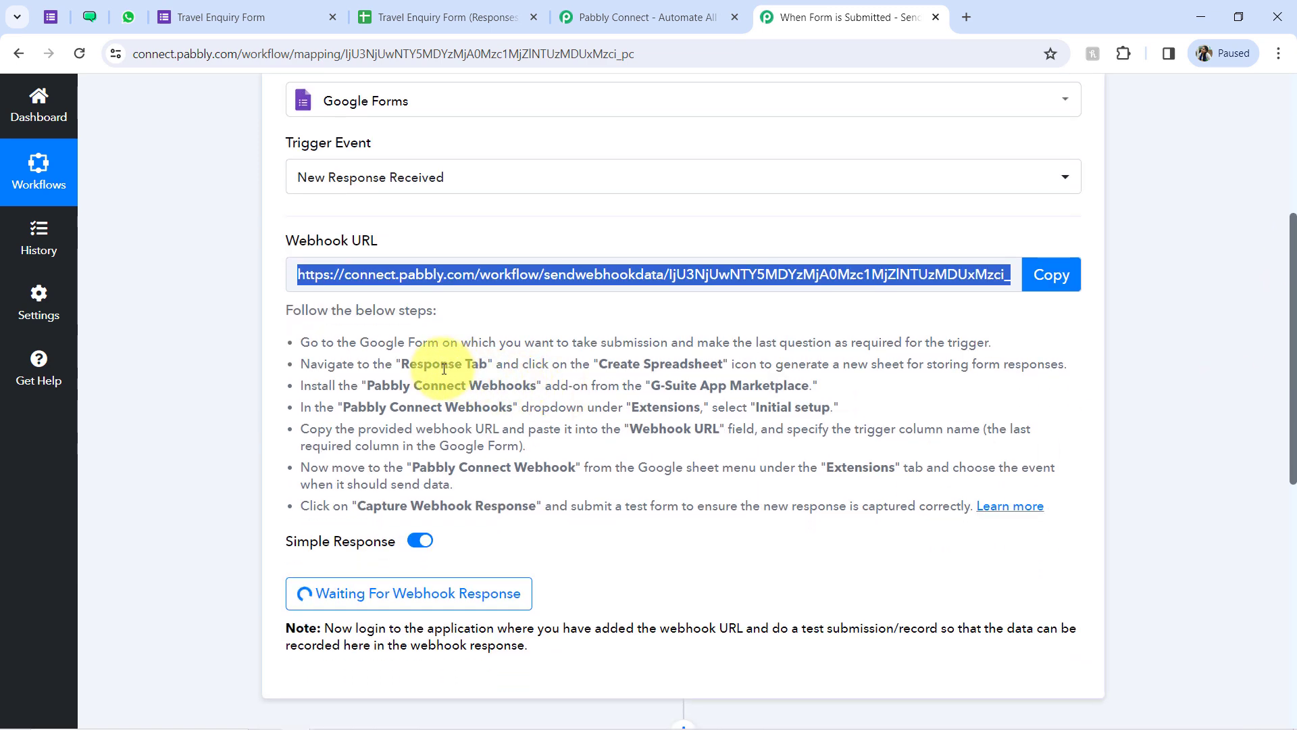
{"action": "left_click_drag", "start_coordinate": [337, 342], "coordinate": [595, 501]}
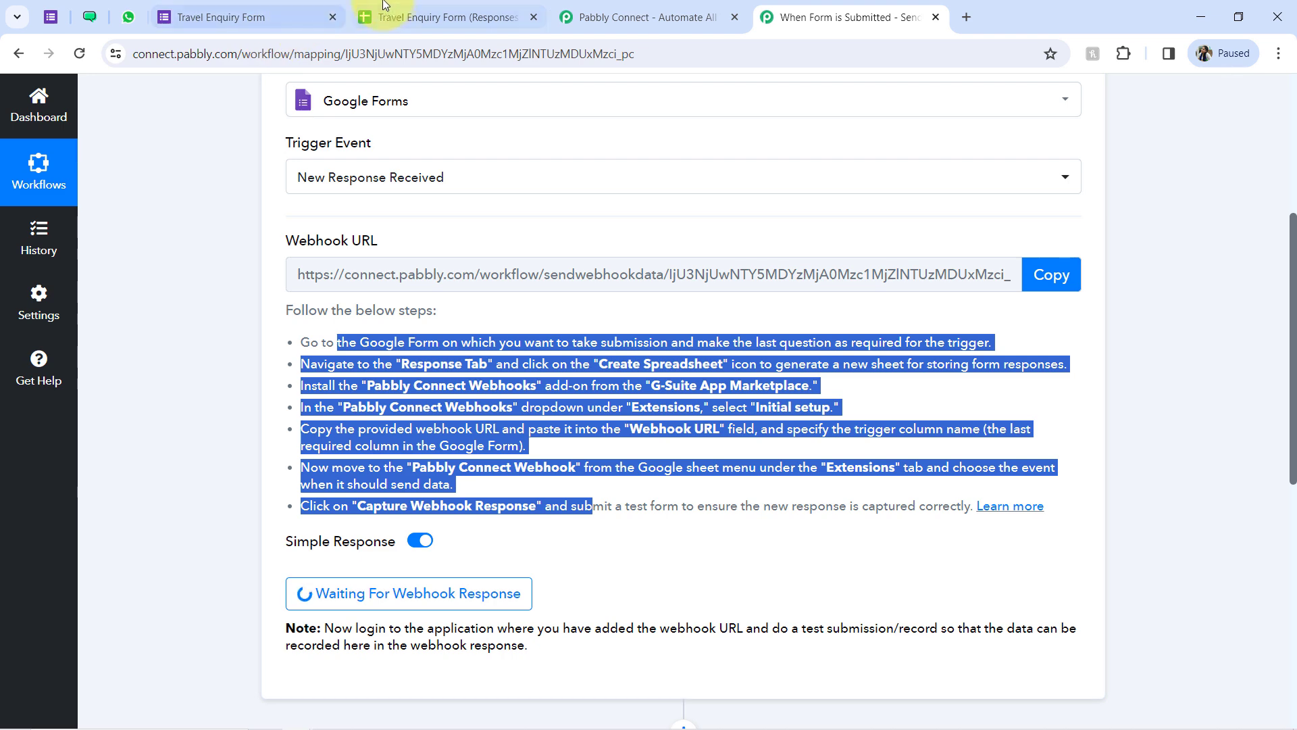
Switch to the responses spreadsheet, look up the Pabbly Connect Webhooks add-on in the Google Workspace Marketplace, and close the marketplace.
{"action": "left_click", "coordinate": [412, 17]}
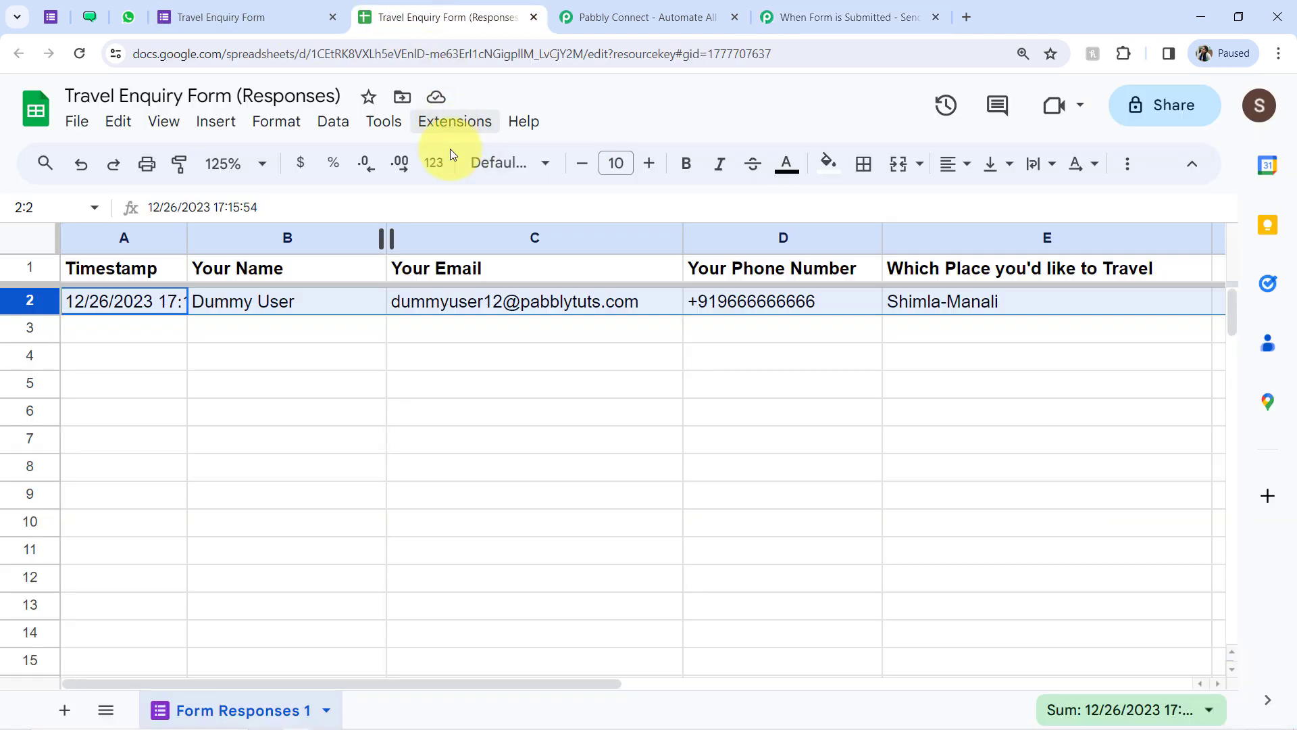
{"action": "left_click", "coordinate": [423, 394]}
{"action": "left_click", "coordinate": [424, 131]}
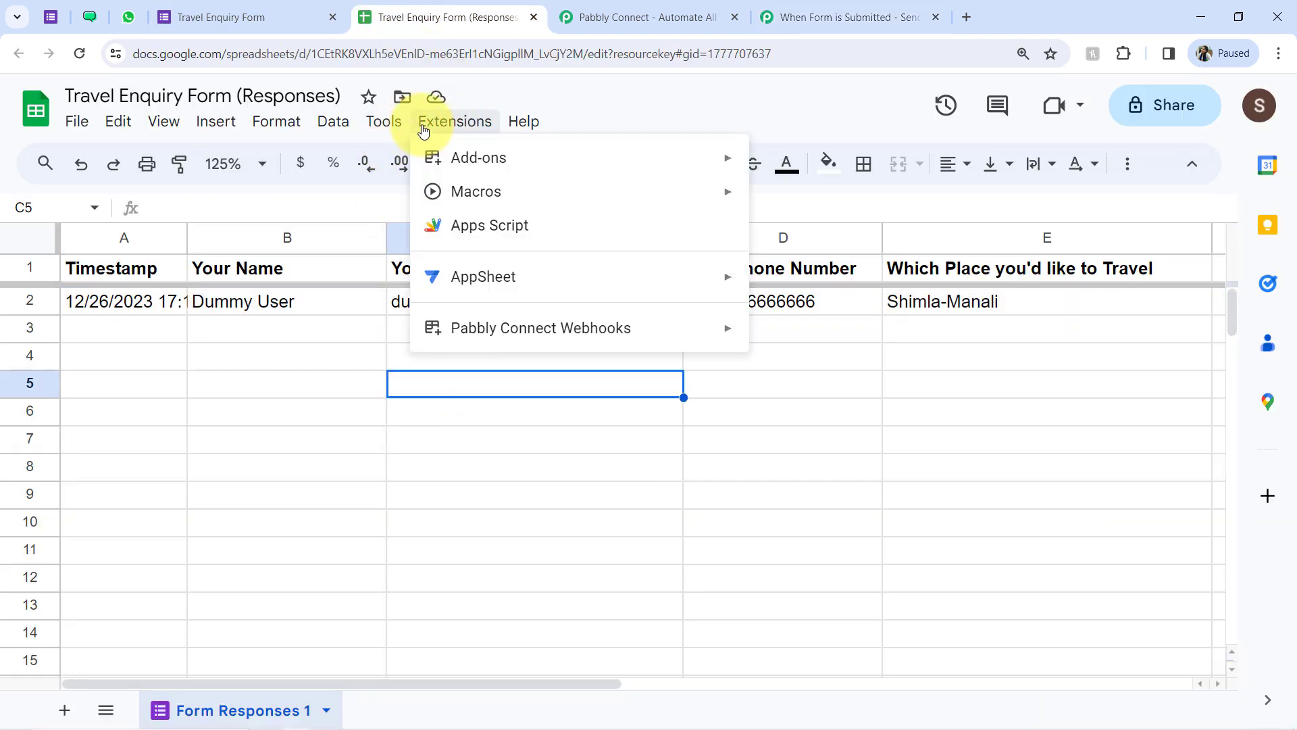
{"action": "mouse_move", "coordinate": [631, 163]}
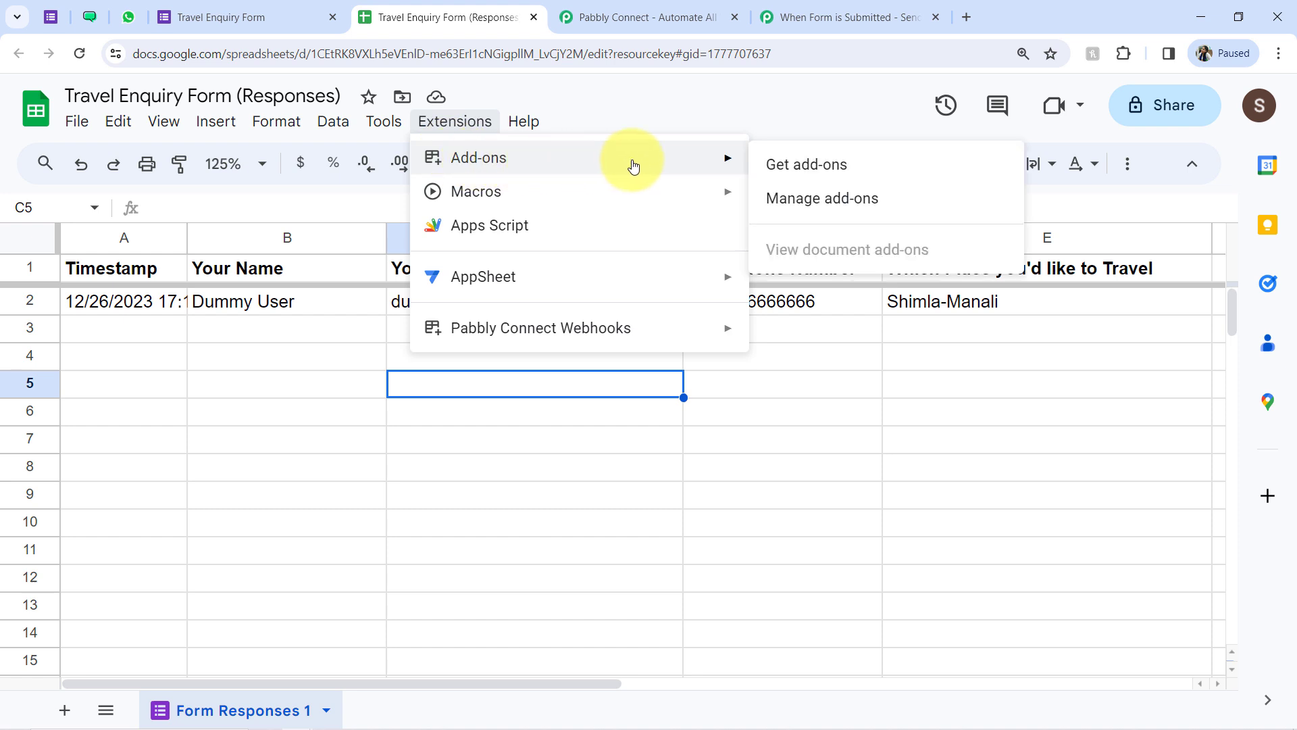
{"action": "left_click", "coordinate": [803, 161]}
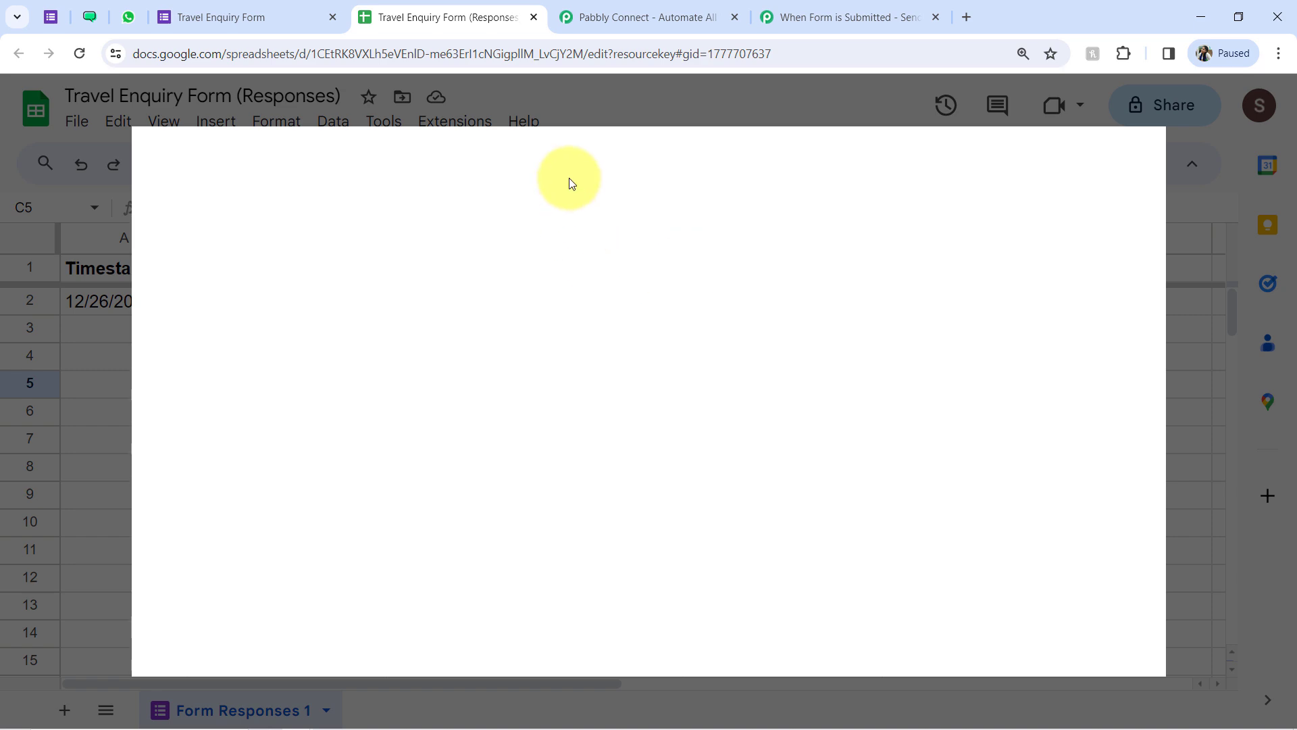
{"action": "left_click", "coordinate": [685, 177]}
{"action": "type", "text": "pabbb"}
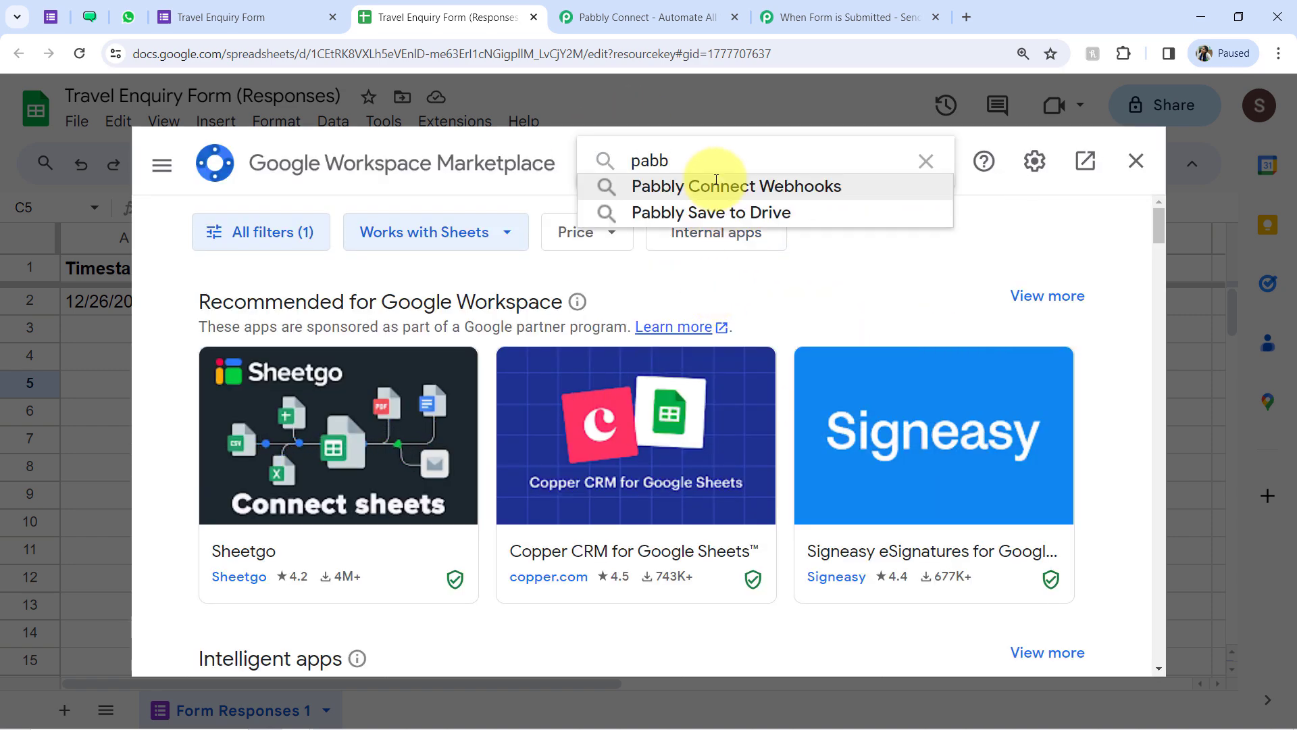
{"action": "left_click", "coordinate": [713, 184]}
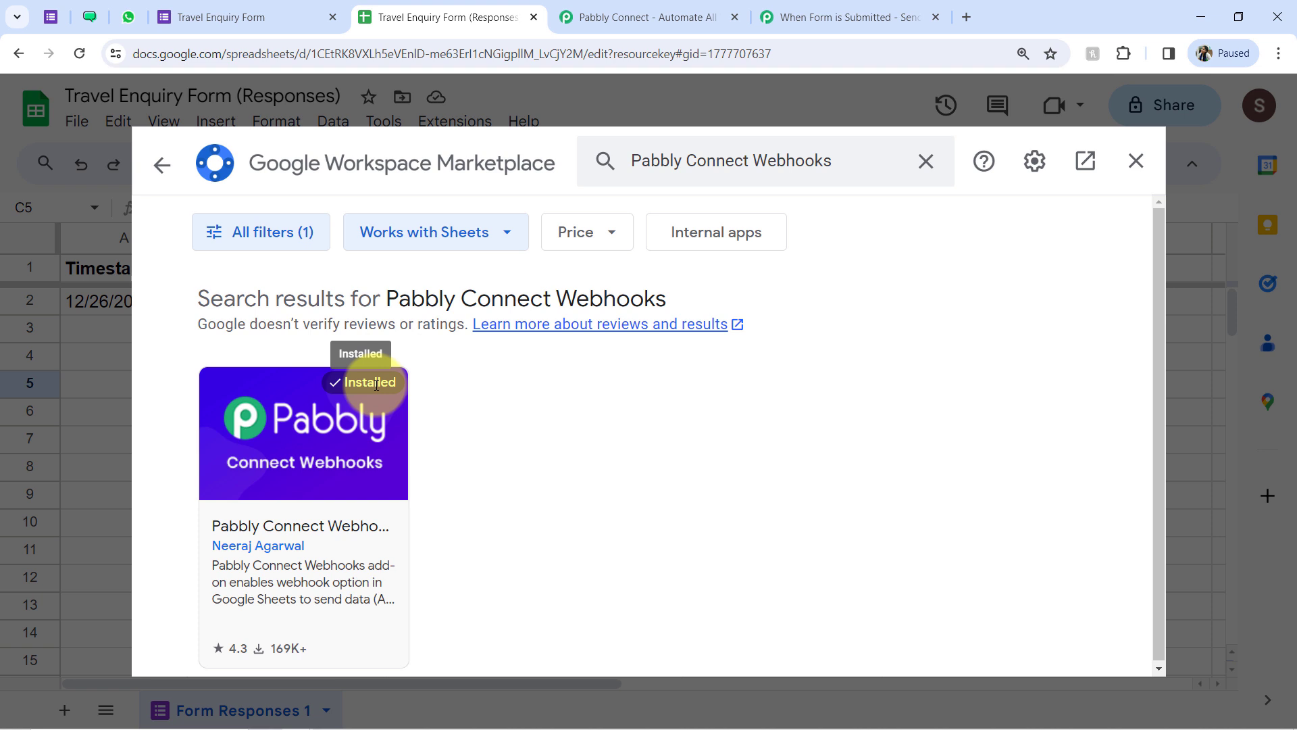
{"action": "left_click", "coordinate": [1135, 164]}
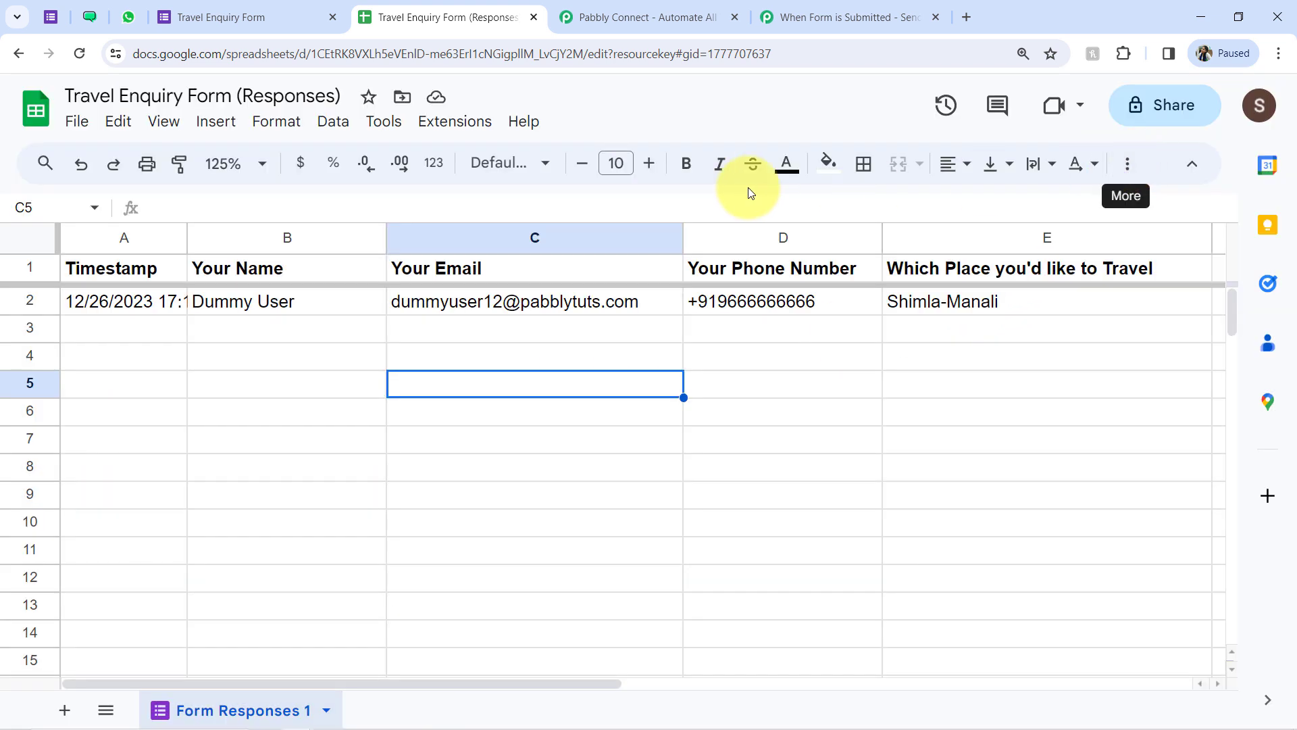
Open the Initial Setup of the Pabbly Connect Webhooks add-on and enter the webhook URL copied from the Pabbly Connect workflow.
{"action": "left_click", "coordinate": [443, 119]}
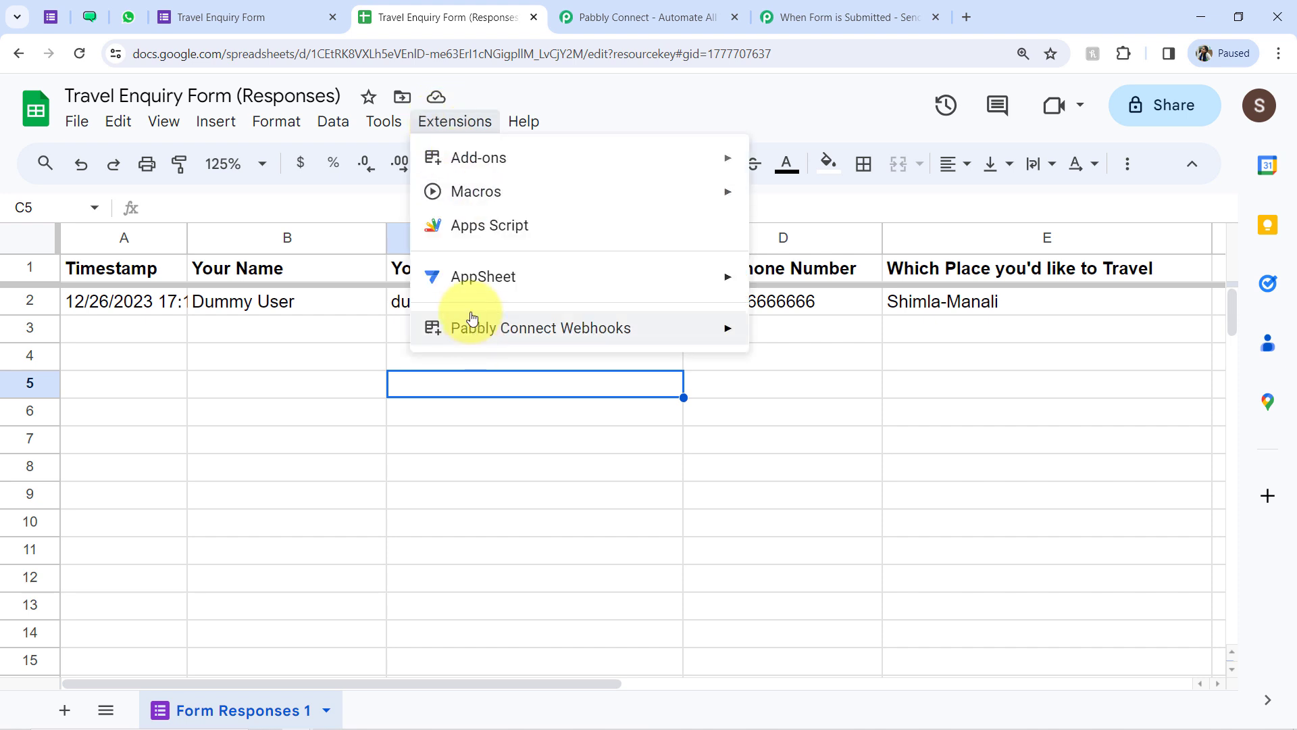
{"action": "mouse_move", "coordinate": [610, 336]}
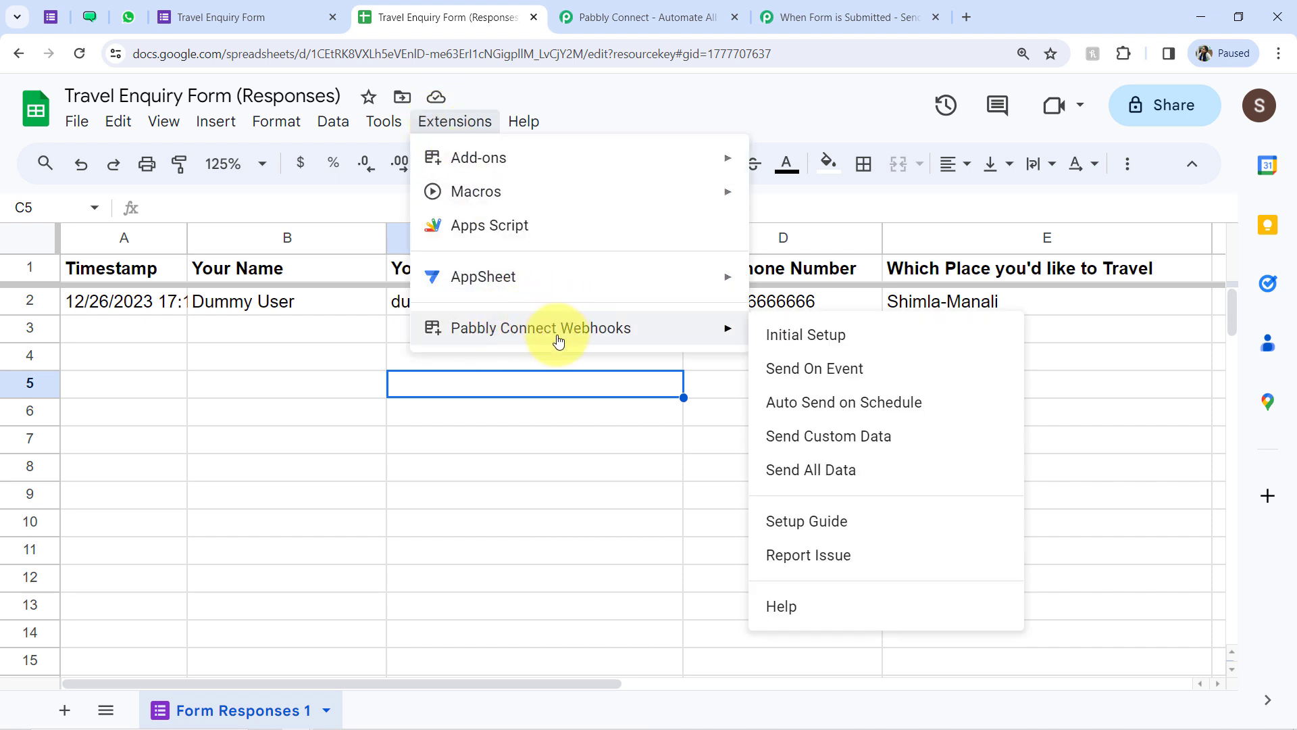
{"action": "left_click", "coordinate": [795, 333]}
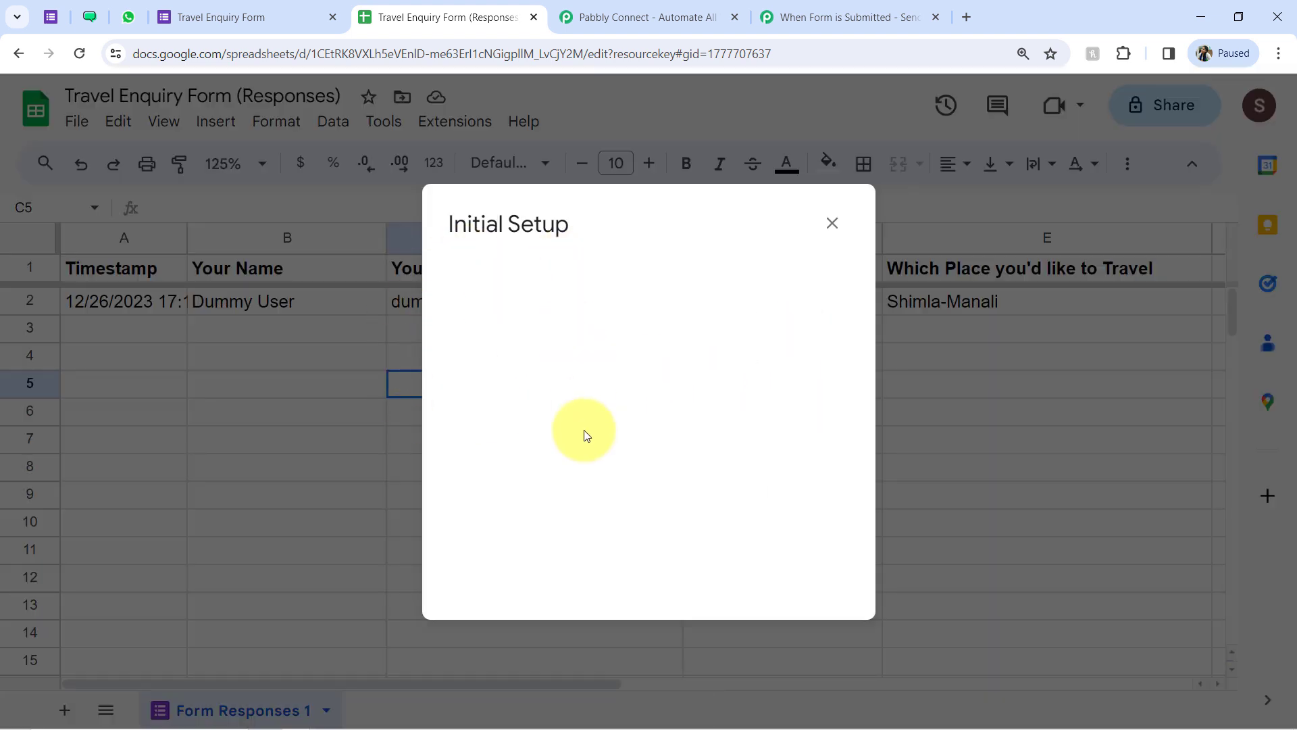
{"action": "left_click", "coordinate": [516, 397]}
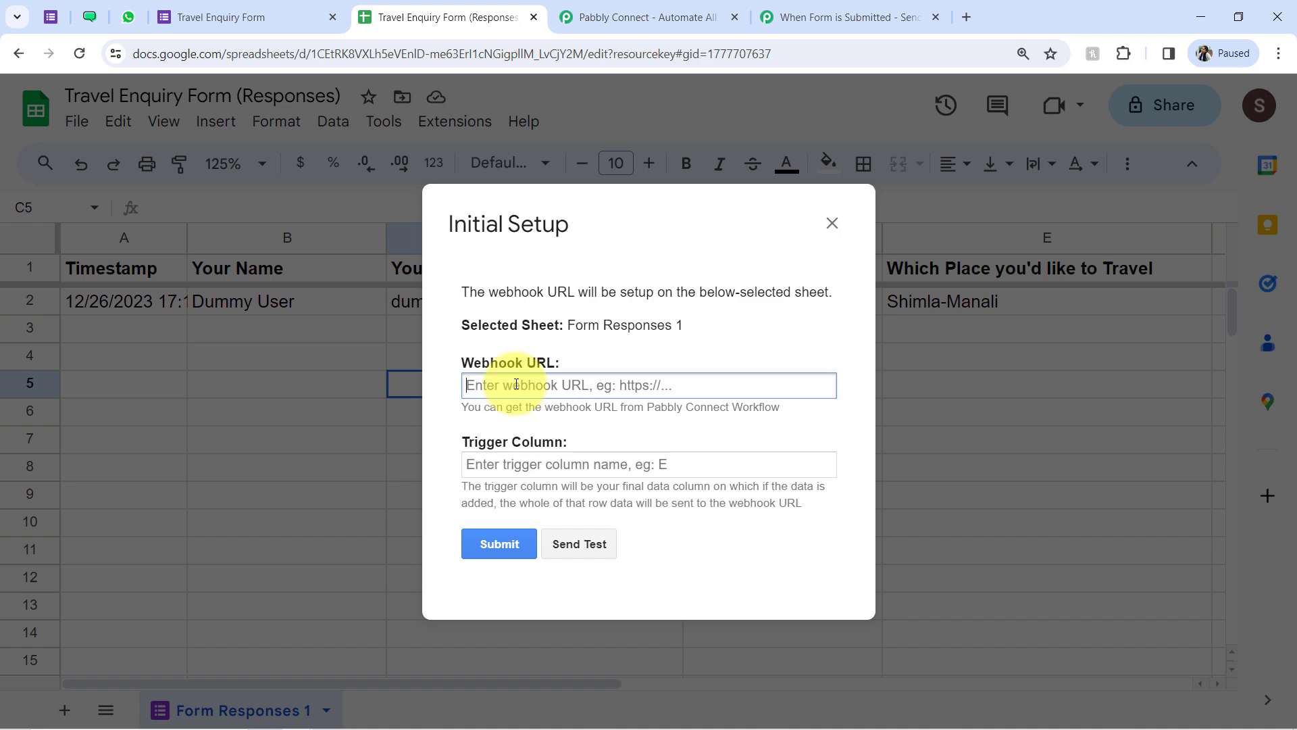
{"action": "left_click", "coordinate": [810, 17]}
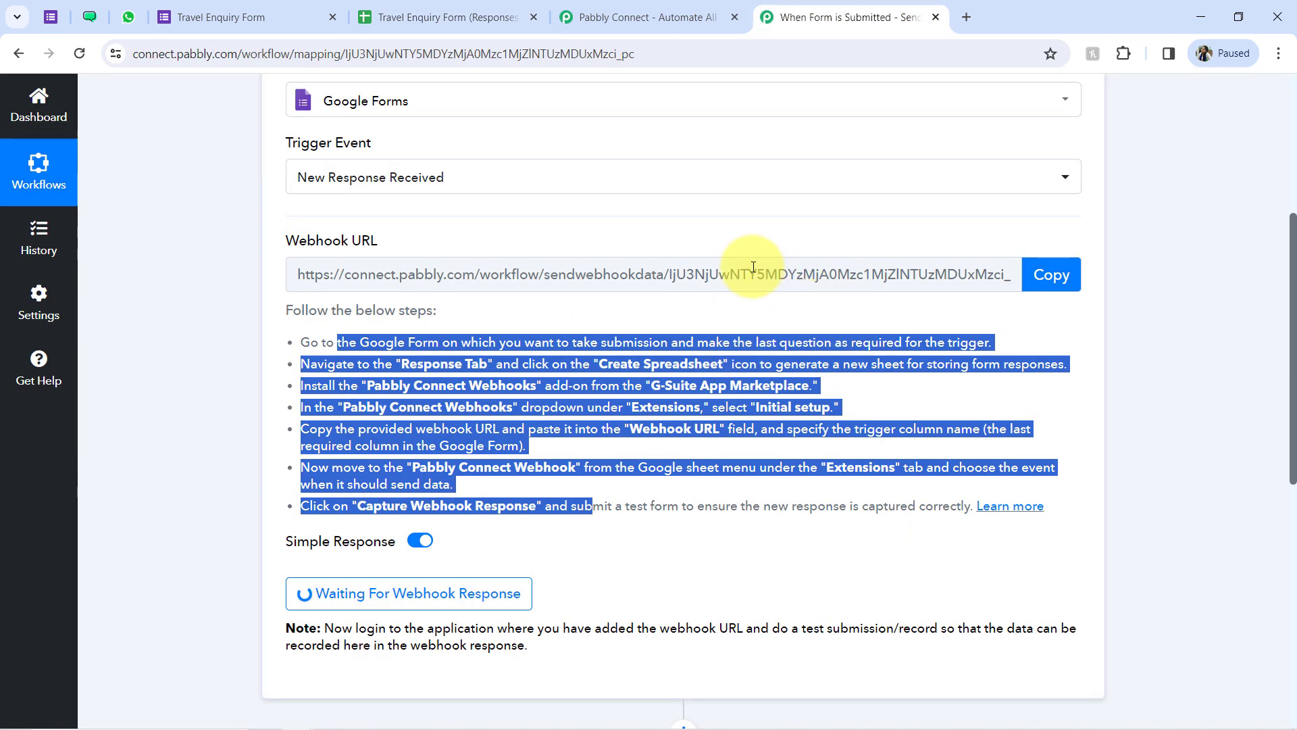
{"action": "left_click", "coordinate": [1048, 275]}
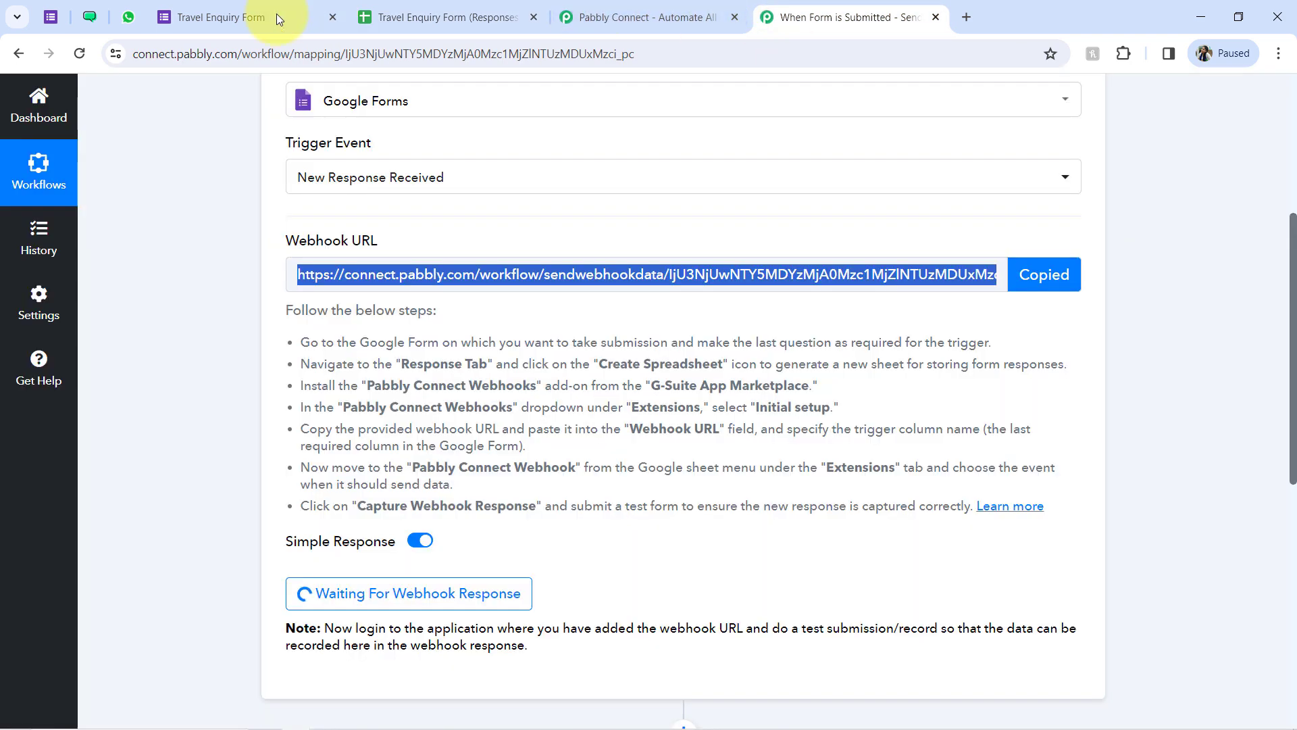
{"action": "left_click", "coordinate": [378, 17]}
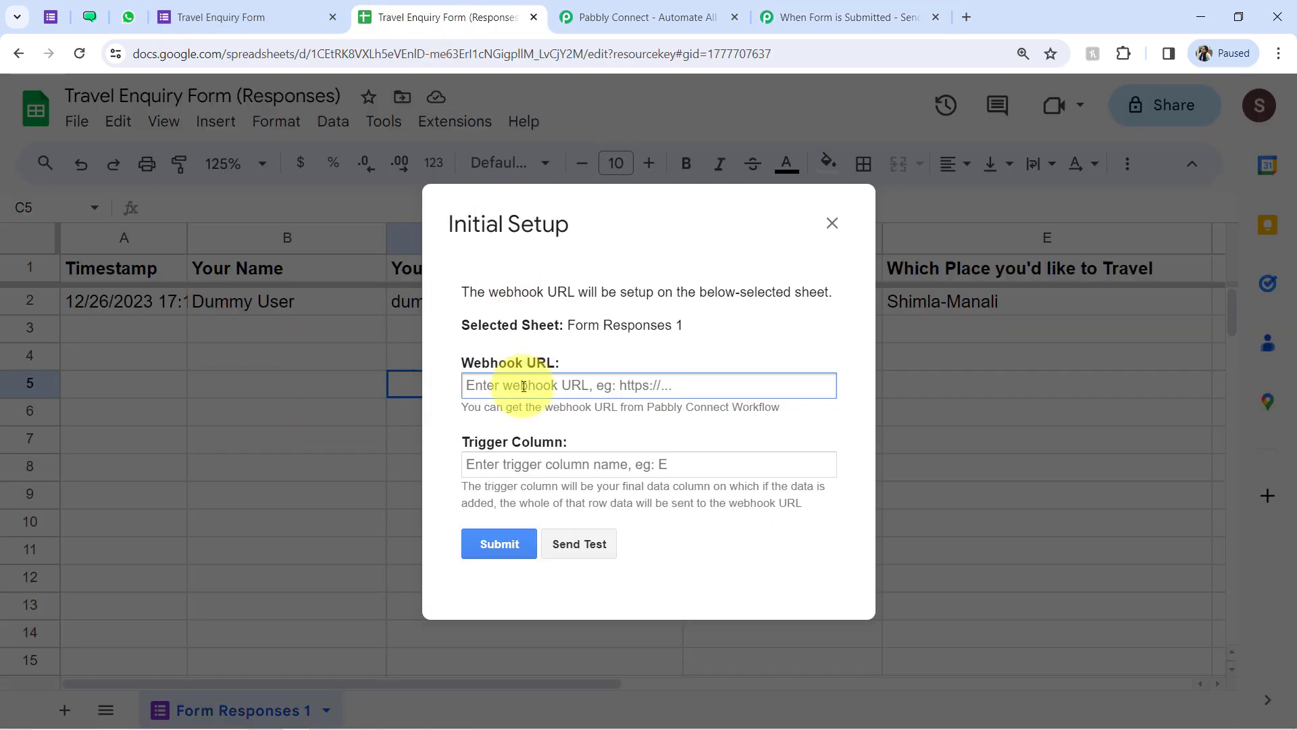
{"action": "key", "text": "ctrl+v"}
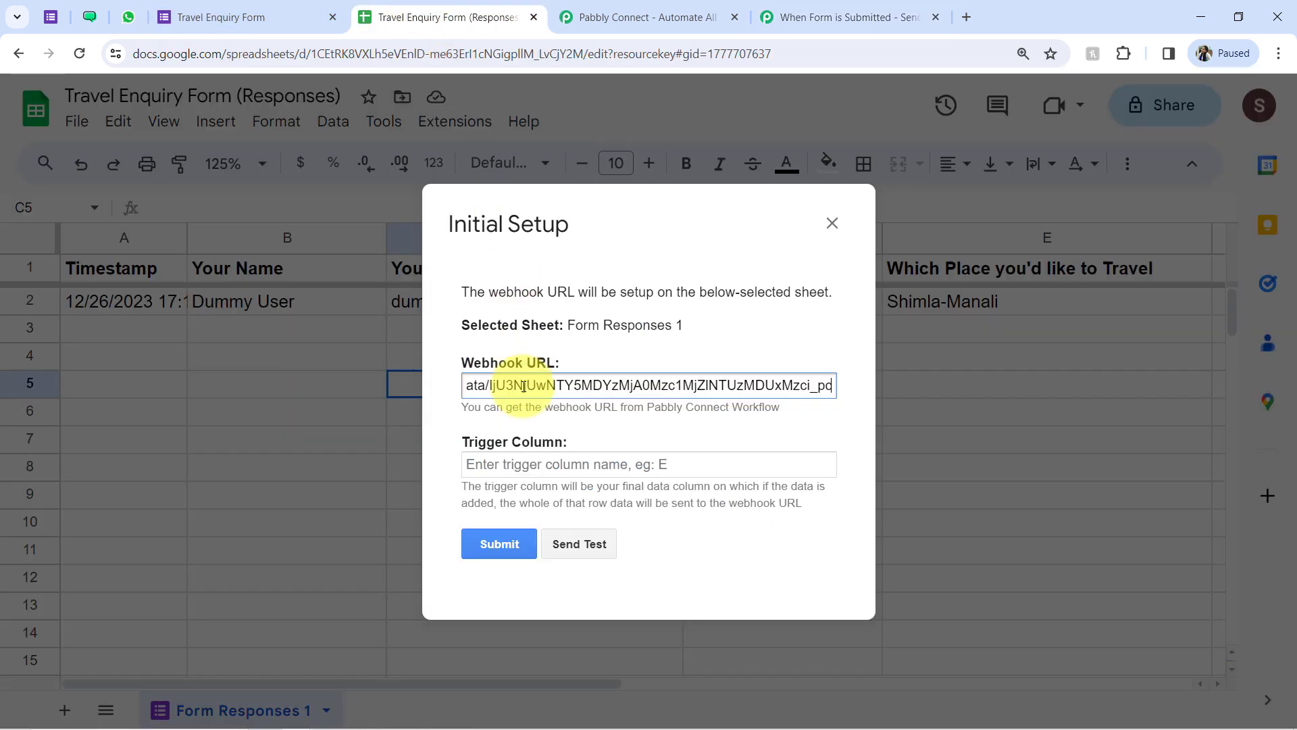
Read the trigger column hint, set the trigger column to E, and send a test to the webhook URL.
{"action": "double_click", "coordinate": [526, 448]}
{"action": "left_click_drag", "start_coordinate": [501, 487], "coordinate": [509, 541]}
{"action": "left_click", "coordinate": [558, 524]}
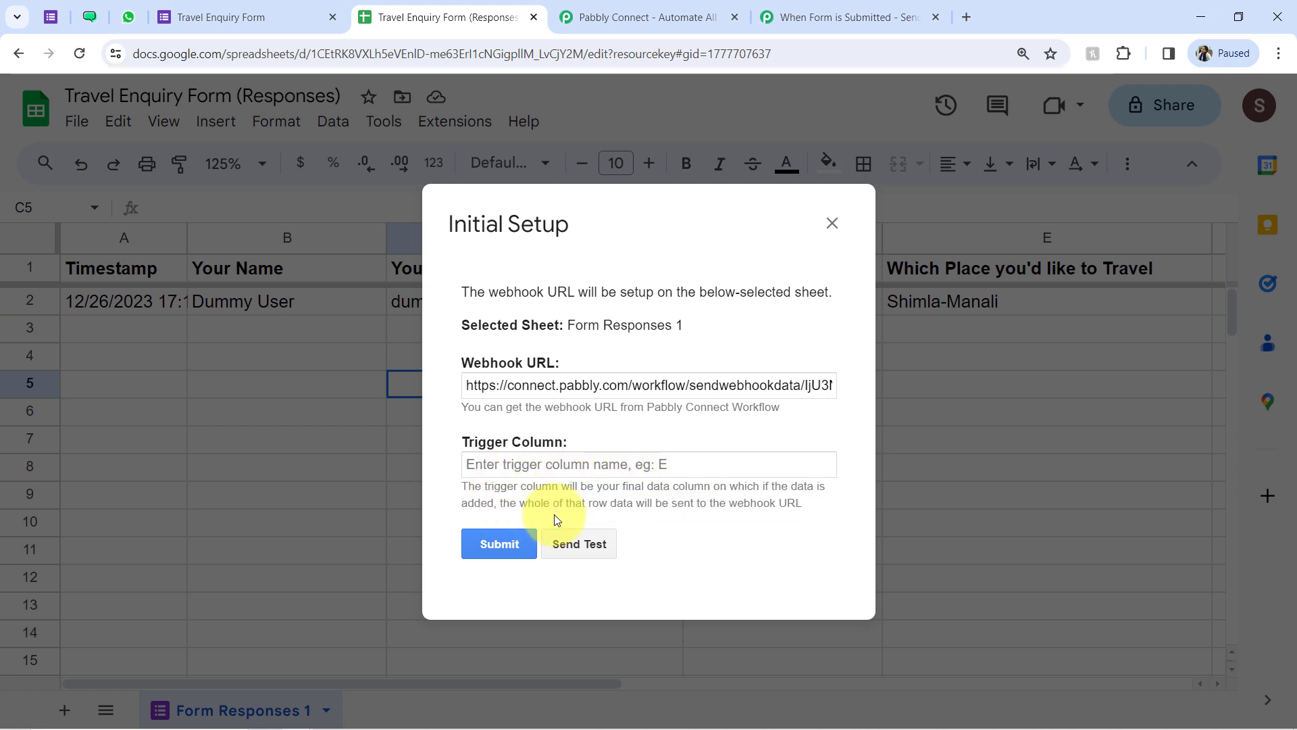
{"action": "left_click_drag", "start_coordinate": [612, 502], "coordinate": [765, 504]}
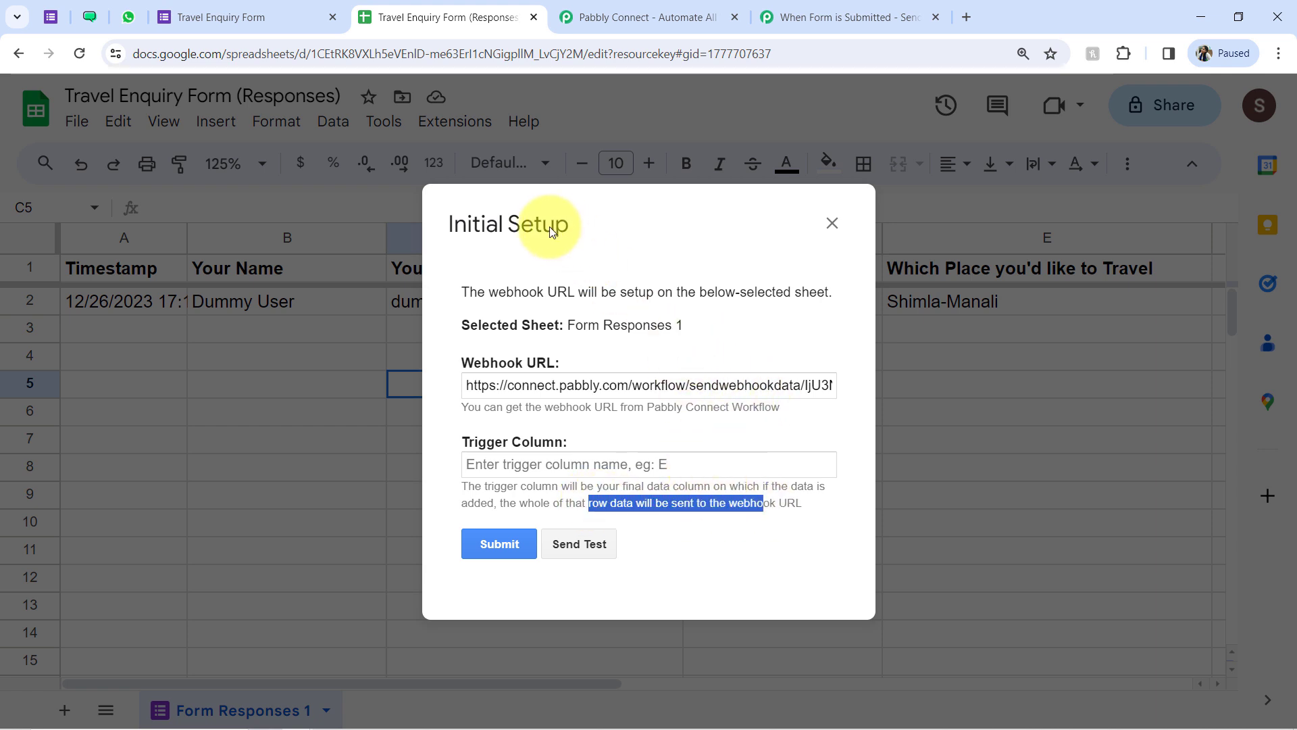
{"action": "left_click_drag", "start_coordinate": [550, 233], "coordinate": [1184, 462]}
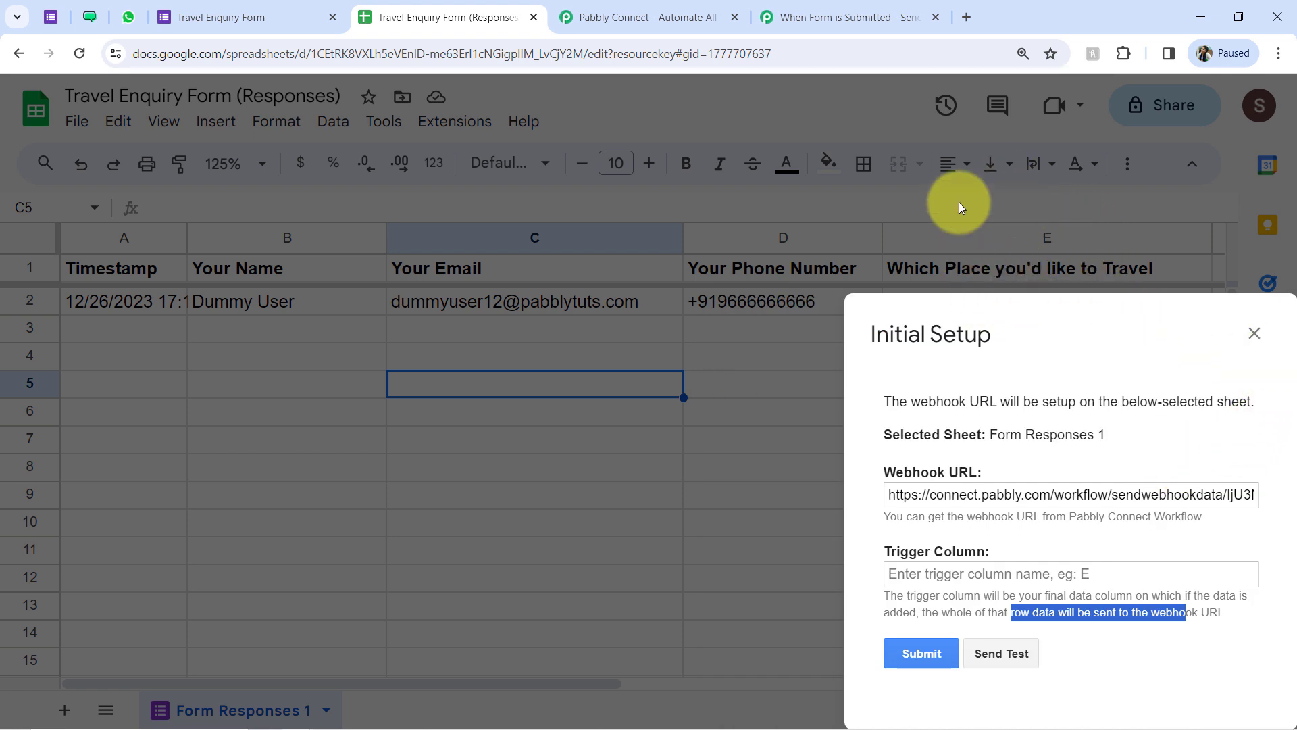
{"action": "left_click_drag", "start_coordinate": [985, 324], "coordinate": [651, 286]}
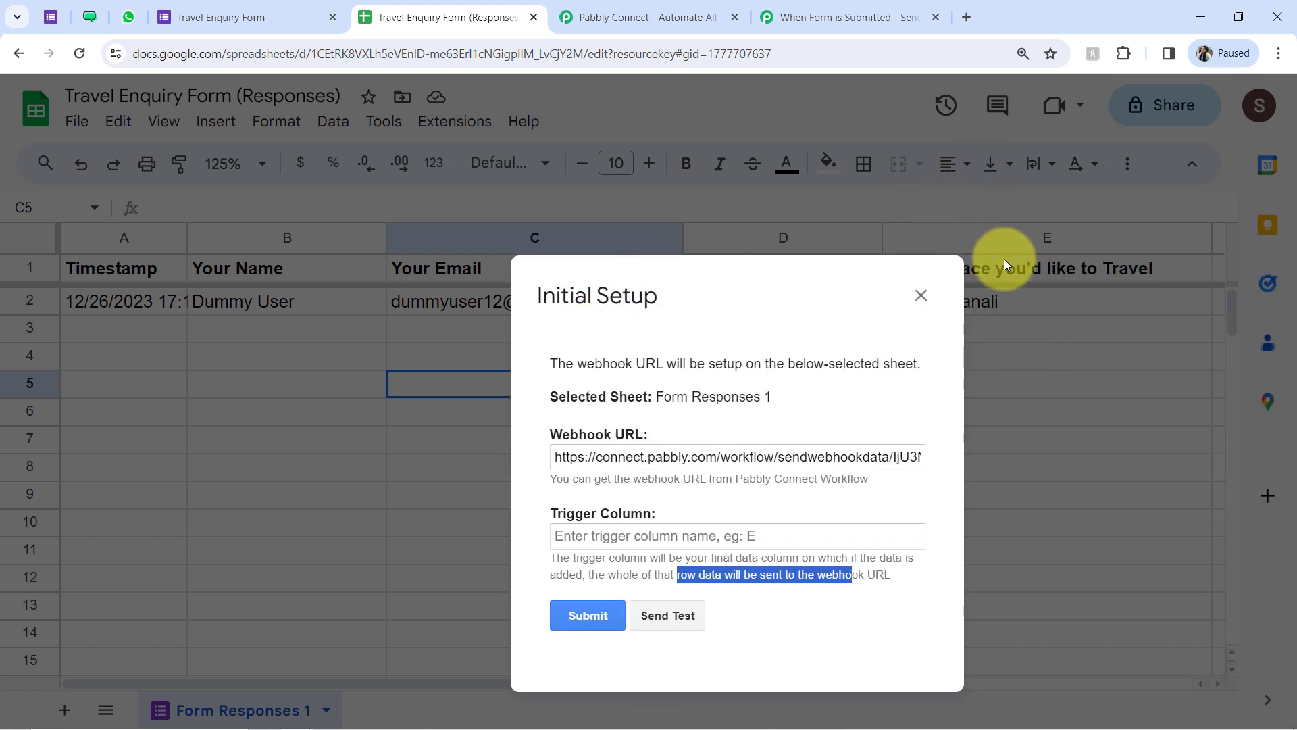
{"action": "left_click", "coordinate": [572, 540]}
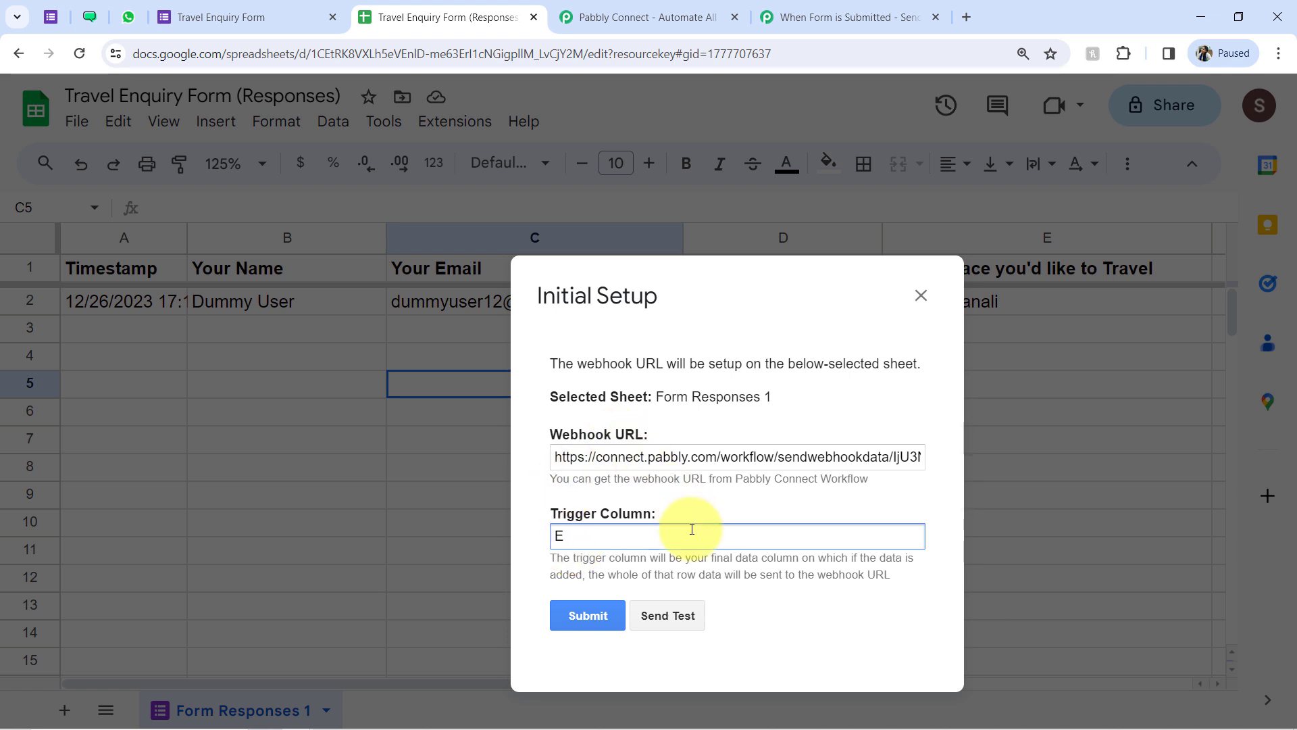
{"action": "left_click", "coordinate": [655, 621]}
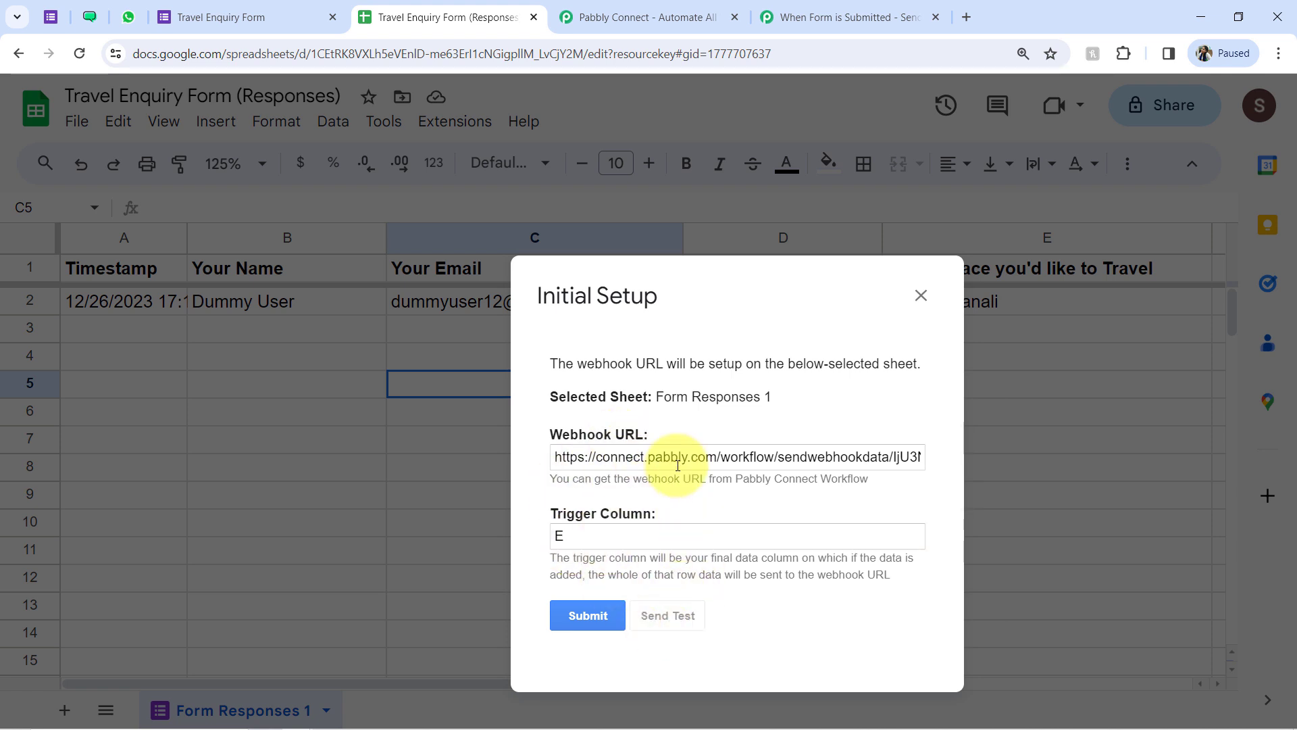
Return to the Pabbly Connect workflow and examine the captured webhook response, comparing its form fields, trigger column and spreadsheet details.
{"action": "left_click", "coordinate": [845, 17]}
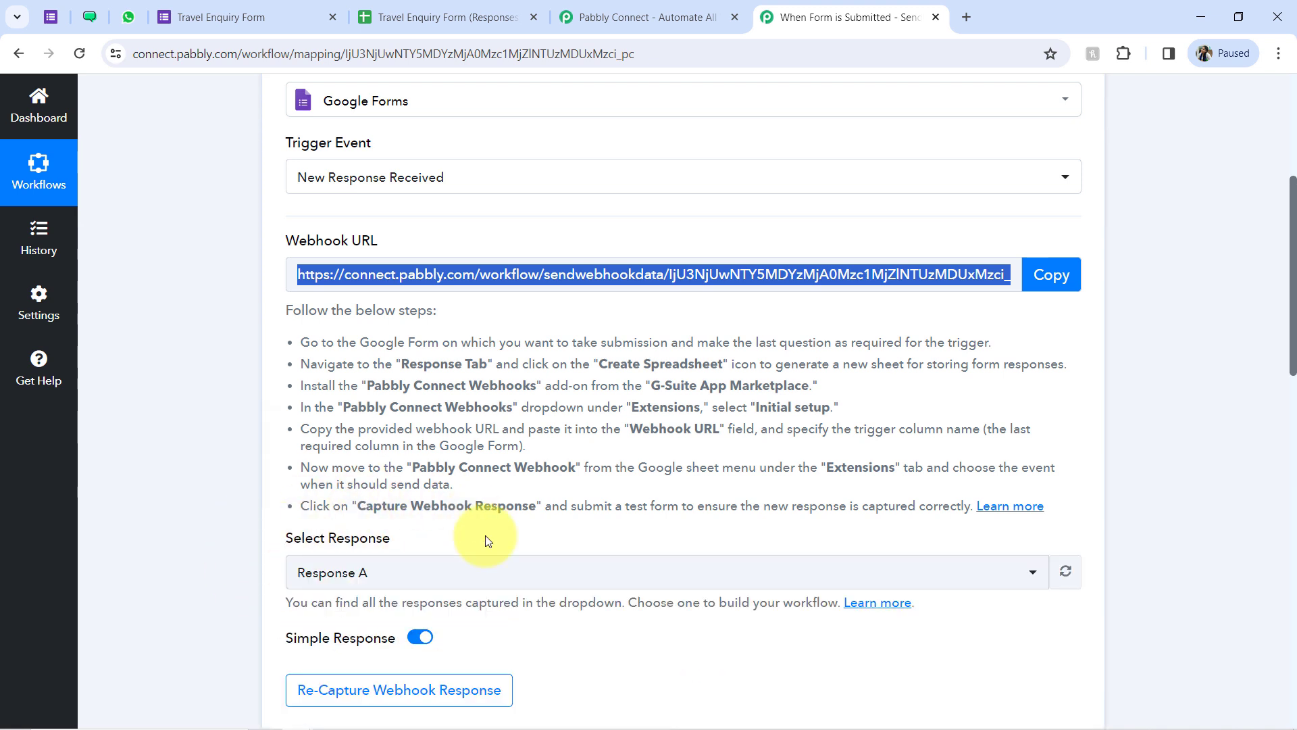
{"action": "left_click_drag", "start_coordinate": [1292, 358], "coordinate": [1278, 538]}
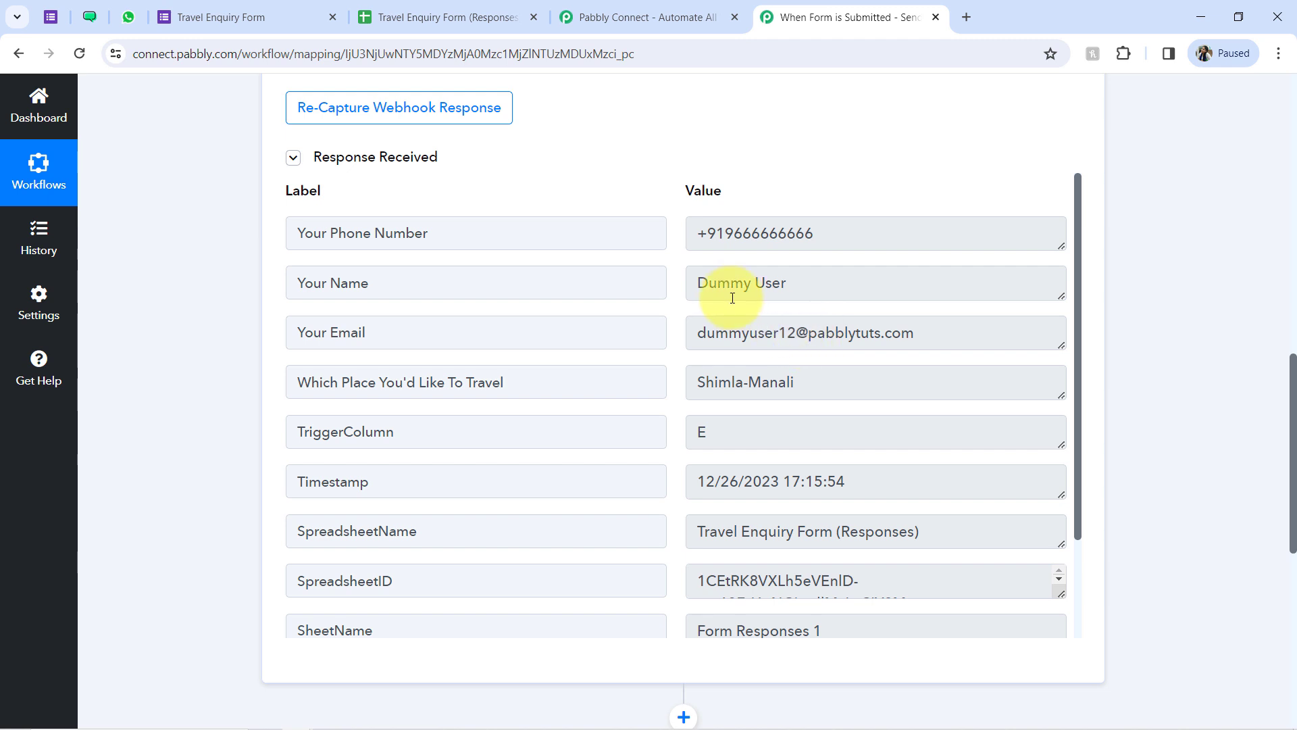
{"action": "right_click", "coordinate": [729, 284]}
{"action": "key", "text": "Escape"}
{"action": "left_click_drag", "start_coordinate": [700, 341], "coordinate": [804, 348]}
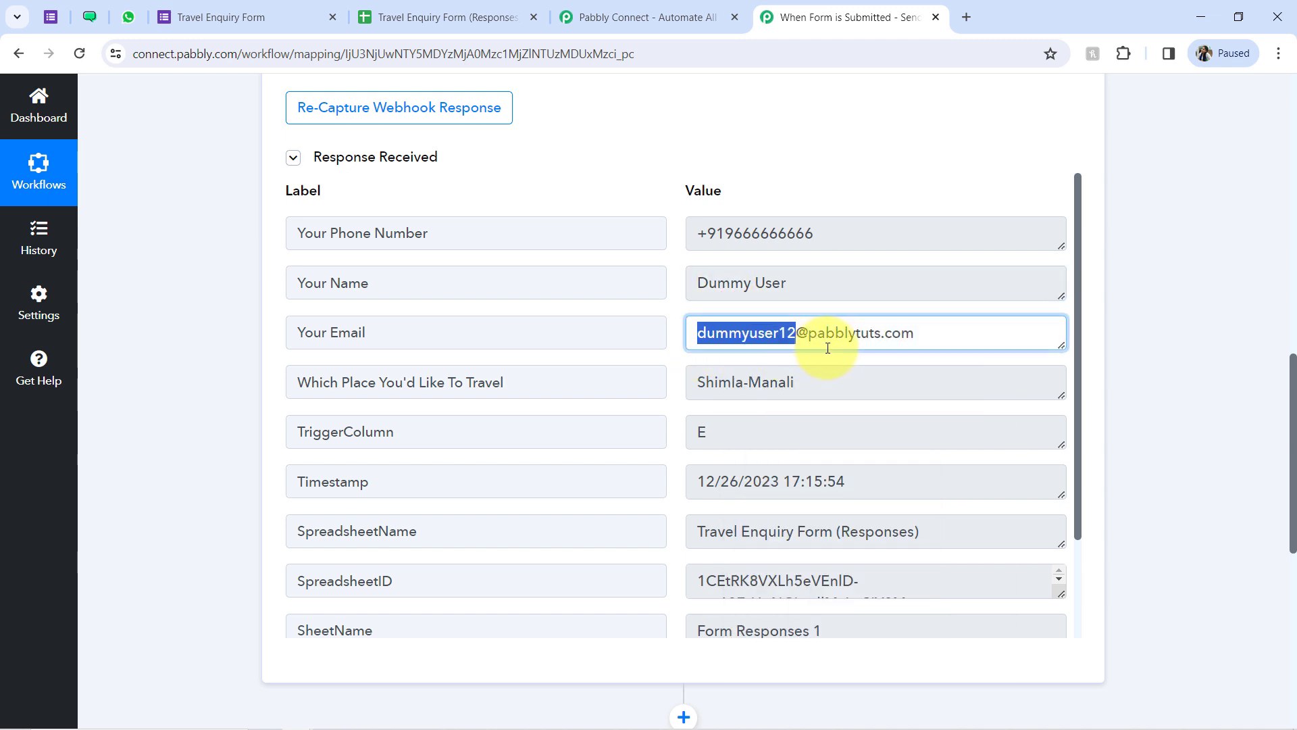
{"action": "left_click_drag", "start_coordinate": [717, 384], "coordinate": [819, 389]}
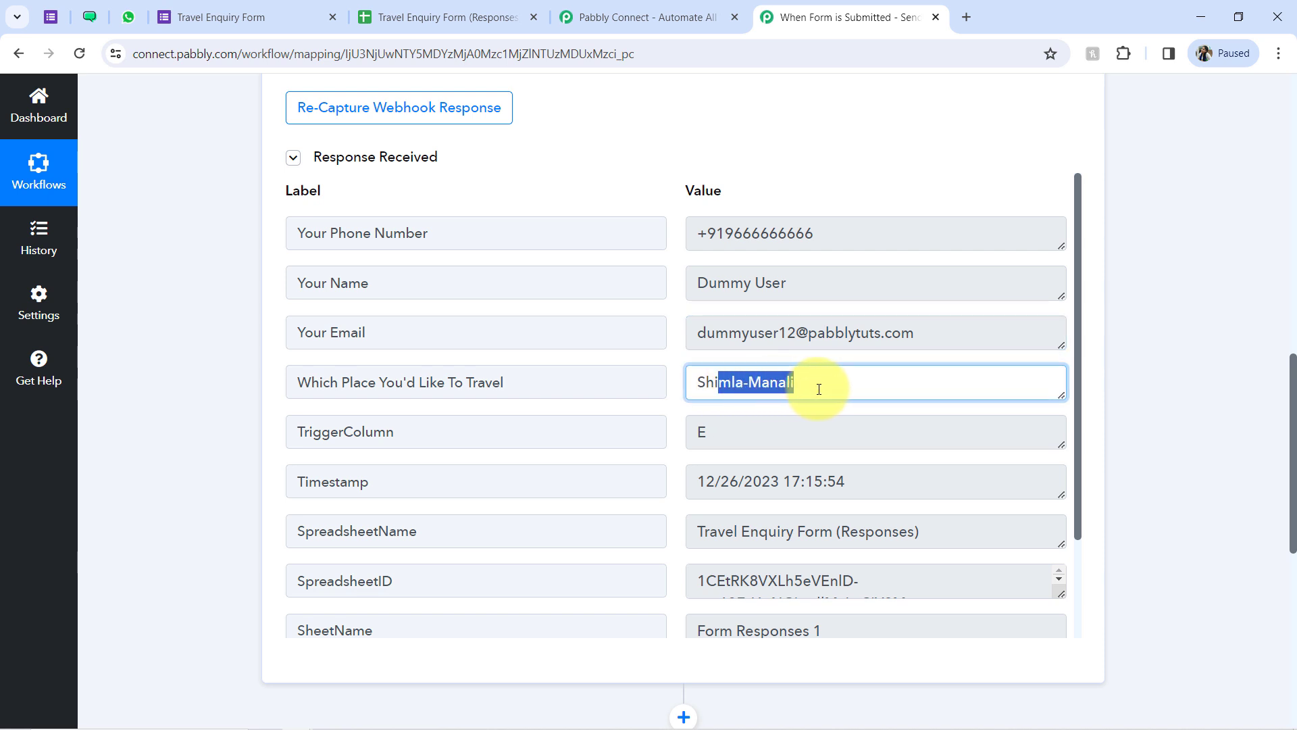
{"action": "left_click_drag", "start_coordinate": [729, 433], "coordinate": [688, 432]}
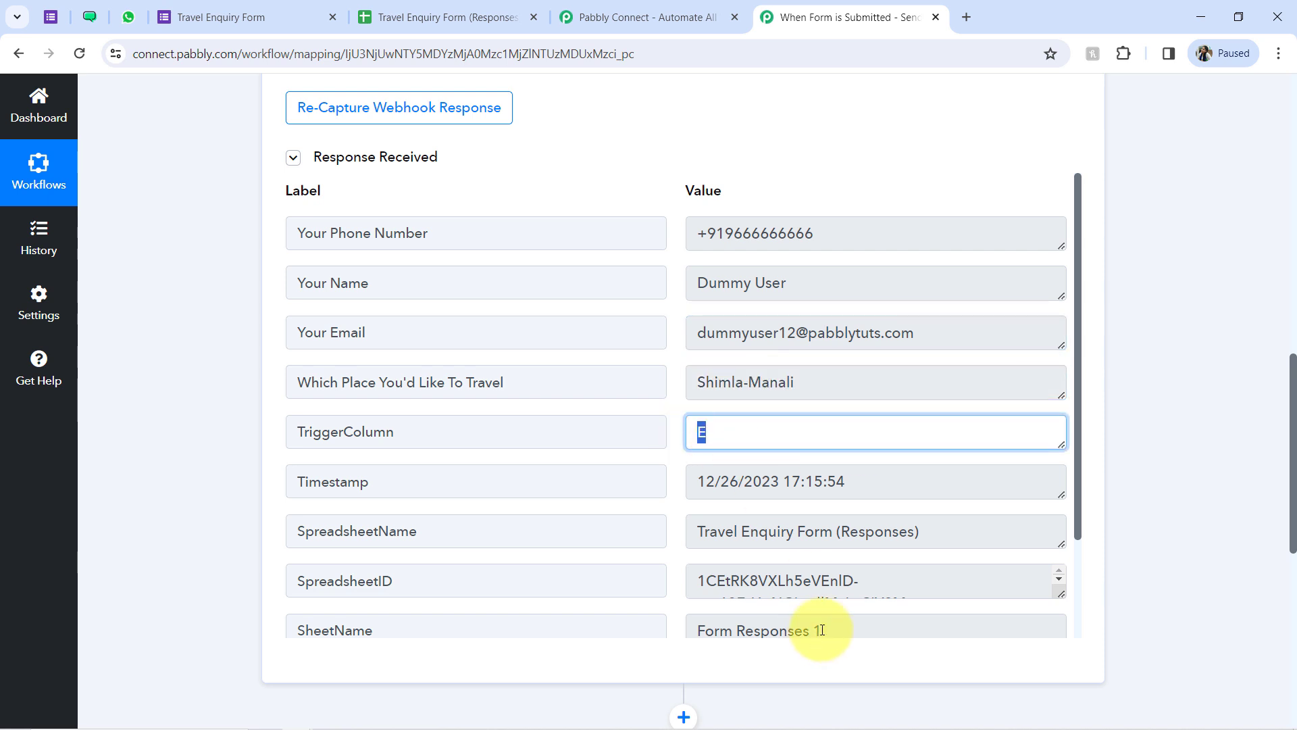
{"action": "scroll", "coordinate": [1067, 477], "scroll_direction": "down", "scroll_amount": 3}
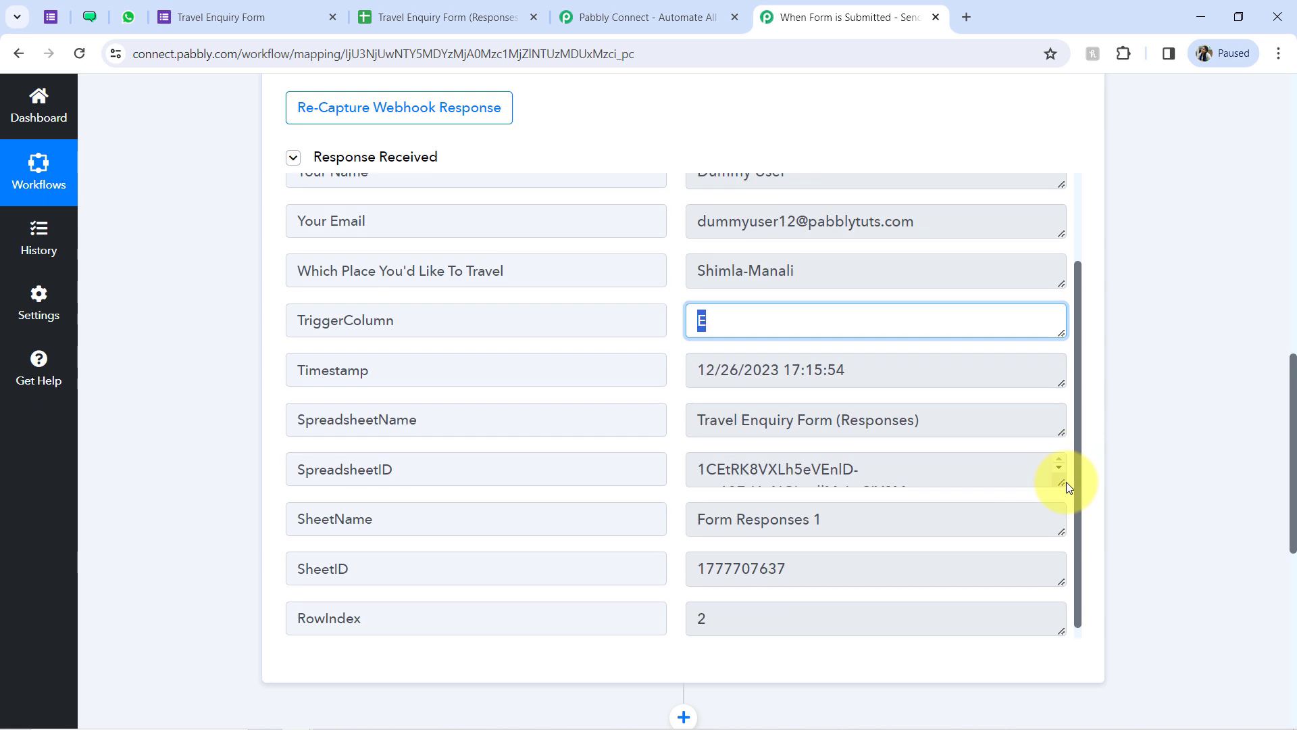
{"action": "scroll", "coordinate": [1066, 507], "scroll_direction": "up", "scroll_amount": 3}
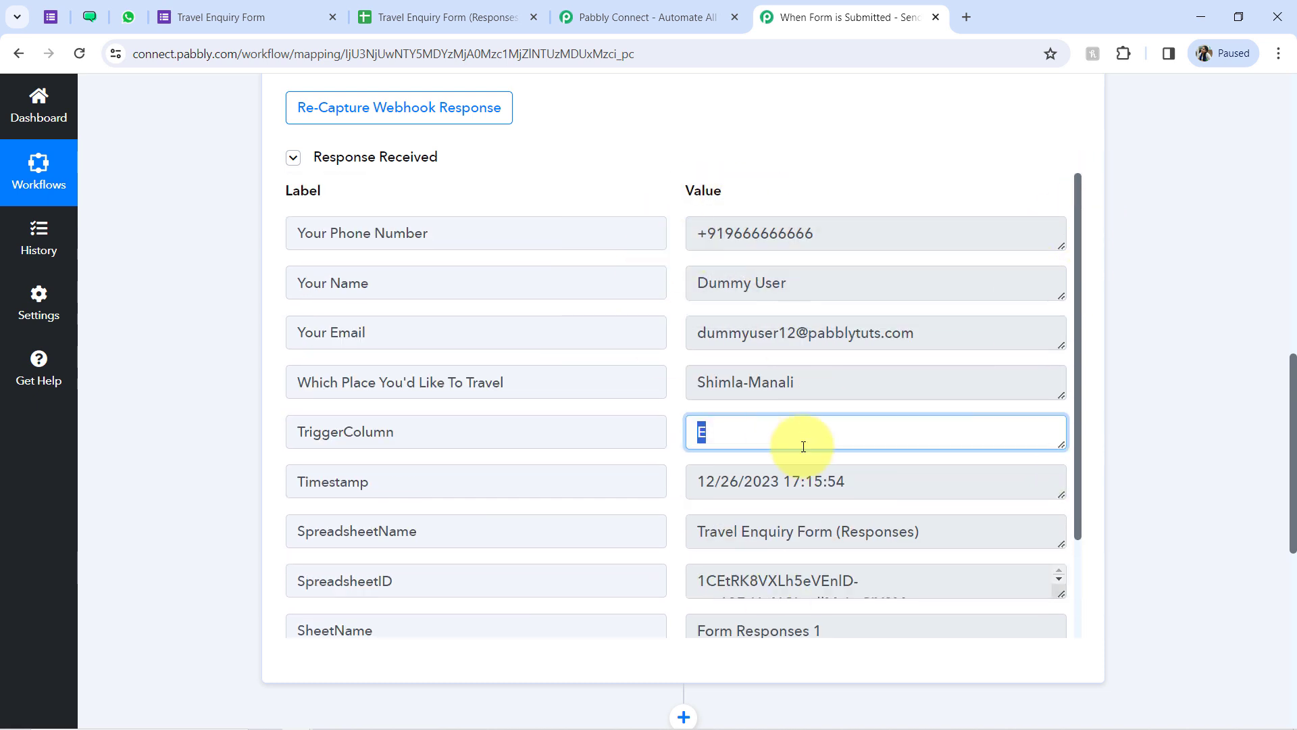
Close the submitted form page and the spare Pabbly Connect page, and collapse the received response in the workflow's trigger.
{"action": "left_click", "coordinate": [314, 13]}
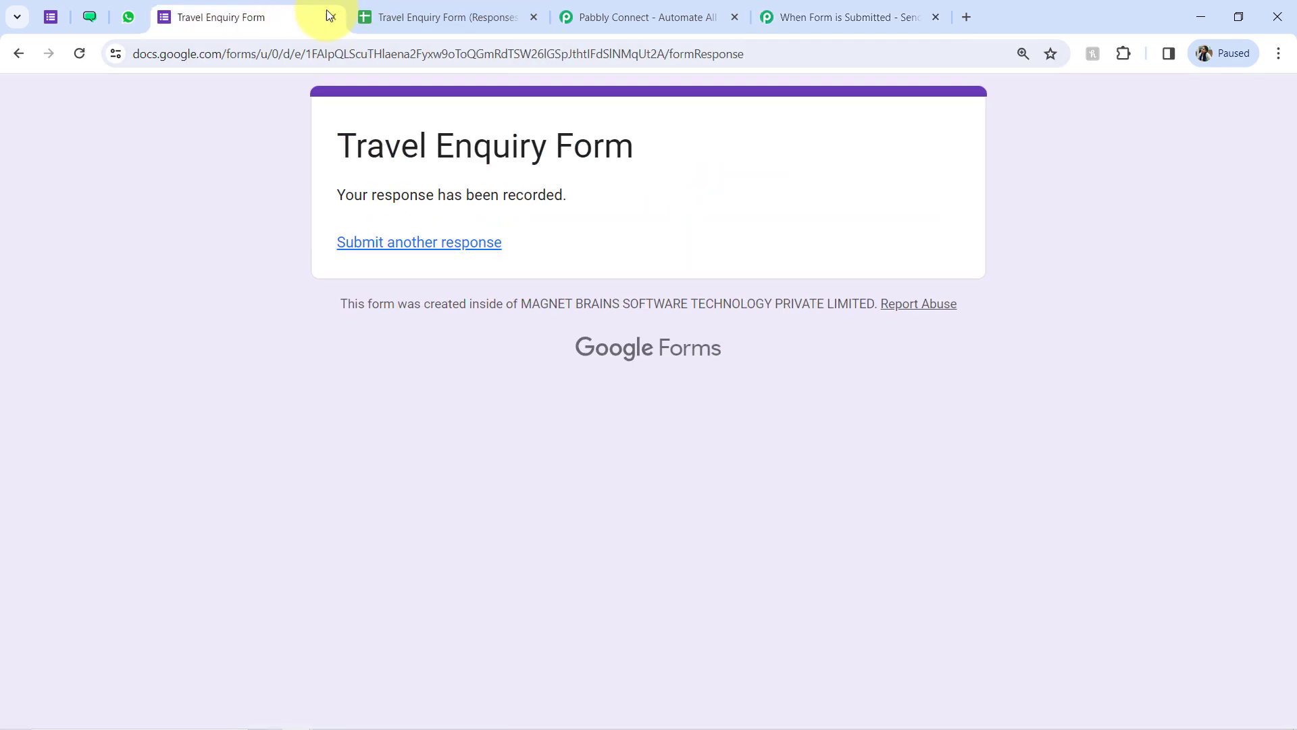
{"action": "left_click", "coordinate": [333, 17]}
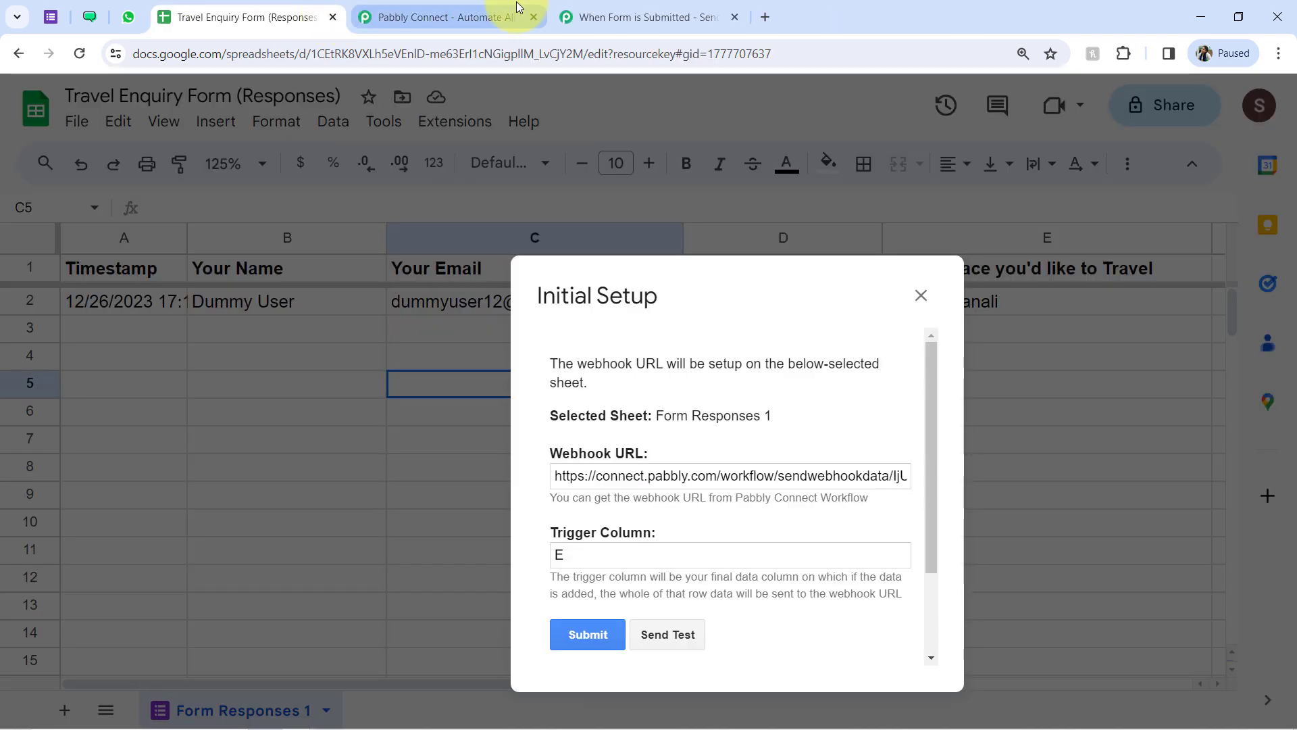
{"action": "left_click", "coordinate": [531, 16]}
{"action": "left_click", "coordinate": [432, 21]}
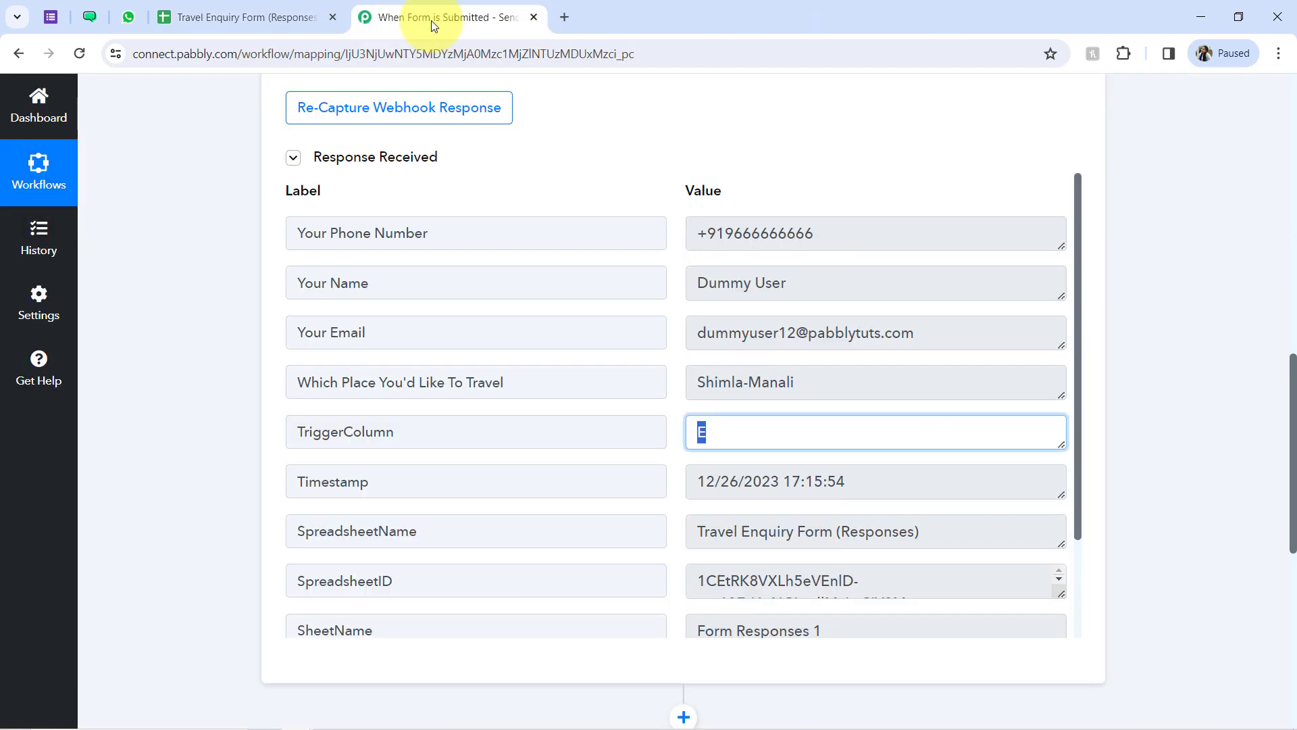
{"action": "left_click", "coordinate": [446, 160]}
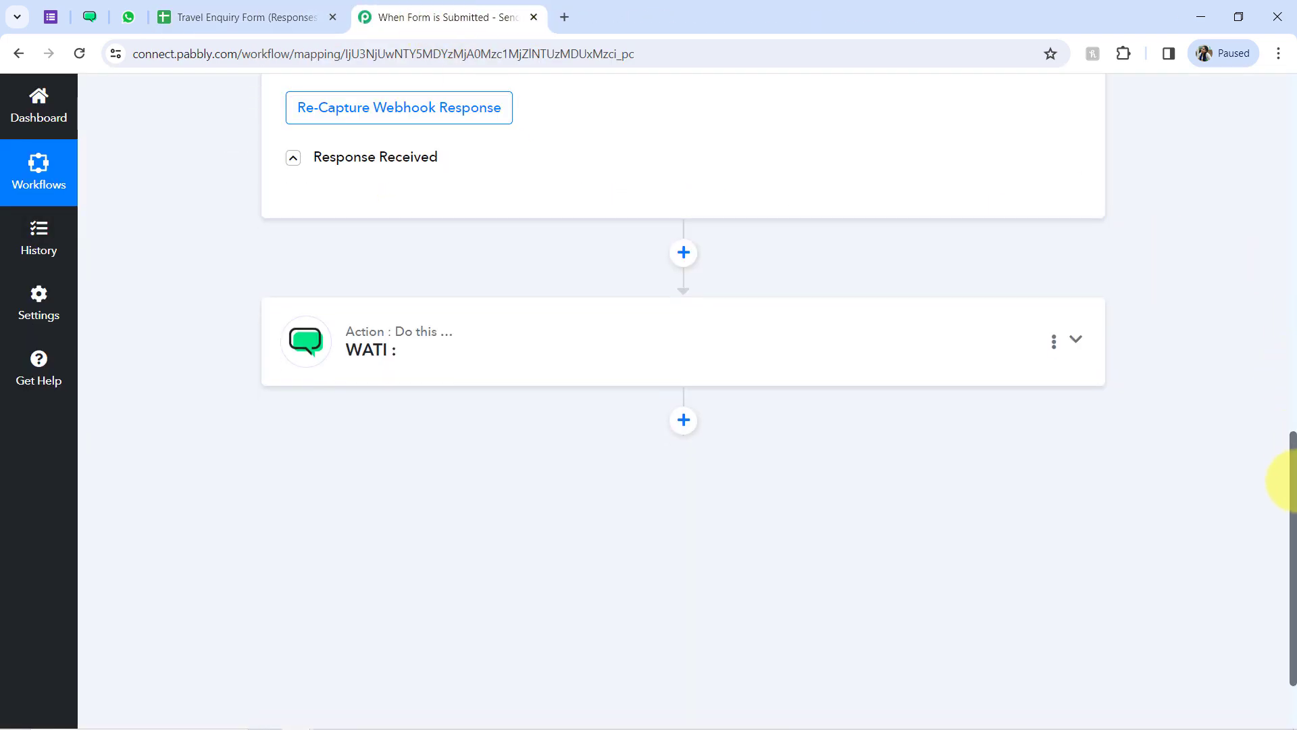
{"action": "left_click_drag", "start_coordinate": [1292, 487], "coordinate": [1255, 80]}
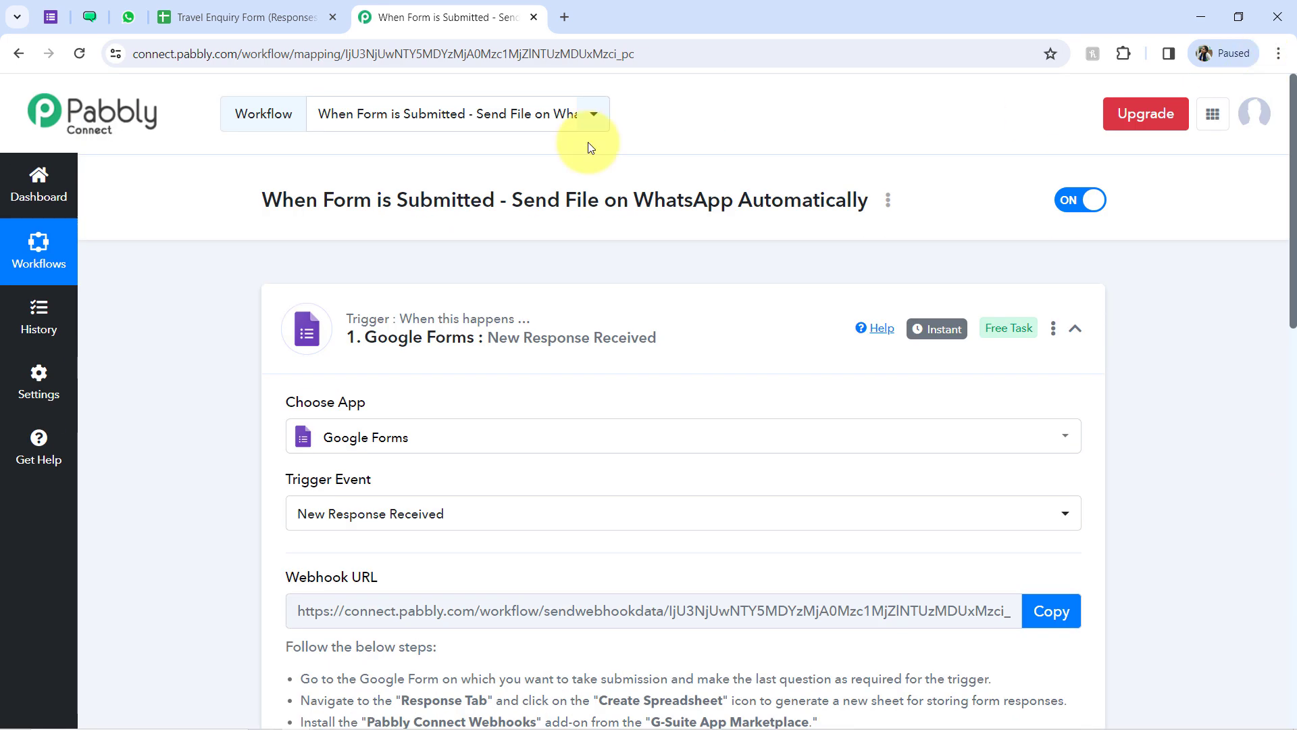
Review the questions of the Travel Enquiry Form and the Instant label on the workflow's Google Forms trigger.
{"action": "left_click", "coordinate": [211, 5]}
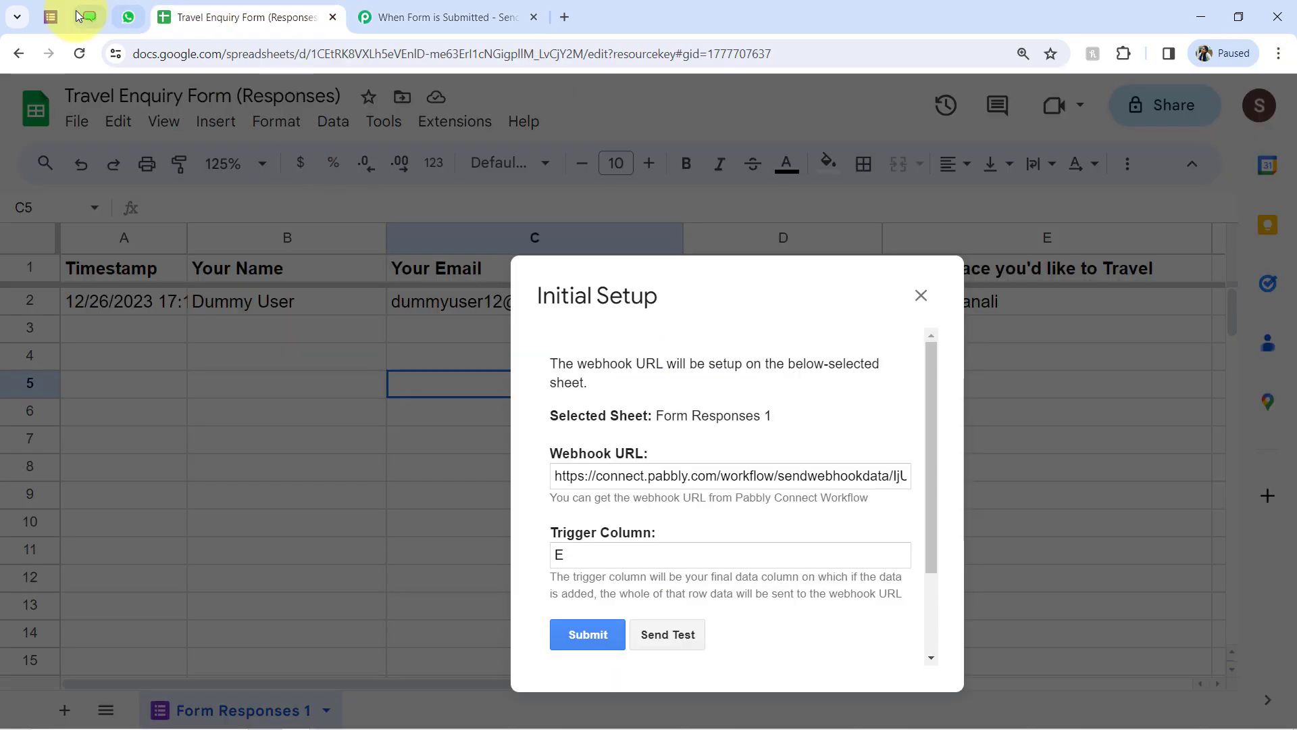
{"action": "left_click", "coordinate": [51, 16]}
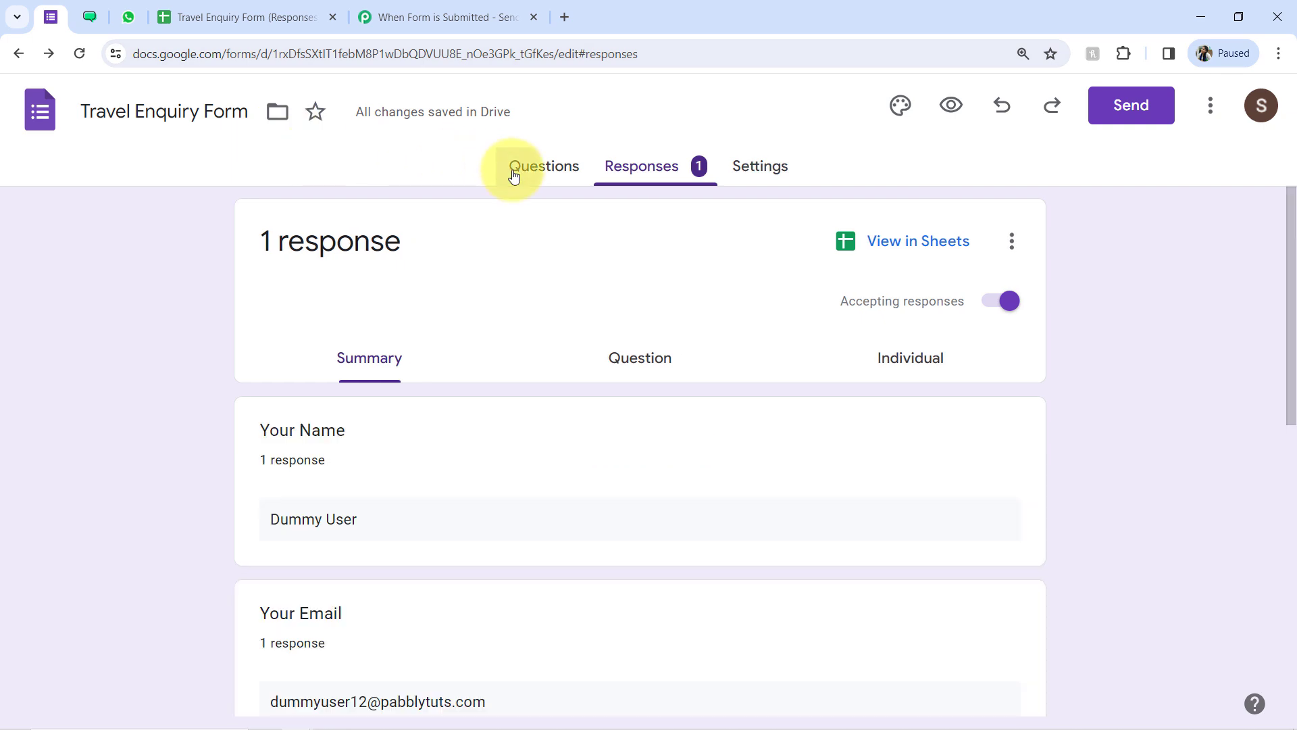
{"action": "left_click", "coordinate": [514, 166]}
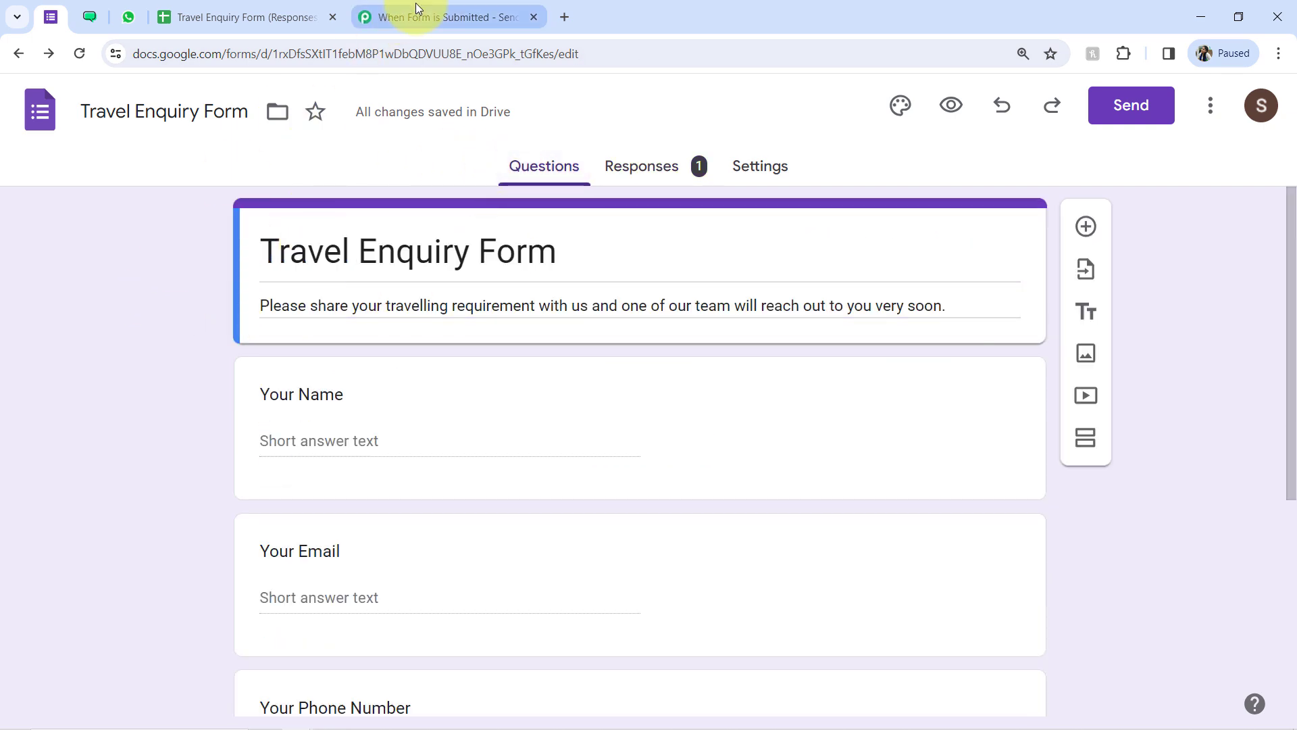
{"action": "left_click", "coordinate": [415, 13]}
{"action": "mouse_move", "coordinate": [944, 343]}
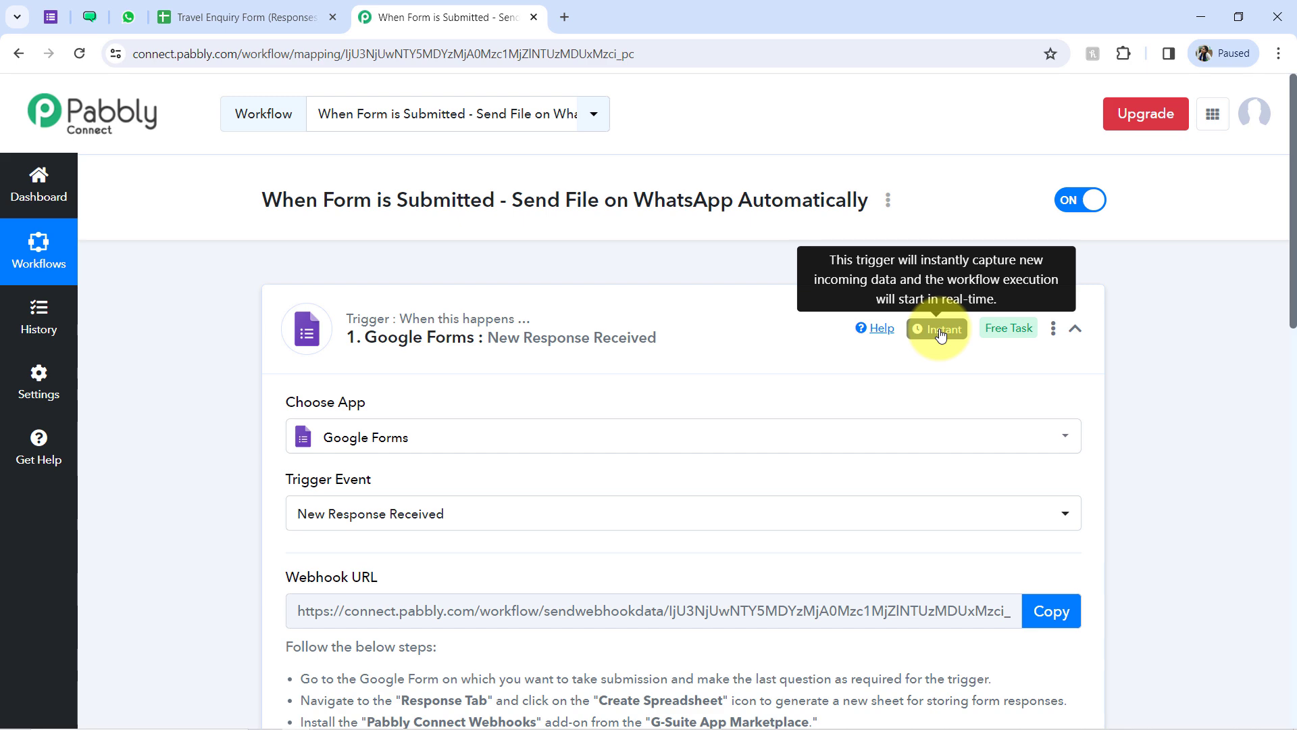
Close the Initial Setup dialog in the response sheet, enable Send On Event in the Pabbly Connect Webhooks add-on, and check that option.
{"action": "left_click", "coordinate": [202, 17]}
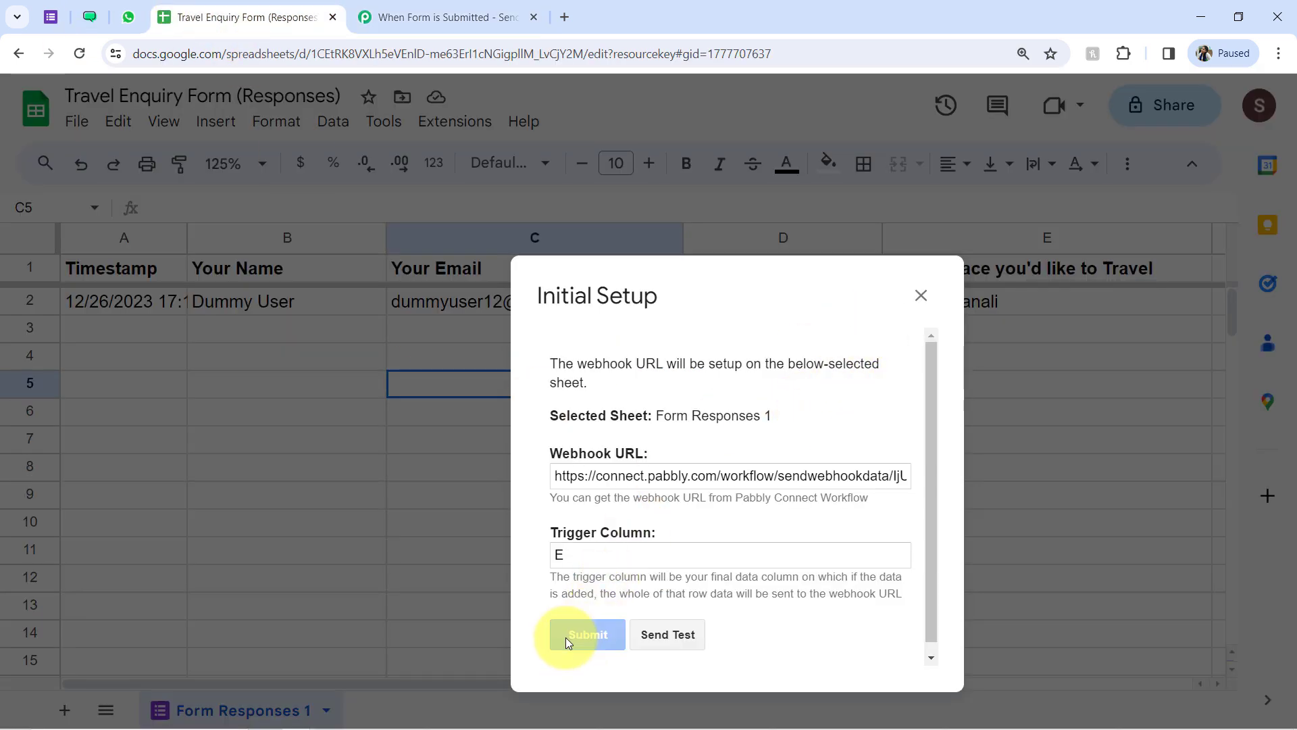
{"action": "left_click", "coordinate": [923, 297]}
{"action": "left_click", "coordinate": [451, 118]}
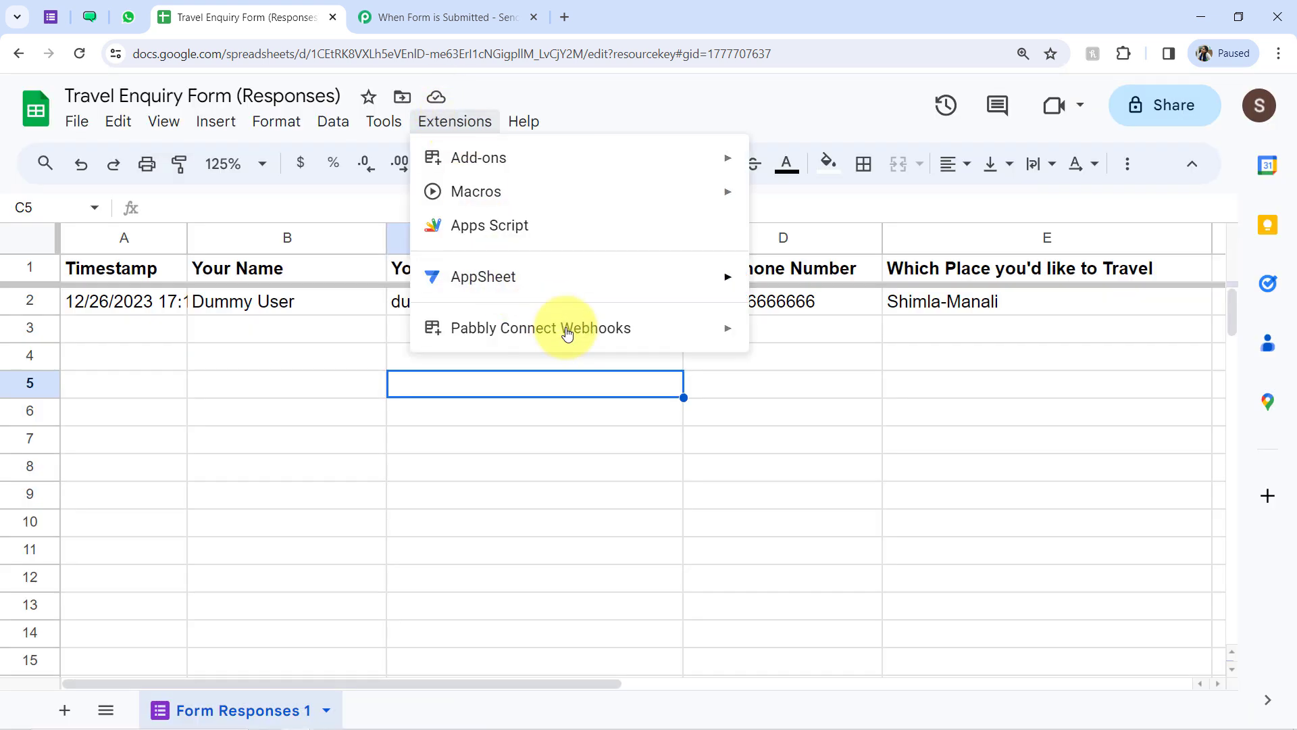
{"action": "mouse_move", "coordinate": [649, 338]}
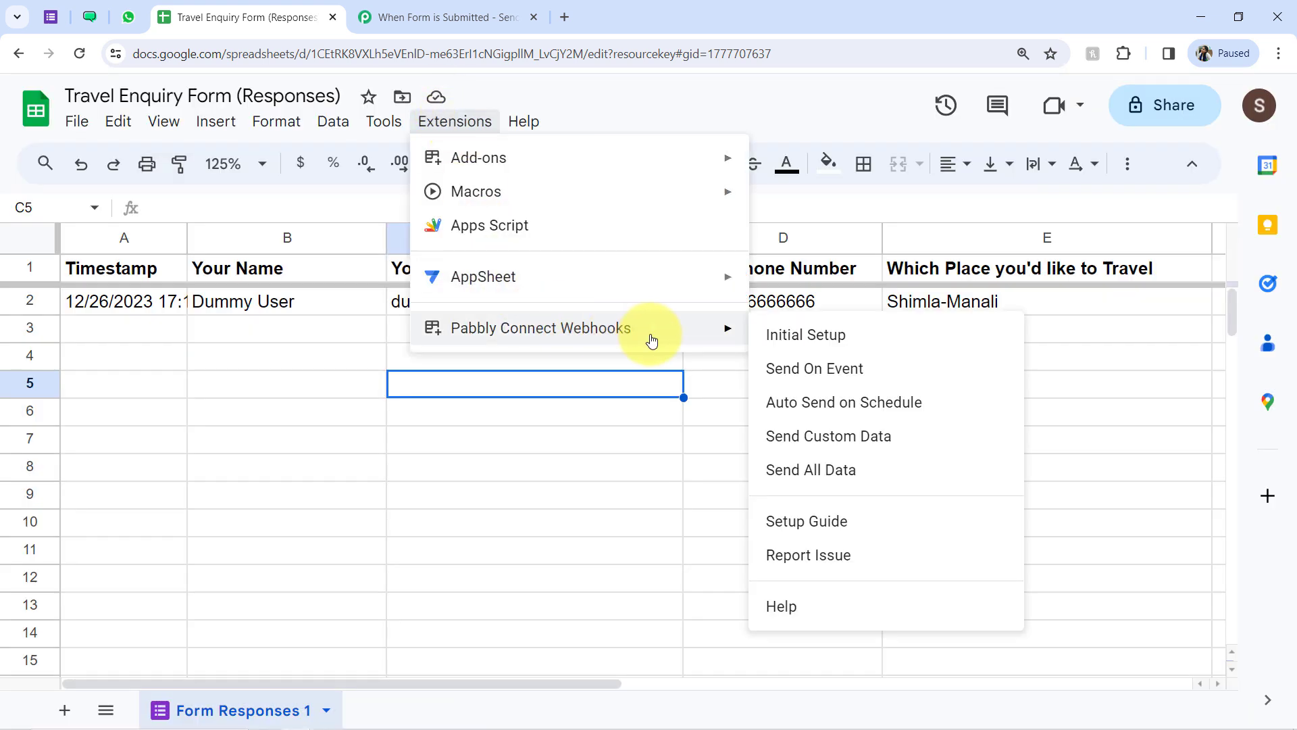
{"action": "left_click", "coordinate": [796, 376]}
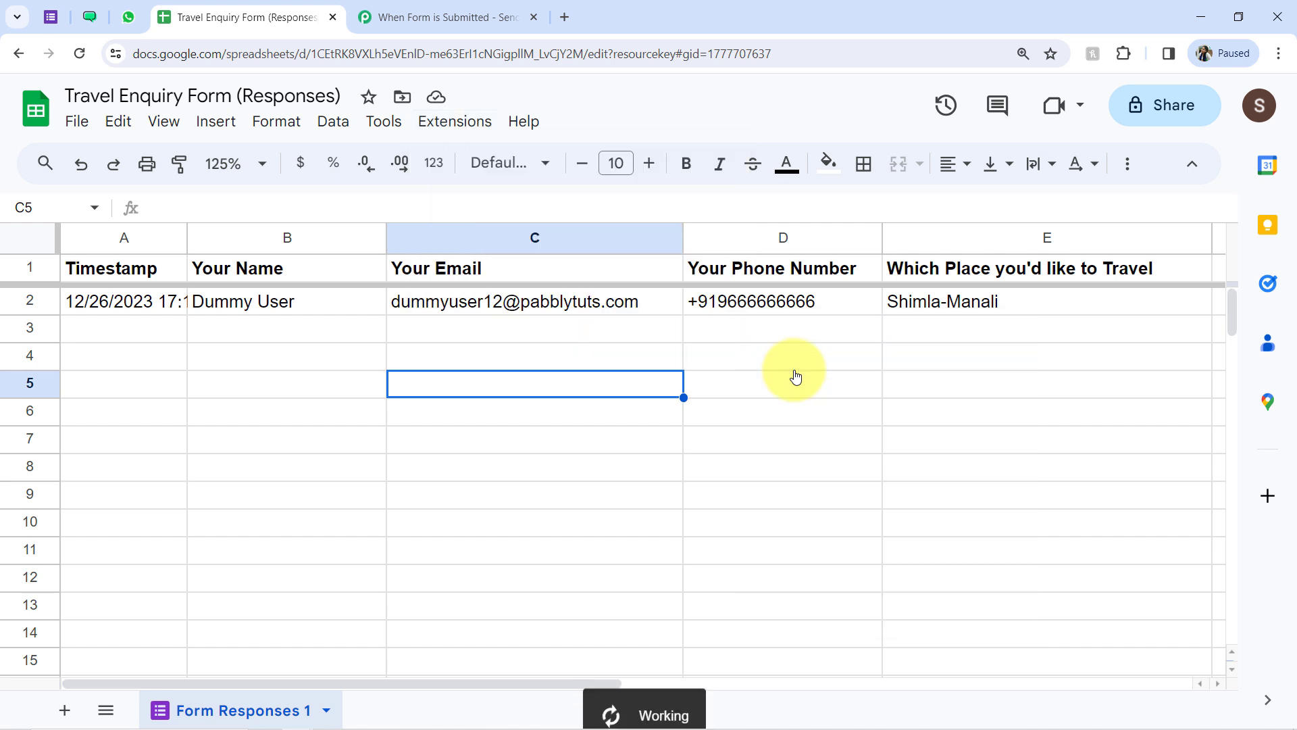
{"action": "left_click", "coordinate": [444, 125]}
{"action": "mouse_move", "coordinate": [587, 337]}
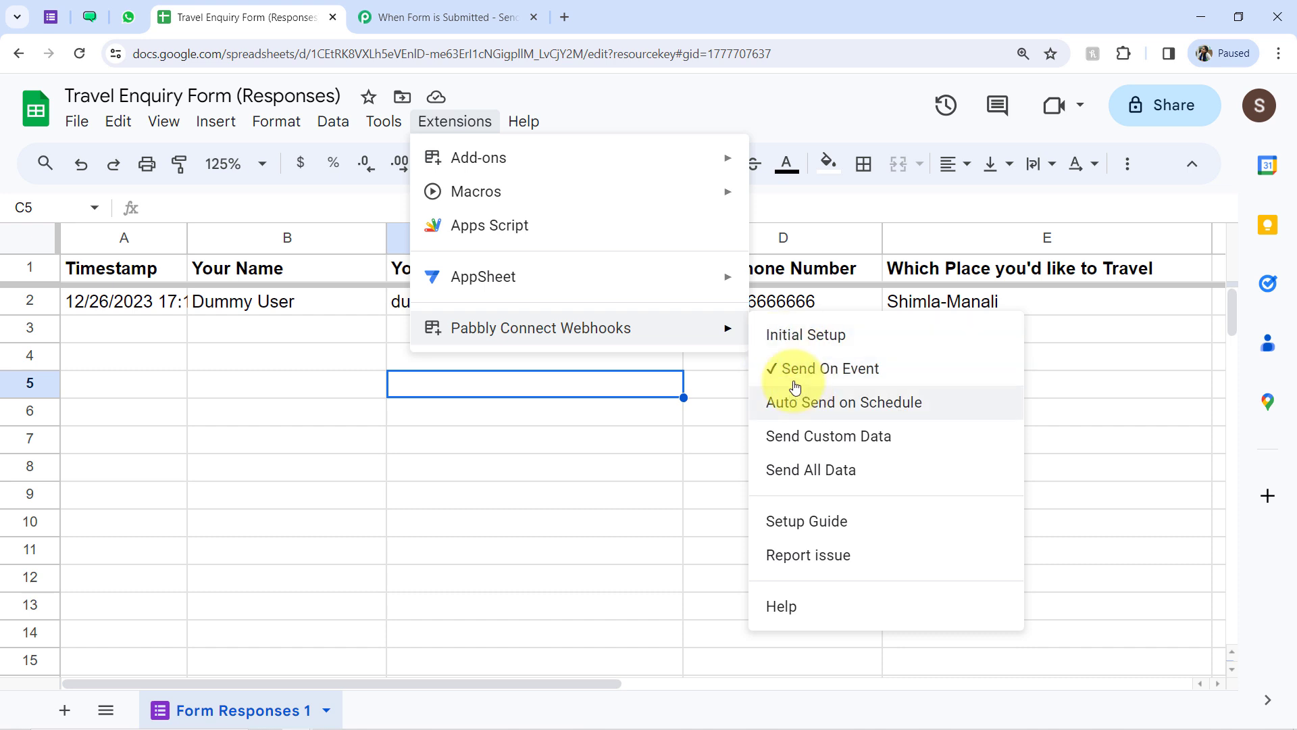
{"action": "left_click_drag", "start_coordinate": [161, 337], "coordinate": [930, 325]}
{"action": "left_click_drag", "start_coordinate": [133, 366], "coordinate": [976, 356]}
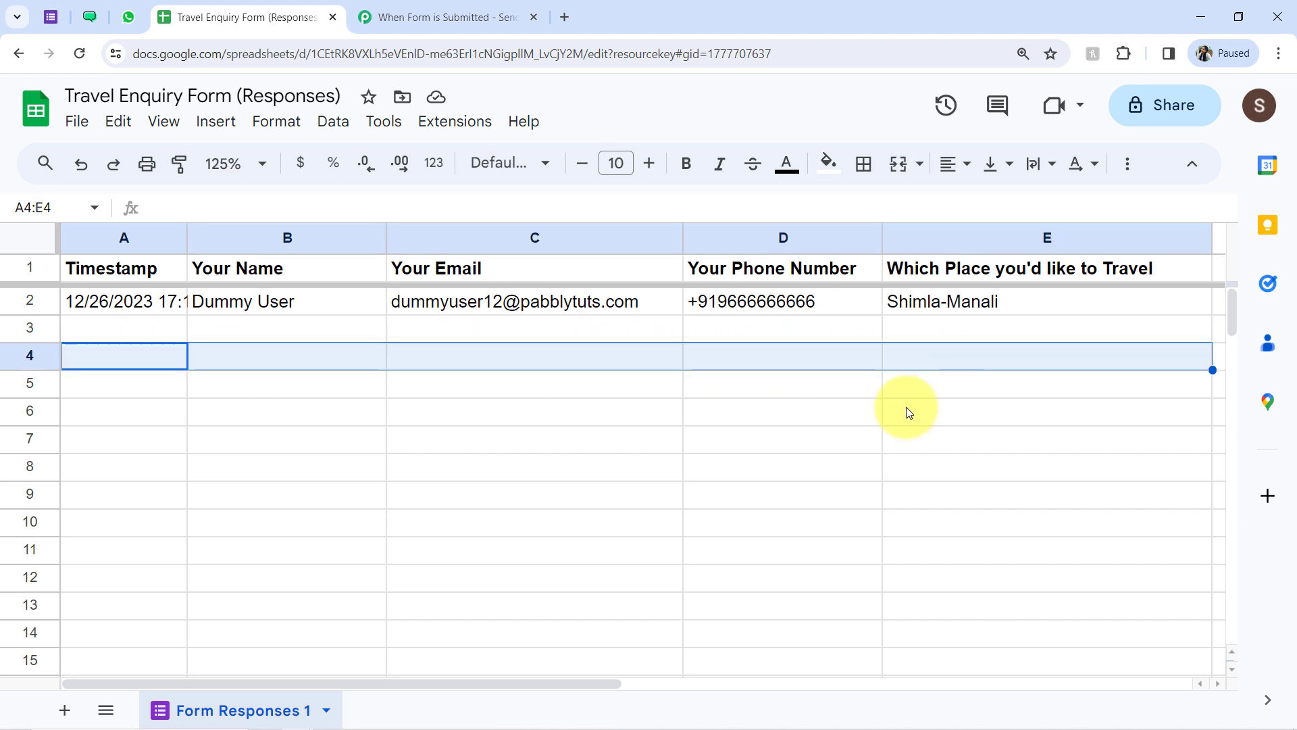
{"action": "left_click", "coordinate": [375, 13]}
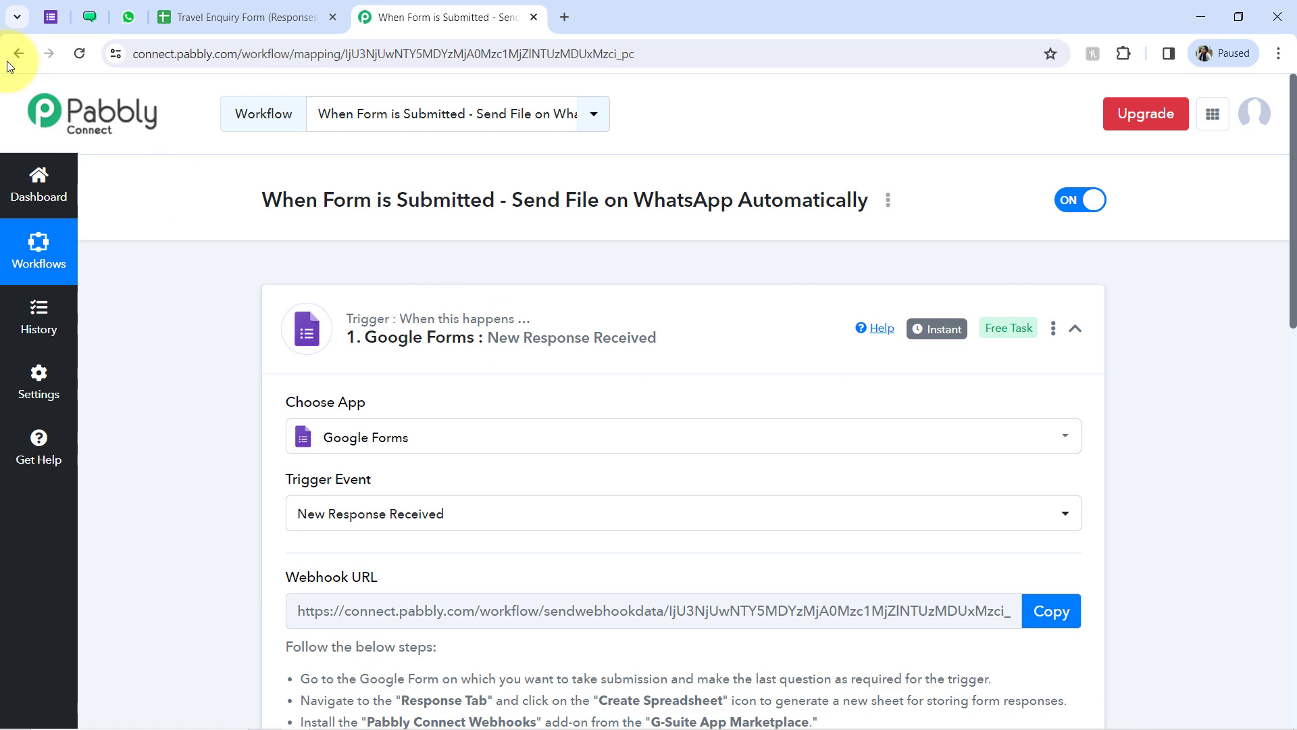
{"action": "left_click", "coordinate": [250, 17]}
{"action": "left_click", "coordinate": [362, 440]}
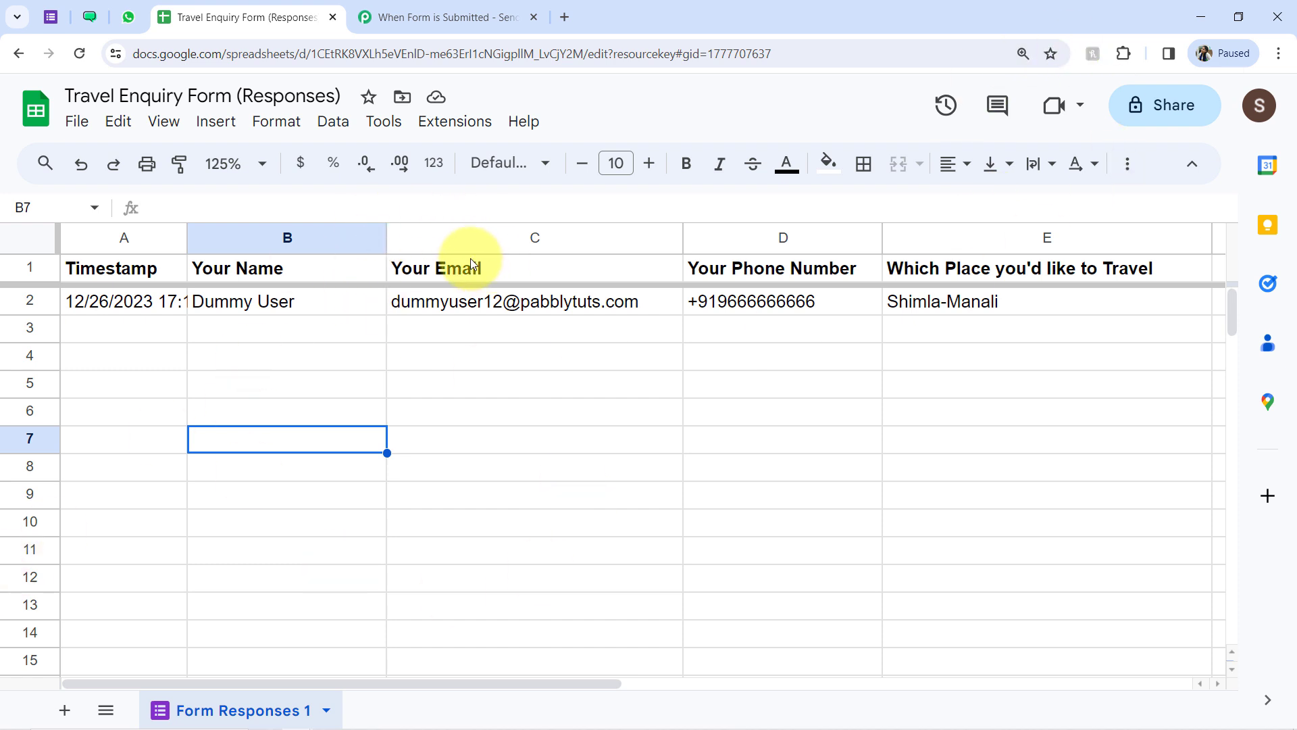
Return to the Pabbly Connect workflow, collapse the Google Forms trigger and expand the WATI action.
{"action": "left_click", "coordinate": [434, 9]}
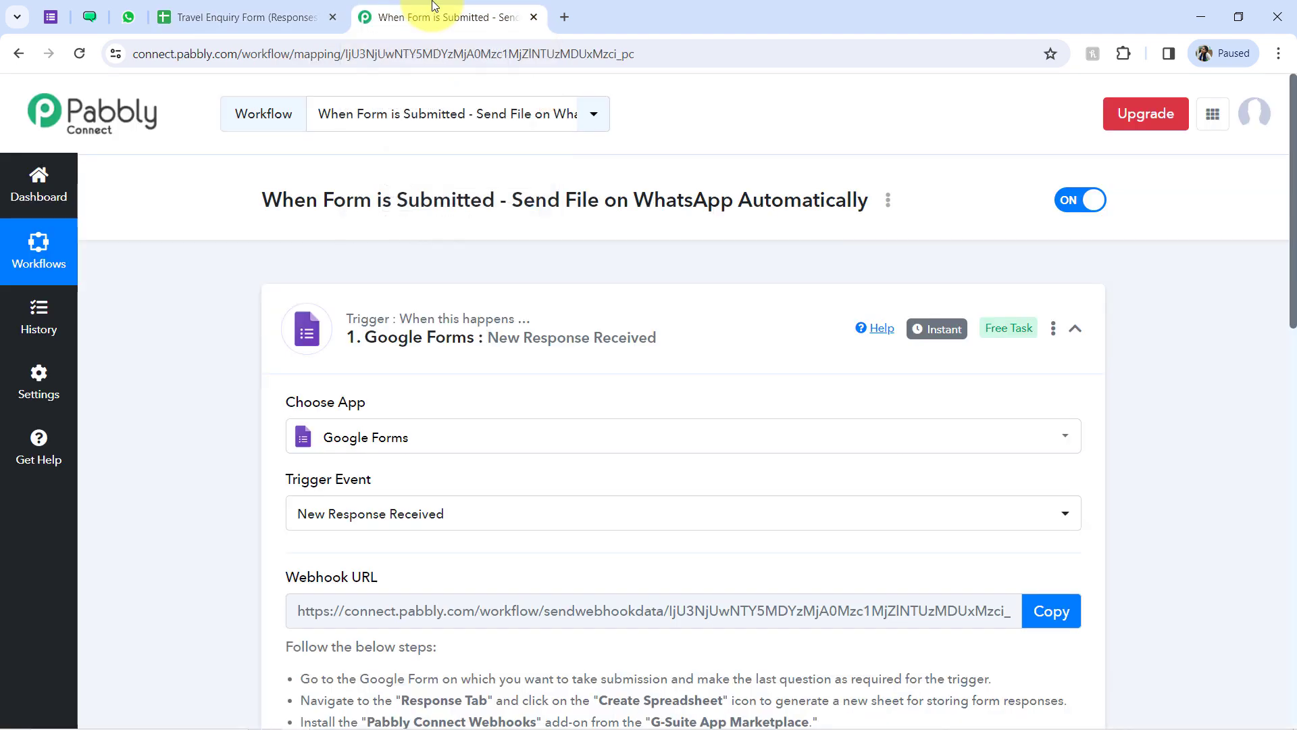
{"action": "left_click_drag", "start_coordinate": [1292, 167], "coordinate": [1270, 221]}
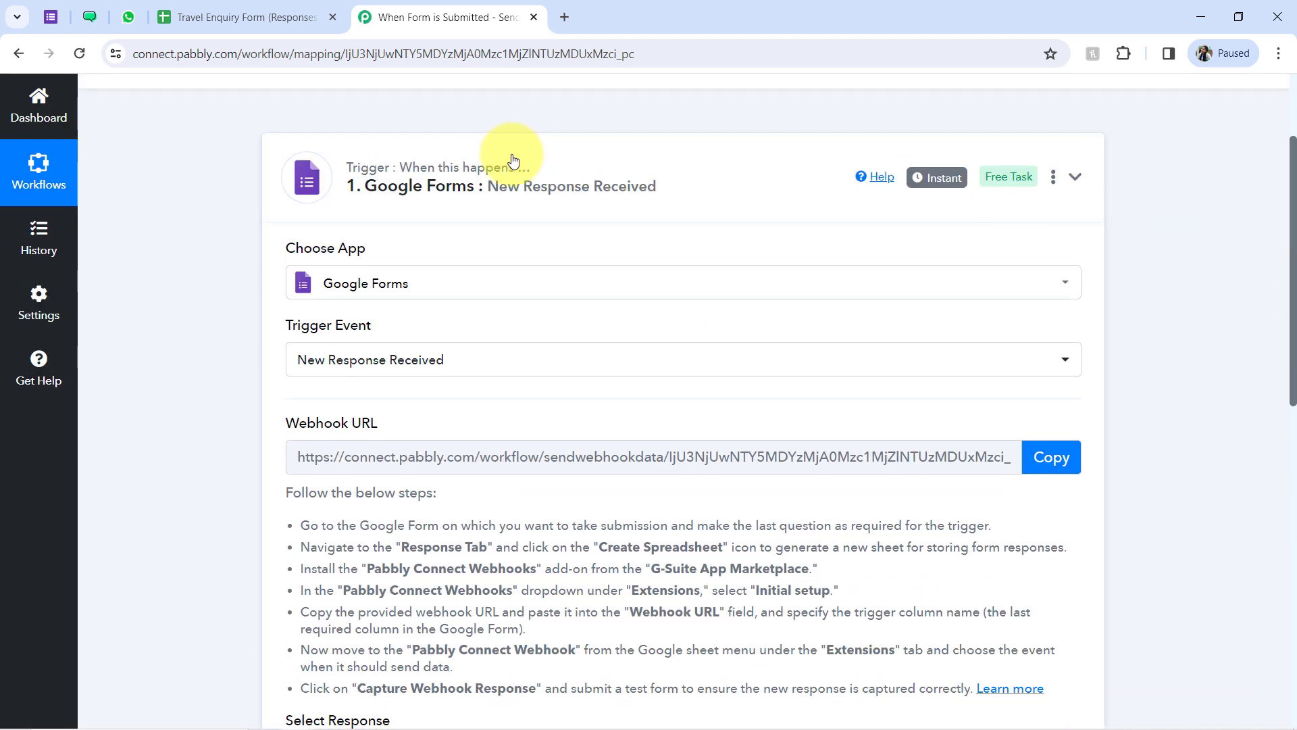
{"action": "left_click", "coordinate": [512, 160]}
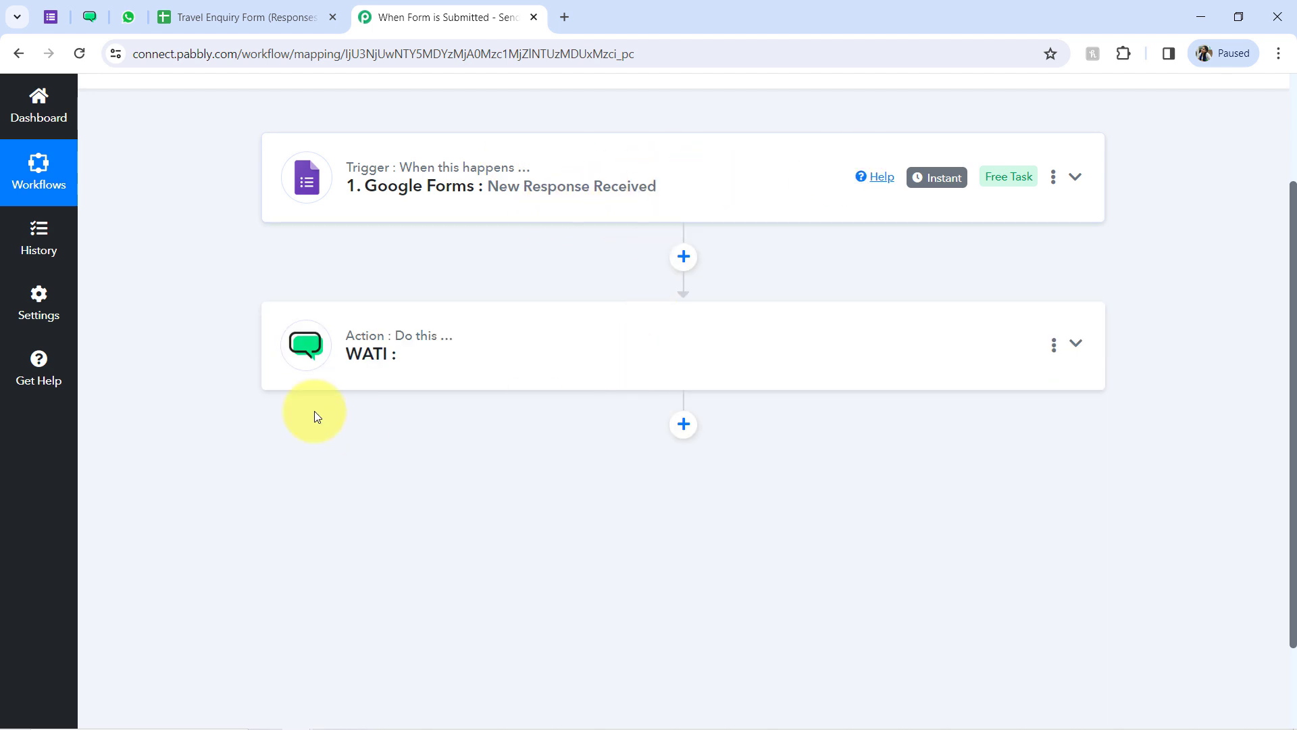
{"action": "left_click", "coordinate": [419, 362]}
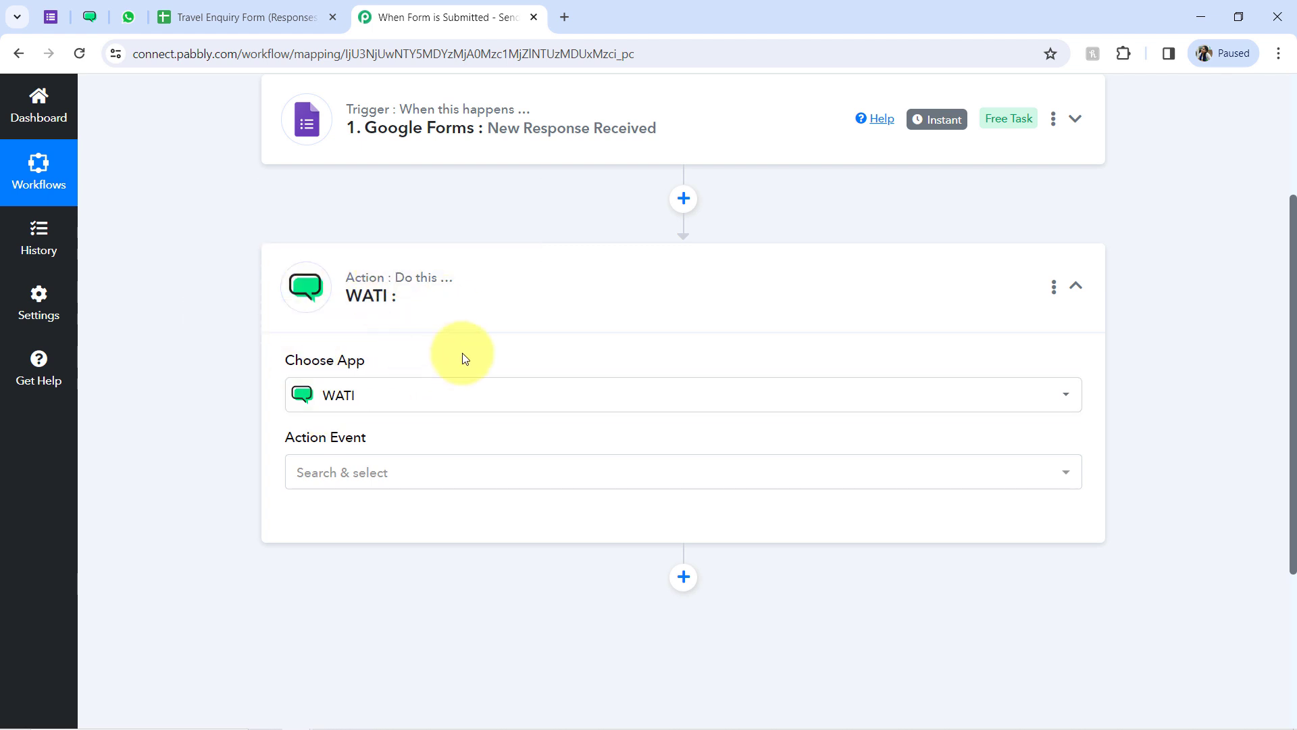
Insert a Lookup Table action between the Google Forms trigger and the WATI action.
{"action": "left_click", "coordinate": [682, 198]}
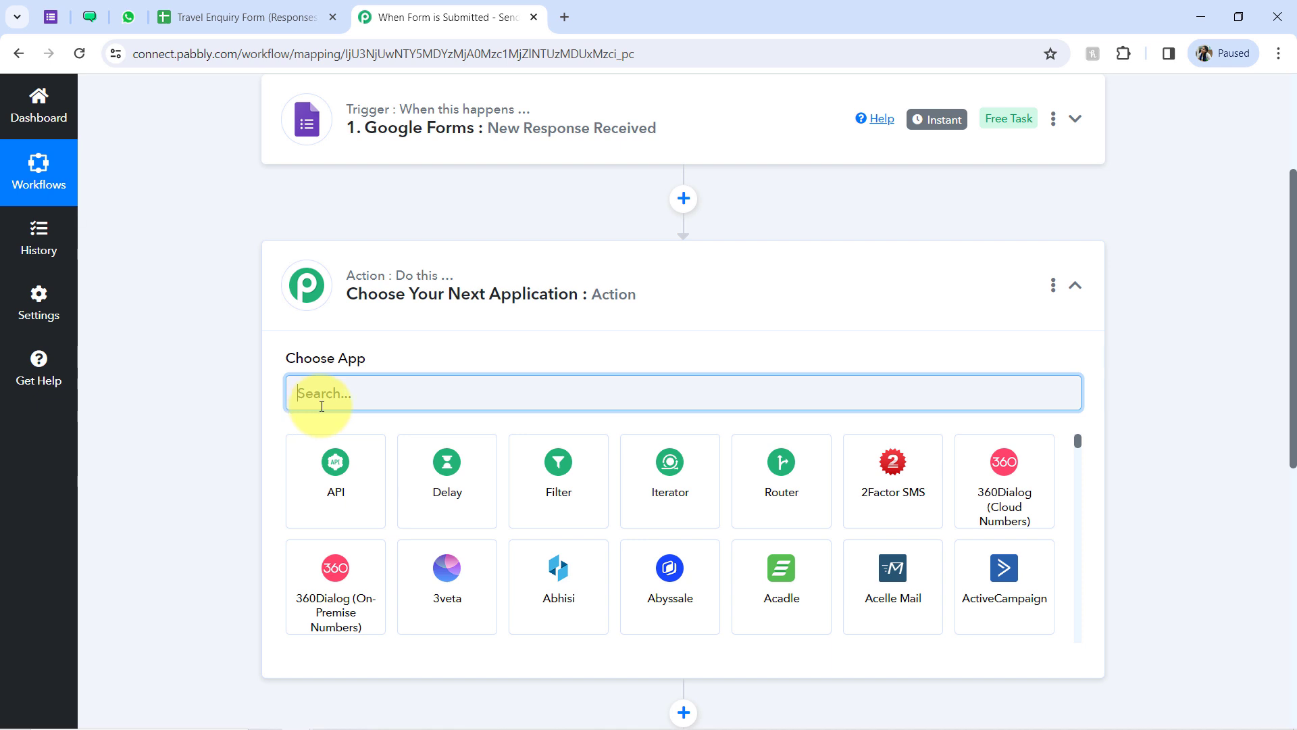
{"action": "type", "text": "look"}
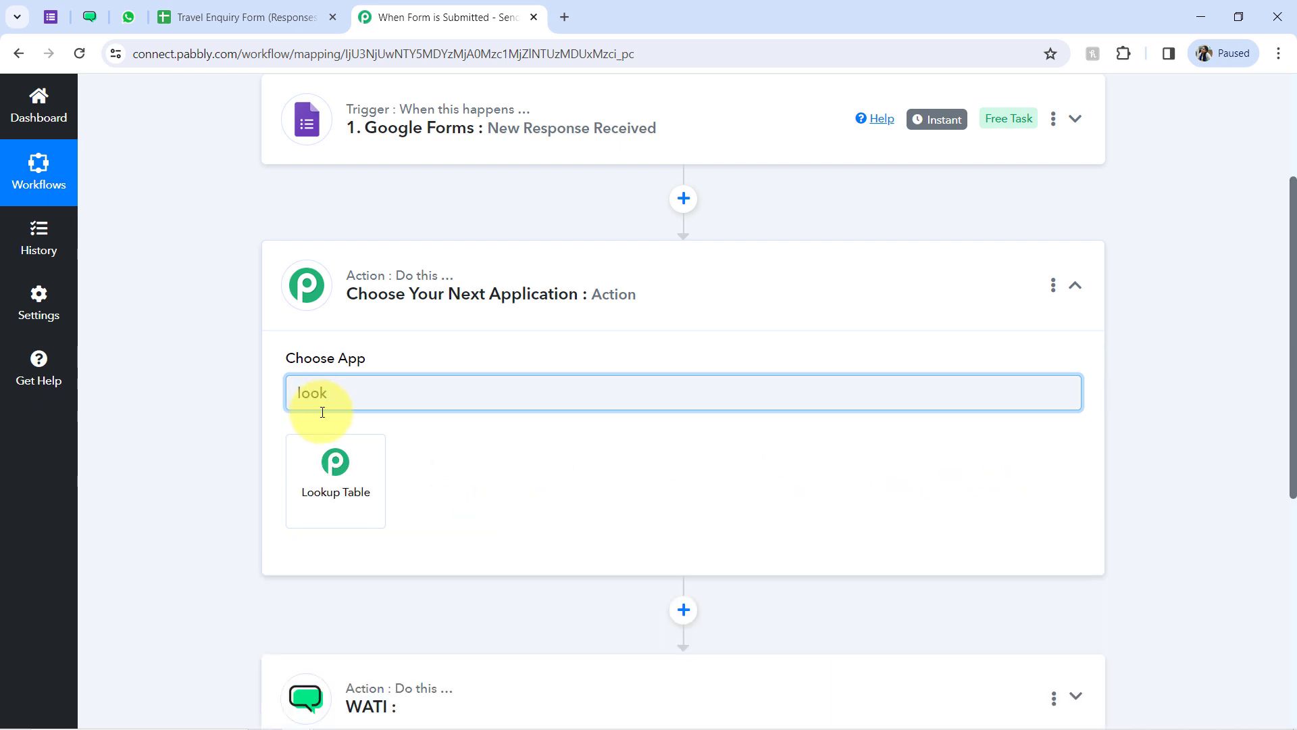
{"action": "left_click", "coordinate": [329, 489]}
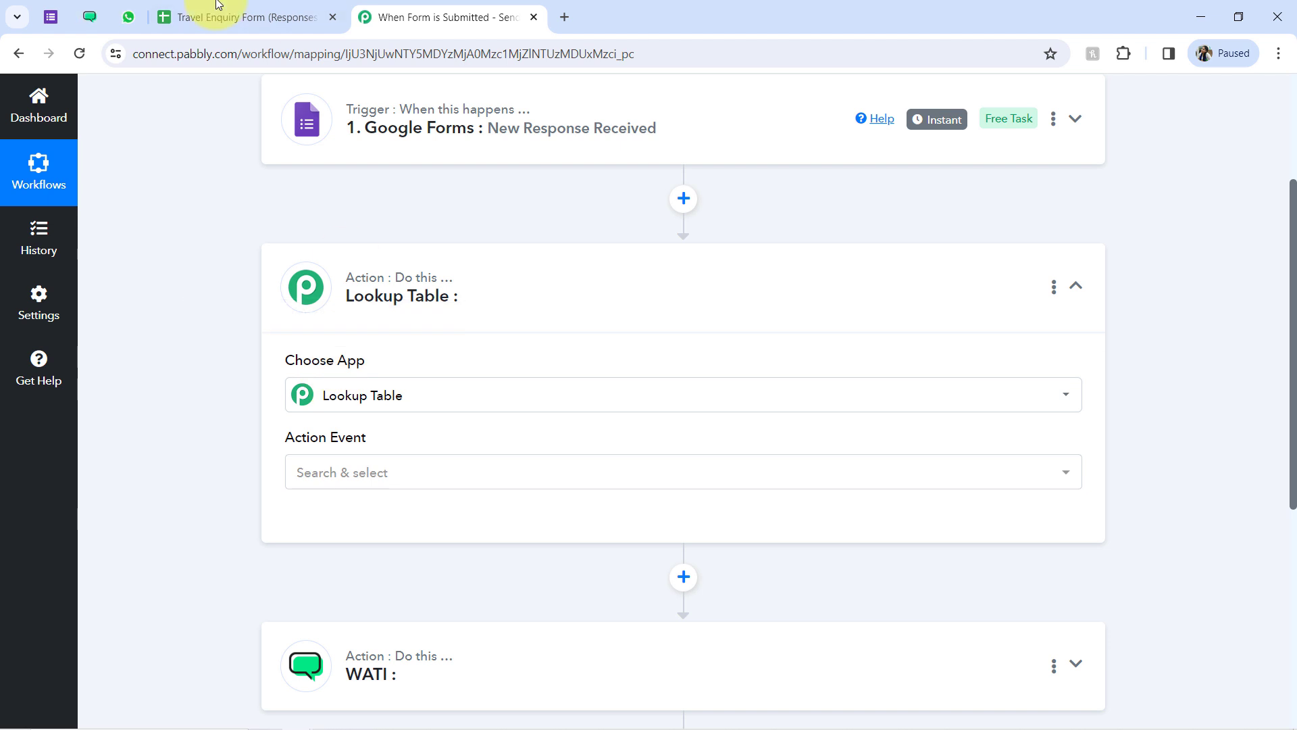
Examine the destination answer in the response sheet, the Shimla-Manali brochure link in Notepad, and the form's travel destination options.
{"action": "left_click", "coordinate": [310, 12]}
{"action": "left_click", "coordinate": [780, 484]}
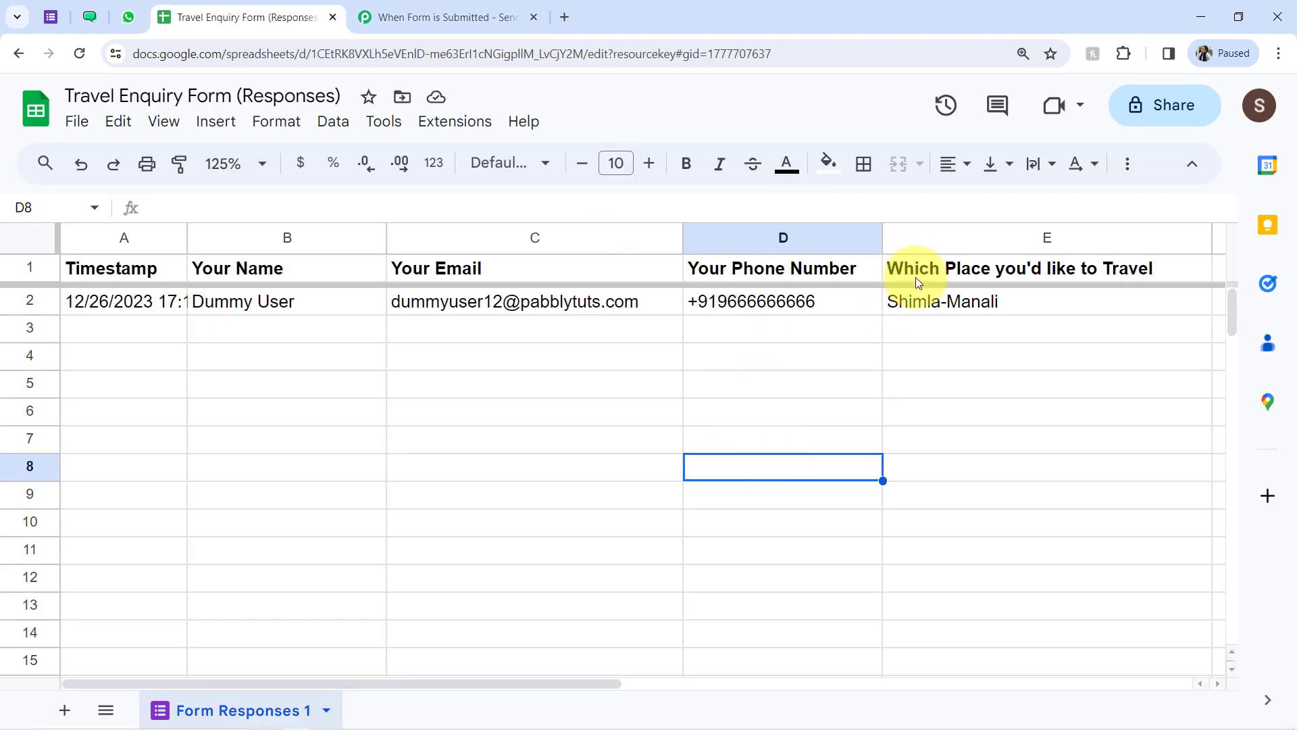
{"action": "left_click", "coordinate": [918, 308]}
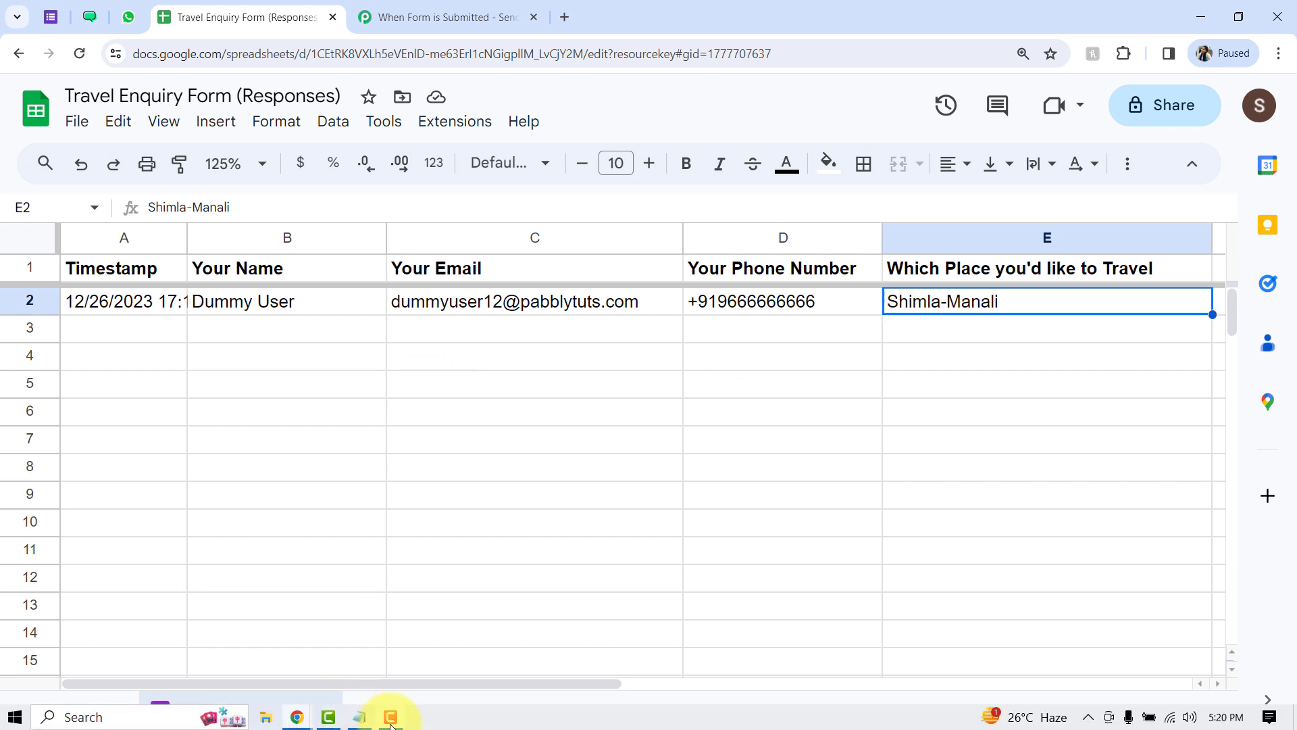
{"action": "left_click", "coordinate": [365, 720]}
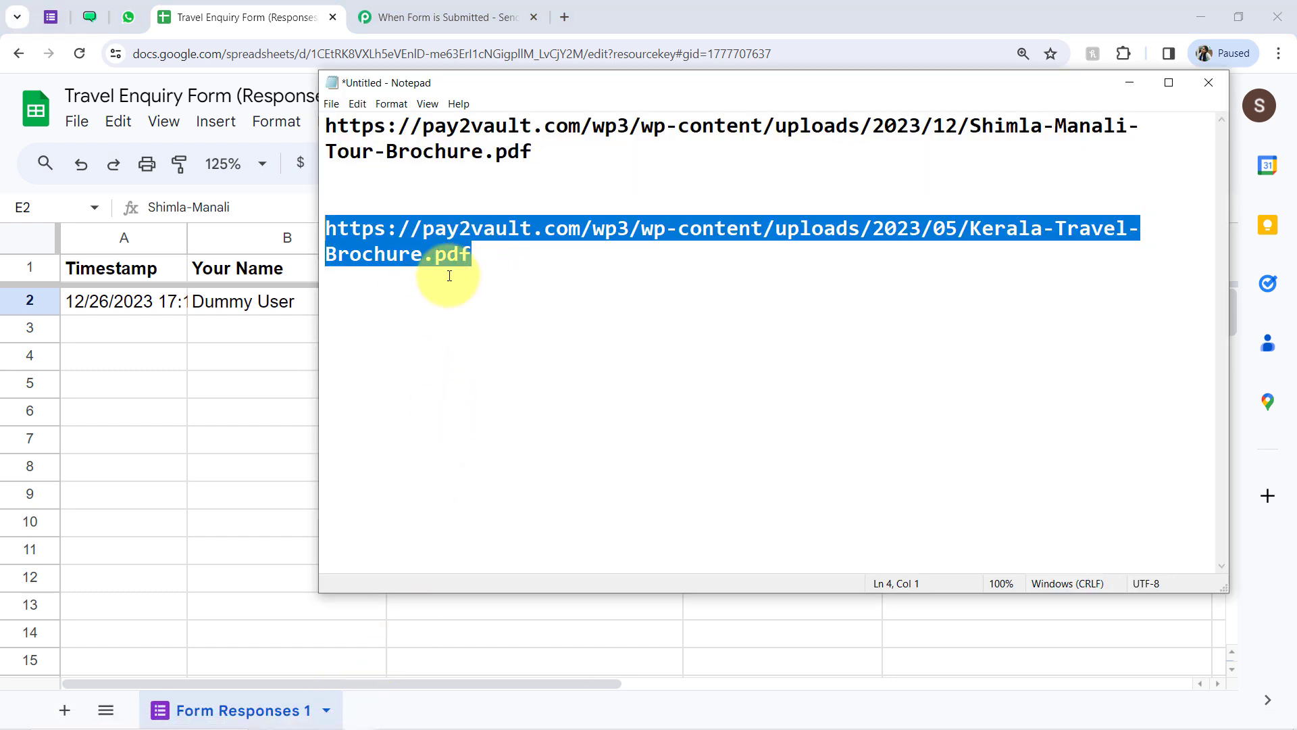
{"action": "left_click_drag", "start_coordinate": [533, 152], "coordinate": [315, 133]}
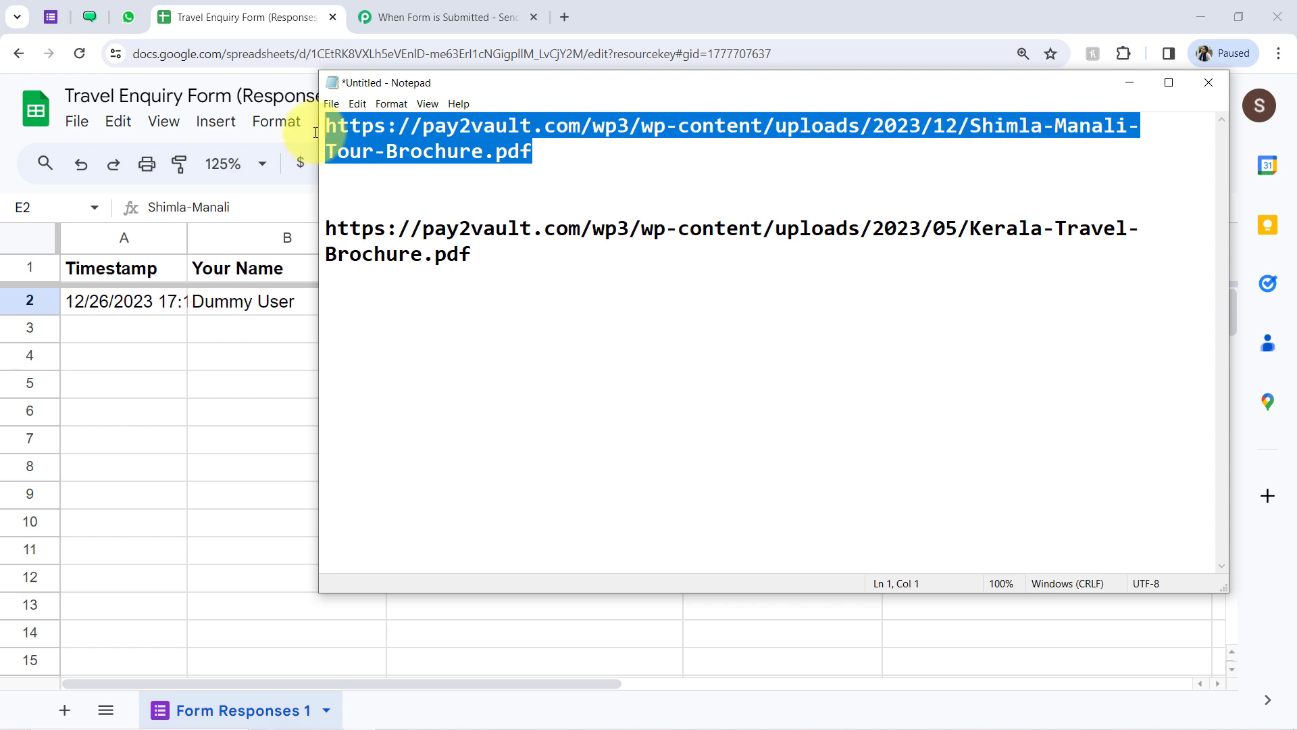
{"action": "left_click", "coordinate": [107, 435]}
{"action": "left_click", "coordinate": [49, 15]}
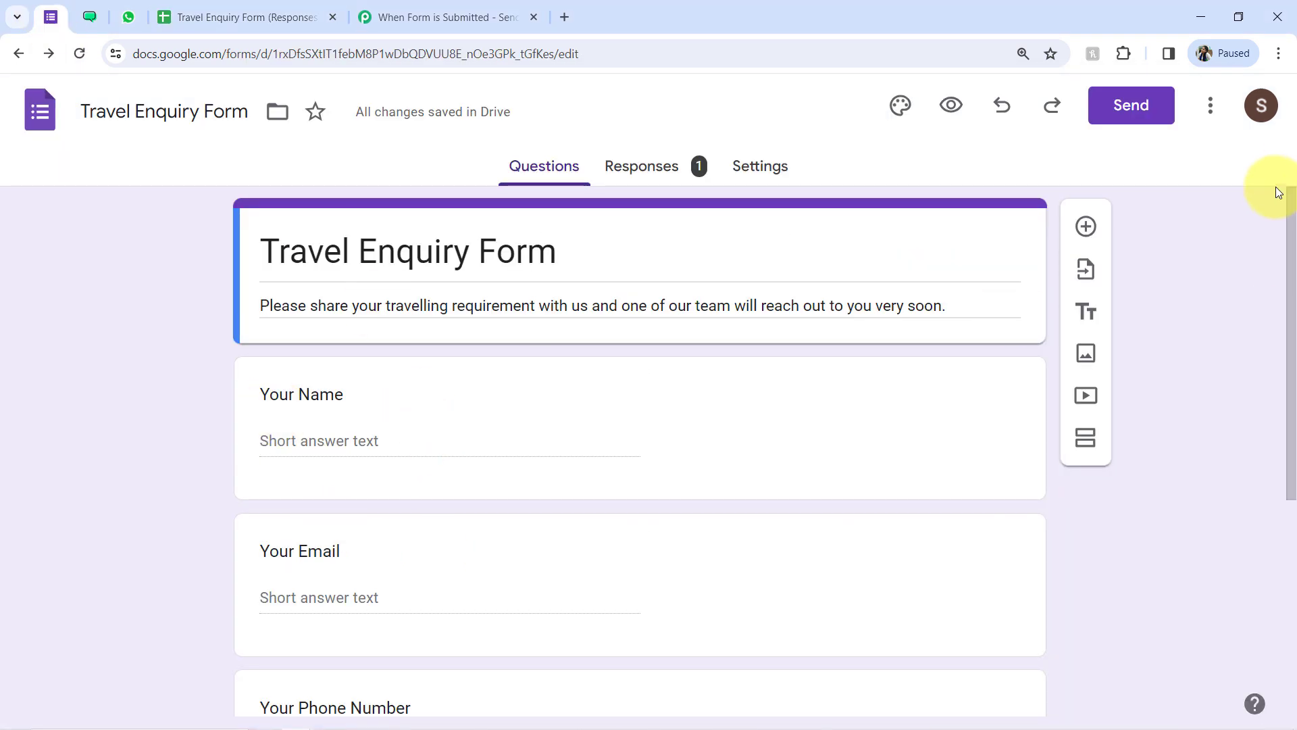
{"action": "left_click_drag", "start_coordinate": [1283, 203], "coordinate": [1293, 473]}
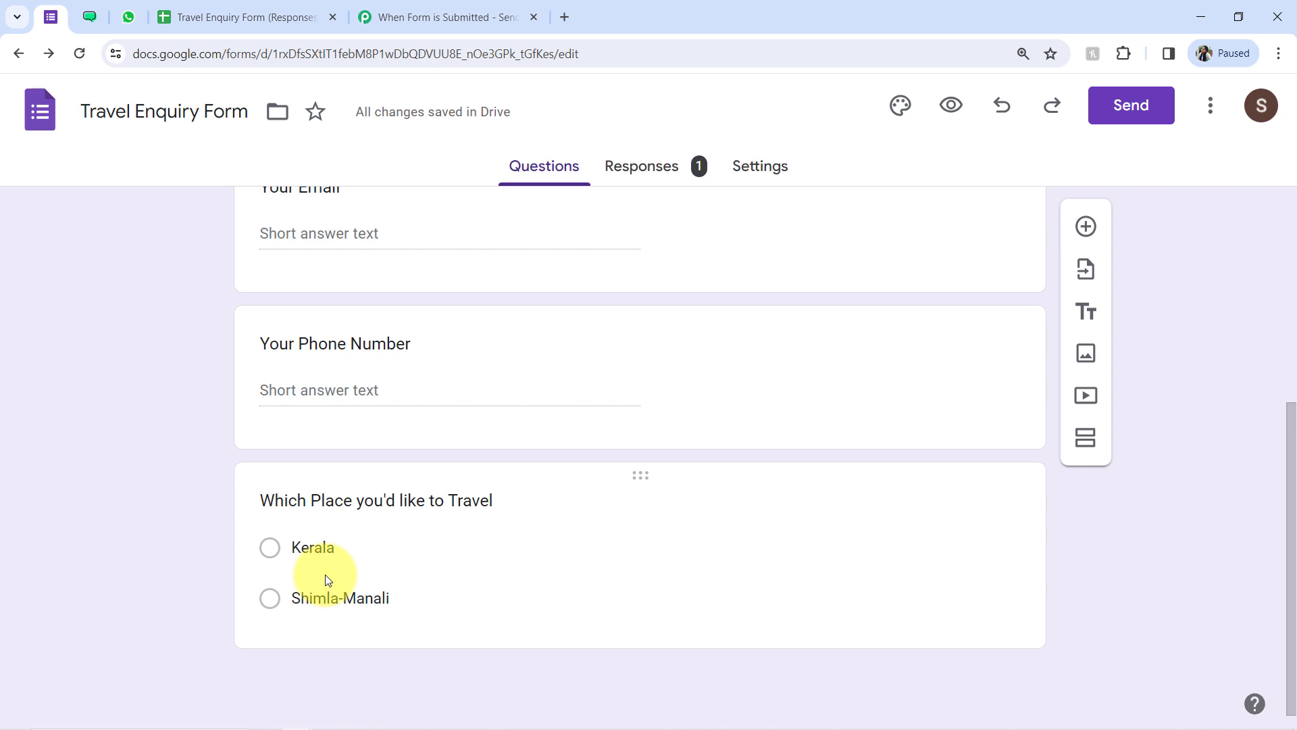
Return to the Pabbly Connect workflow, set the new action's event to Lookup Table and connect it.
{"action": "left_click", "coordinate": [412, 10]}
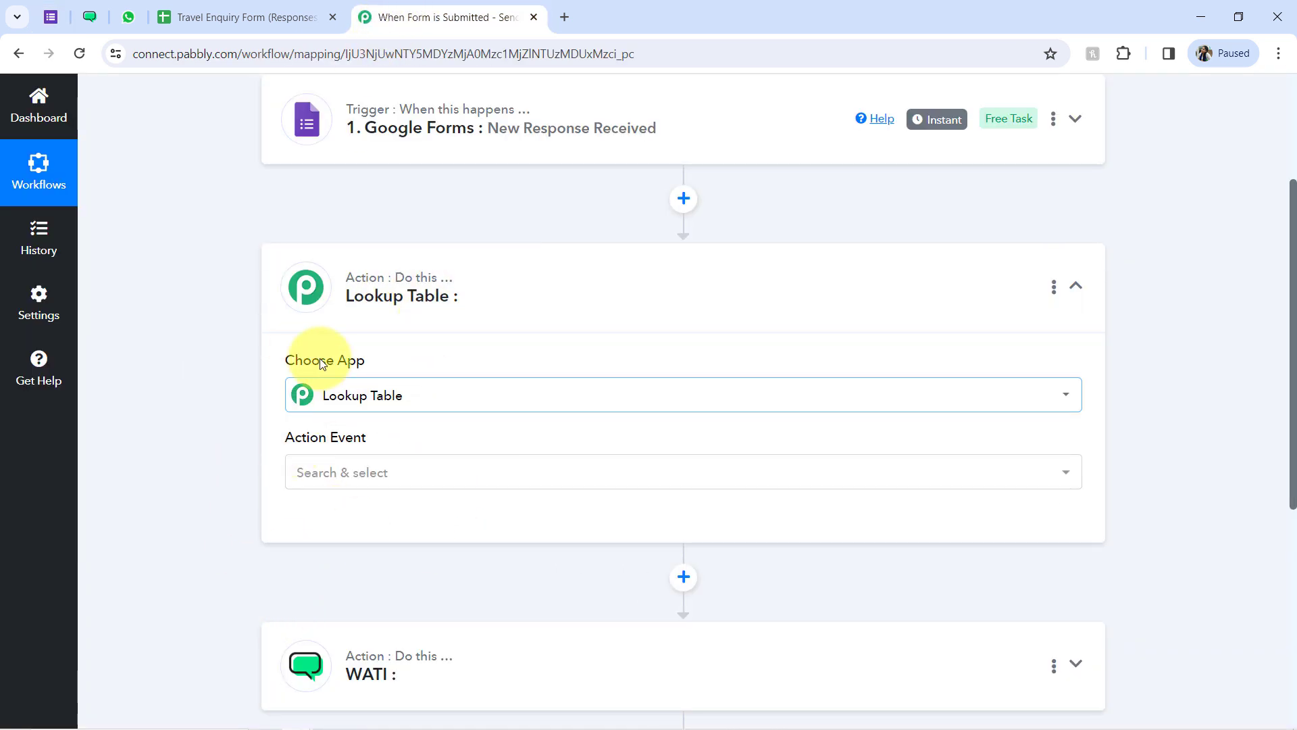
{"action": "left_click", "coordinate": [306, 480]}
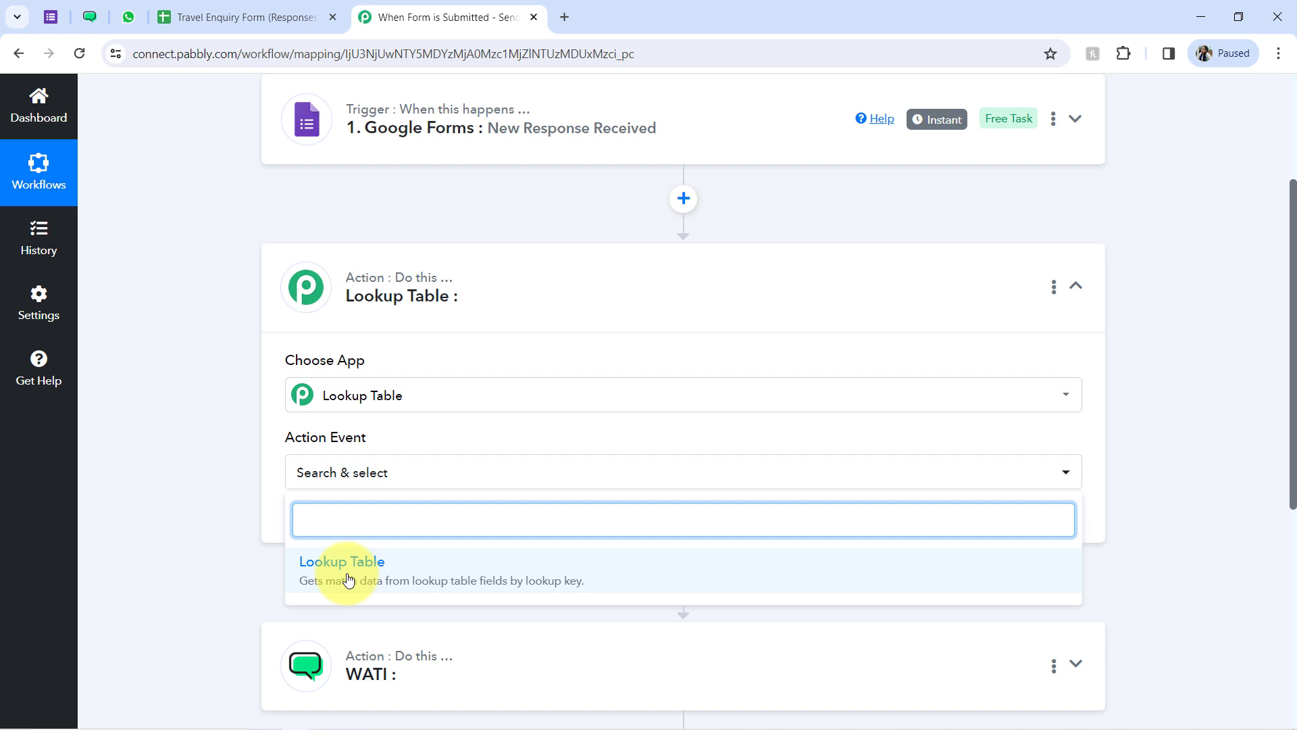
{"action": "left_click", "coordinate": [348, 579]}
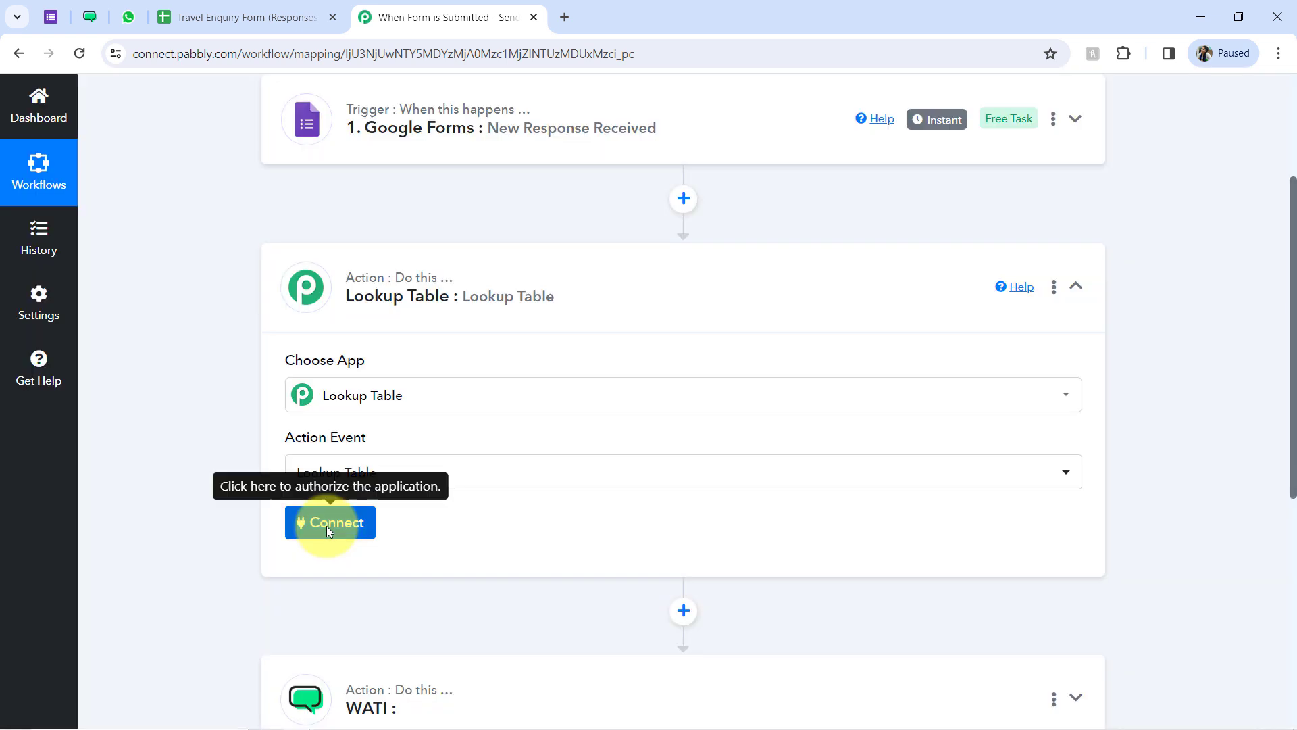
{"action": "left_click", "coordinate": [326, 524]}
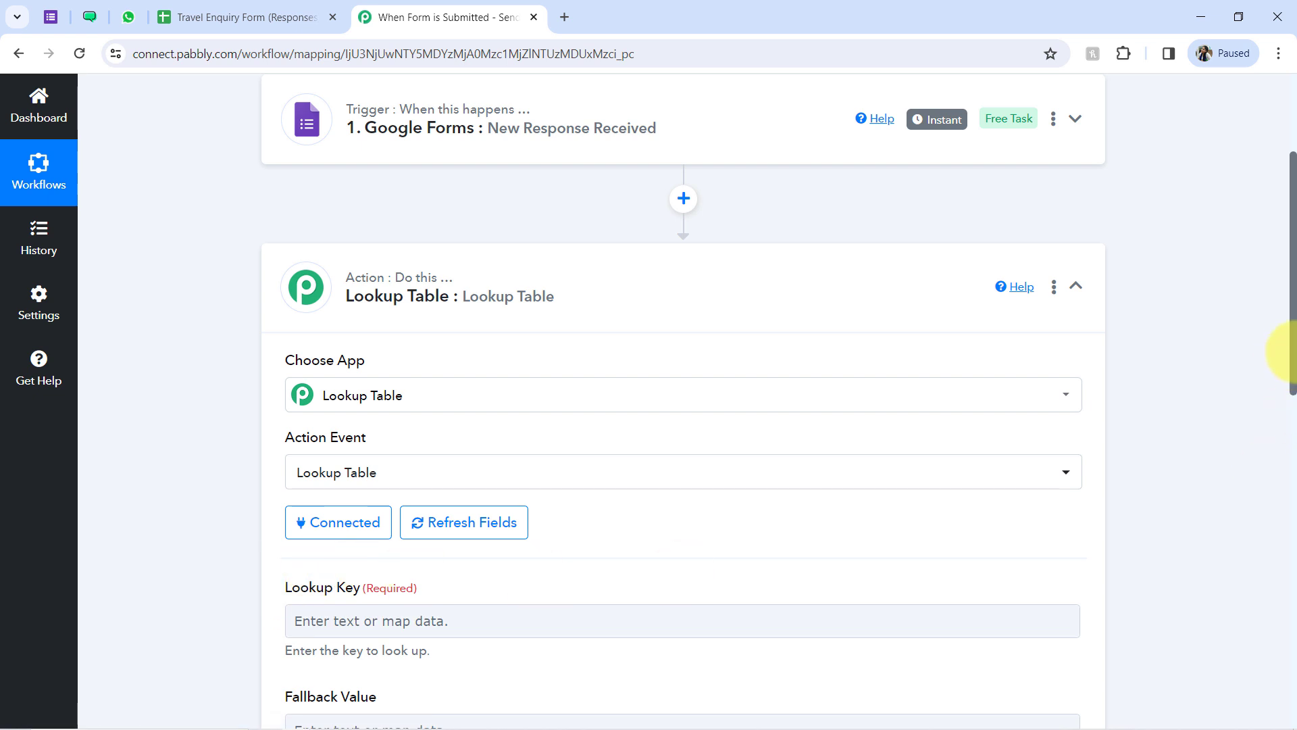
Check the destination options in the Google Form and add a second label and value row to the lookup table.
{"action": "left_click_drag", "start_coordinate": [1289, 351], "coordinate": [1289, 492]}
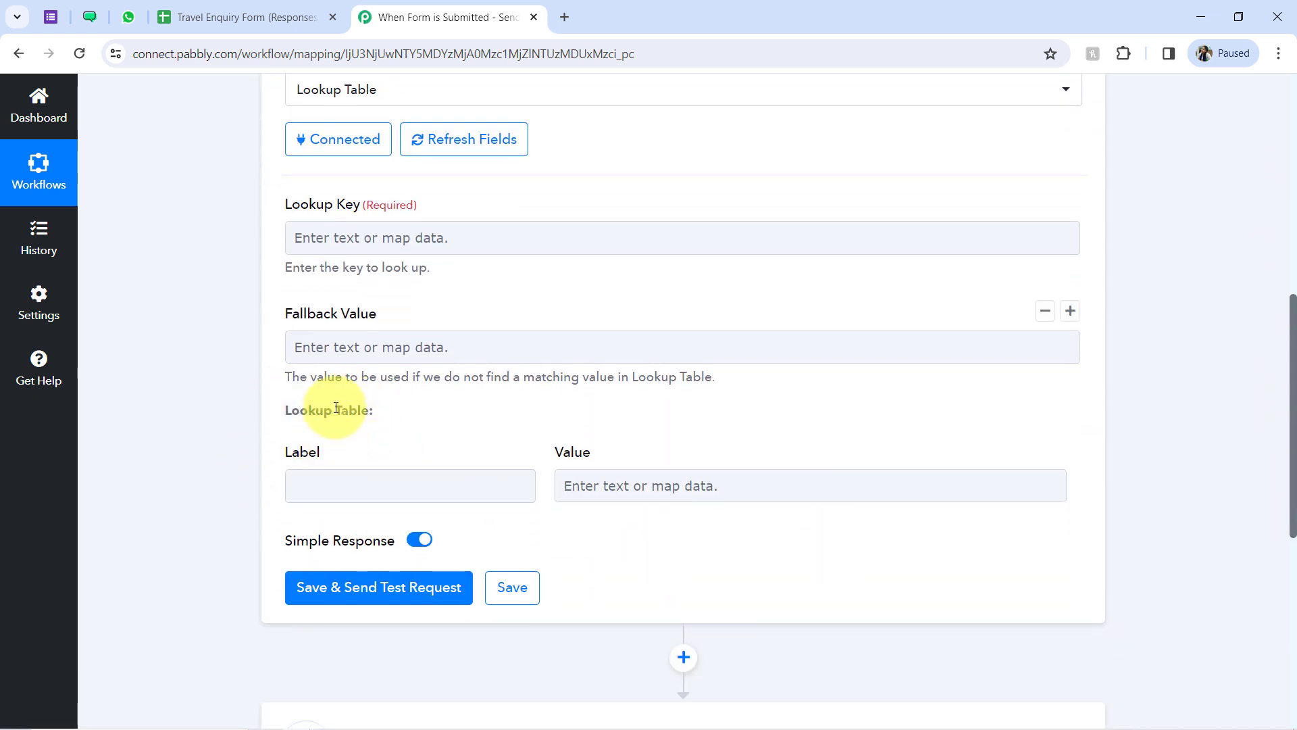
{"action": "left_click", "coordinate": [47, 17]}
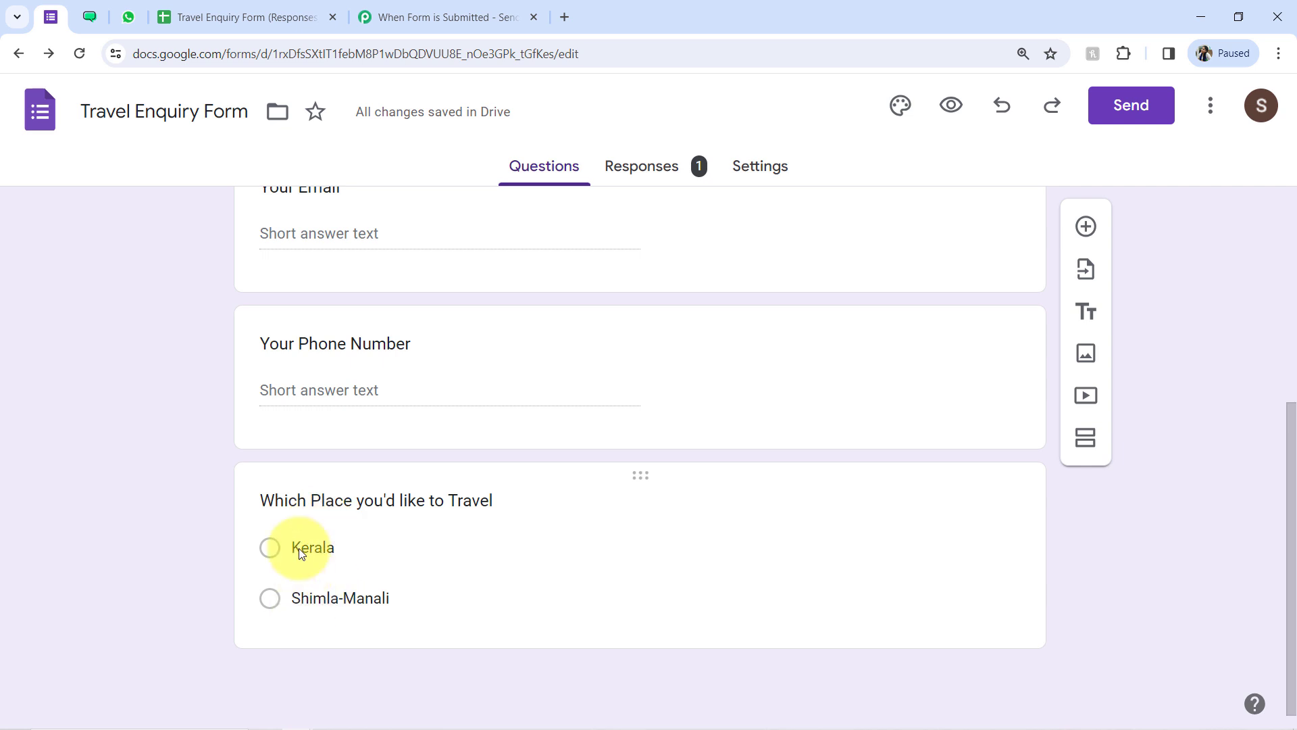
{"action": "left_click", "coordinate": [419, 17]}
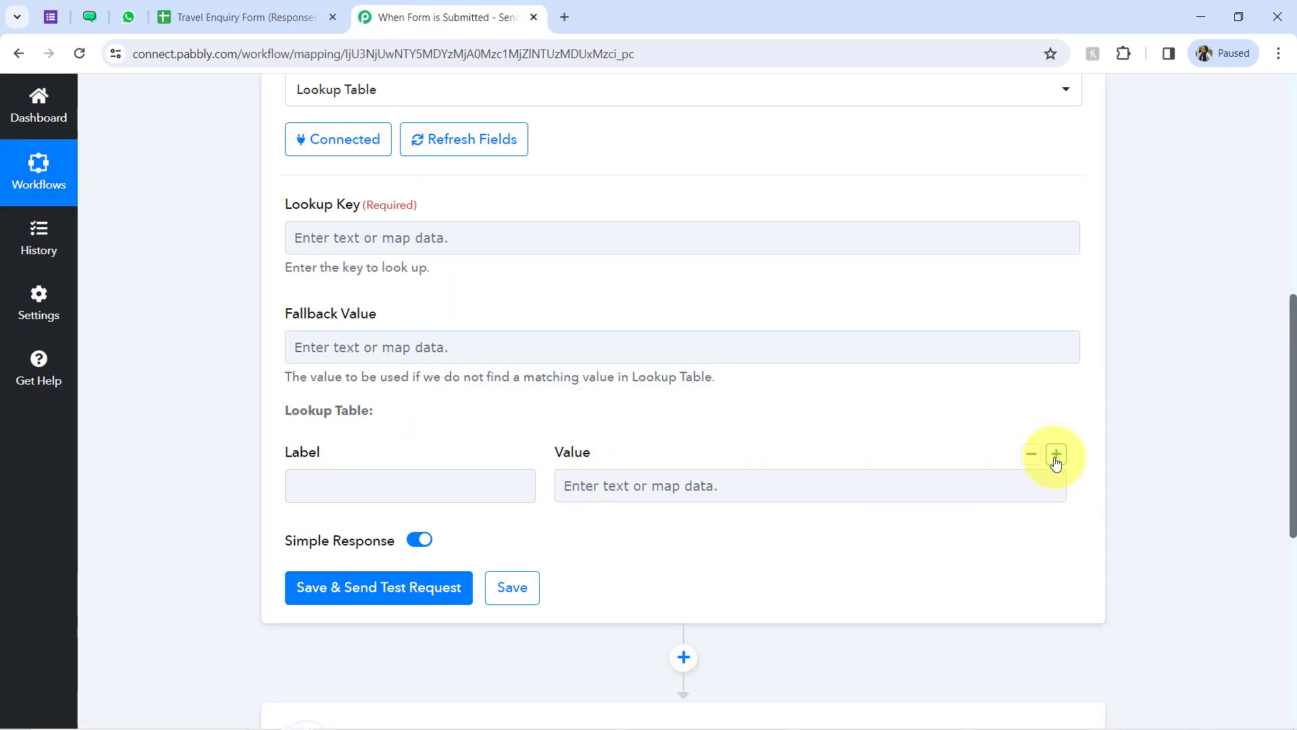
{"action": "left_click", "coordinate": [1056, 456]}
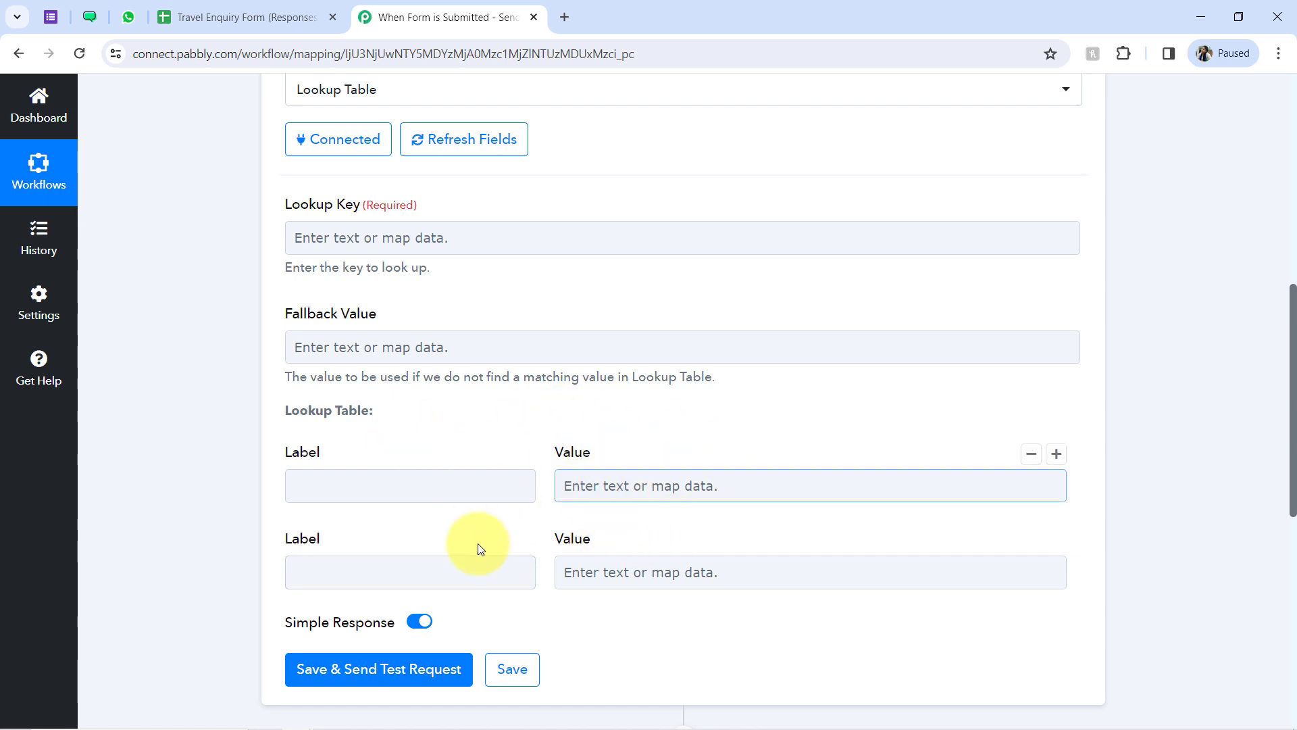
{"action": "left_click", "coordinate": [310, 481]}
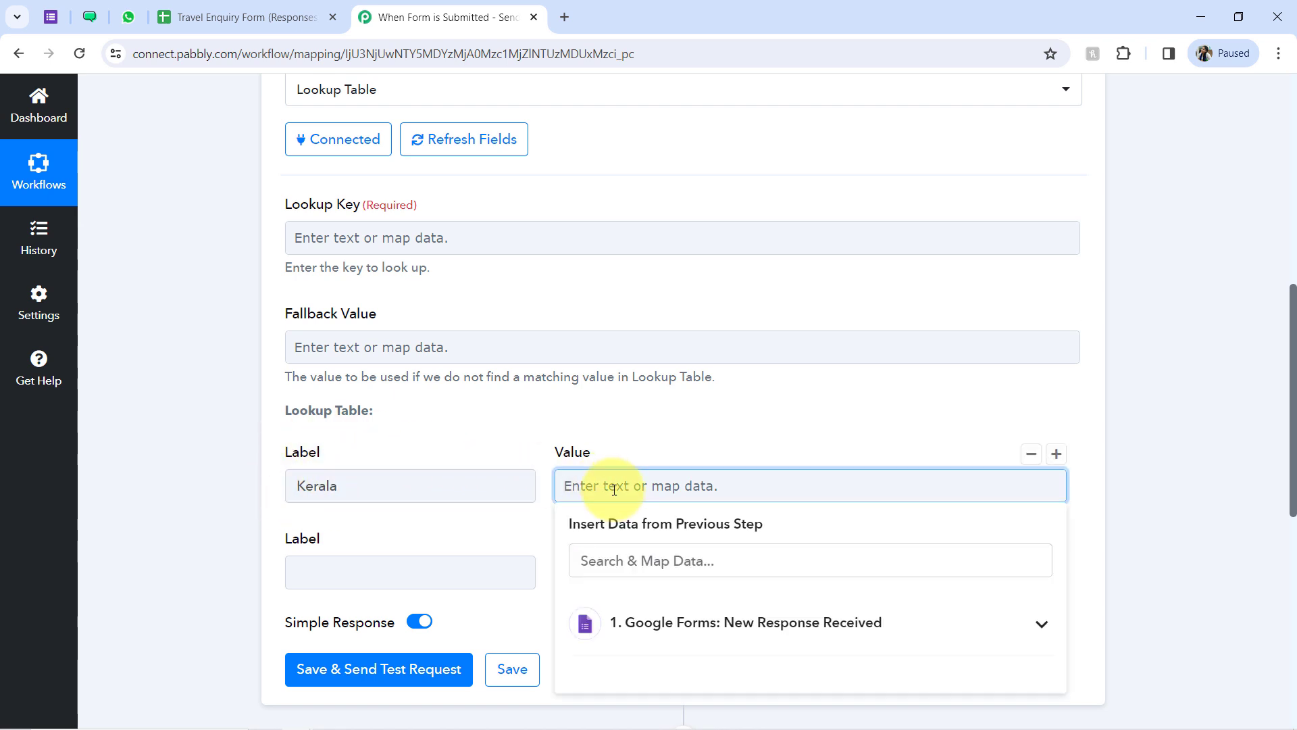
{"action": "type", "text": "https://pay2vault.com/wp3/wp-content/uploads/2023/12/Shimla-Manali-Tour-Brochure.pdf"}
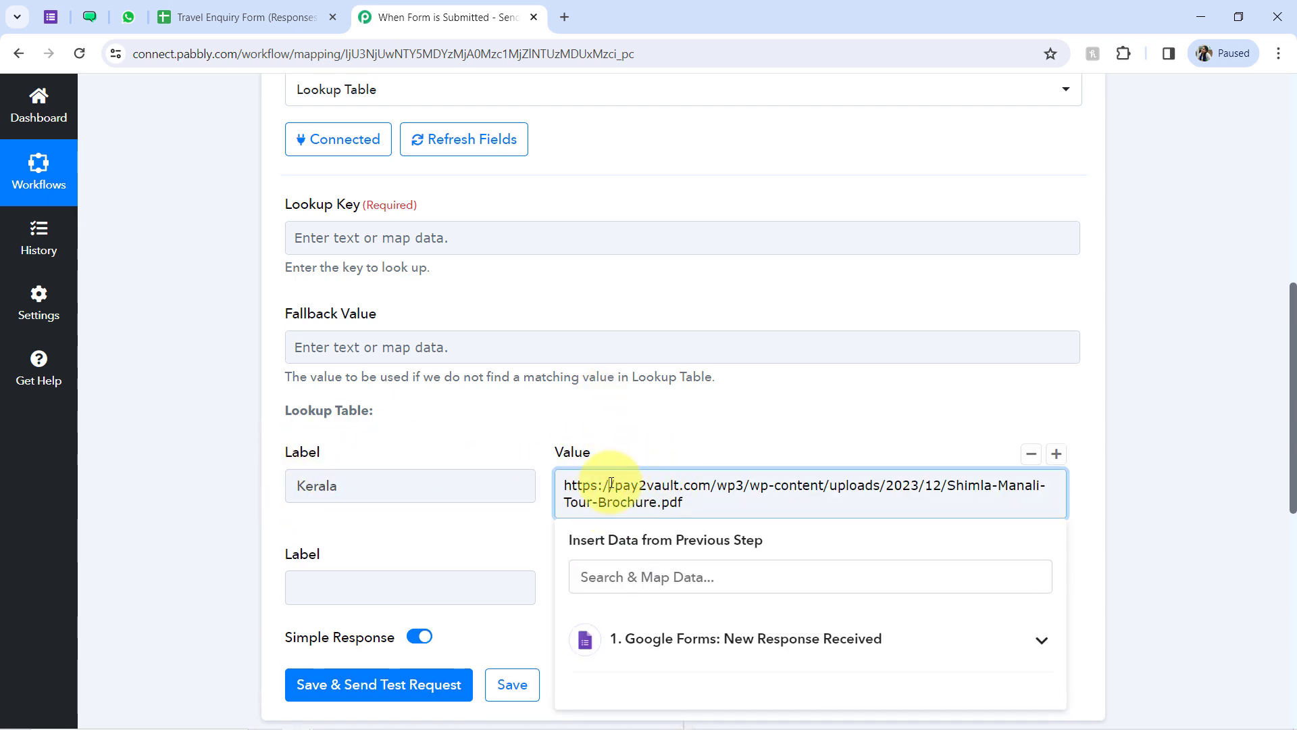
Copy the Shimla-Manali destination option from the Google Form and enter it as the second lookup row's label.
{"action": "left_click_drag", "start_coordinate": [611, 484], "coordinate": [661, 502]}
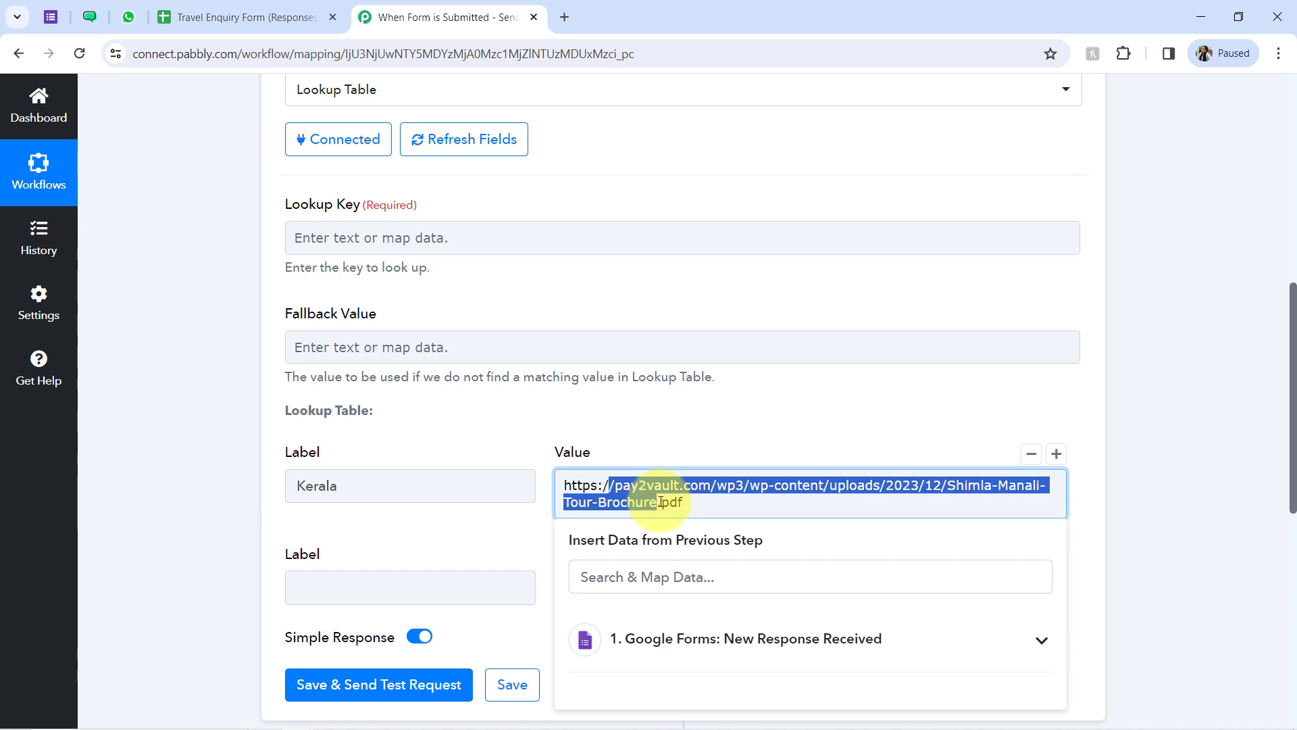
{"action": "left_click", "coordinate": [52, 16]}
{"action": "left_click", "coordinate": [325, 617]}
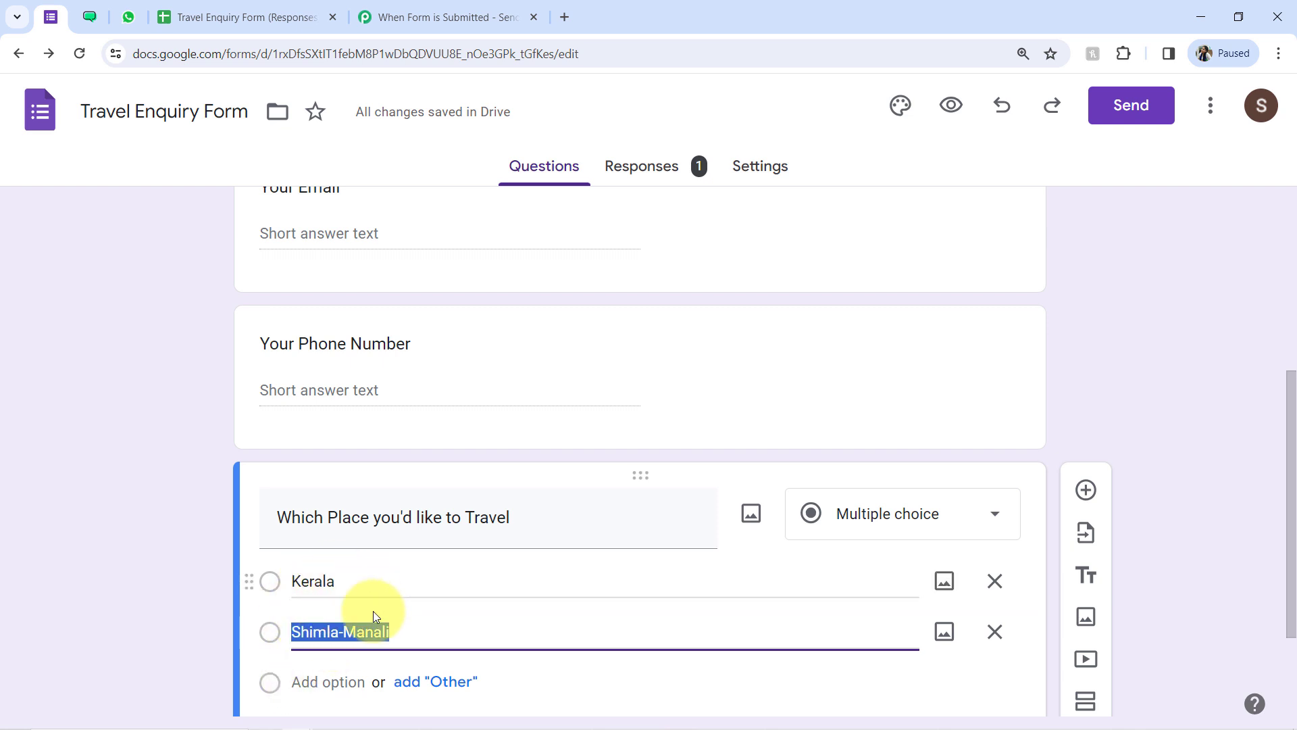
{"action": "left_click", "coordinate": [120, 462]}
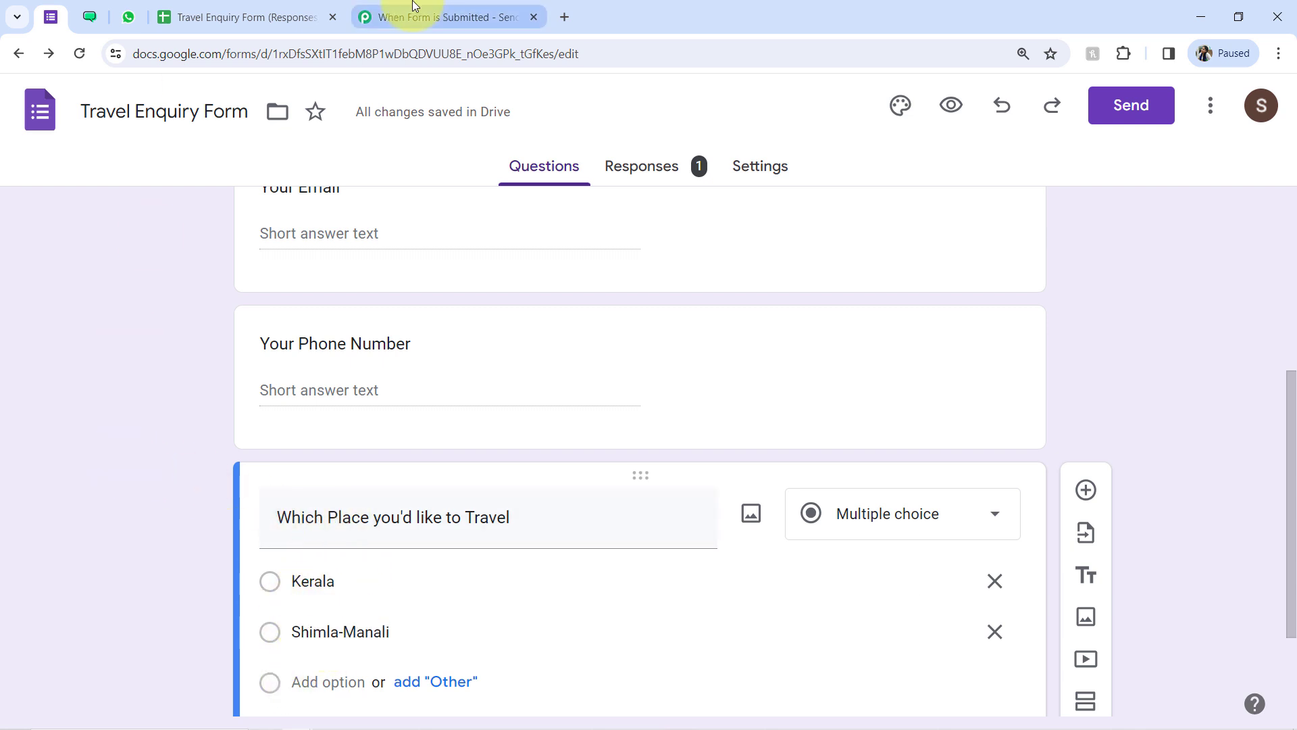
{"action": "left_click", "coordinate": [415, 13]}
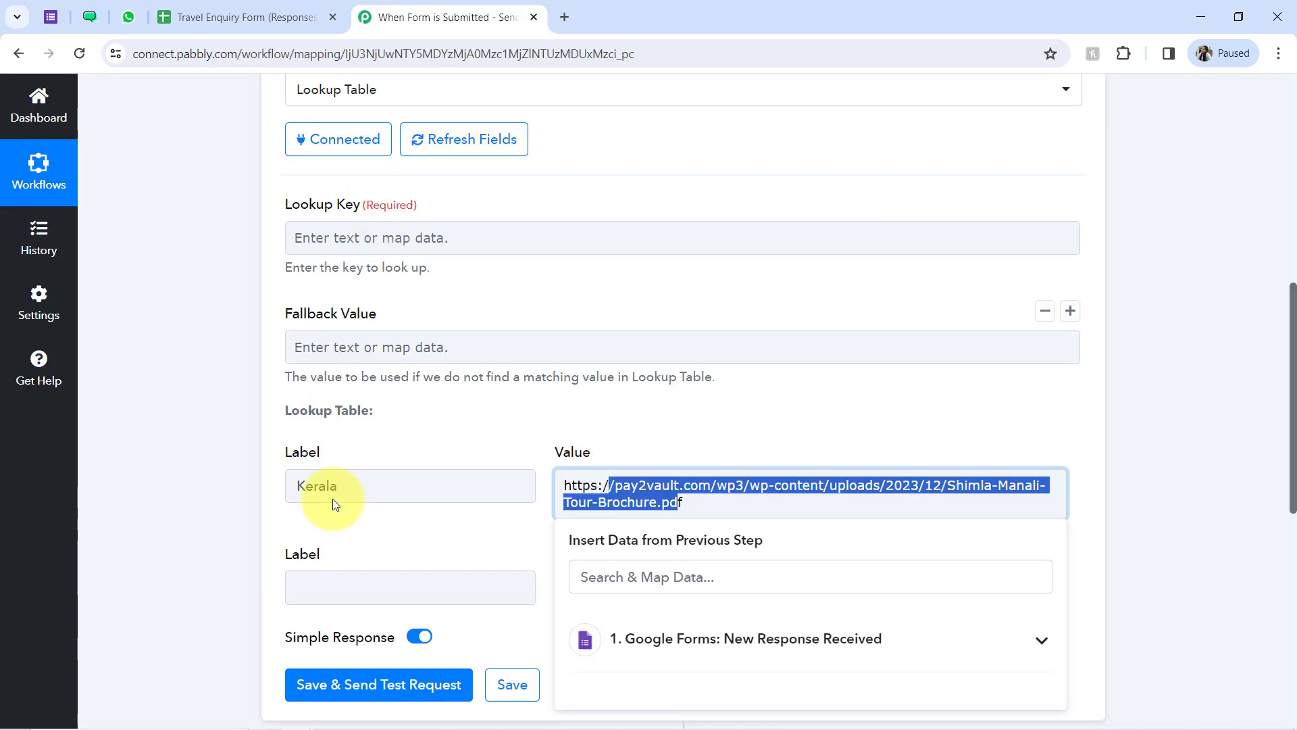
{"action": "left_click", "coordinate": [315, 587]}
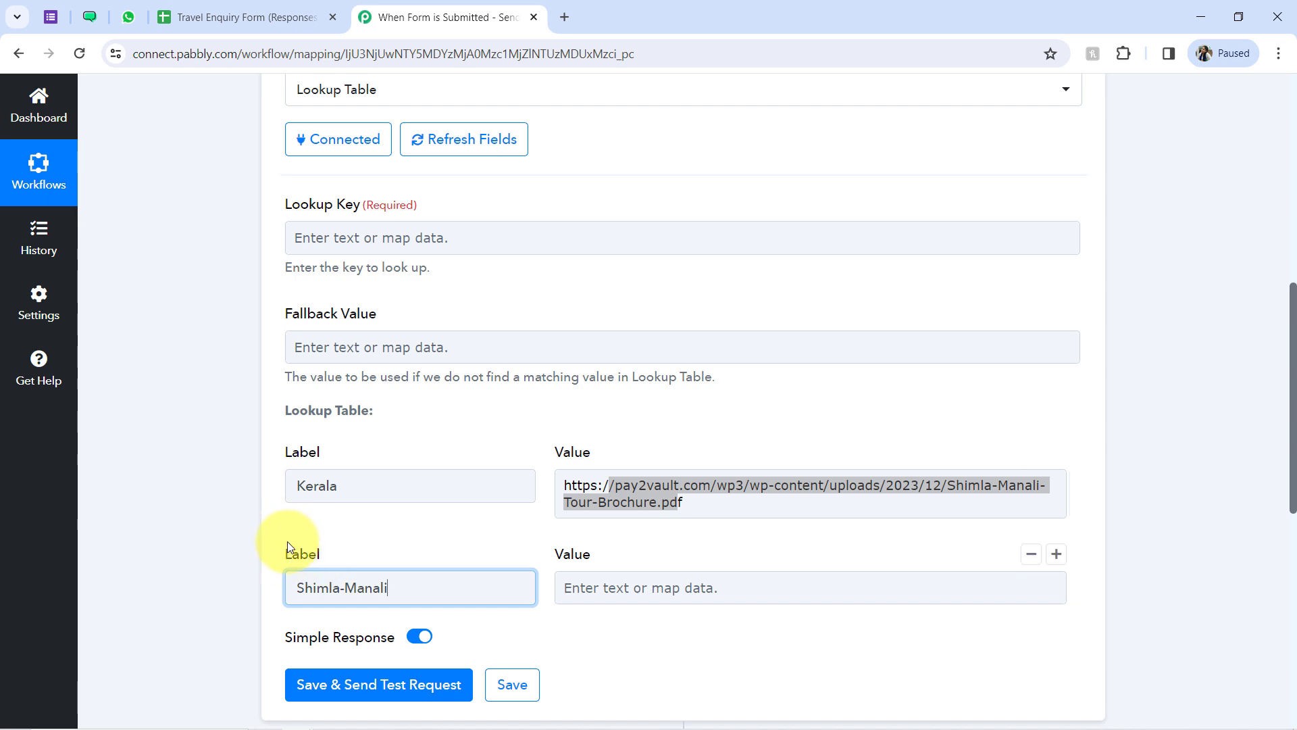
{"action": "left_click", "coordinate": [585, 598]}
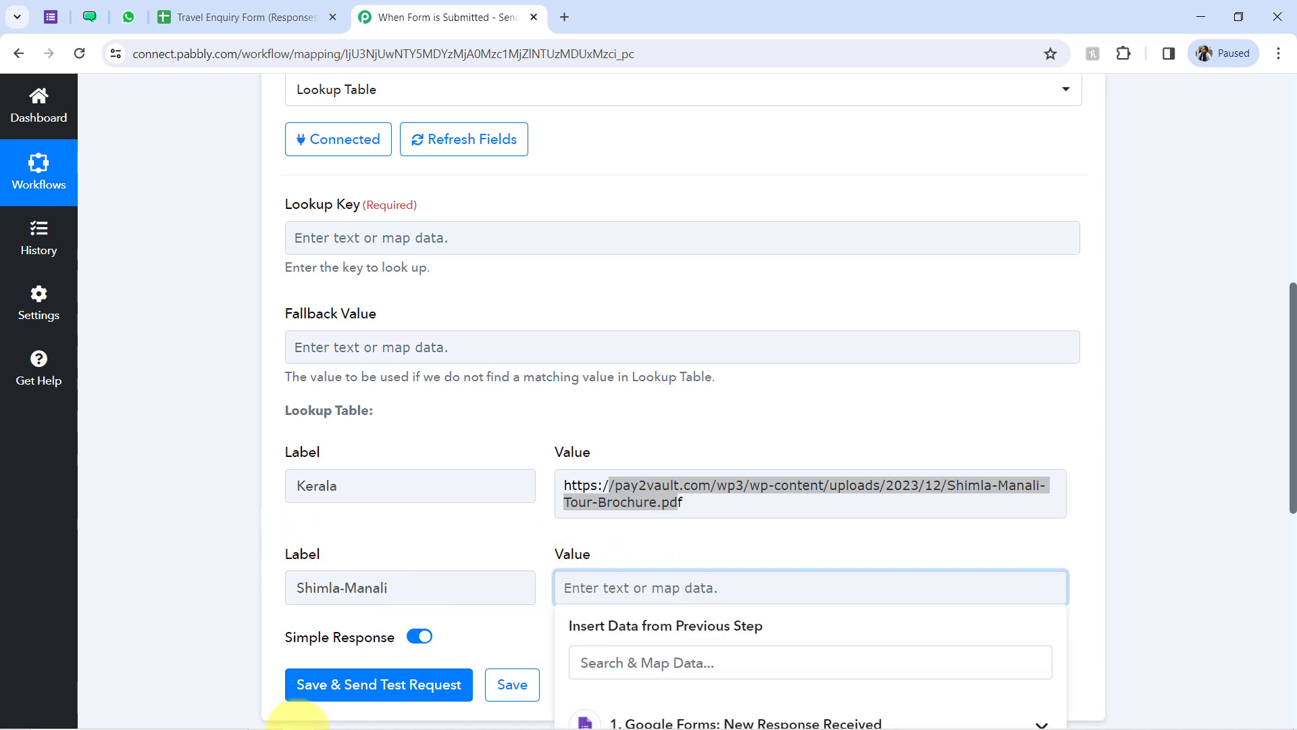
{"action": "left_click", "coordinate": [358, 716]}
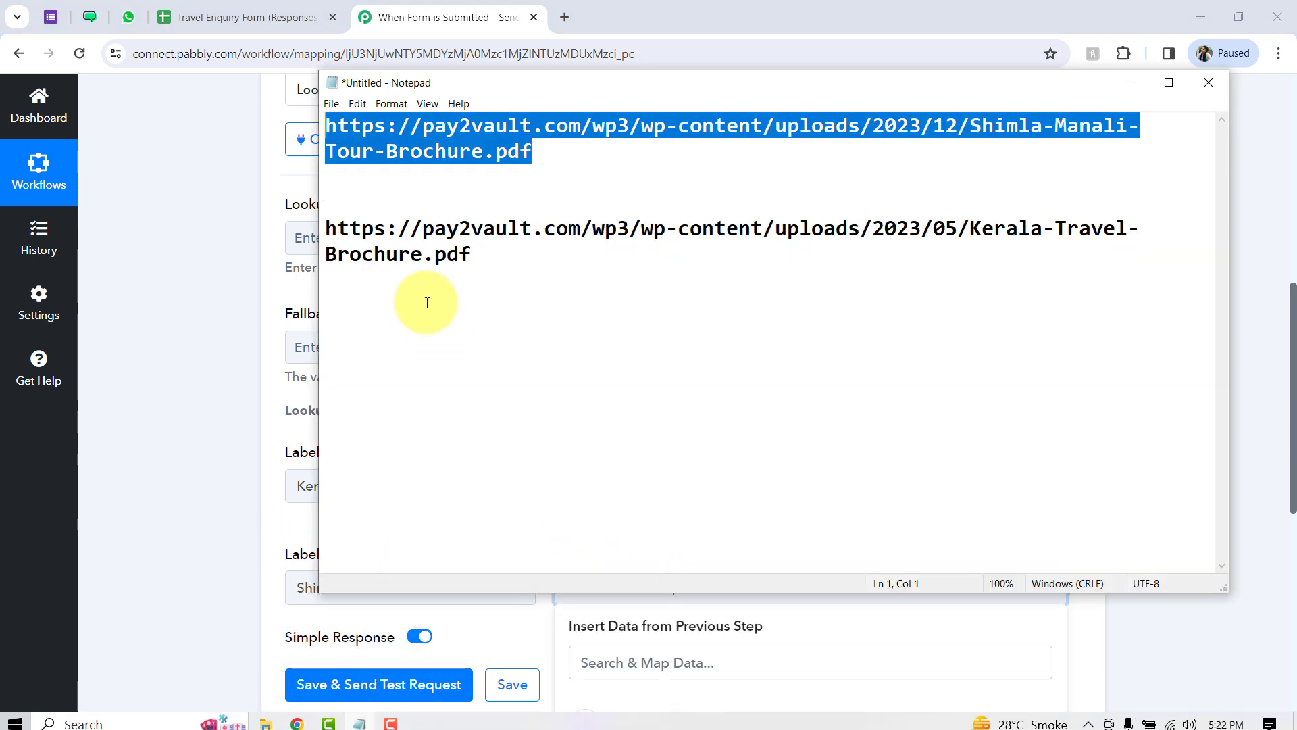
{"action": "left_click_drag", "start_coordinate": [970, 237], "coordinate": [773, 266]}
{"action": "left_click", "coordinate": [562, 264]}
{"action": "left_click_drag", "start_coordinate": [562, 263], "coordinate": [288, 238]}
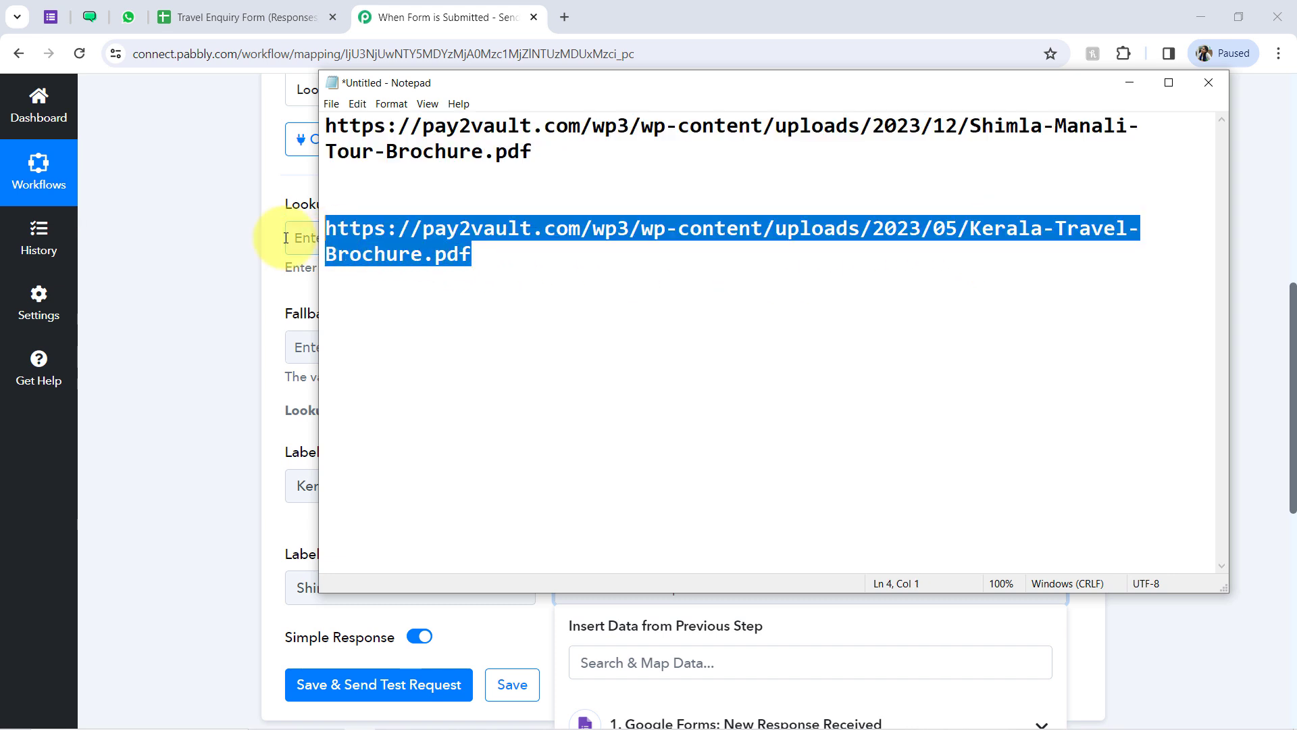
{"action": "left_click", "coordinate": [192, 421]}
{"action": "left_click", "coordinate": [955, 490]}
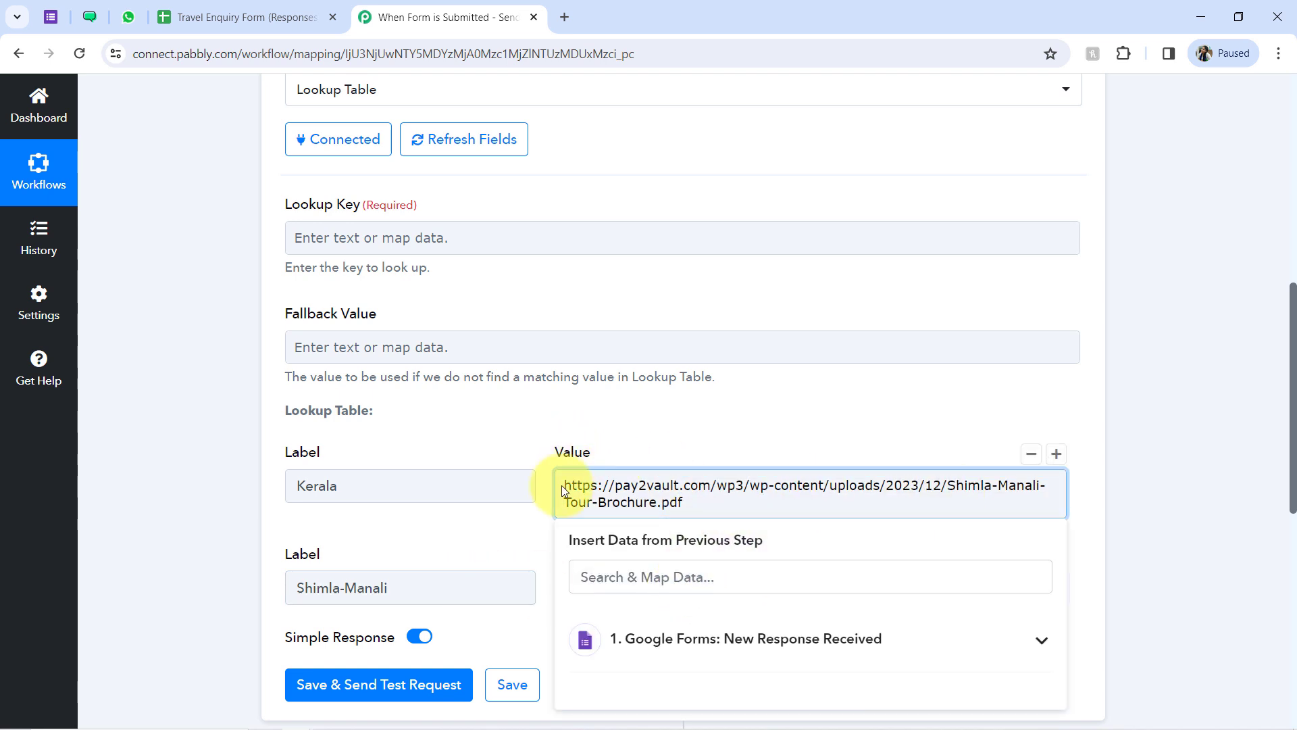
{"action": "triple_click", "coordinate": [579, 485]}
{"action": "type", "text": "https://pay2vault.com/wp3/wp-content/uploads/2023/05/Kerala-Travel-Brochure.pdf"}
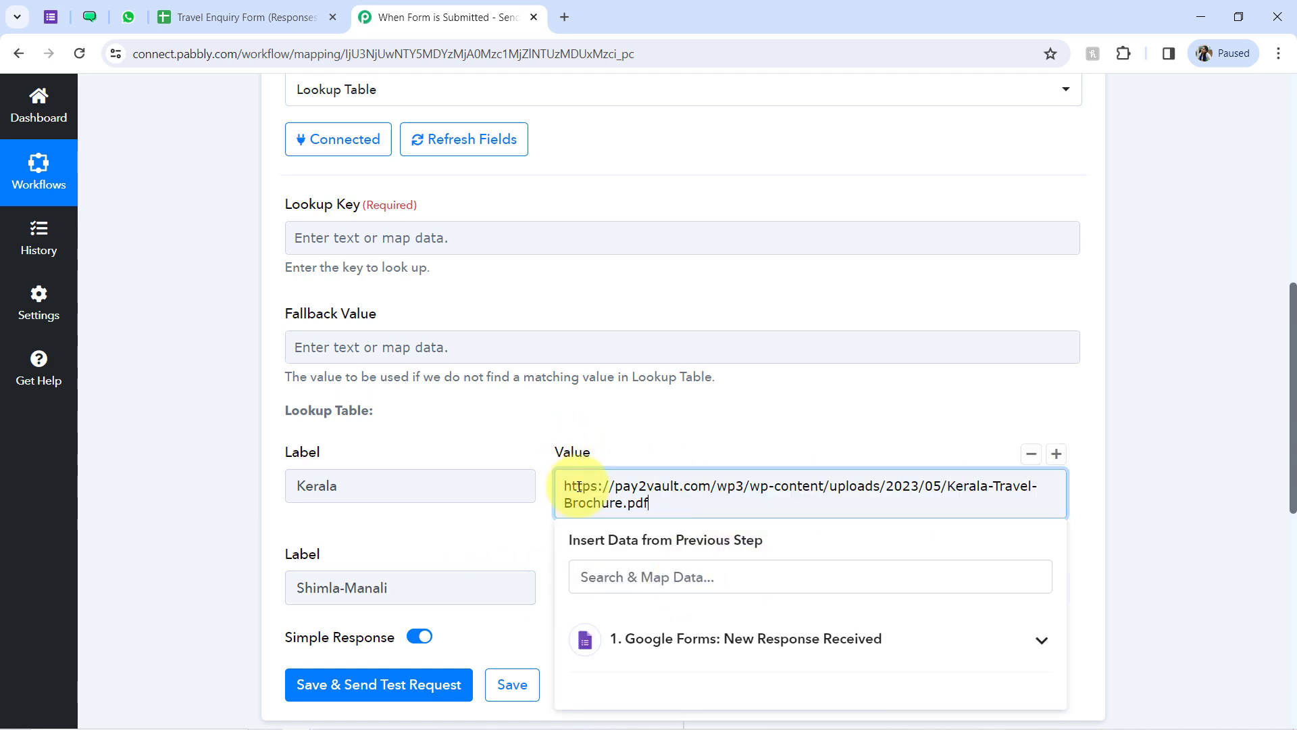
{"action": "double_click", "coordinate": [346, 483]}
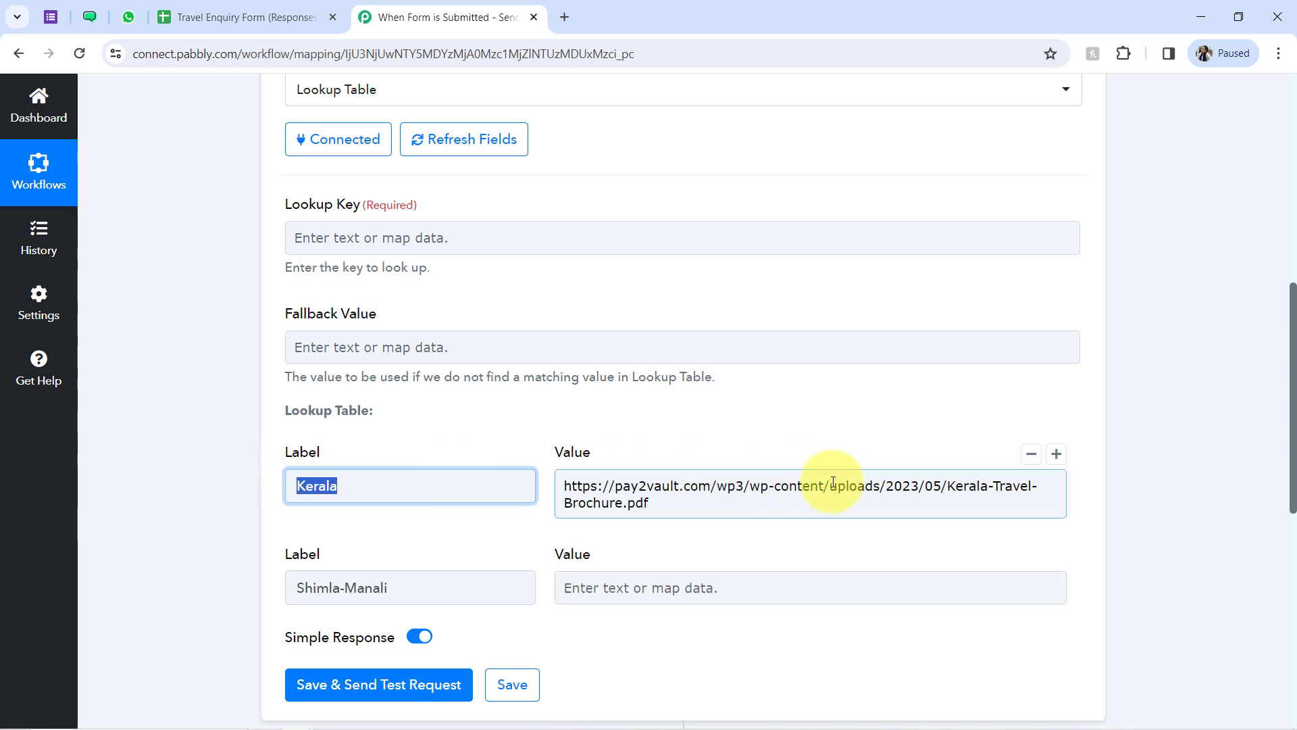
{"action": "double_click", "coordinate": [984, 494]}
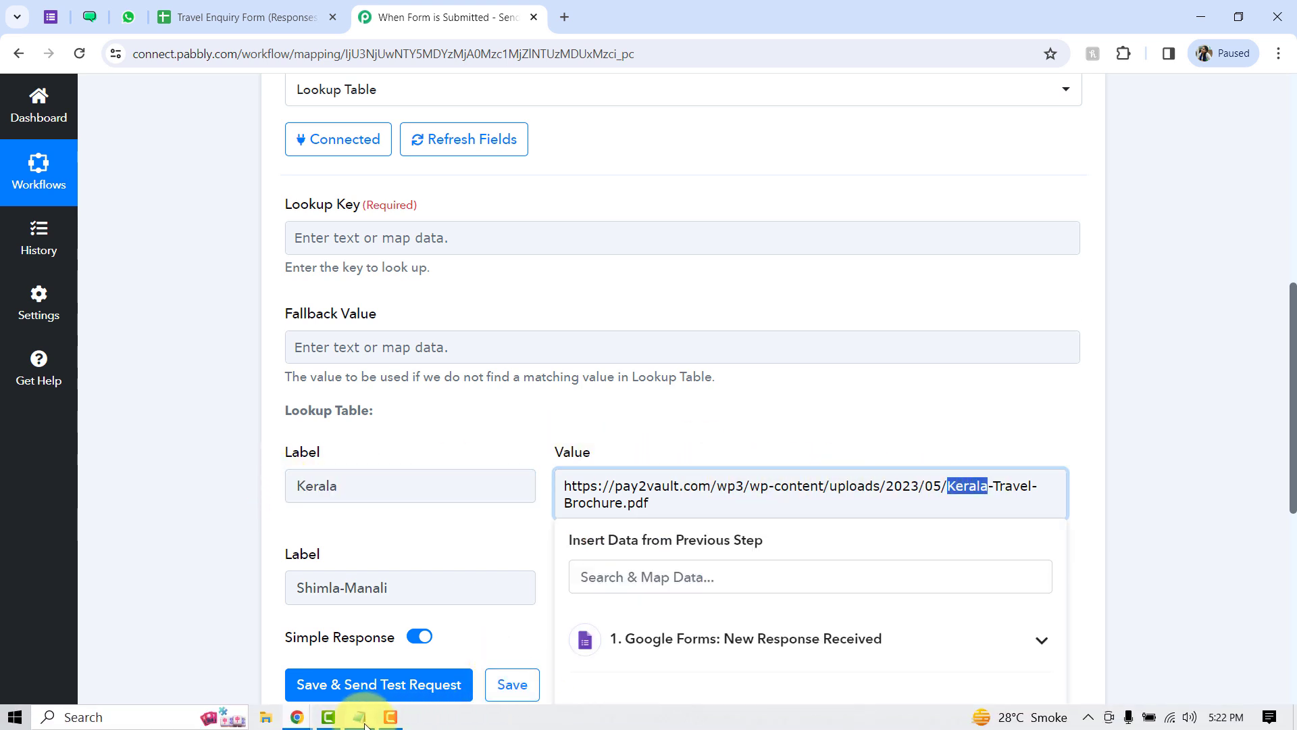
{"action": "left_click", "coordinate": [362, 720]}
{"action": "left_click_drag", "start_coordinate": [533, 152], "coordinate": [279, 135]}
{"action": "key", "text": "ctrl+c"}
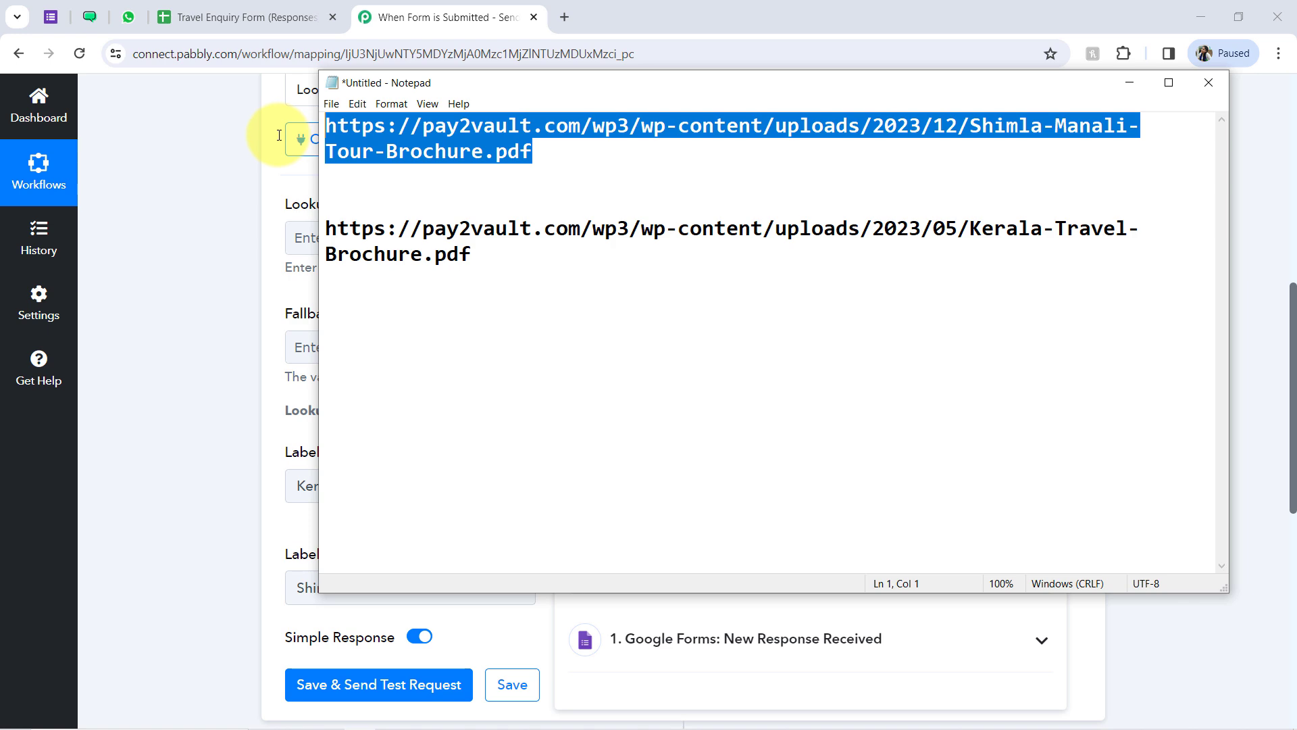
{"action": "left_click", "coordinate": [288, 250]}
{"action": "left_click", "coordinate": [759, 585]}
{"action": "key", "text": "ctrl+v"}
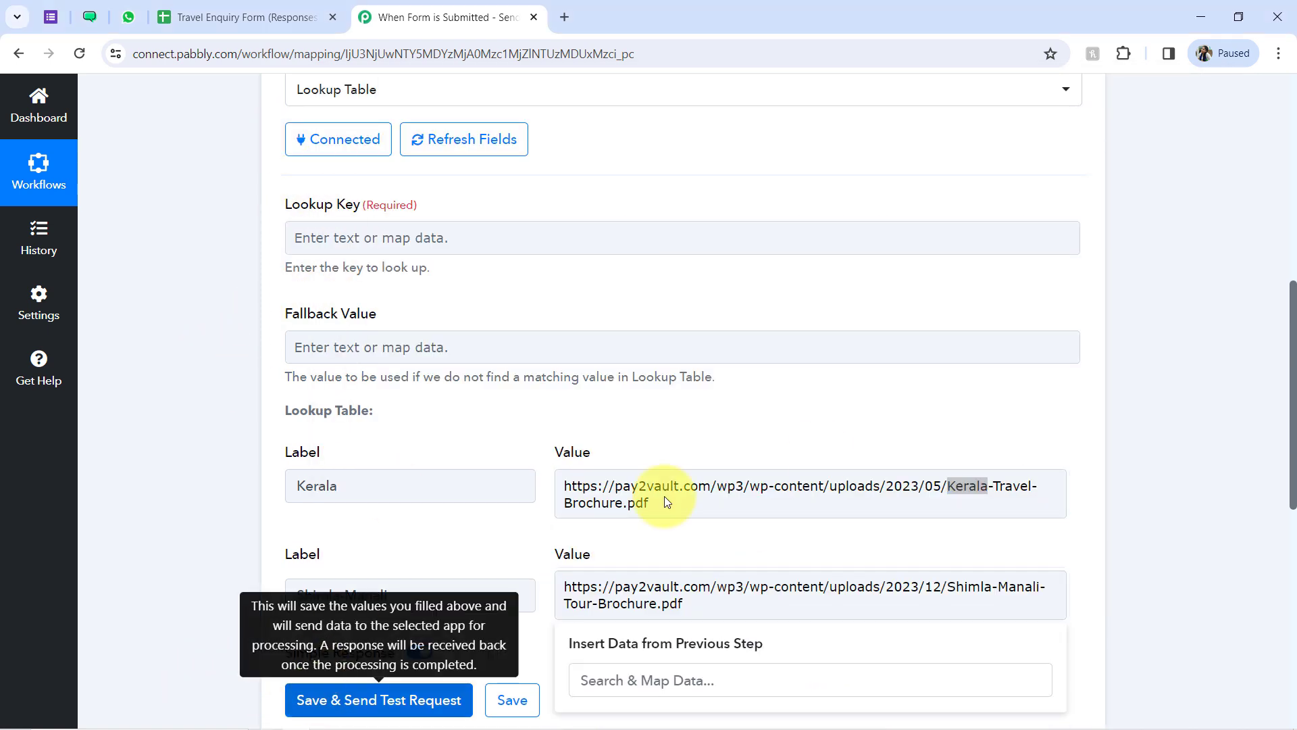
{"action": "left_click", "coordinate": [317, 699]}
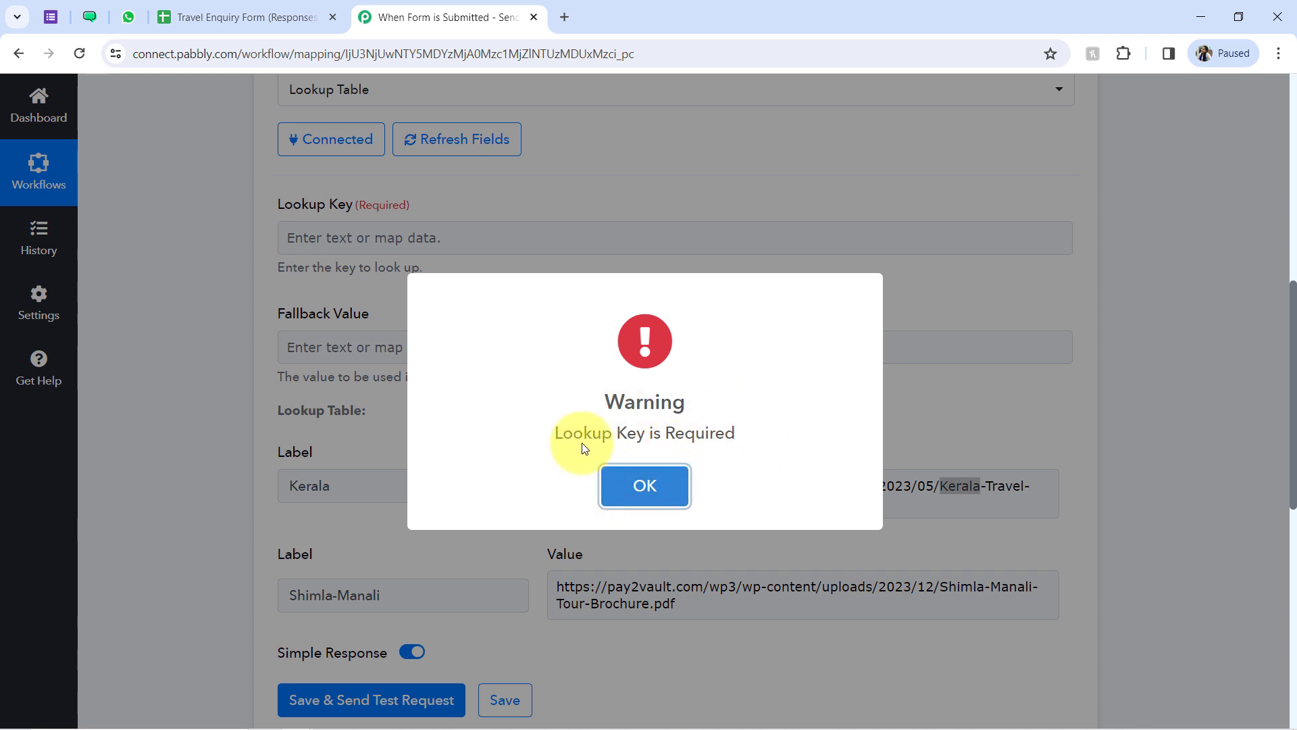
{"action": "left_click", "coordinate": [631, 495]}
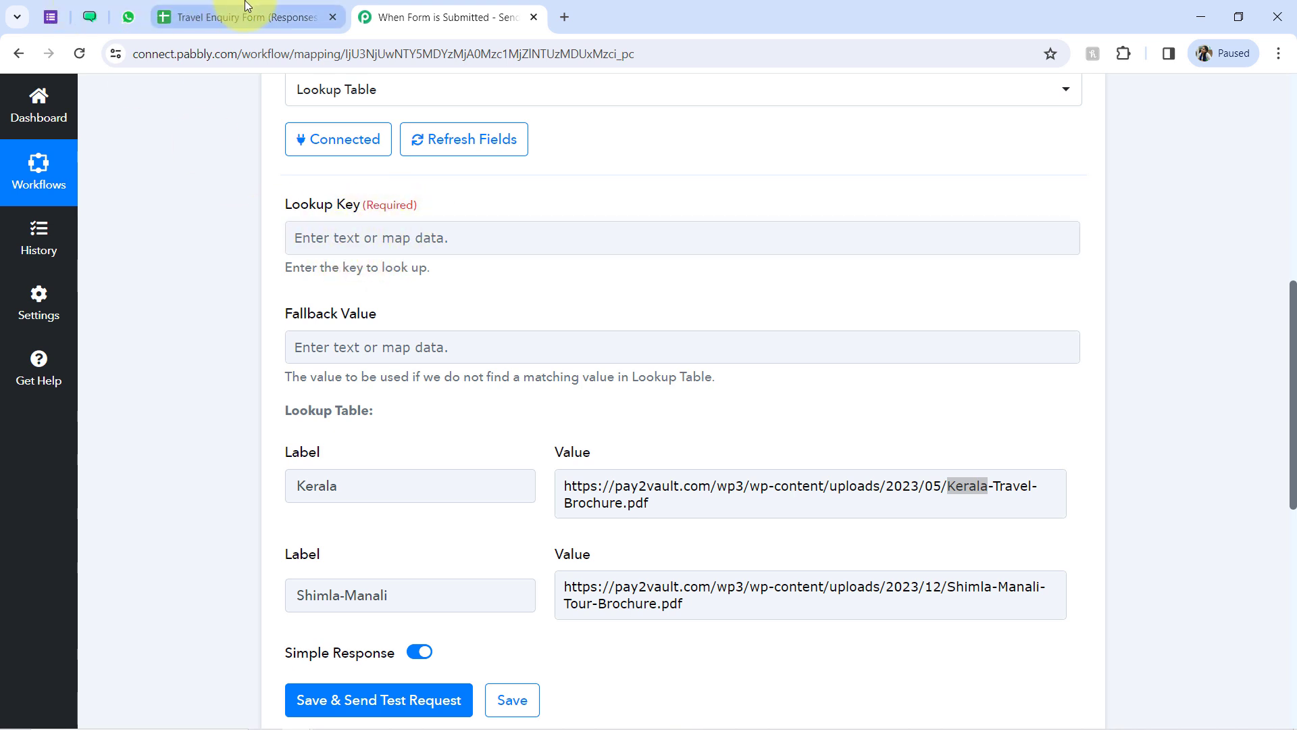
Examine the destination answer in the response sheet and in the Google Forms trigger's captured response.
{"action": "left_click", "coordinate": [229, 15]}
{"action": "left_click", "coordinate": [963, 301]}
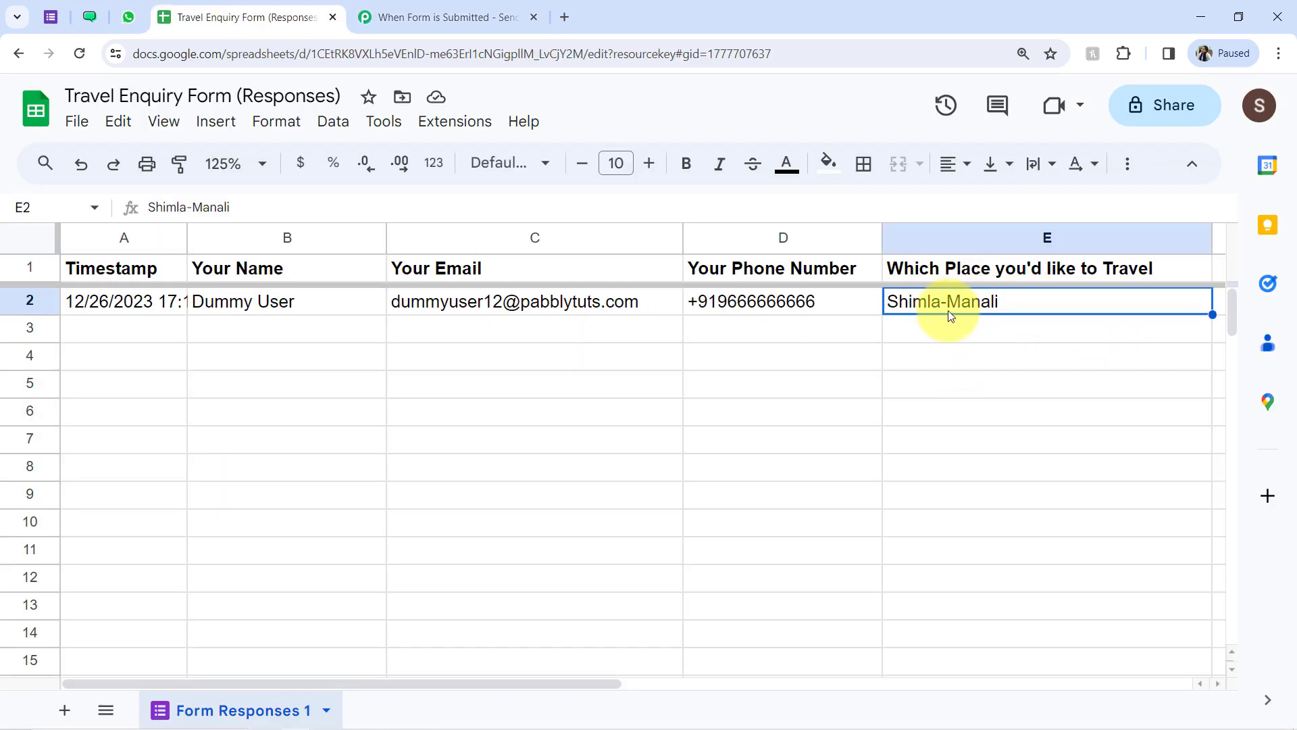
{"action": "left_click", "coordinate": [453, 15]}
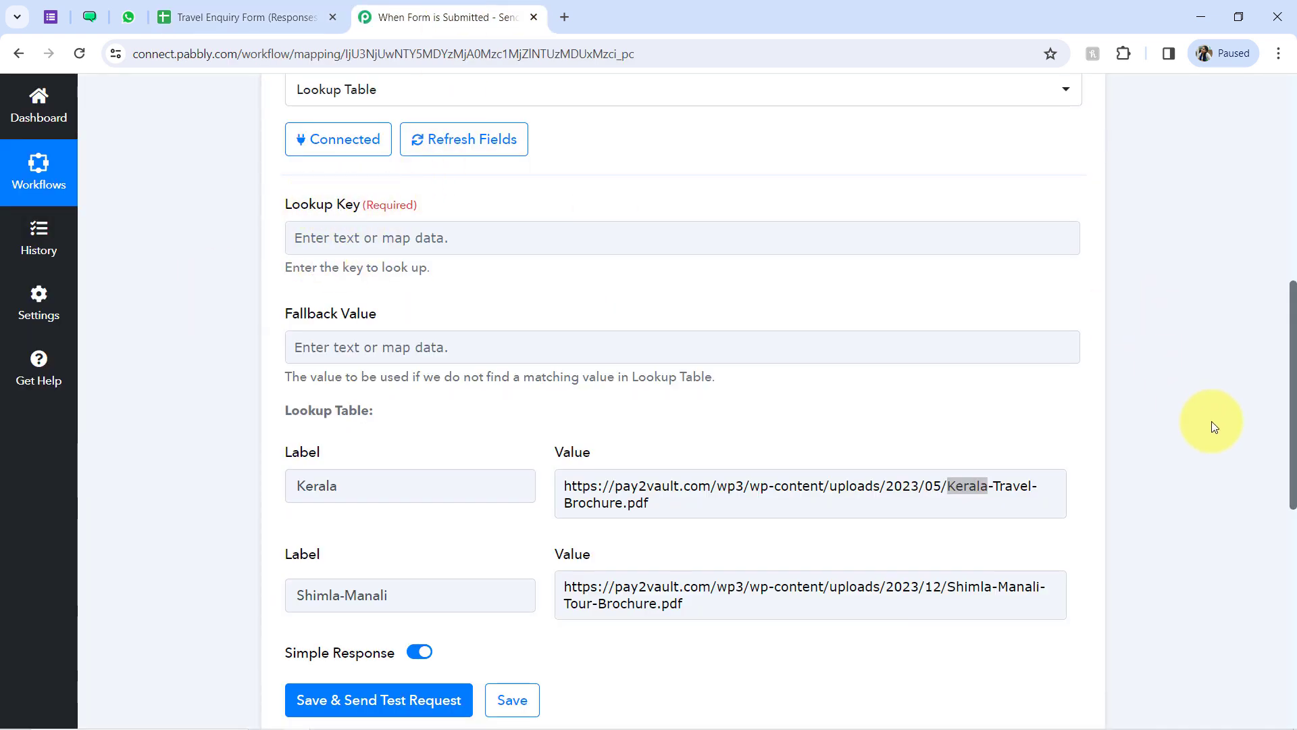
{"action": "left_click_drag", "start_coordinate": [1294, 466], "coordinate": [1287, 302]}
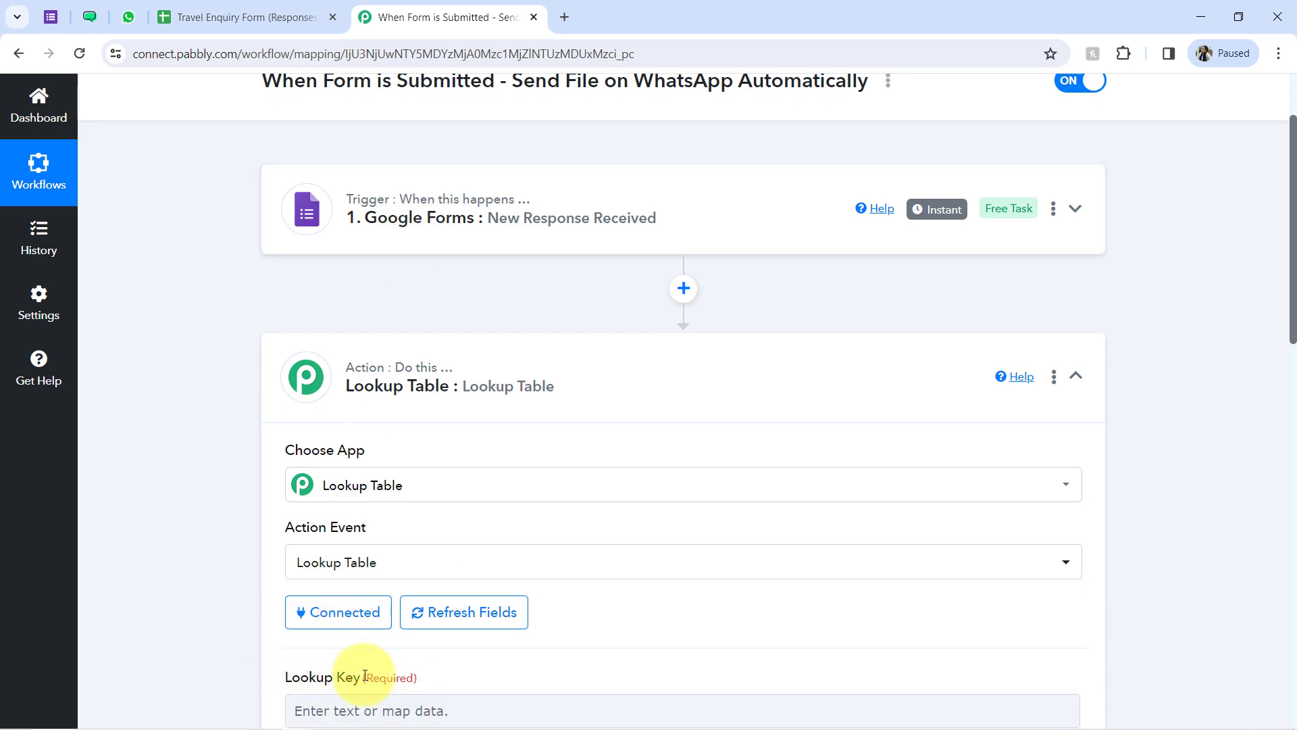
{"action": "left_click", "coordinate": [376, 215]}
{"action": "scroll", "coordinate": [1281, 208], "scroll_direction": "up", "scroll_amount": 2}
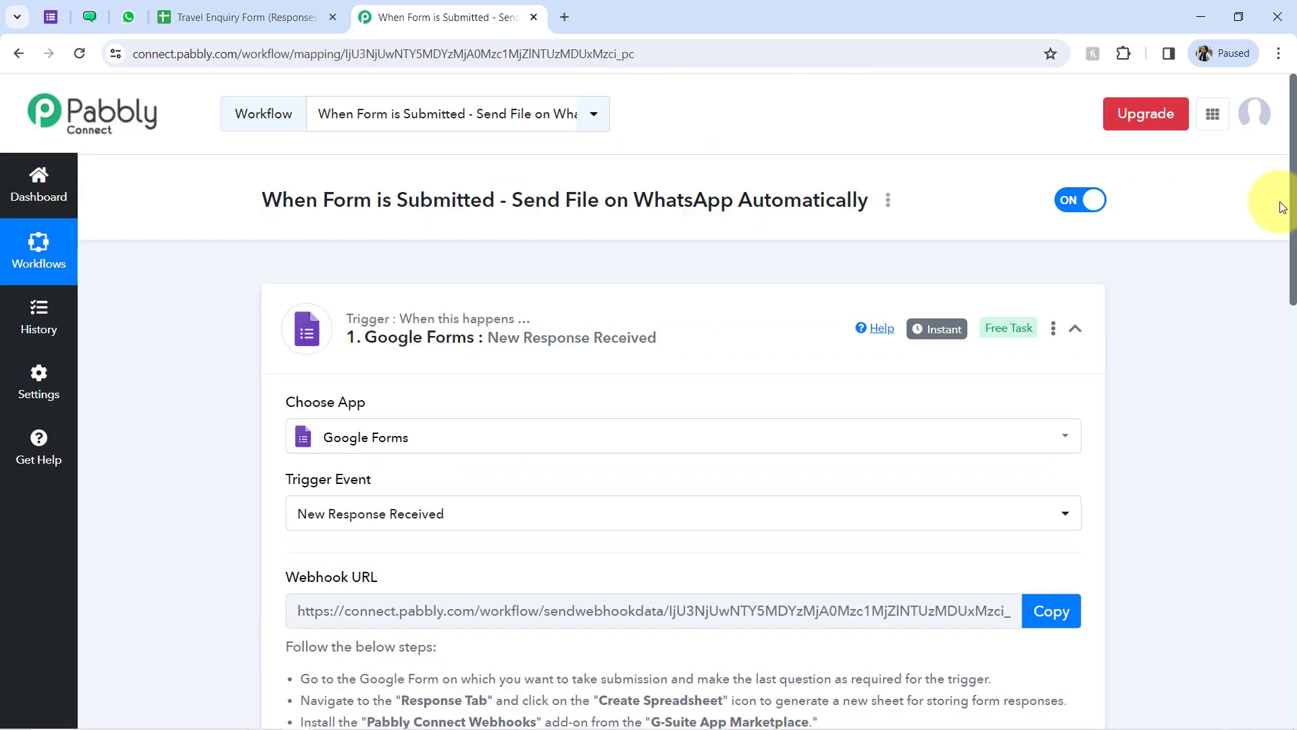
{"action": "left_click_drag", "start_coordinate": [1292, 202], "coordinate": [1279, 472]}
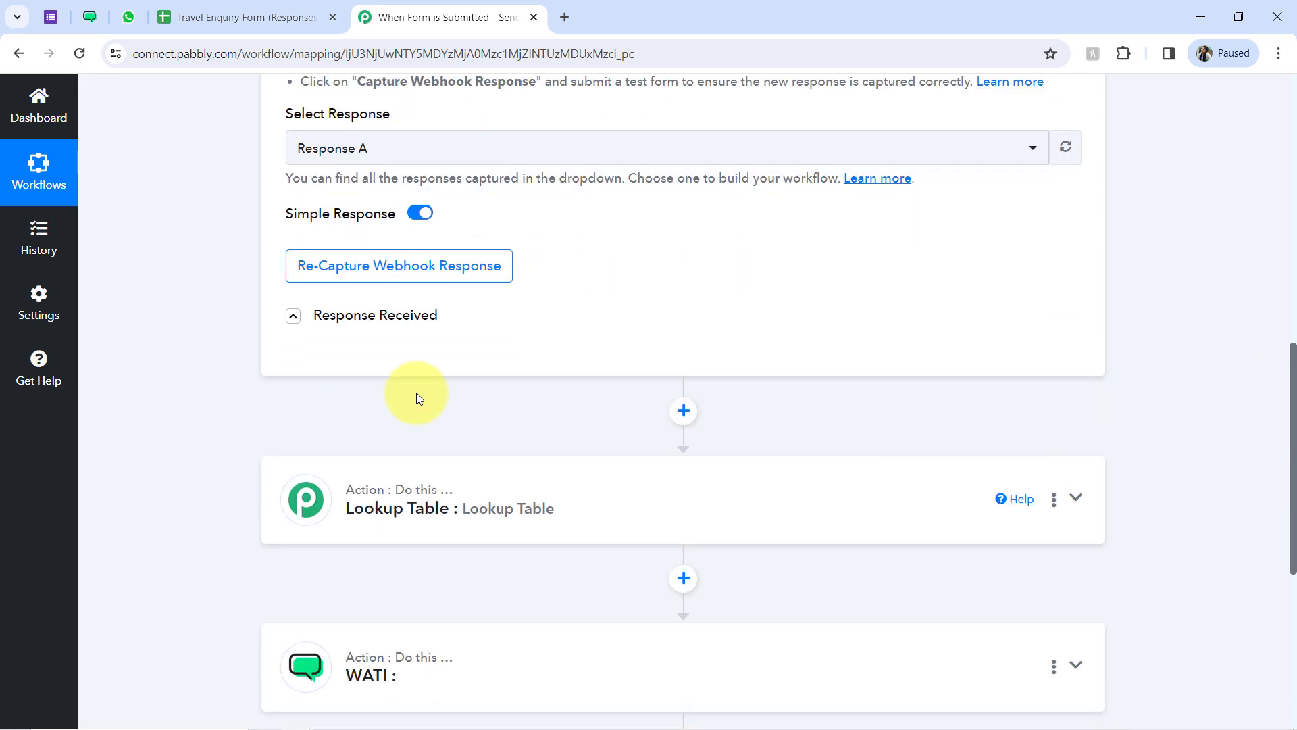
{"action": "left_click", "coordinate": [399, 322]}
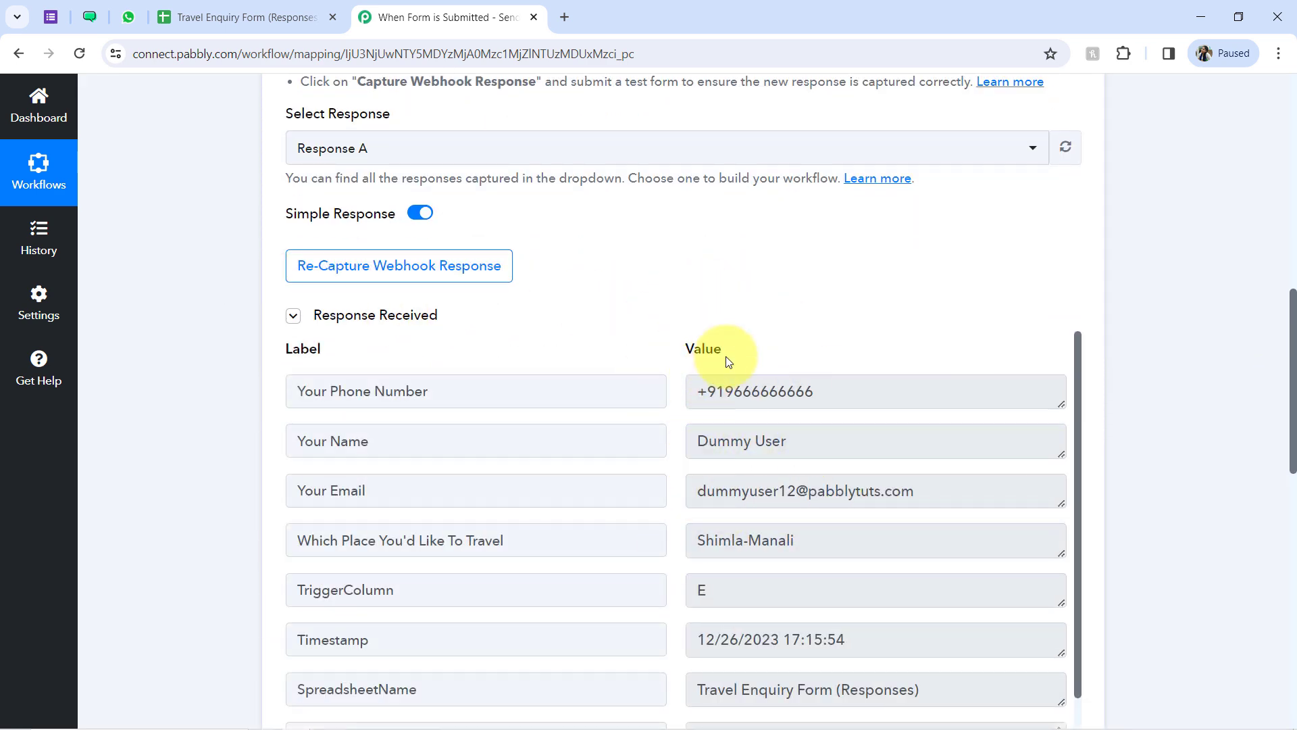
{"action": "triple_click", "coordinate": [782, 537]}
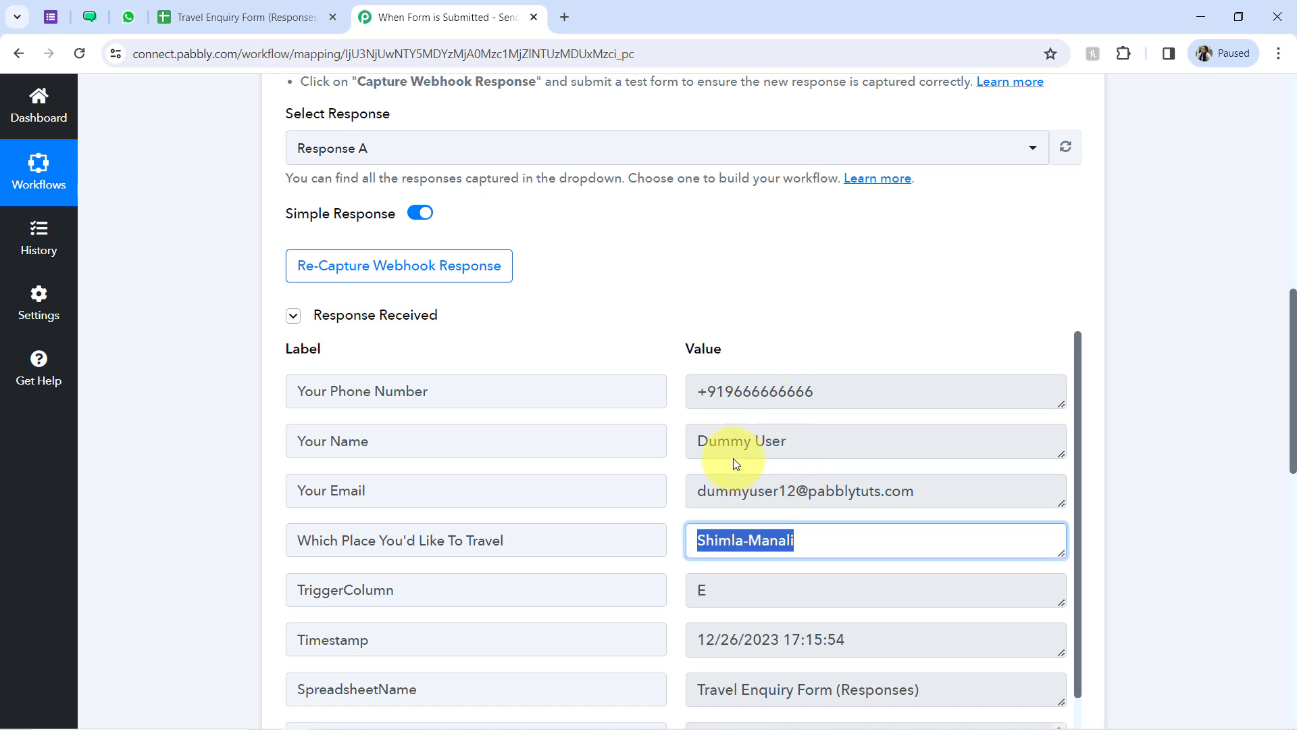
{"action": "left_click_drag", "start_coordinate": [1293, 399], "coordinate": [1274, 599]}
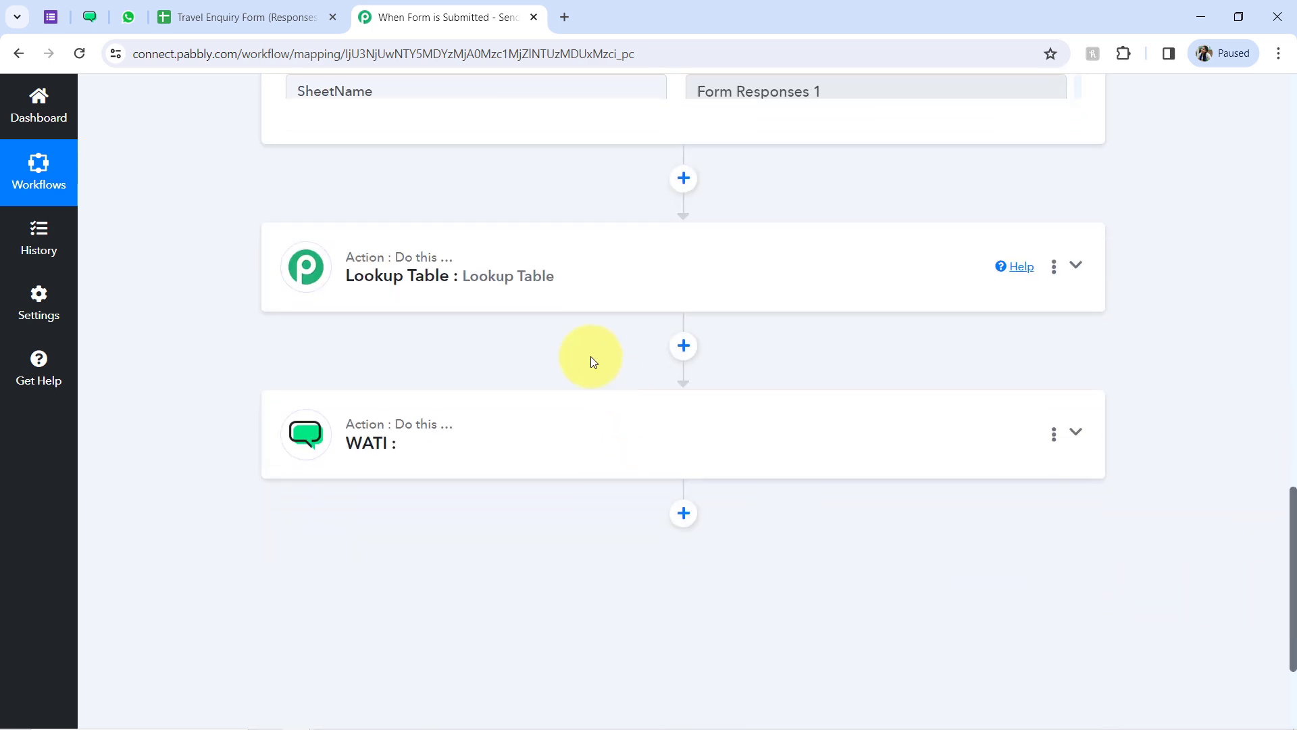
Map the Lookup Table action's lookup key to the form response's Which Place You'd Like To Travel answer.
{"action": "left_click", "coordinate": [451, 279]}
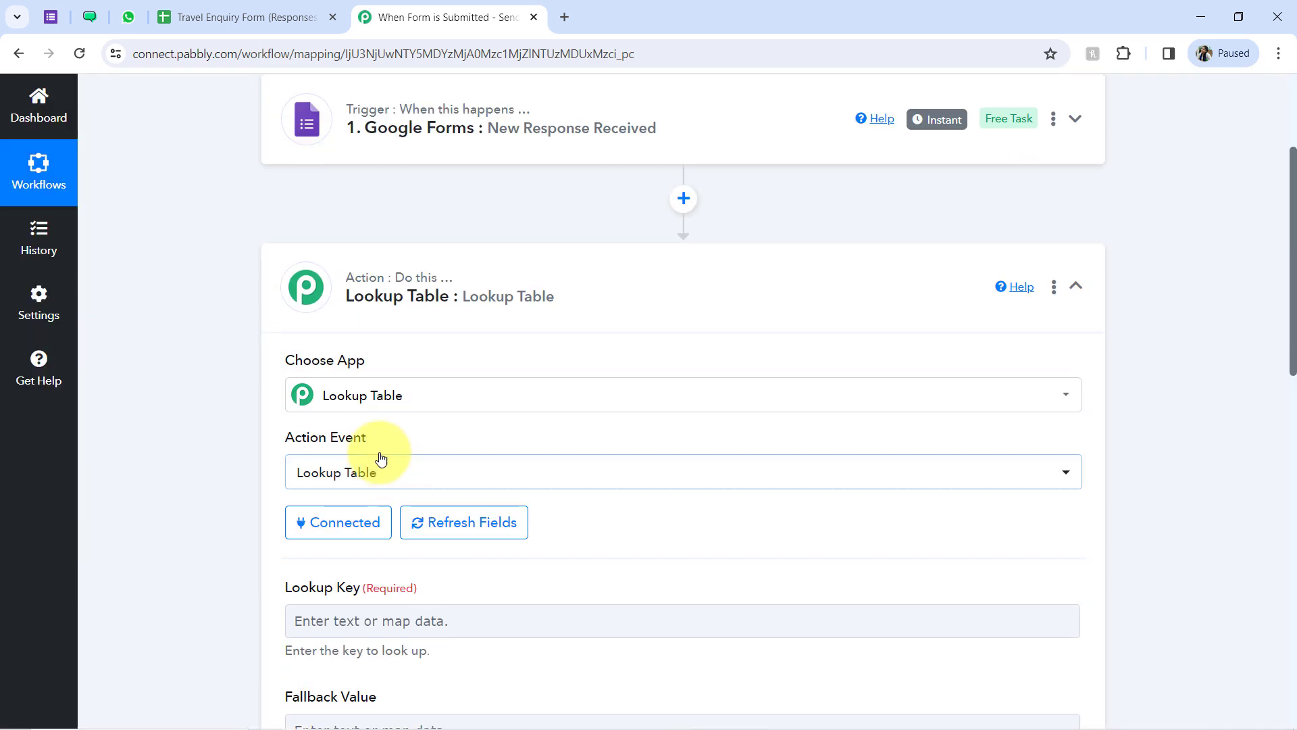
{"action": "left_click_drag", "start_coordinate": [1292, 290], "coordinate": [1274, 386]}
{"action": "left_click", "coordinate": [337, 353]}
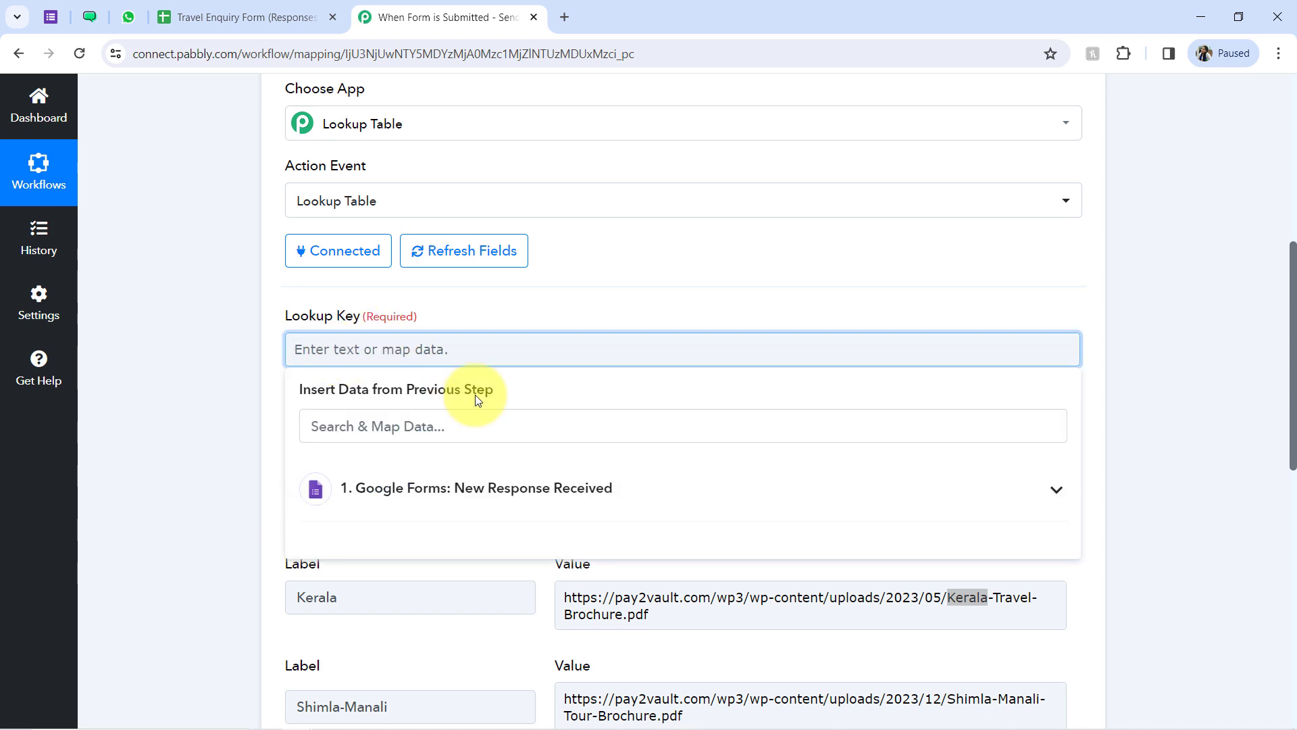
{"action": "left_click", "coordinate": [419, 491]}
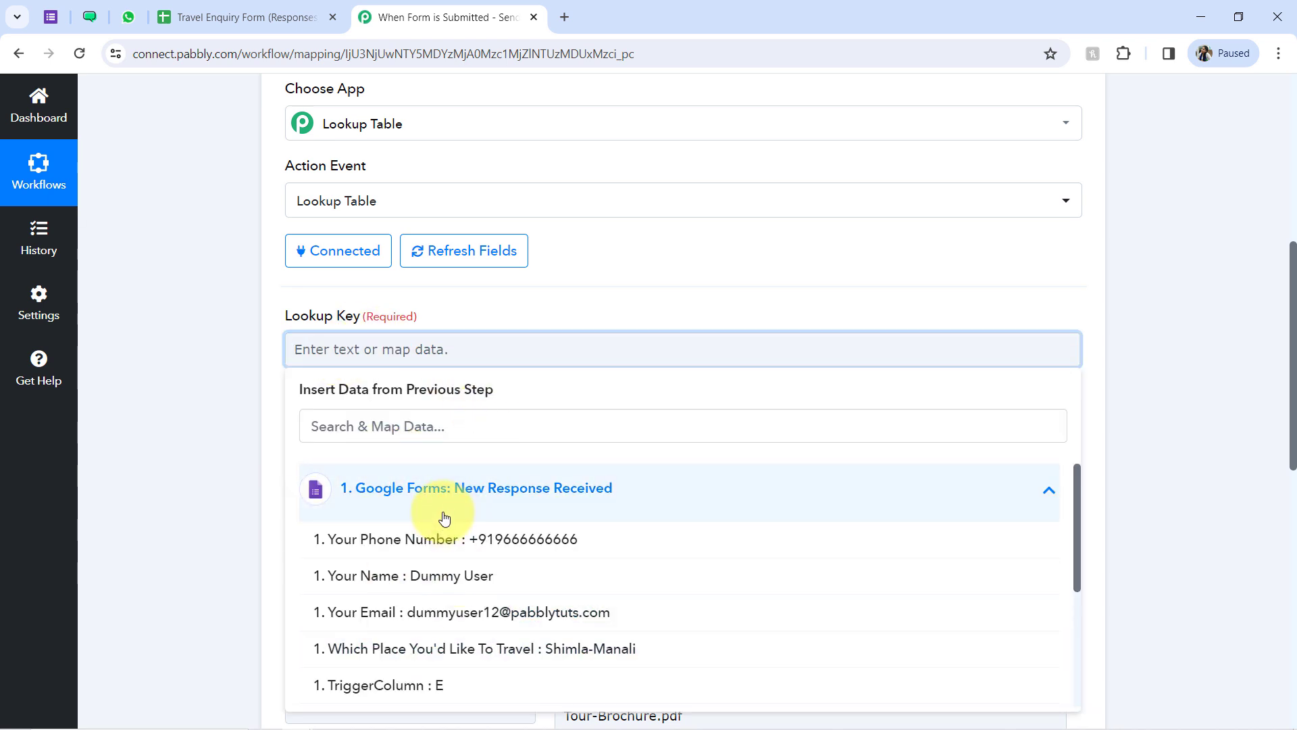
{"action": "left_click", "coordinate": [585, 648]}
{"action": "left_click", "coordinate": [144, 370]}
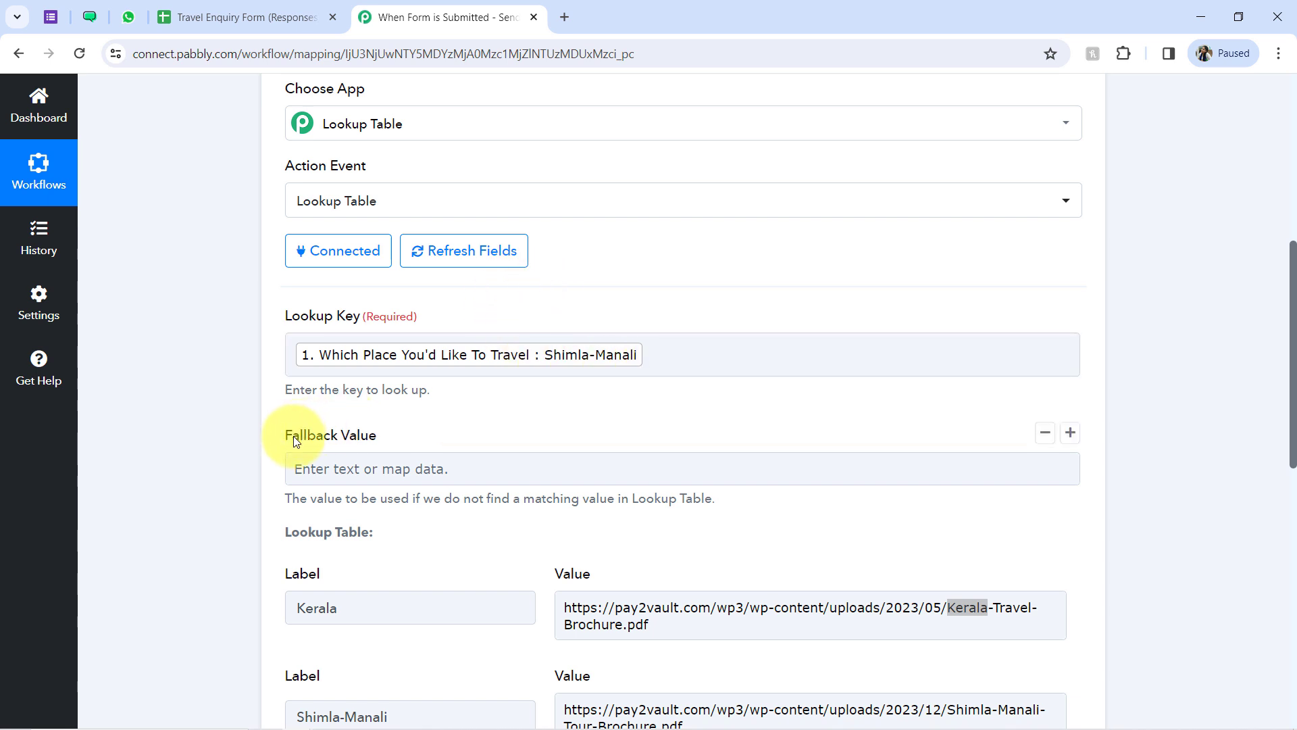
Leave the fallback value empty, save the Lookup Table action and send its test request.
{"action": "left_click_drag", "start_coordinate": [293, 436], "coordinate": [402, 439]}
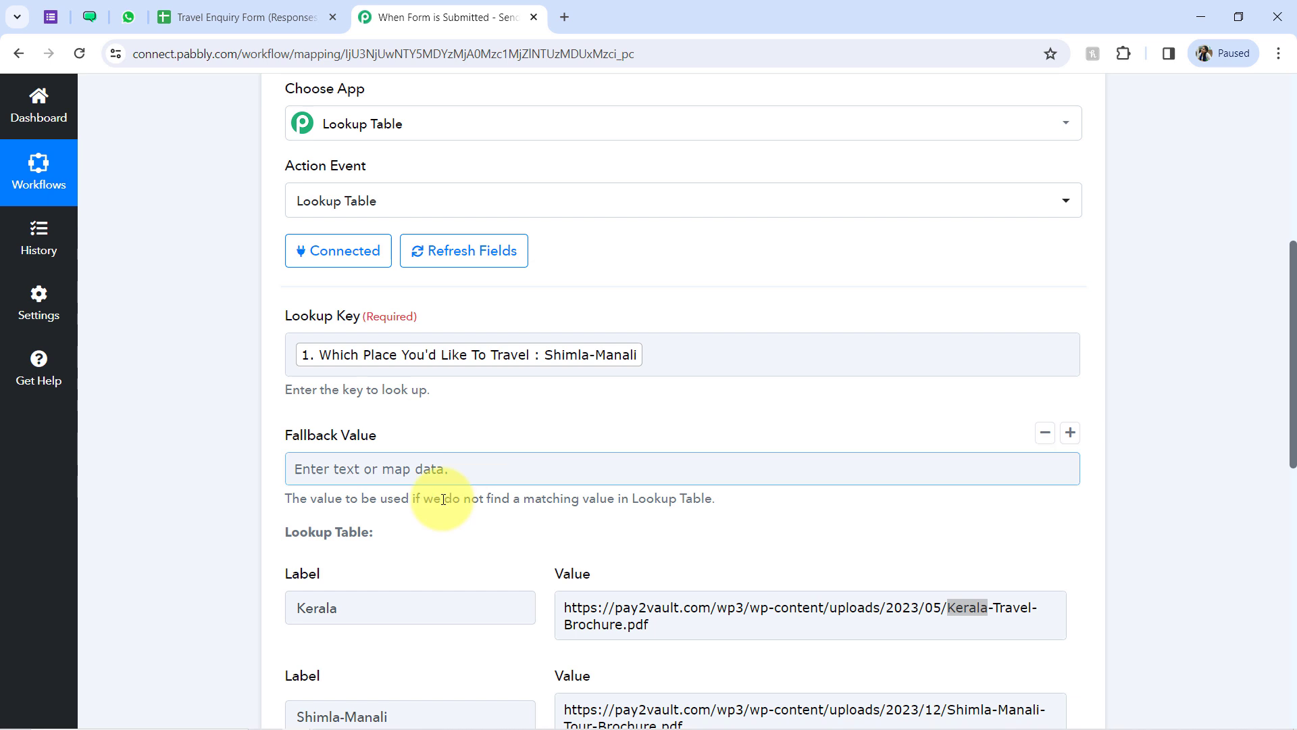
{"action": "left_click", "coordinate": [388, 468]}
{"action": "left_click", "coordinate": [220, 492]}
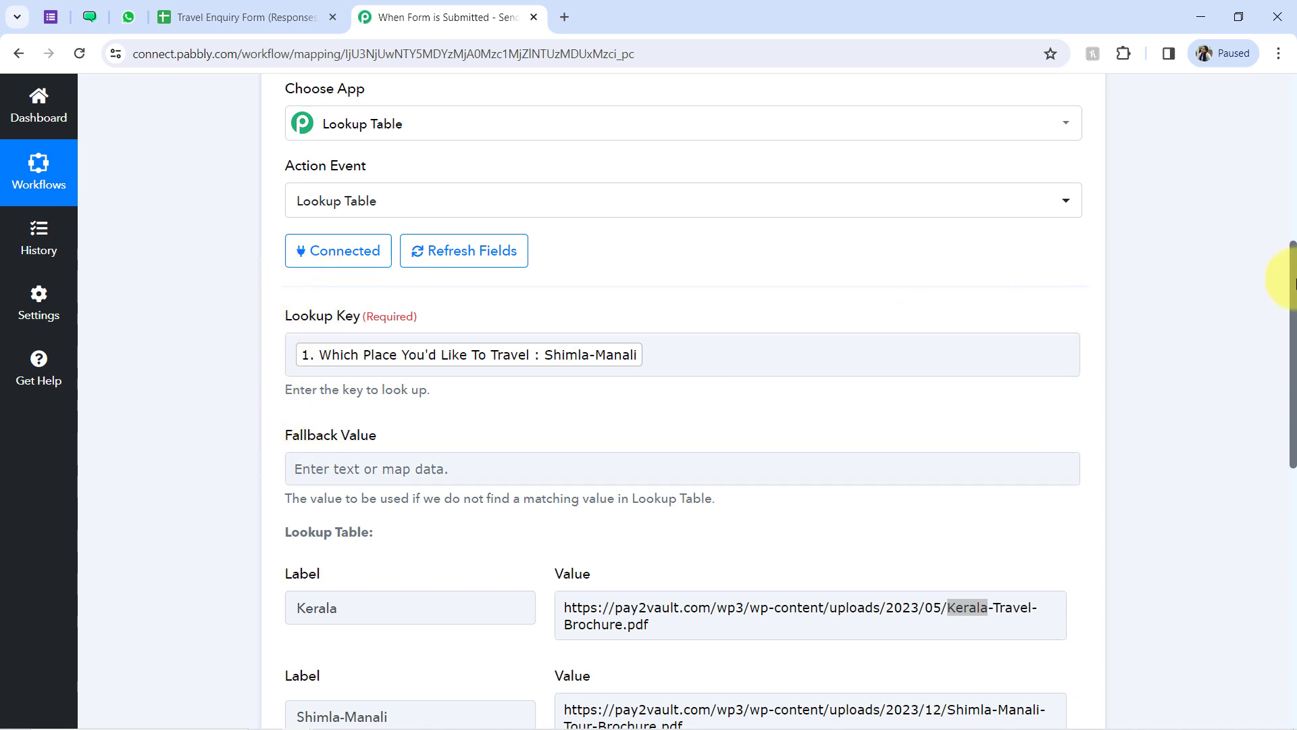
{"action": "scroll", "coordinate": [1292, 282], "scroll_direction": "down", "scroll_amount": 3}
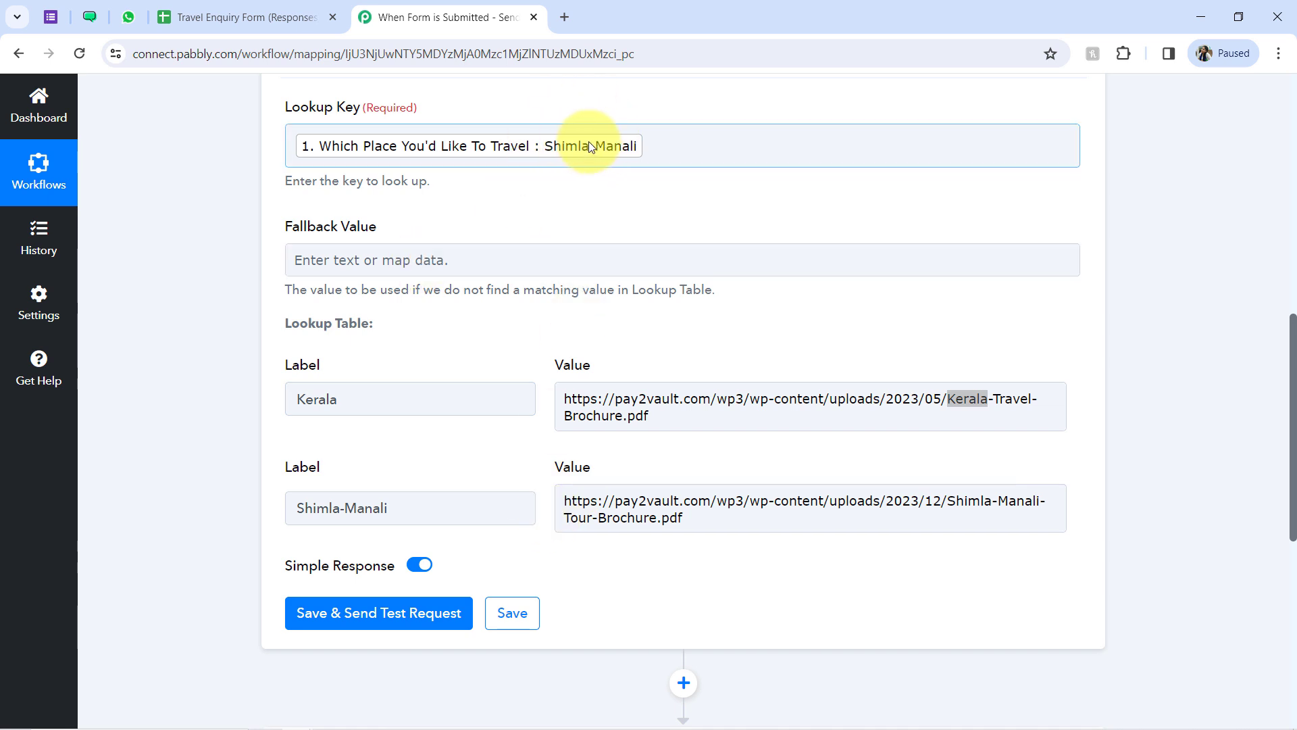
{"action": "left_click_drag", "start_coordinate": [622, 503], "coordinate": [696, 537]}
{"action": "left_click", "coordinate": [399, 618]}
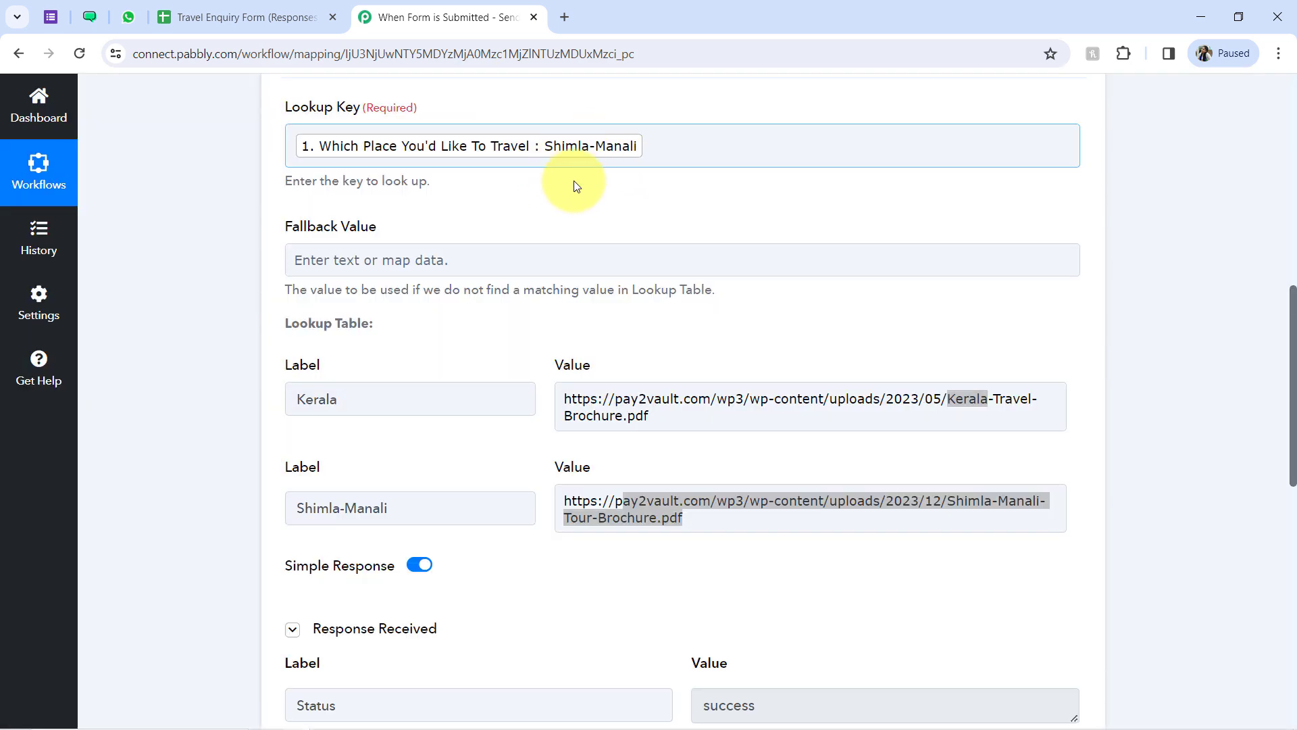
Enlarge the Result Value box in the lookup's received response and examine the returned brochure link.
{"action": "scroll", "coordinate": [1280, 432], "scroll_direction": "down", "scroll_amount": 5}
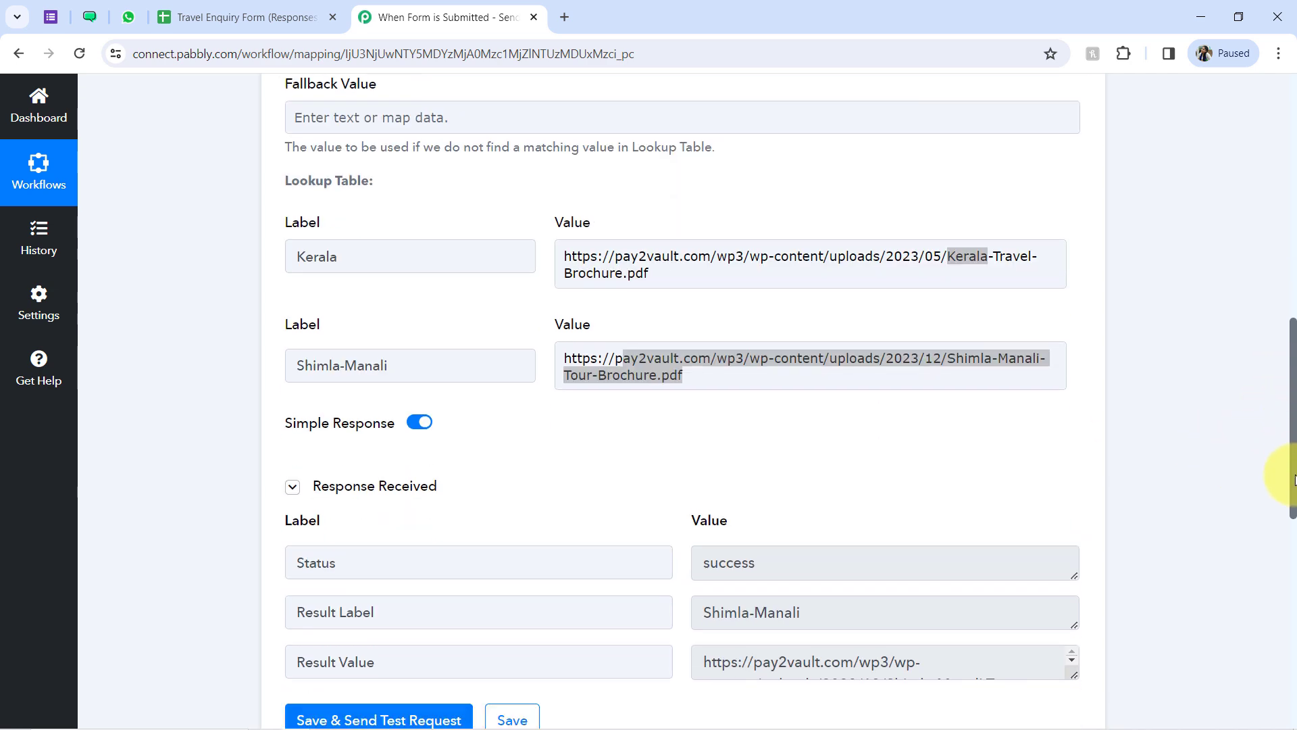
{"action": "left_click_drag", "start_coordinate": [1075, 459], "coordinate": [1074, 548]}
{"action": "triple_click", "coordinate": [900, 446]}
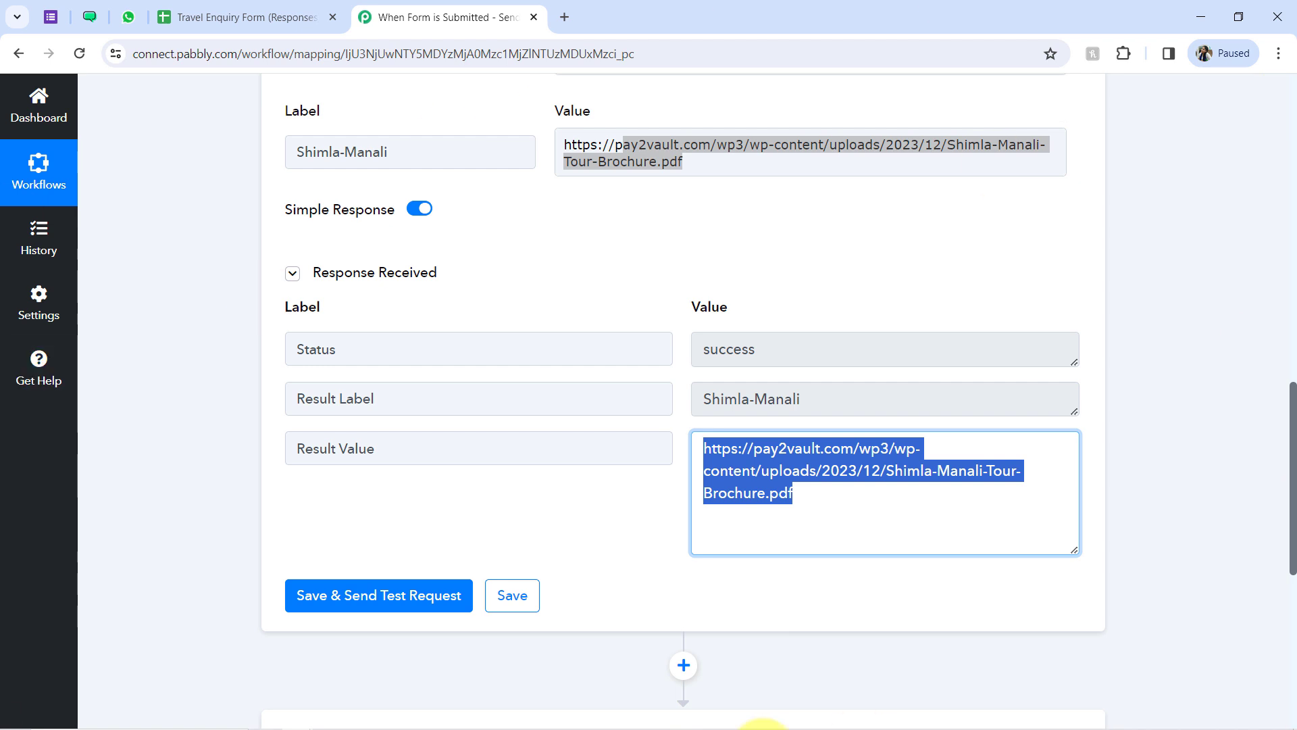
{"action": "left_click", "coordinate": [177, 358]}
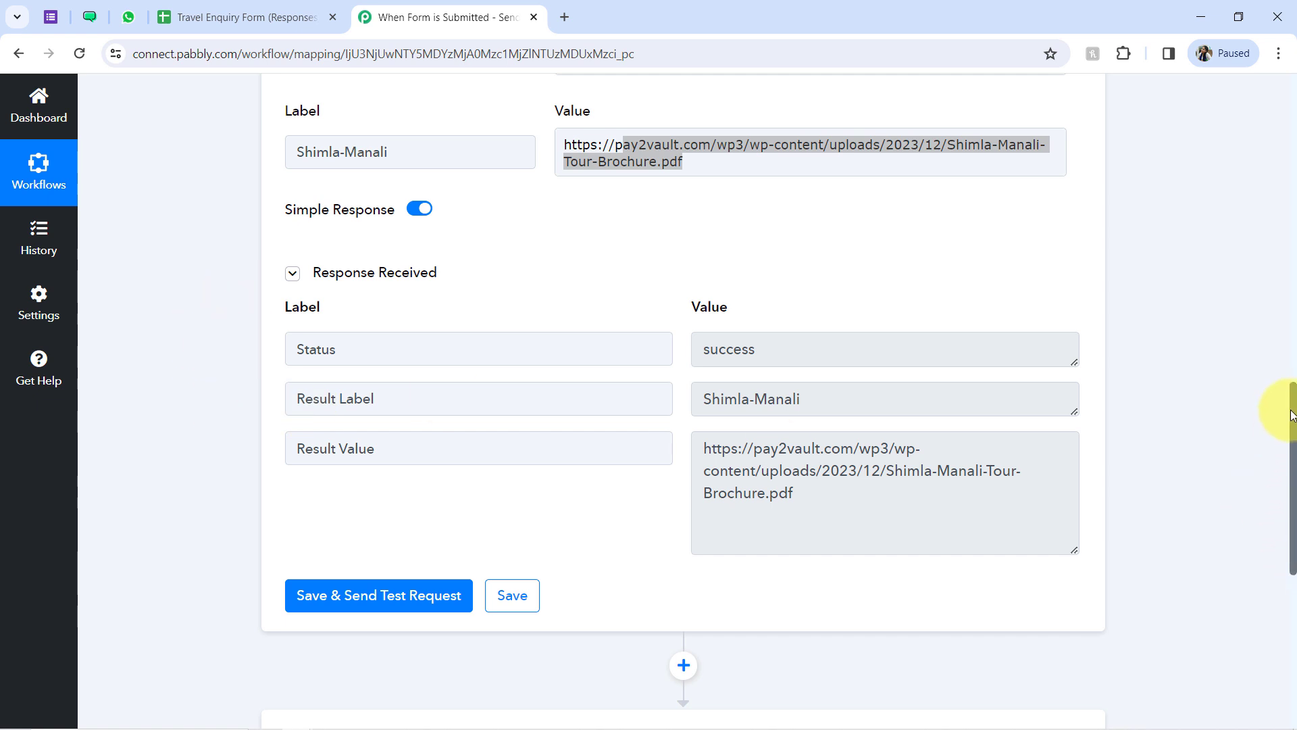
Set the WATI action's event to Send Template Message.
{"action": "left_click_drag", "start_coordinate": [1292, 416], "coordinate": [1292, 556]}
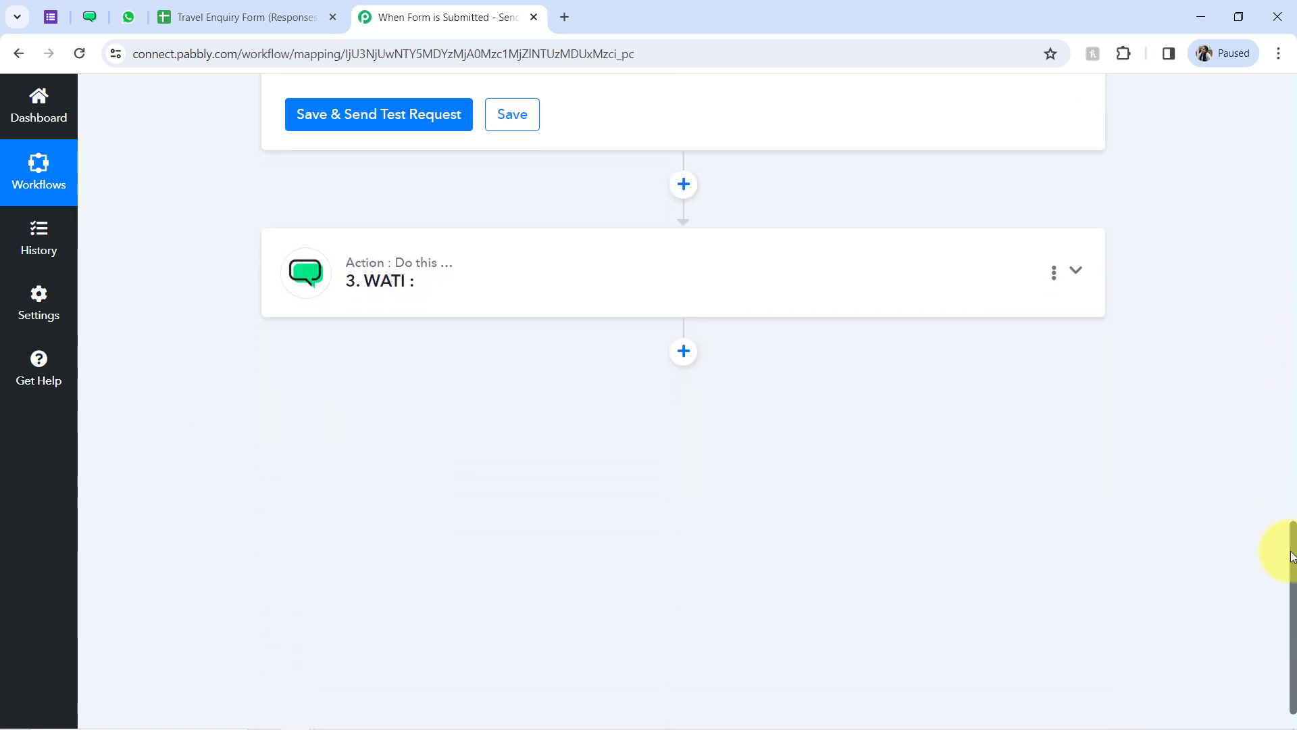
{"action": "left_click", "coordinate": [391, 289]}
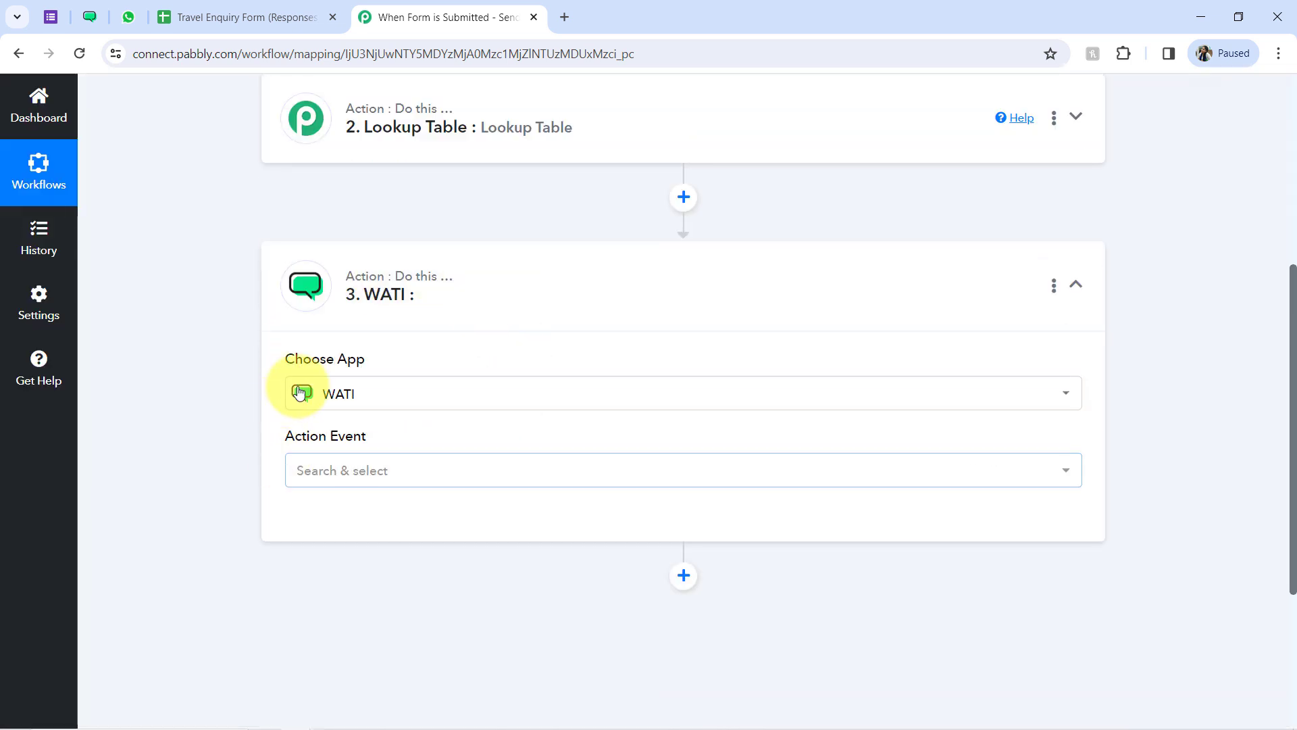
{"action": "left_click", "coordinate": [367, 476]}
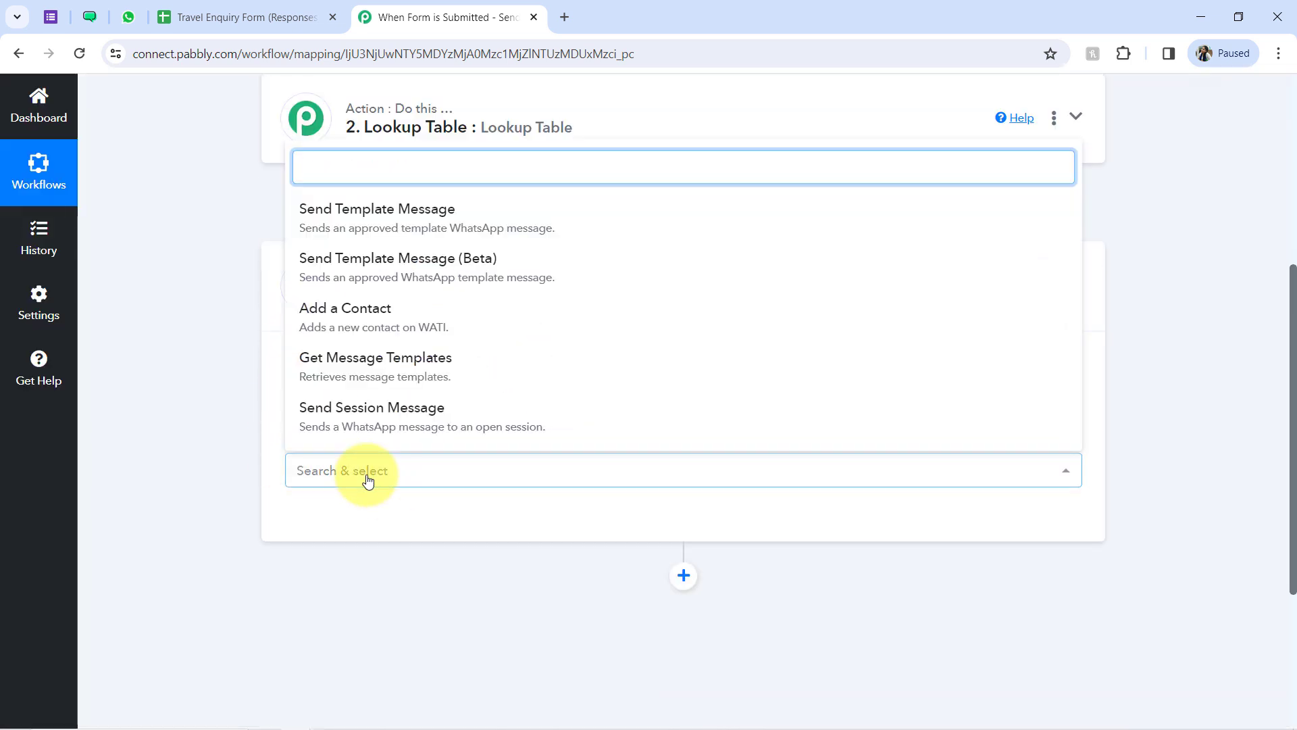
{"action": "left_click", "coordinate": [343, 218]}
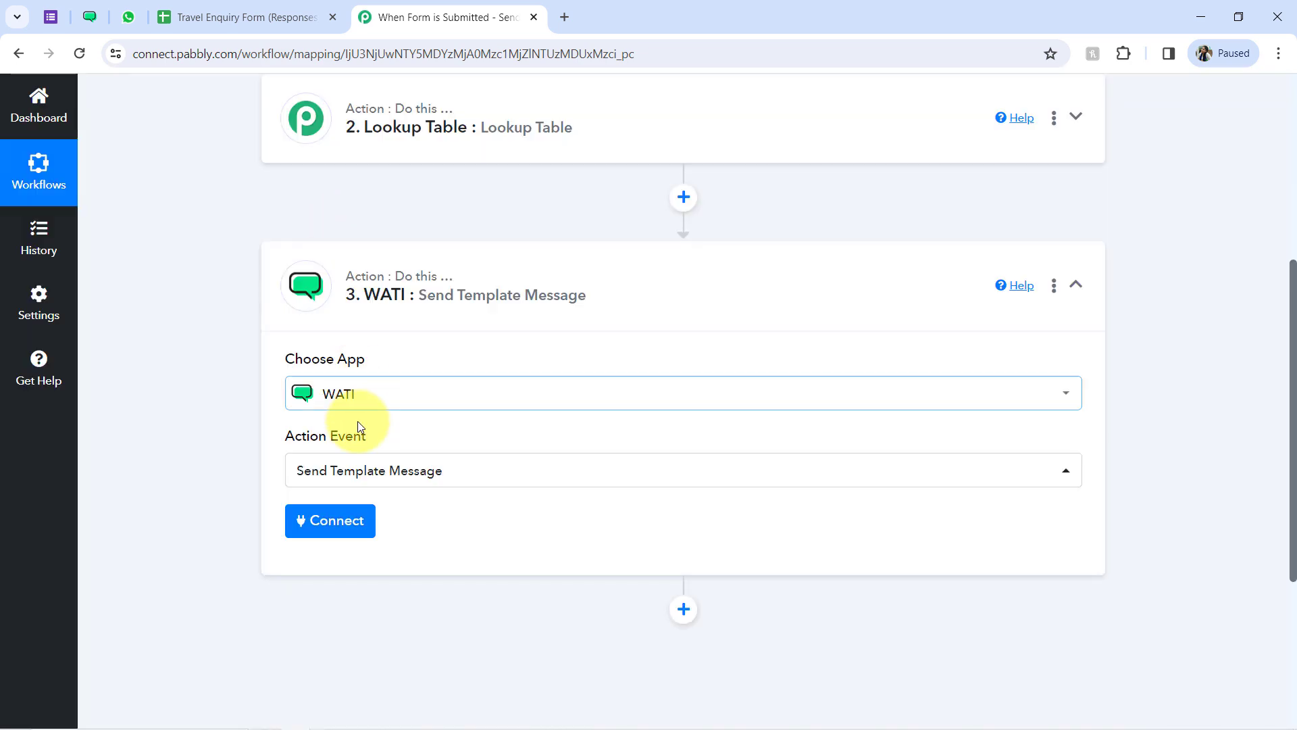
Start a new WATI connection and fill in its access token, copied from WATI's API Docs page.
{"action": "left_click", "coordinate": [337, 524]}
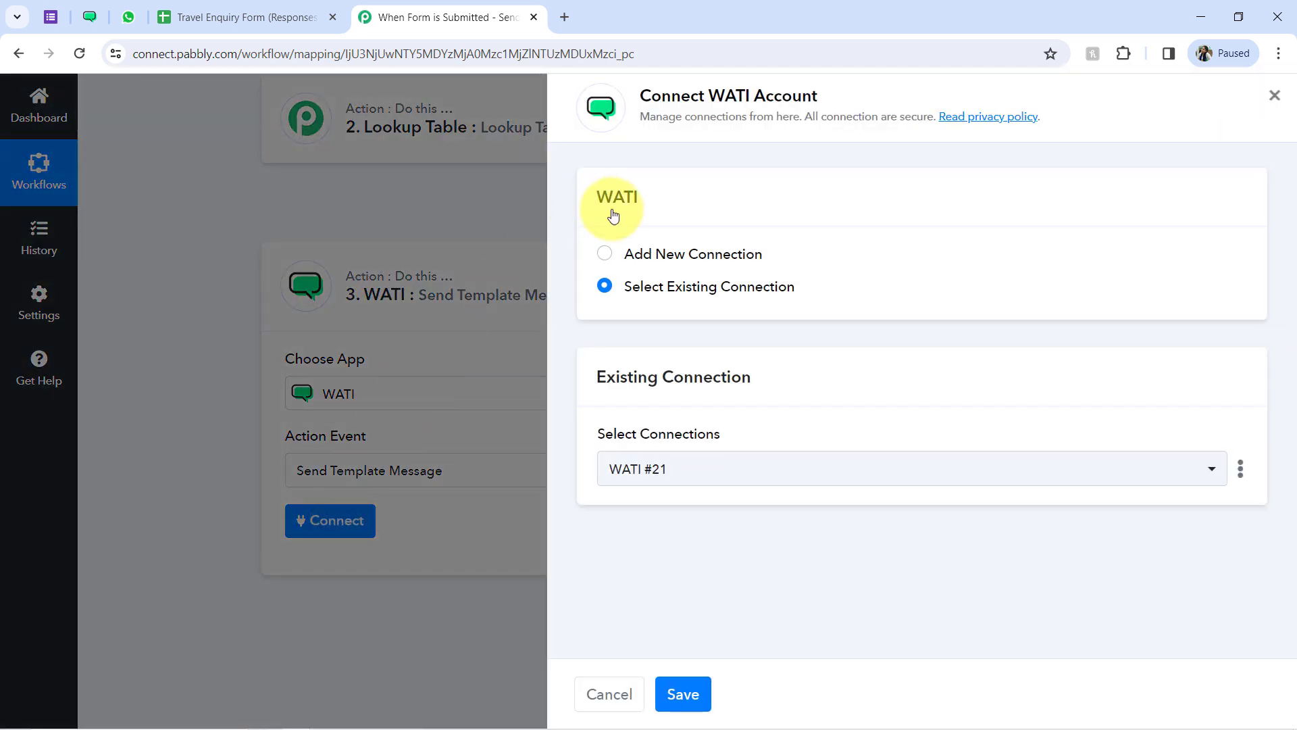
{"action": "left_click", "coordinate": [660, 254]}
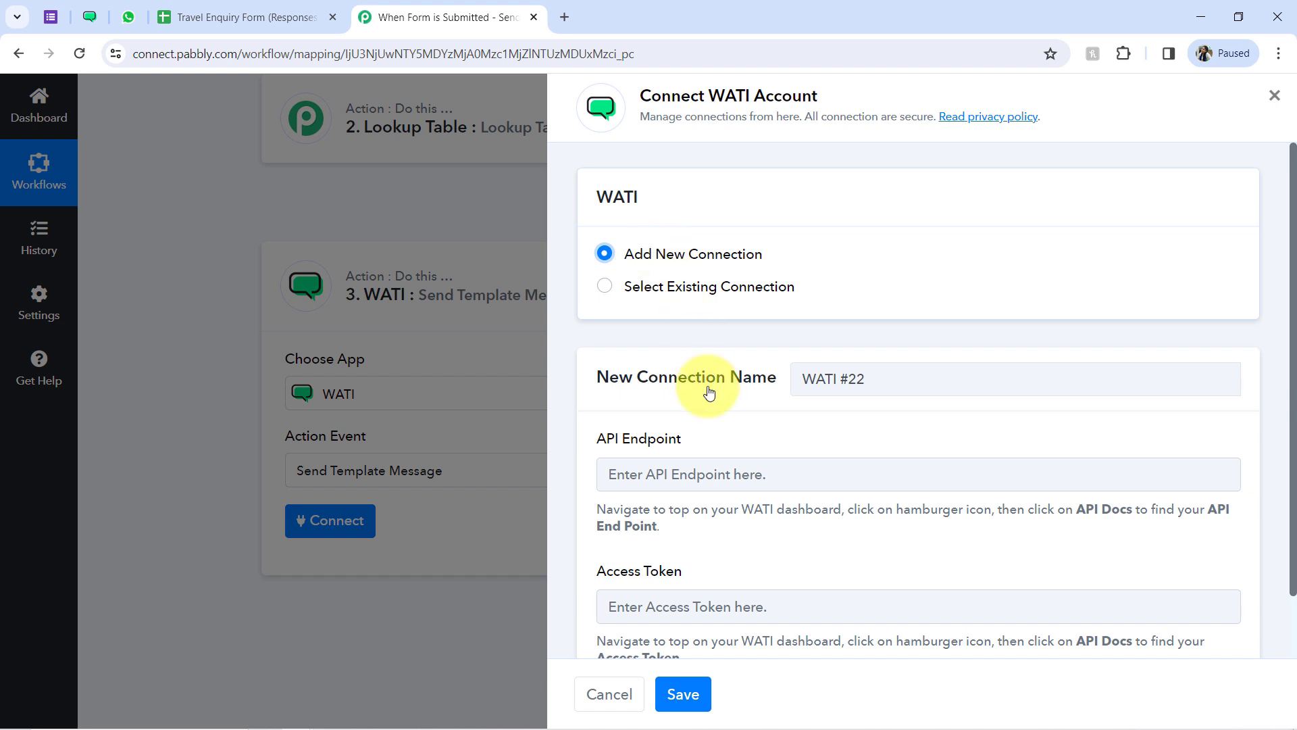
{"action": "left_click_drag", "start_coordinate": [1293, 200], "coordinate": [1294, 378]}
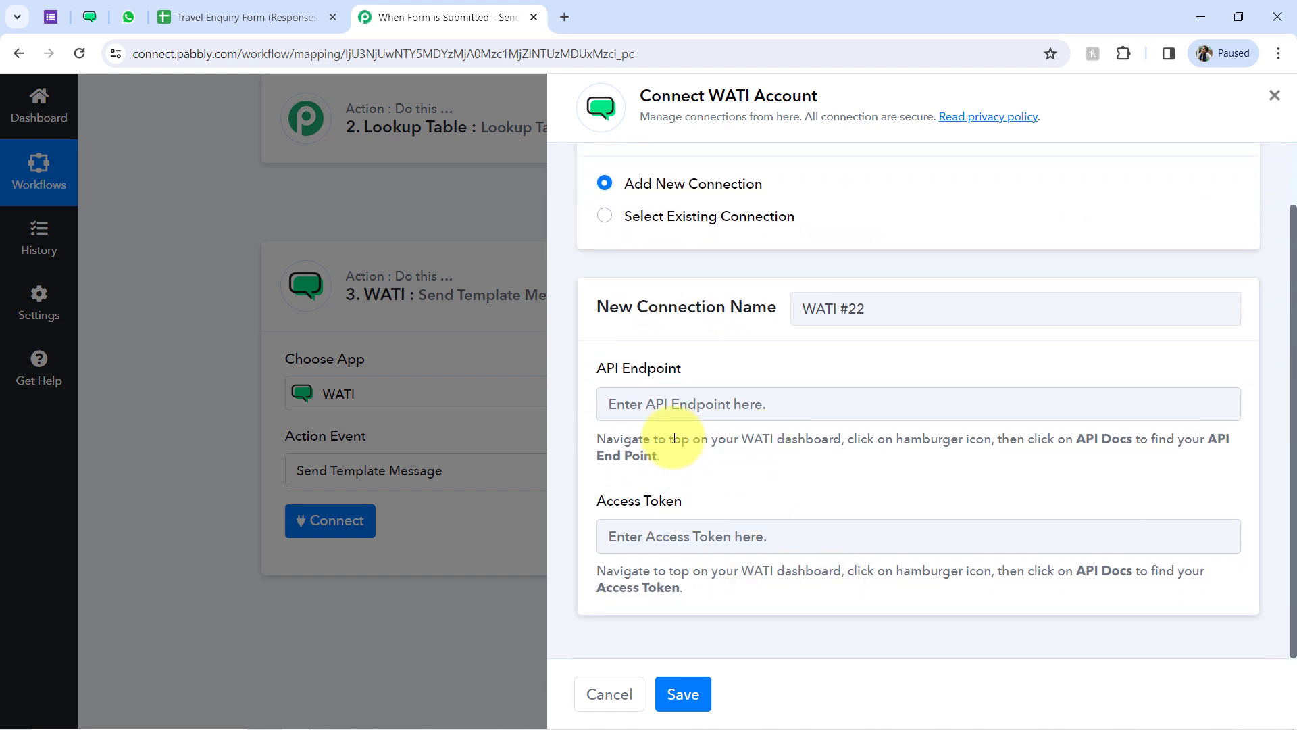
{"action": "left_click", "coordinate": [89, 16]}
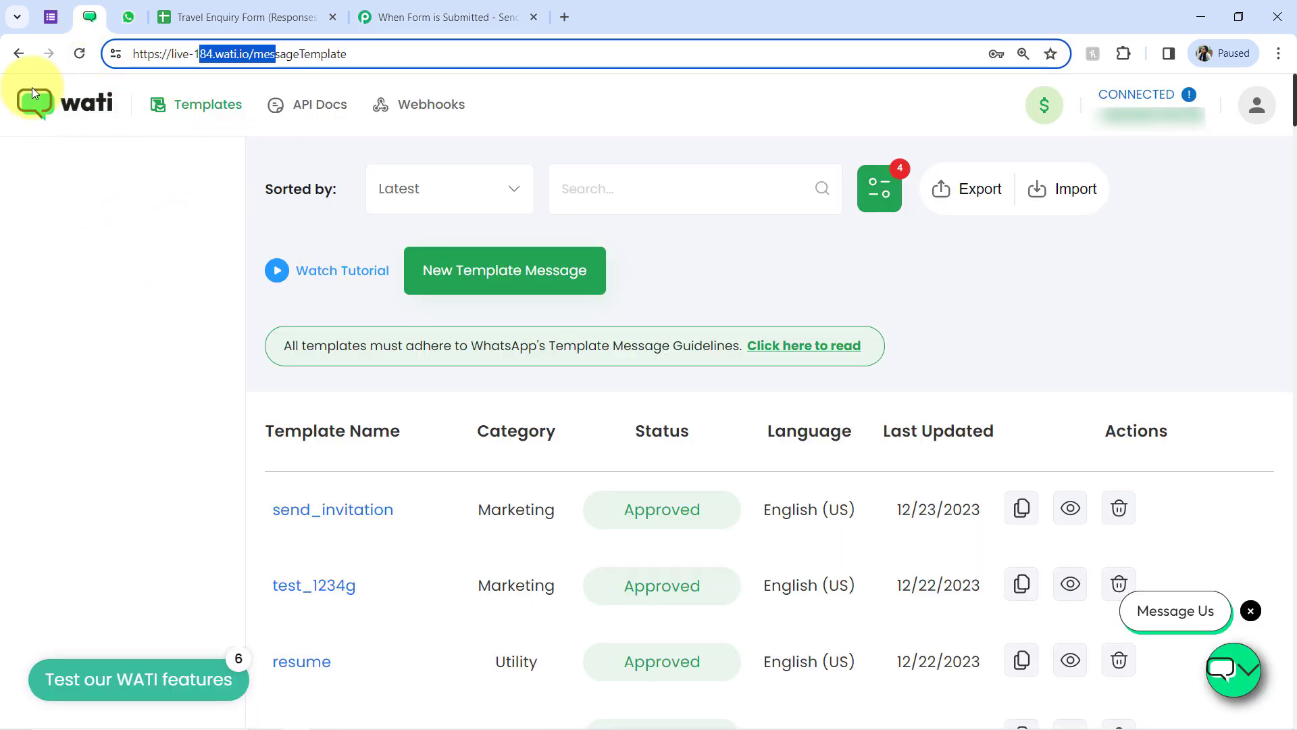
{"action": "left_click", "coordinate": [308, 103]}
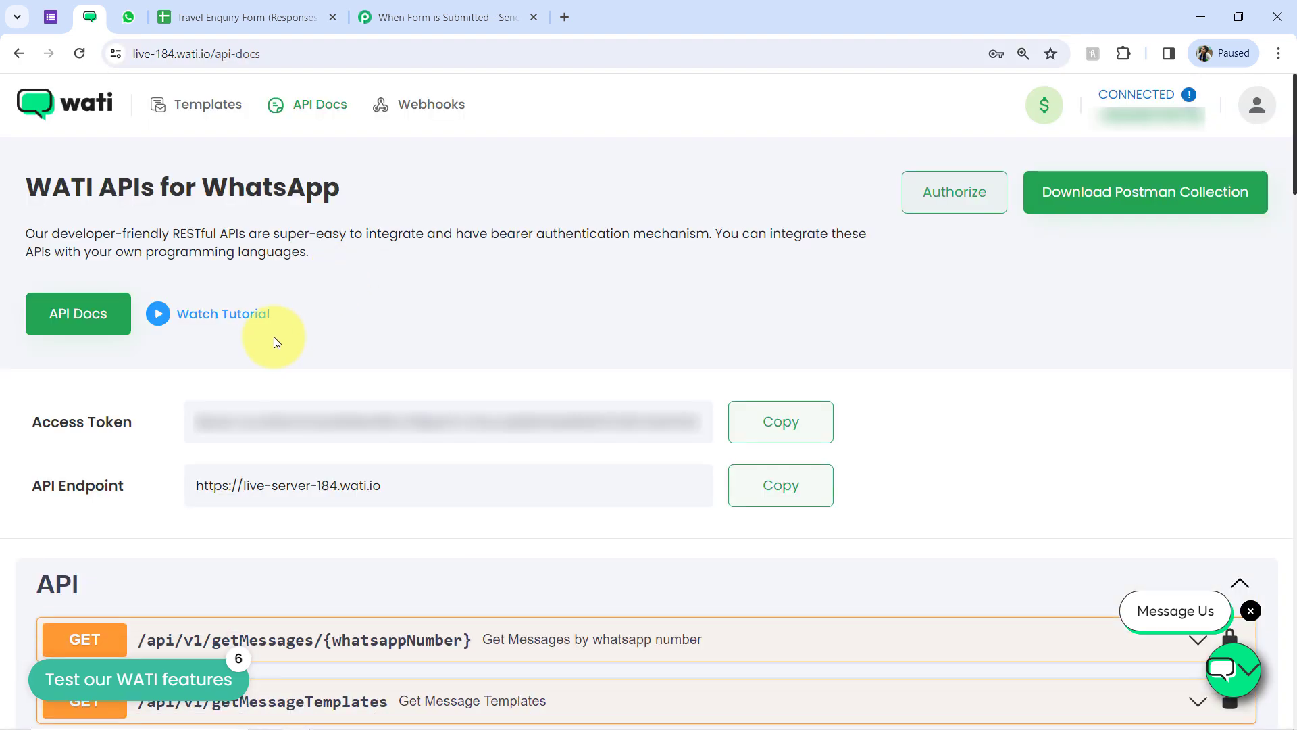
{"action": "left_click", "coordinate": [781, 424]}
{"action": "left_click", "coordinate": [443, 17]}
{"action": "left_click", "coordinate": [671, 545]}
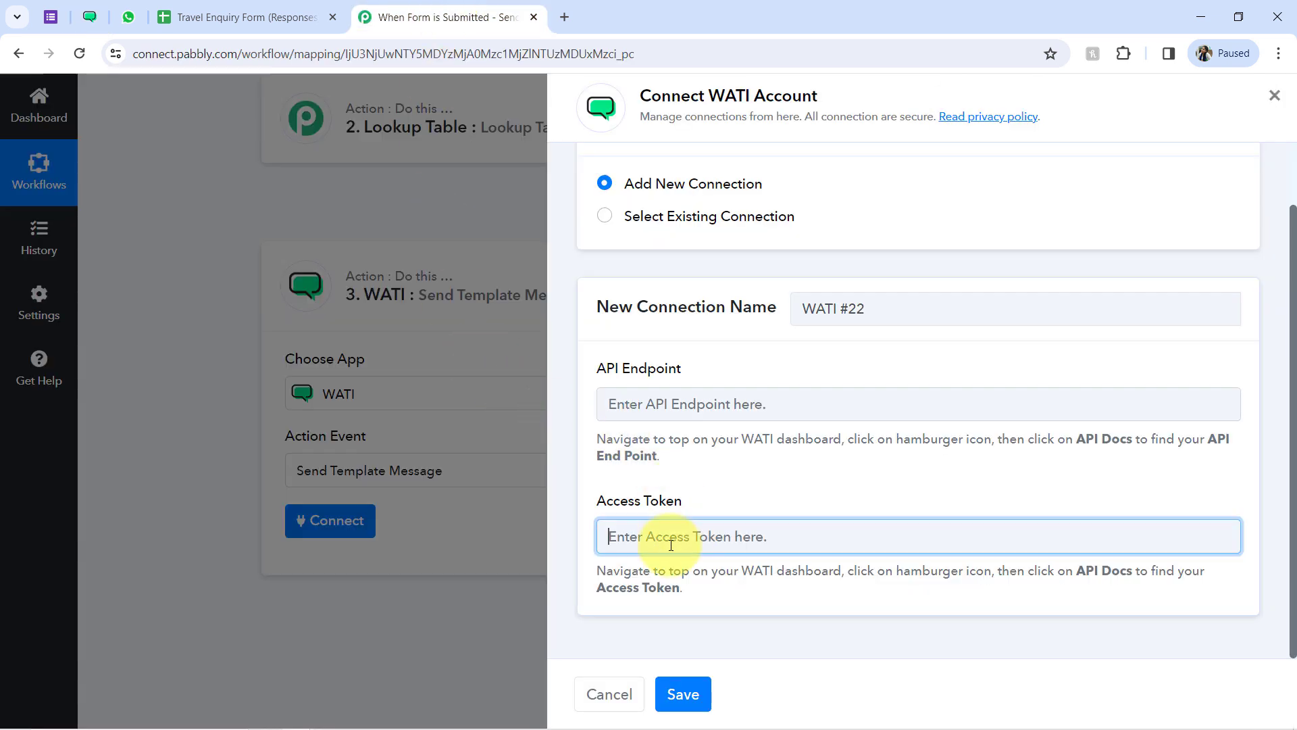
{"action": "key", "text": "ctrl+v"}
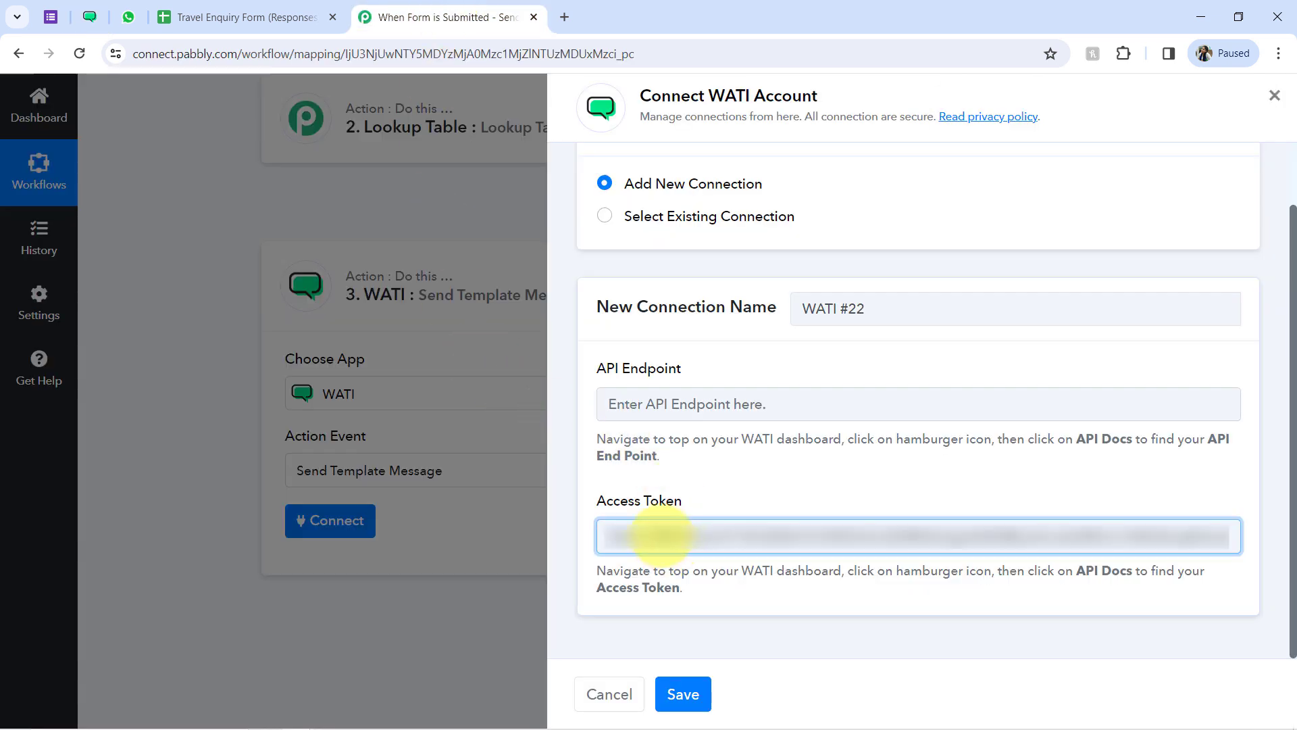
{"action": "left_click", "coordinate": [86, 15]}
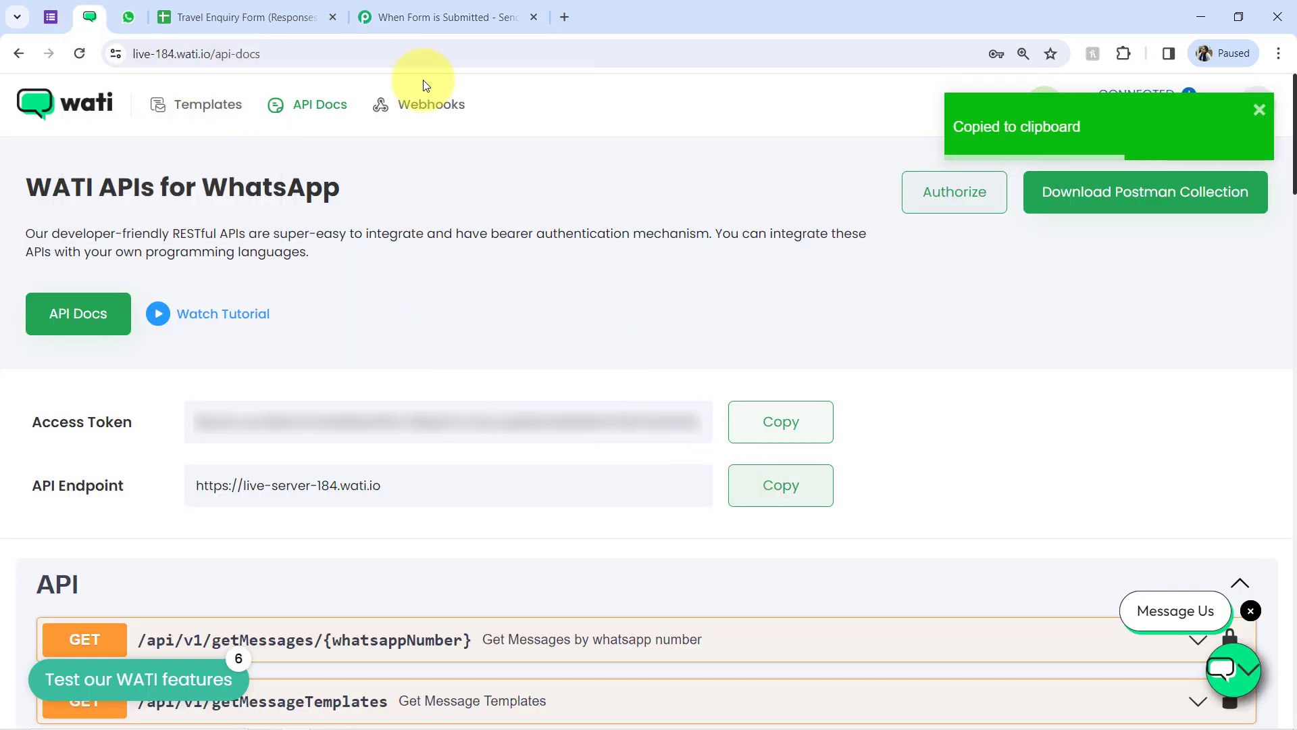
{"action": "left_click", "coordinate": [443, 16]}
{"action": "left_click", "coordinate": [653, 404]}
{"action": "key", "text": "ctrl+v"}
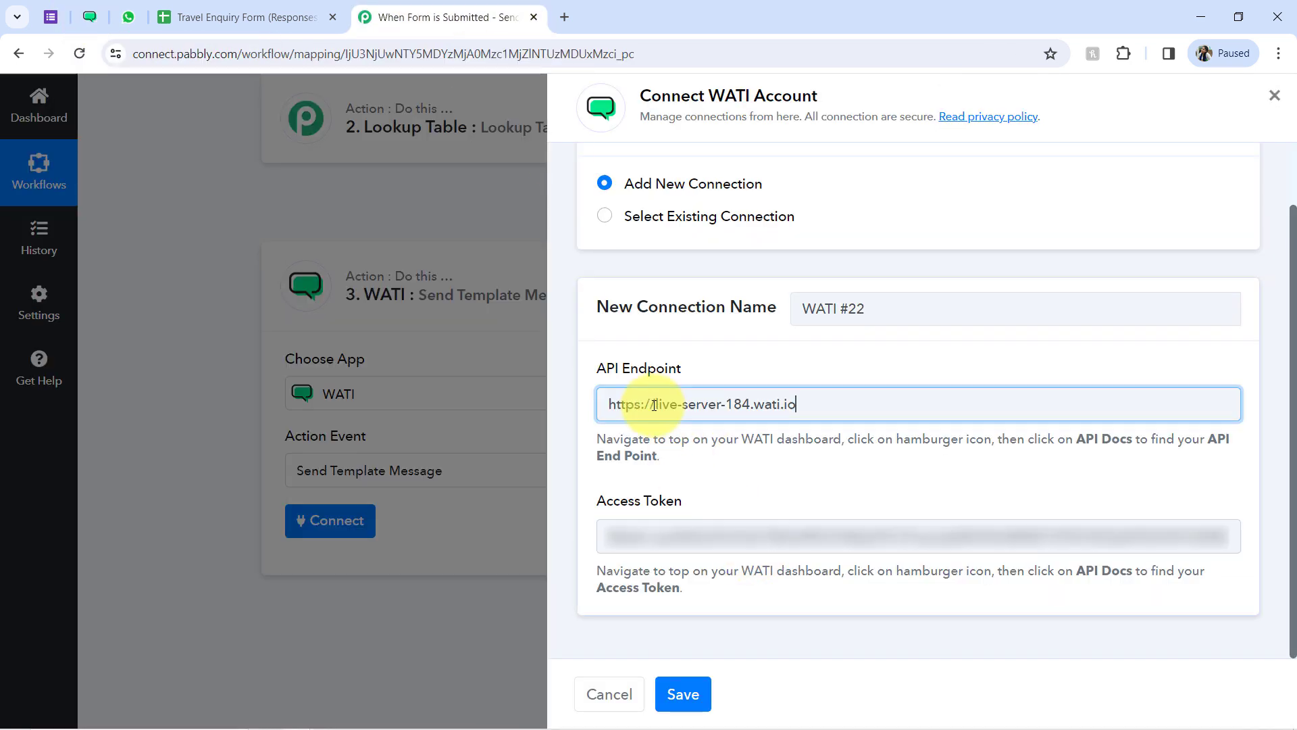
{"action": "left_click", "coordinate": [683, 693]}
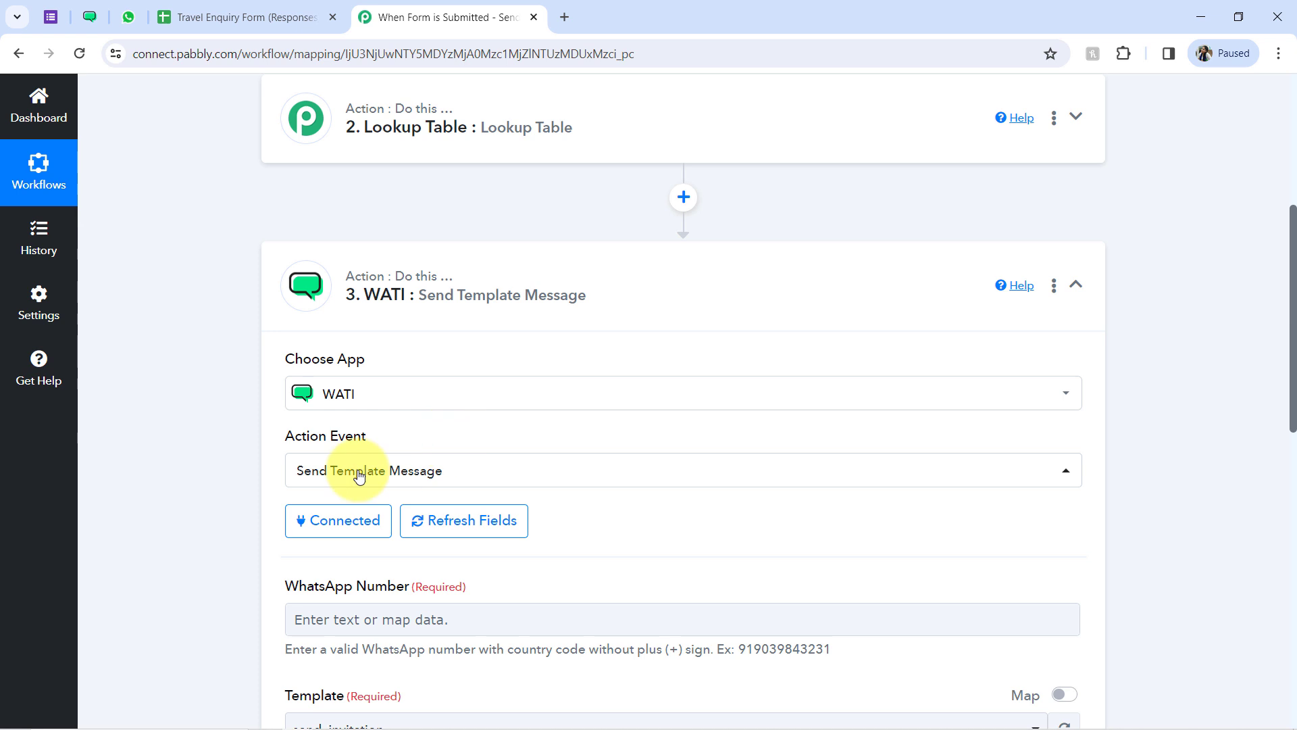
Map the WATI action's WhatsApp Number to the Google Forms response's Your Phone Number answer.
{"action": "left_click_drag", "start_coordinate": [1290, 255], "coordinate": [1290, 390]}
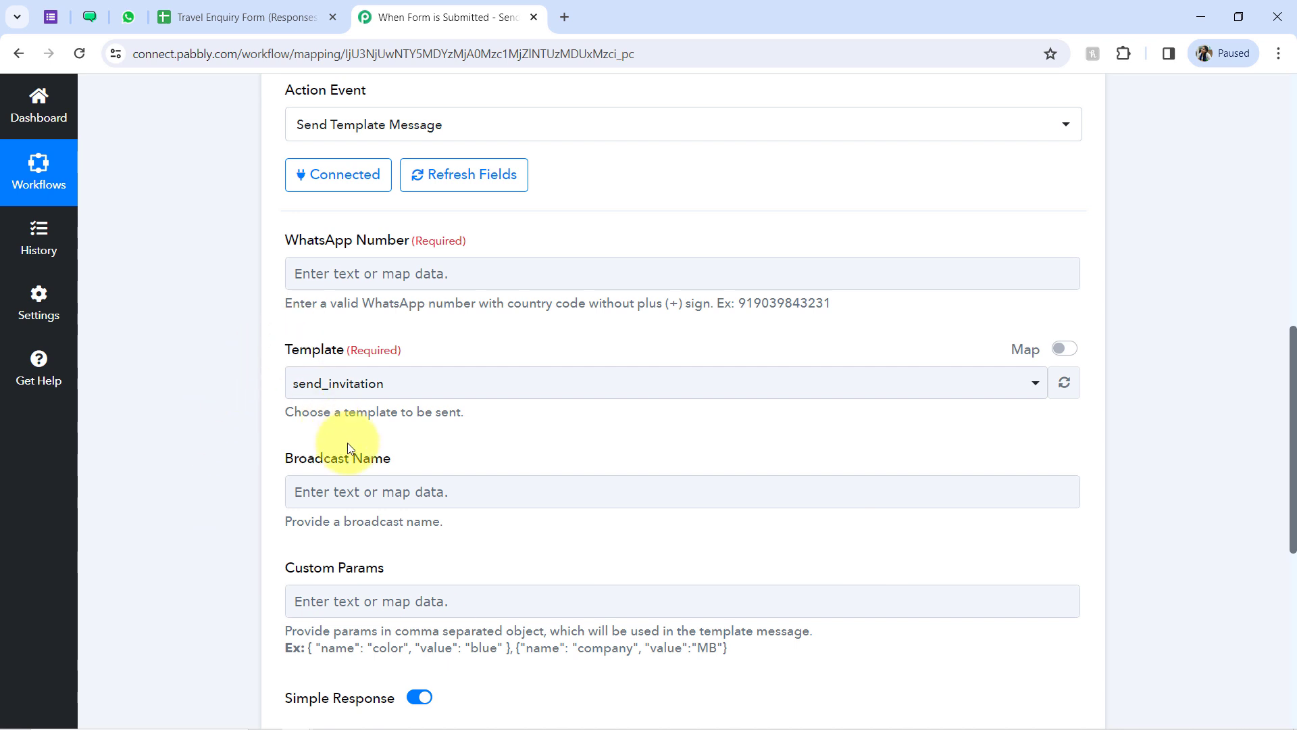
{"action": "left_click", "coordinate": [322, 269]}
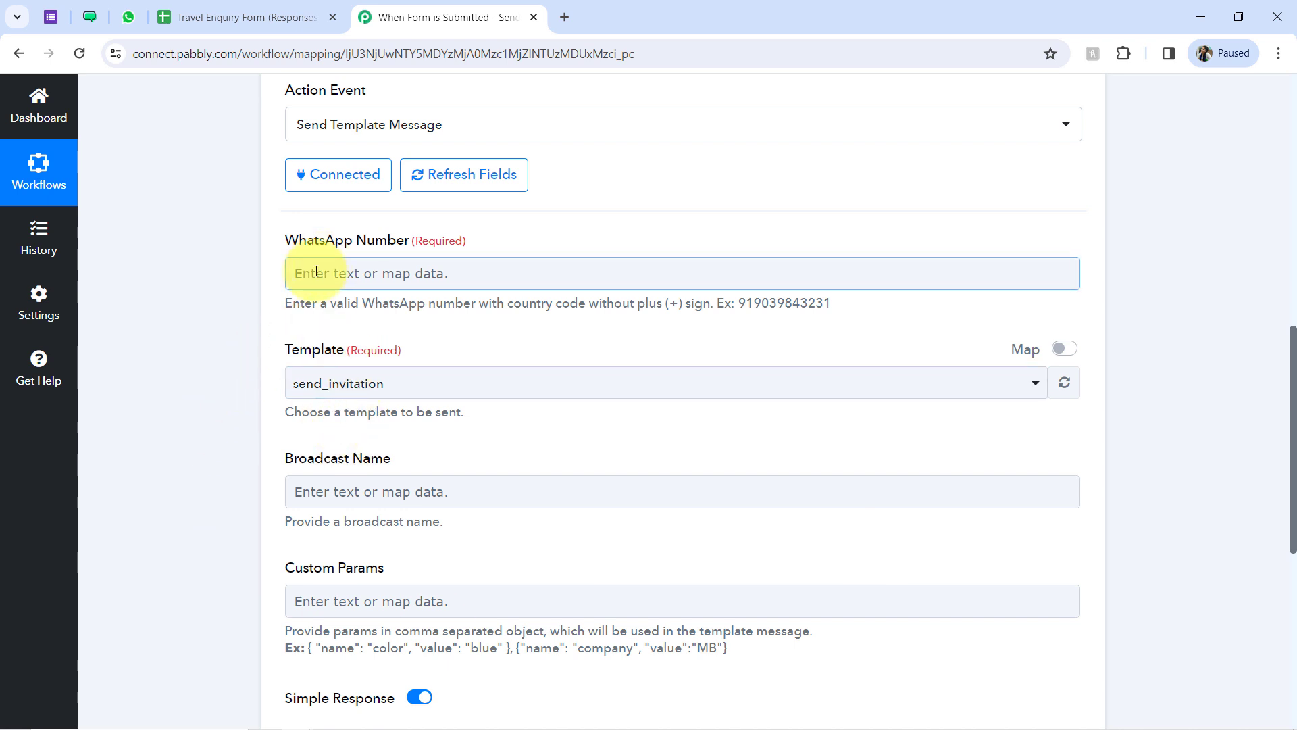
{"action": "left_click", "coordinate": [316, 271]}
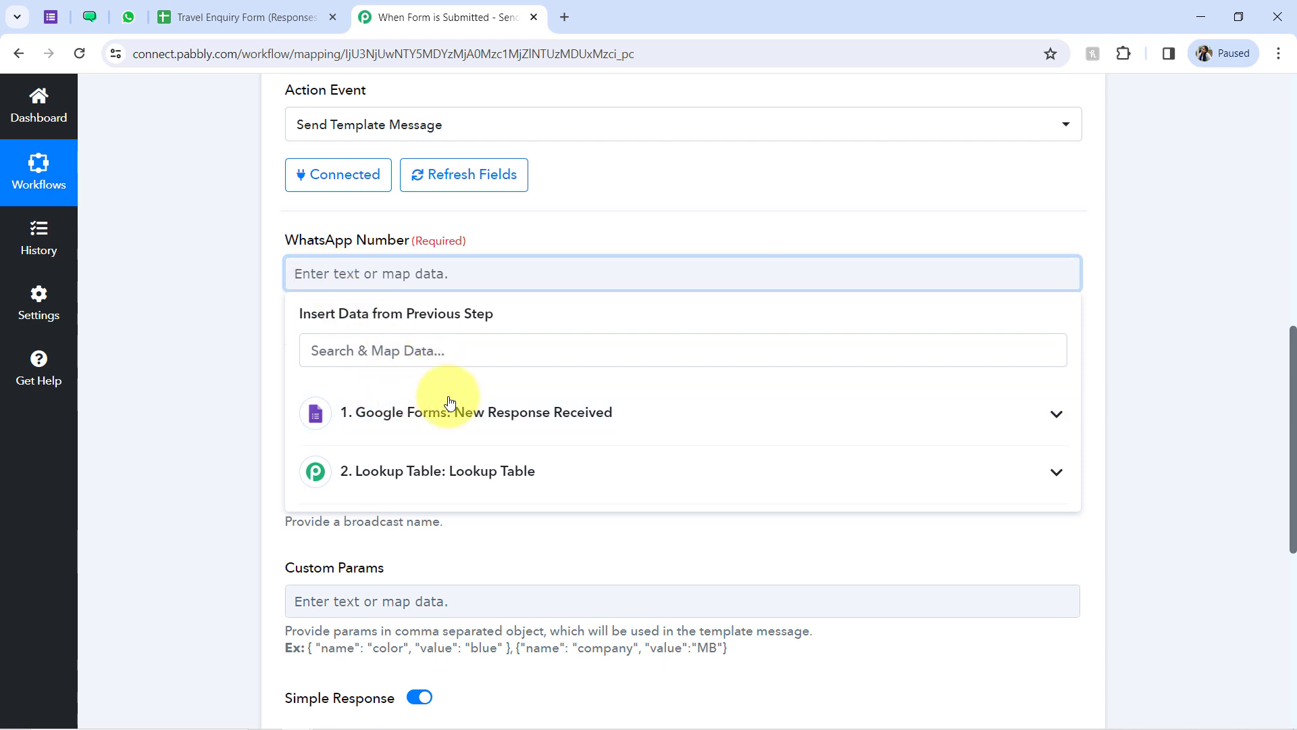
{"action": "left_click", "coordinate": [431, 411]}
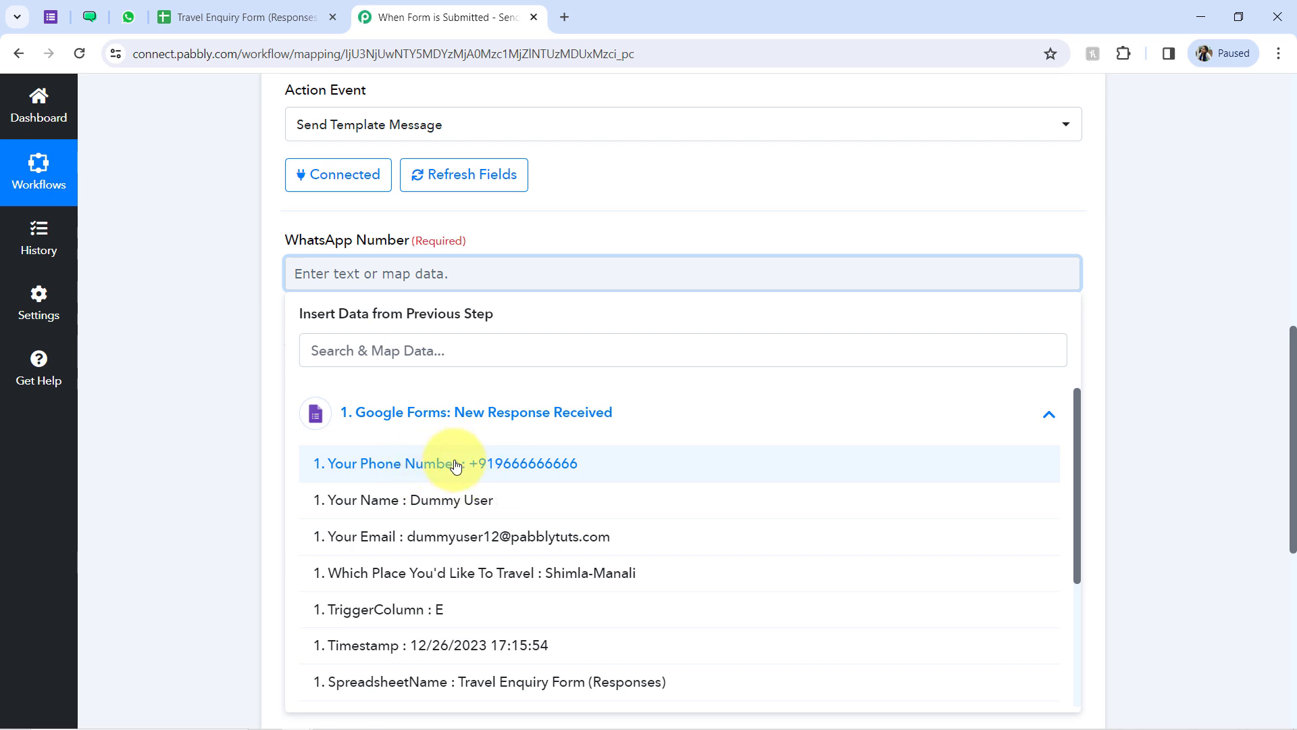
{"action": "left_click", "coordinate": [508, 466]}
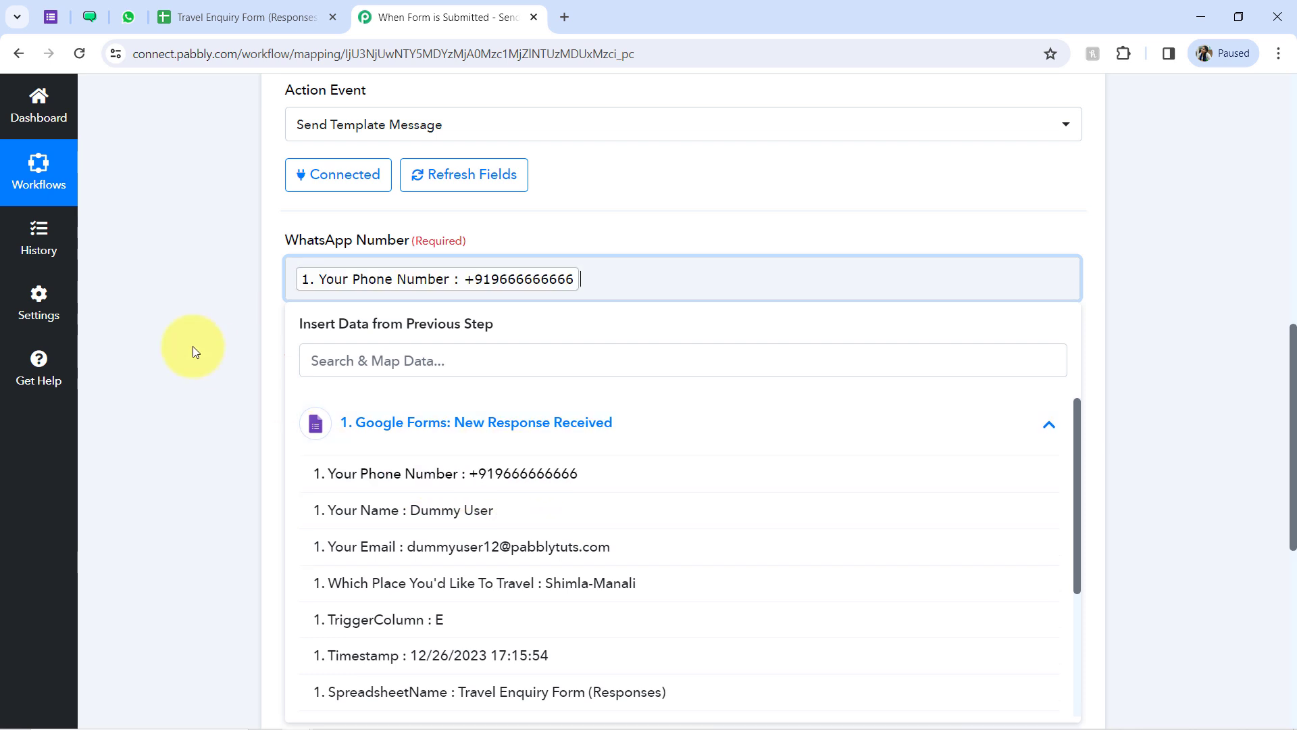
{"action": "left_click", "coordinate": [192, 345]}
{"action": "left_click_drag", "start_coordinate": [545, 314], "coordinate": [801, 317]}
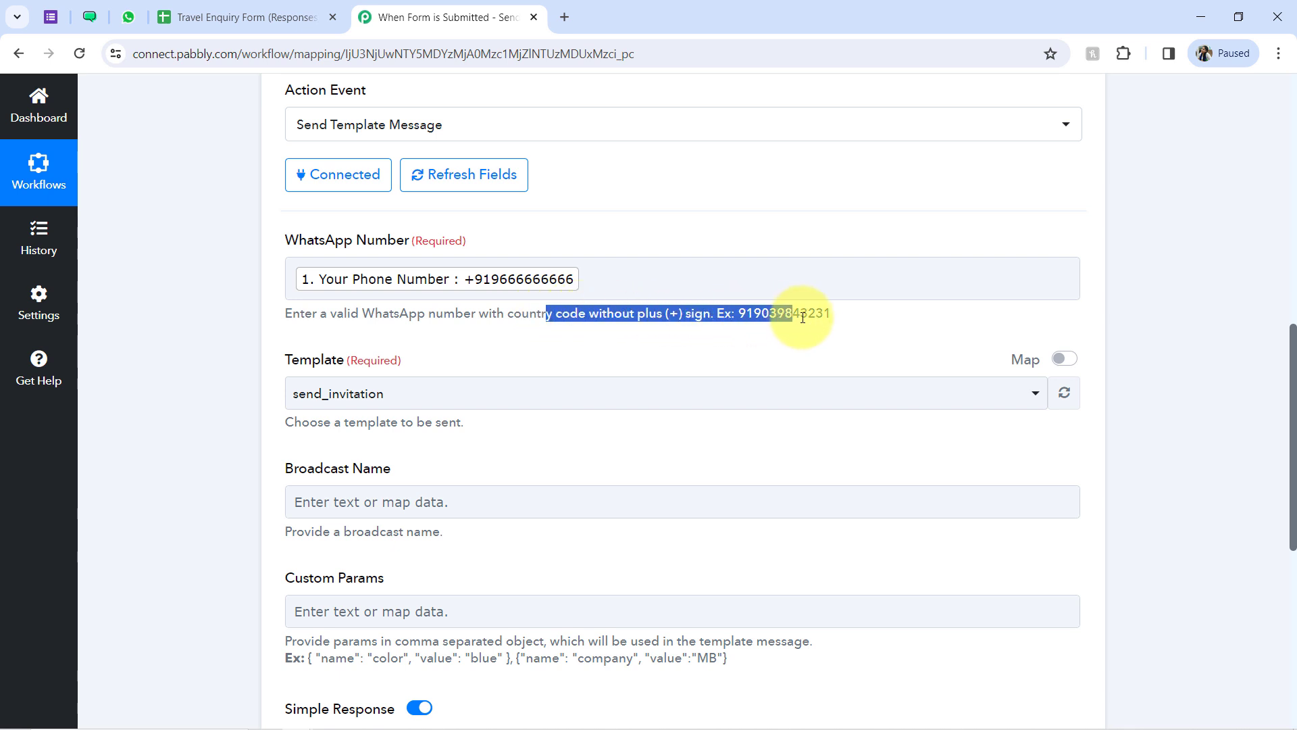
{"action": "left_click", "coordinate": [461, 239]}
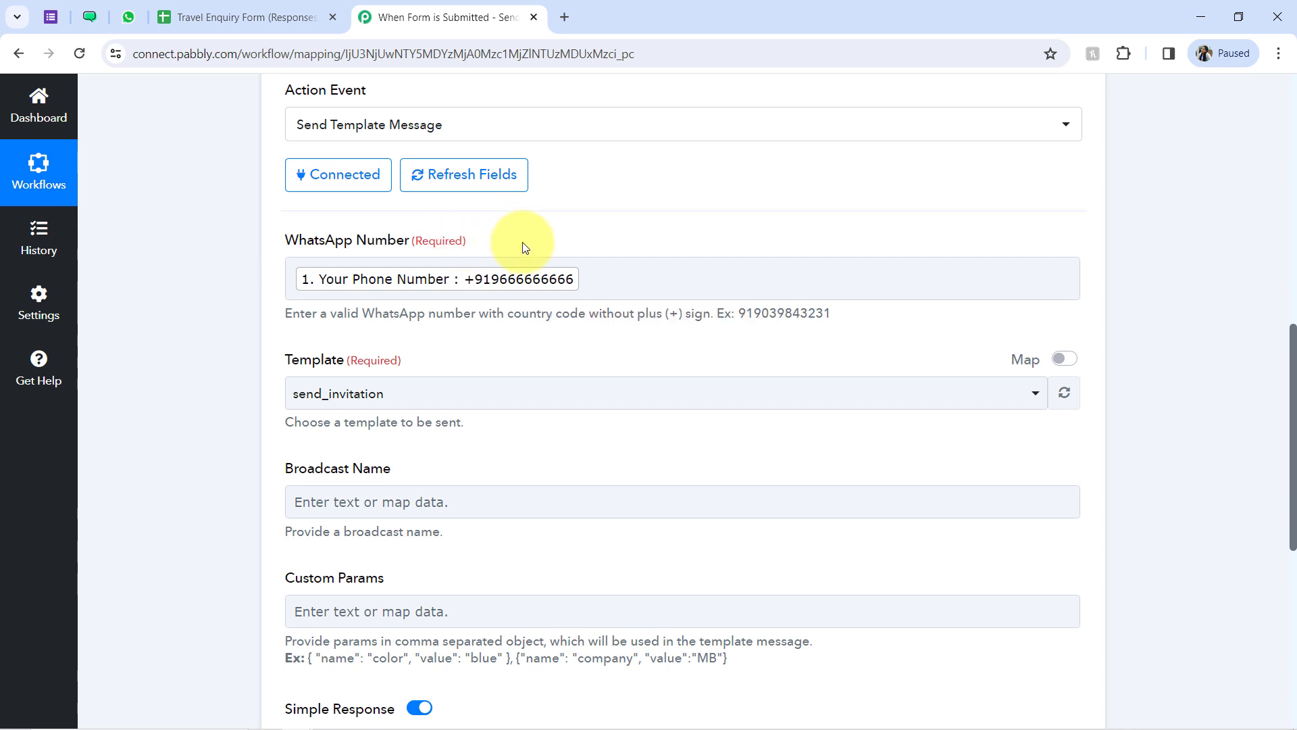
{"action": "left_click", "coordinate": [412, 243]}
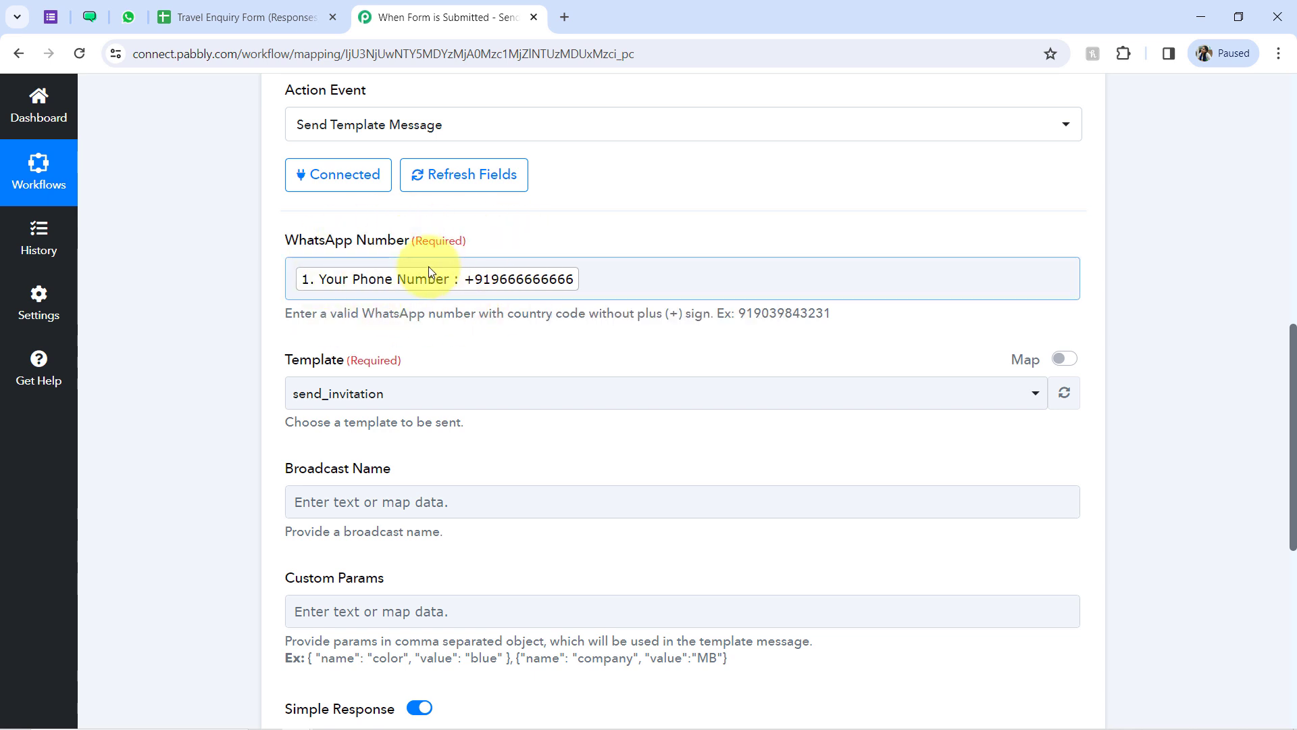
{"action": "left_click", "coordinate": [590, 271]}
{"action": "left_click", "coordinate": [369, 297]}
{"action": "left_click", "coordinate": [659, 275]}
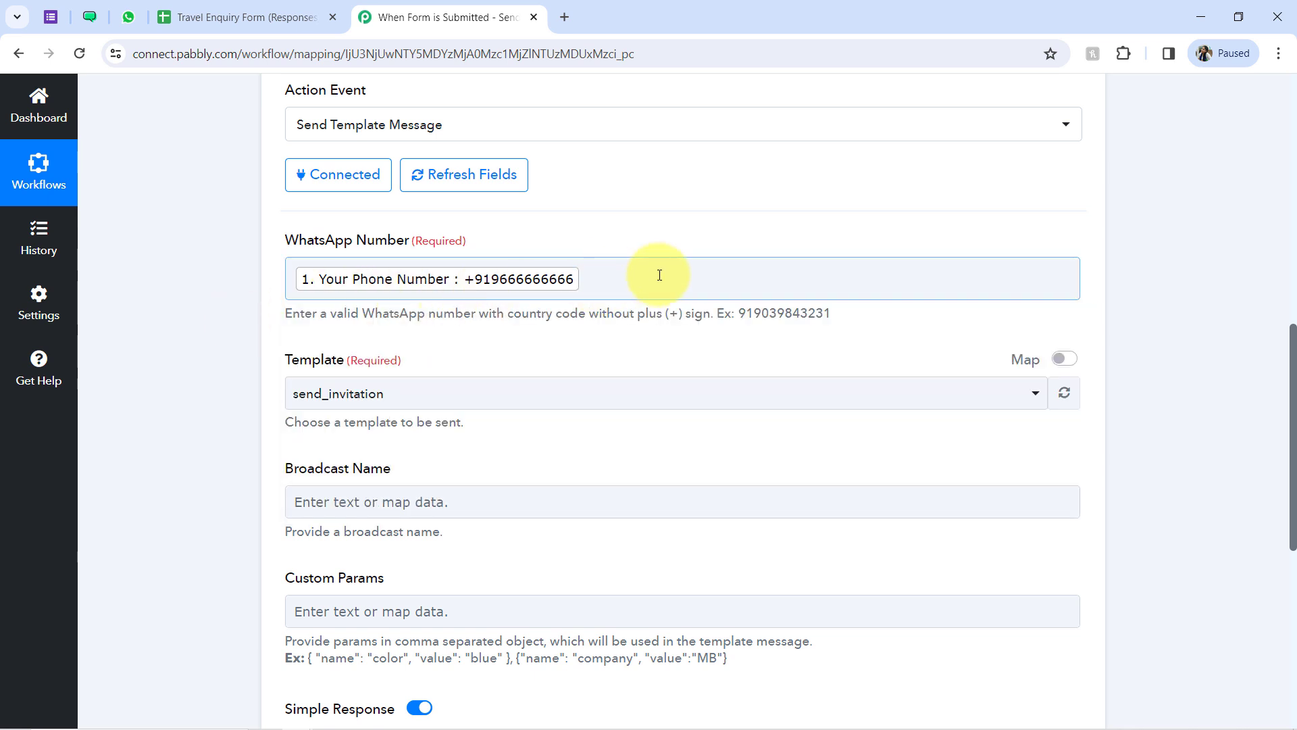
{"action": "type", "text": "\\85785"}
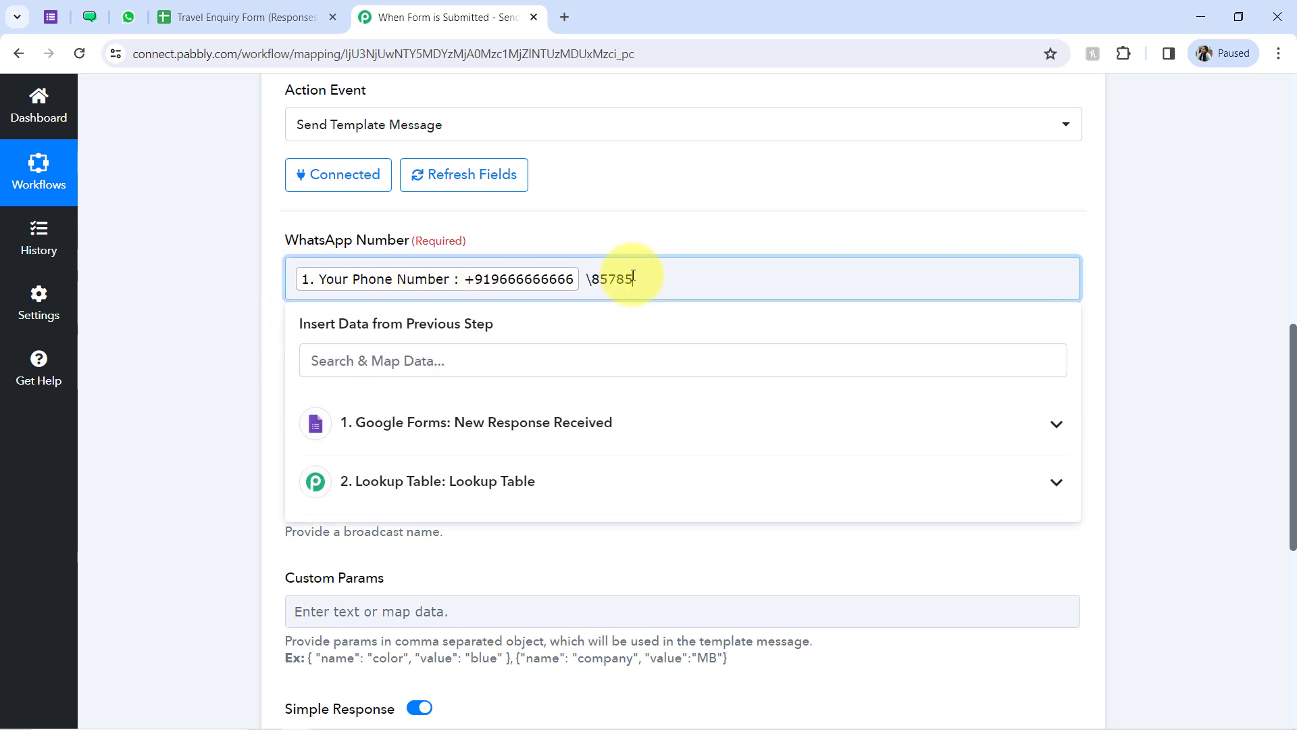
{"action": "left_click_drag", "start_coordinate": [591, 281], "coordinate": [672, 284]}
{"action": "key", "text": "BackSpace"}
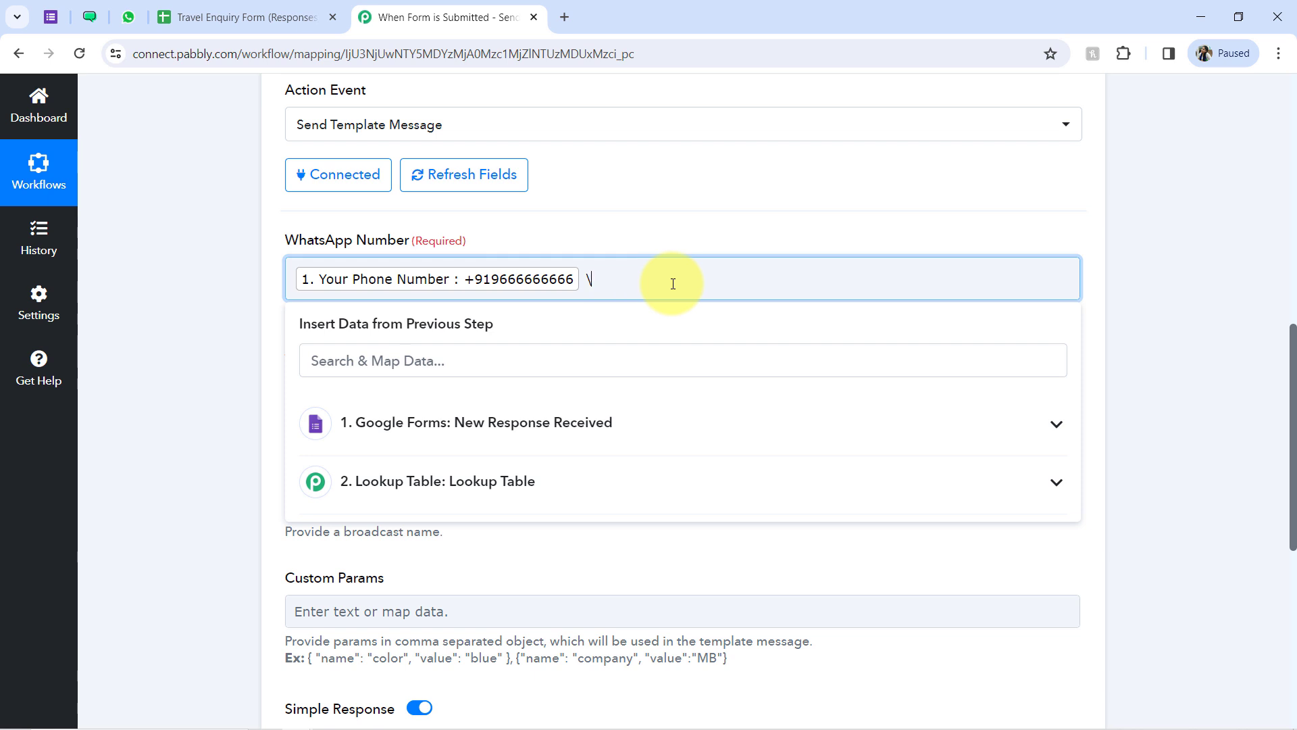
{"action": "left_click", "coordinate": [260, 346]}
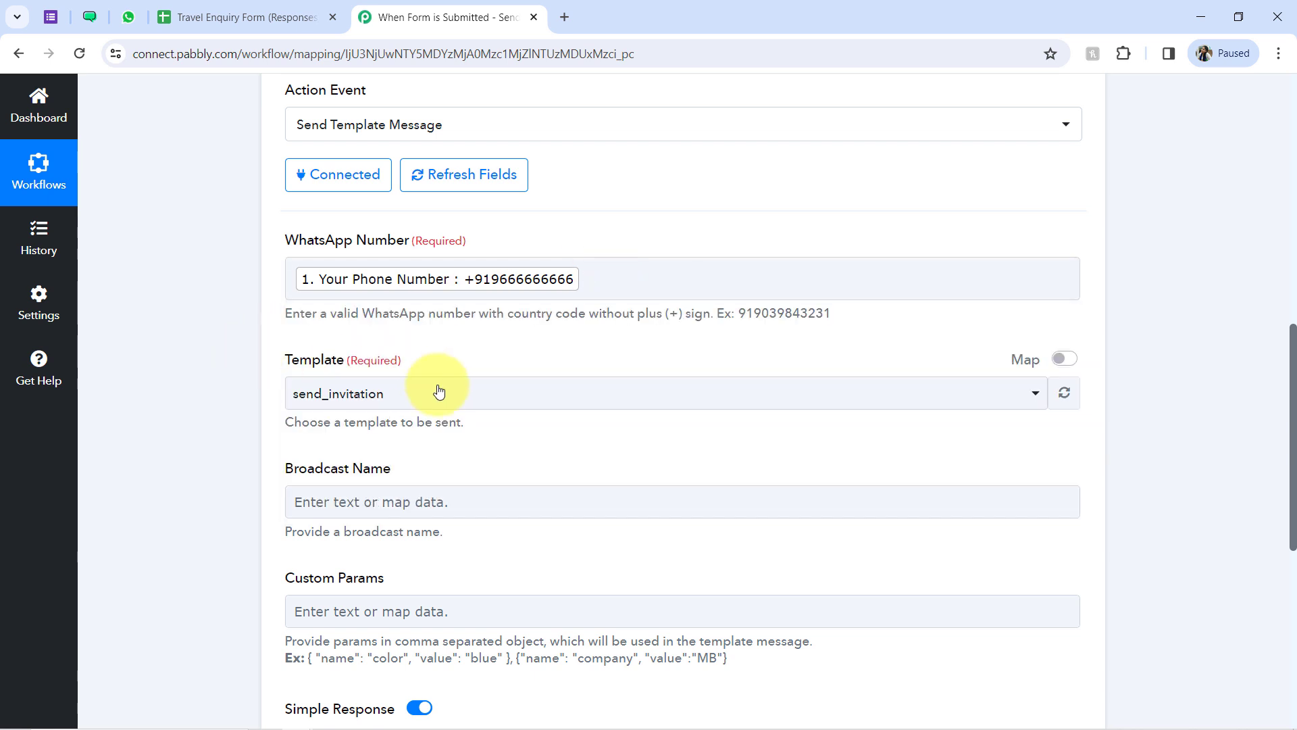
Examine the template choices of the WATI action and compare them with the message templates listed in the WATI account.
{"action": "left_click_drag", "start_coordinate": [1294, 346], "coordinate": [1291, 388]}
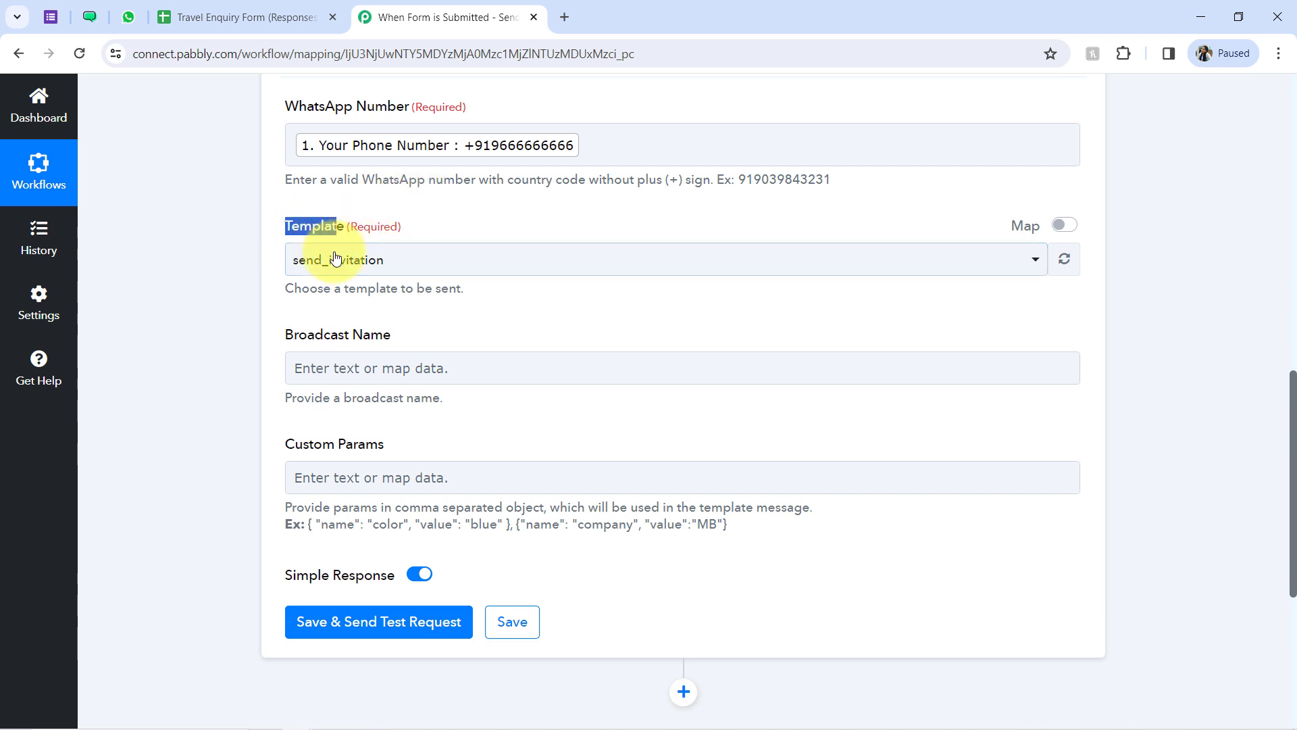
{"action": "left_click", "coordinate": [370, 251]}
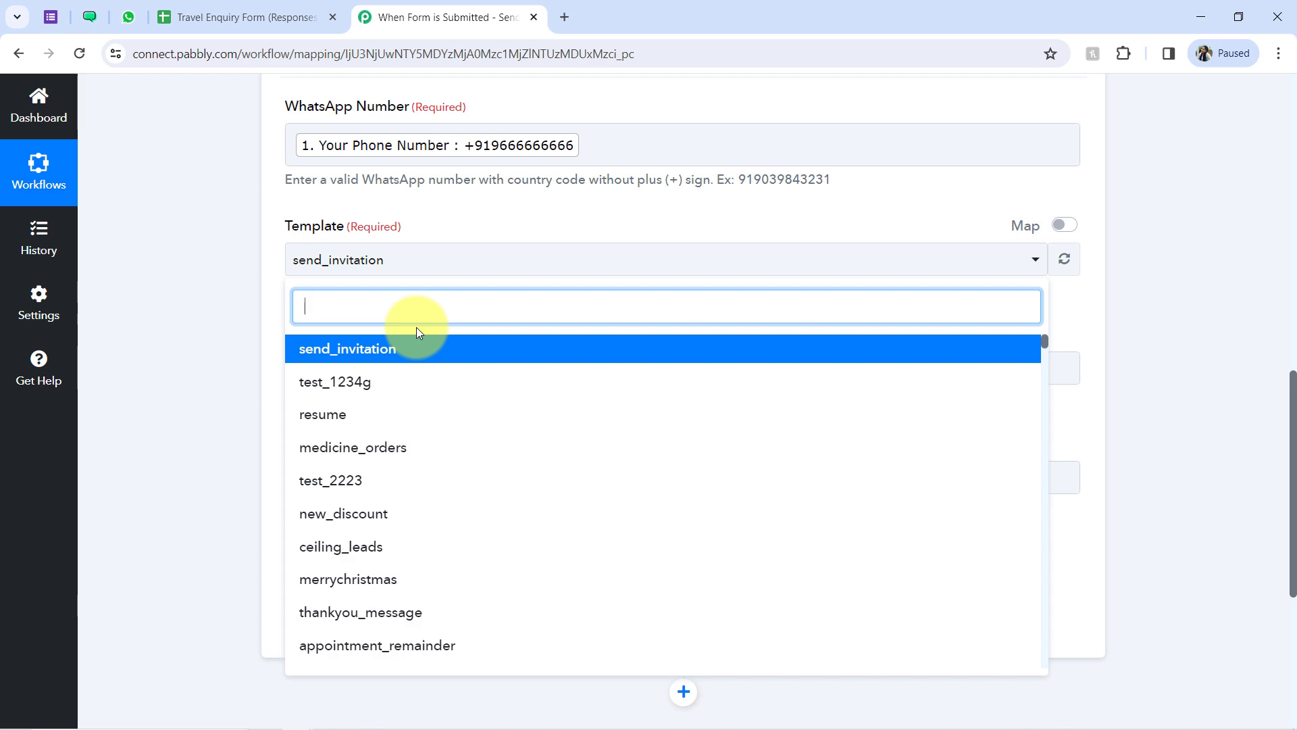
{"action": "left_click", "coordinate": [89, 9]}
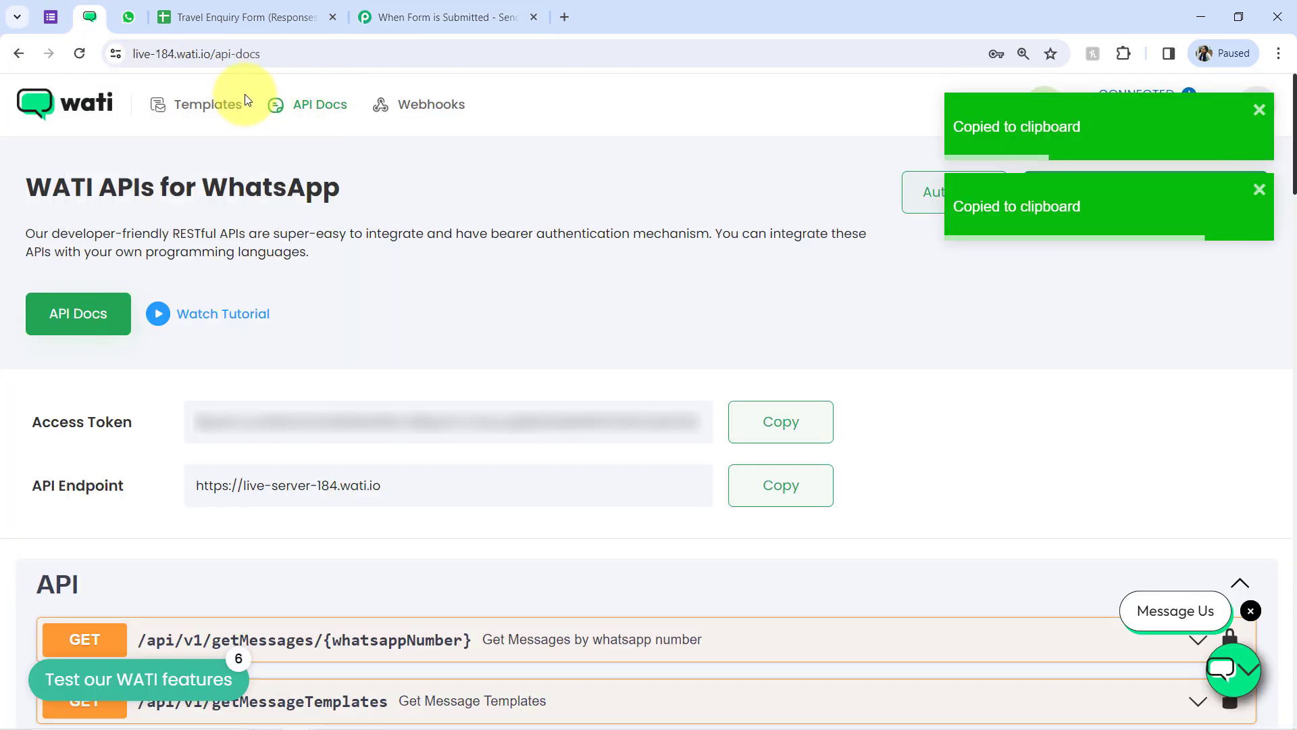
{"action": "left_click", "coordinate": [209, 104]}
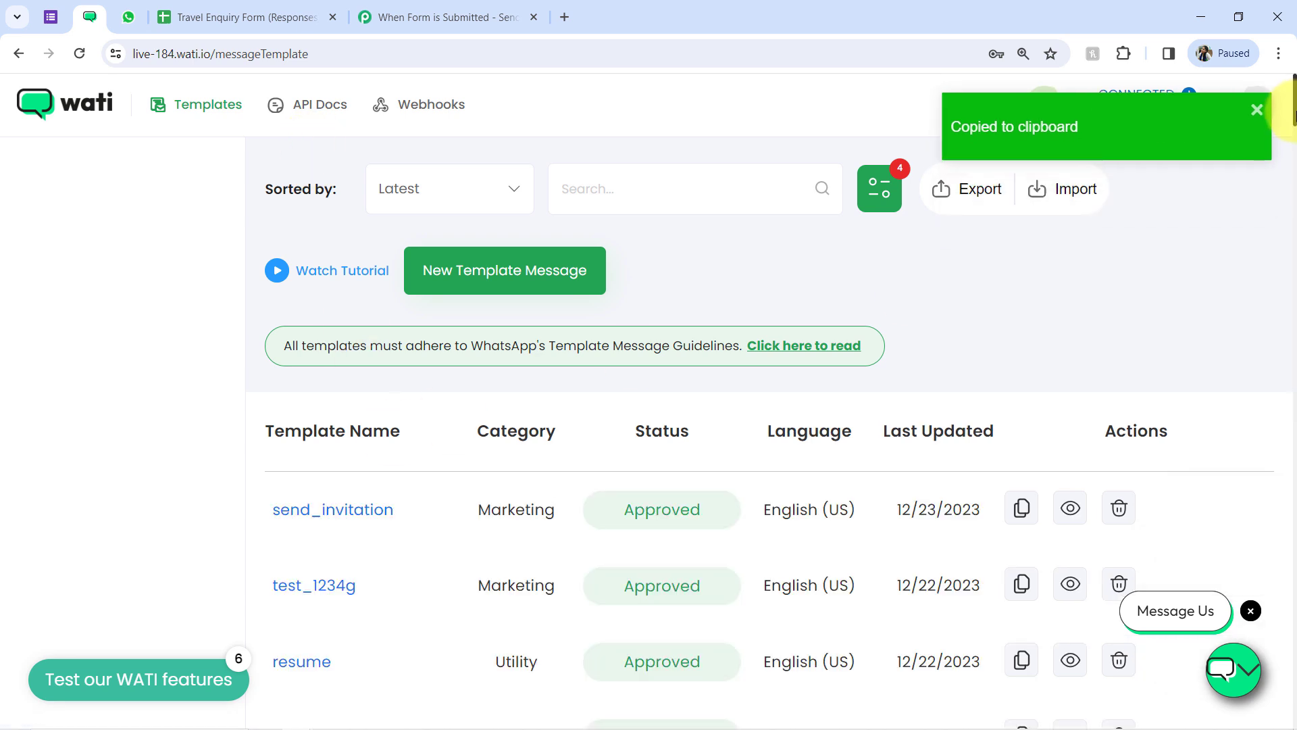
{"action": "scroll", "coordinate": [1289, 135], "scroll_direction": "down", "scroll_amount": 3}
{"action": "left_click_drag", "start_coordinate": [1296, 128], "coordinate": [1295, 132]}
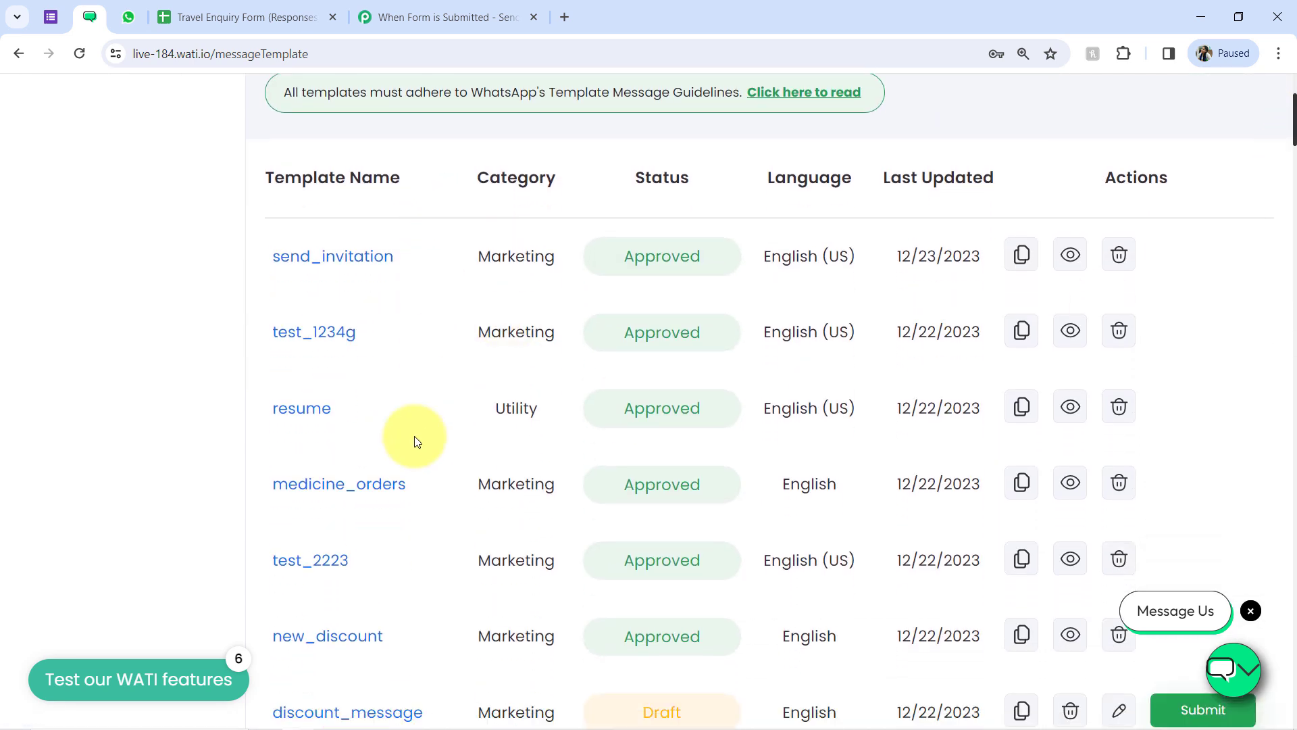
{"action": "left_click", "coordinate": [384, 20]}
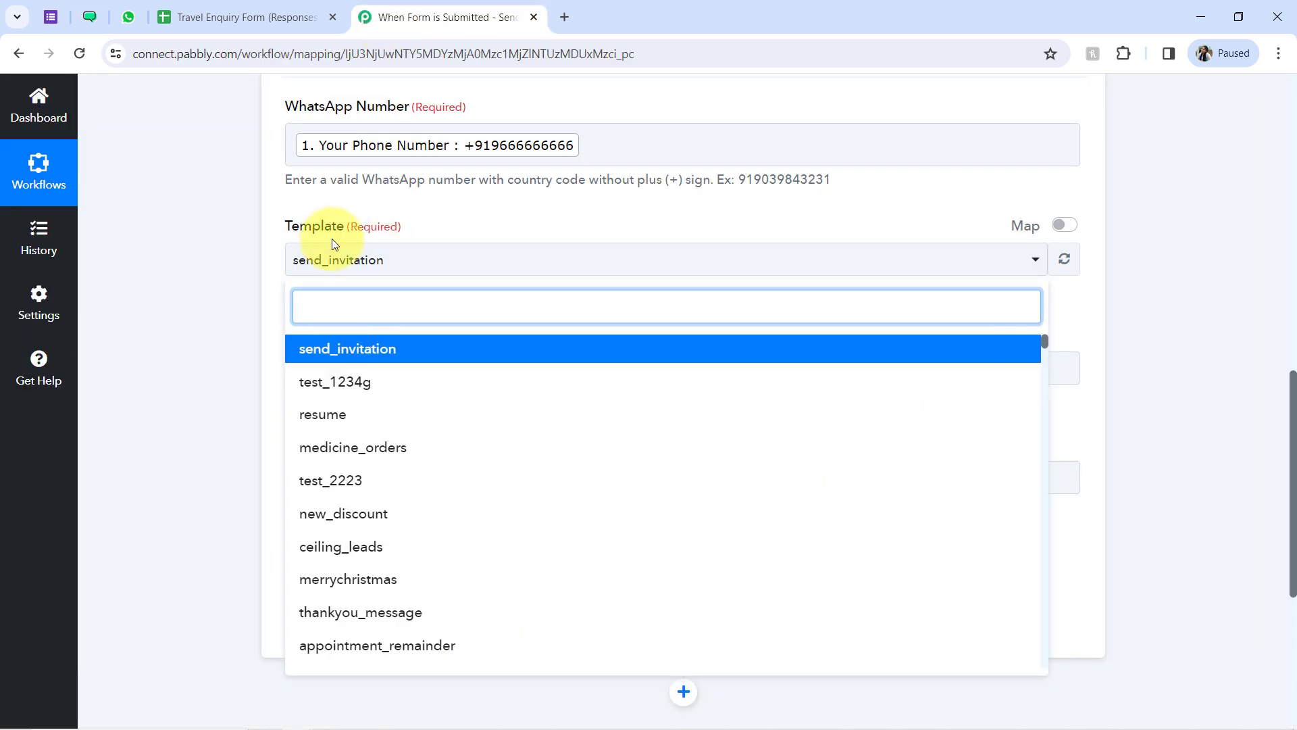
{"action": "left_click", "coordinate": [50, 13]}
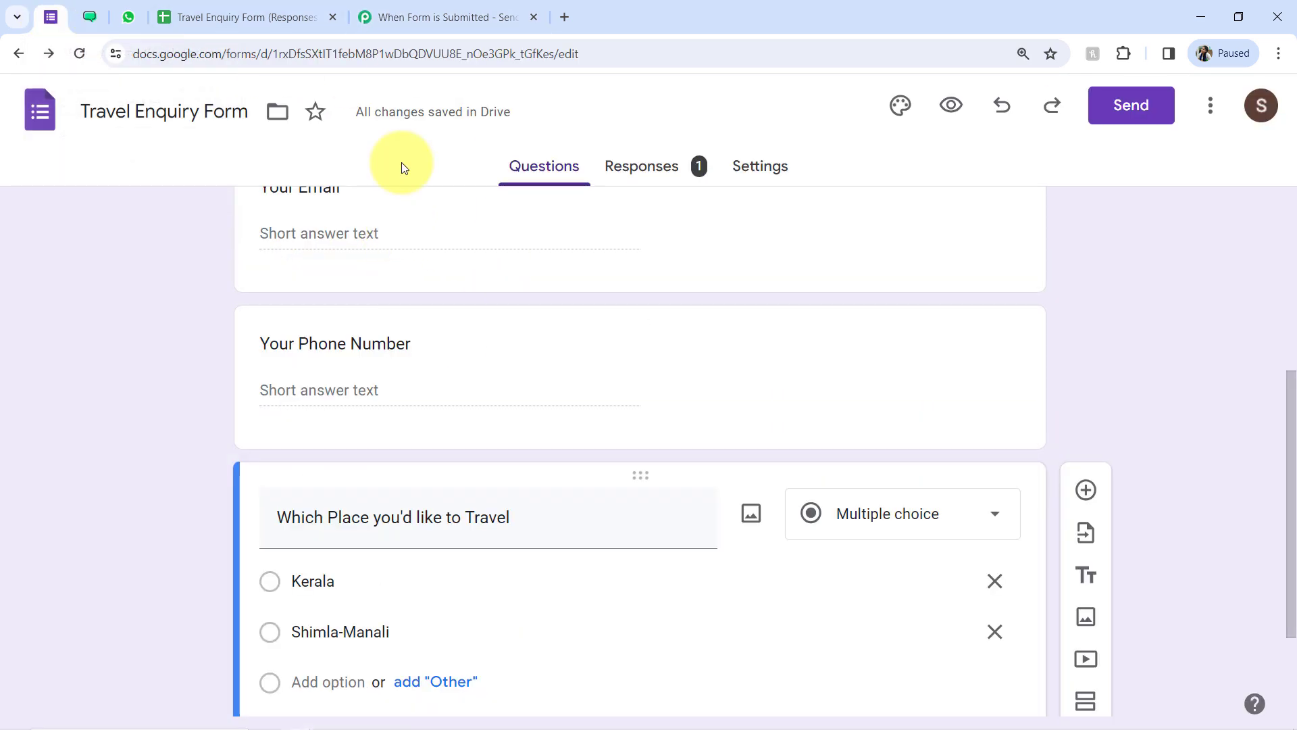
{"action": "left_click", "coordinate": [99, 19]}
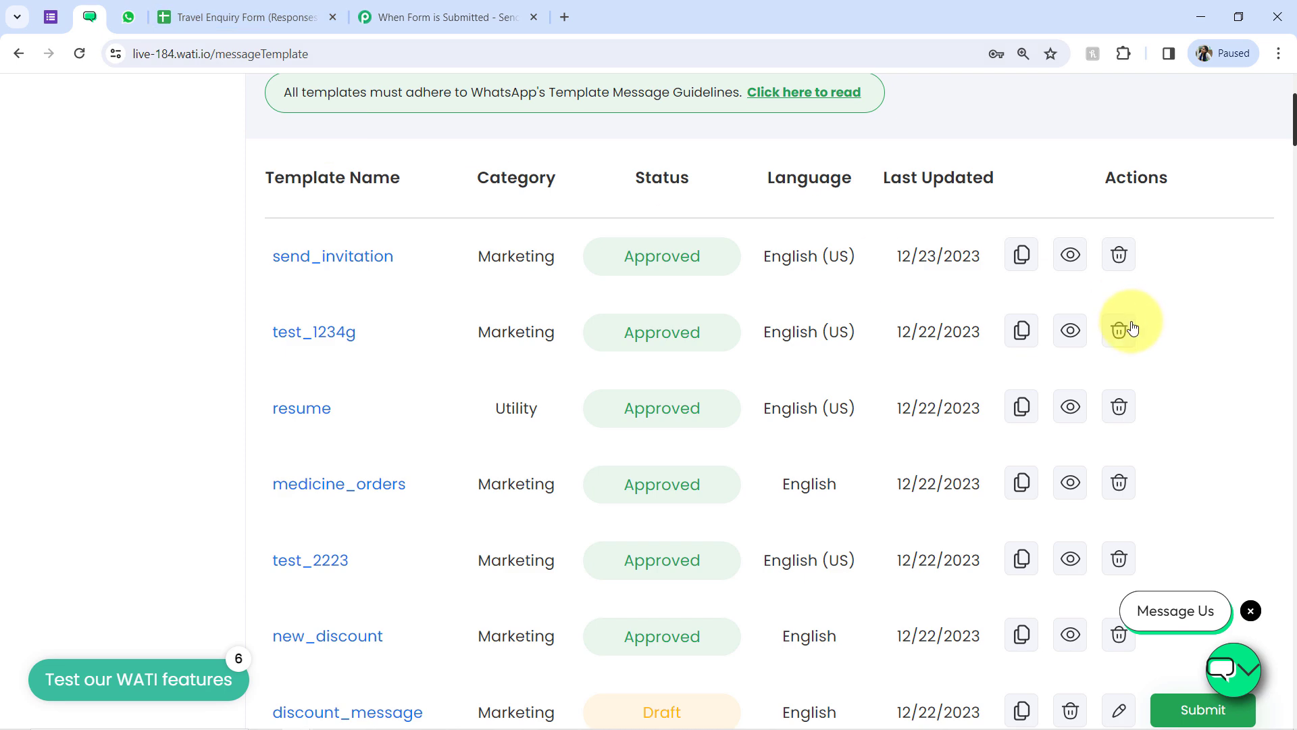
{"action": "mouse_move", "coordinate": [1293, 135]}
{"action": "left_mouse_down"}
{"action": "mouse_move", "coordinate": [1292, 88]}
{"action": "mouse_move", "coordinate": [1292, 140]}
{"action": "mouse_move", "coordinate": [1291, 120]}
{"action": "left_mouse_up"}
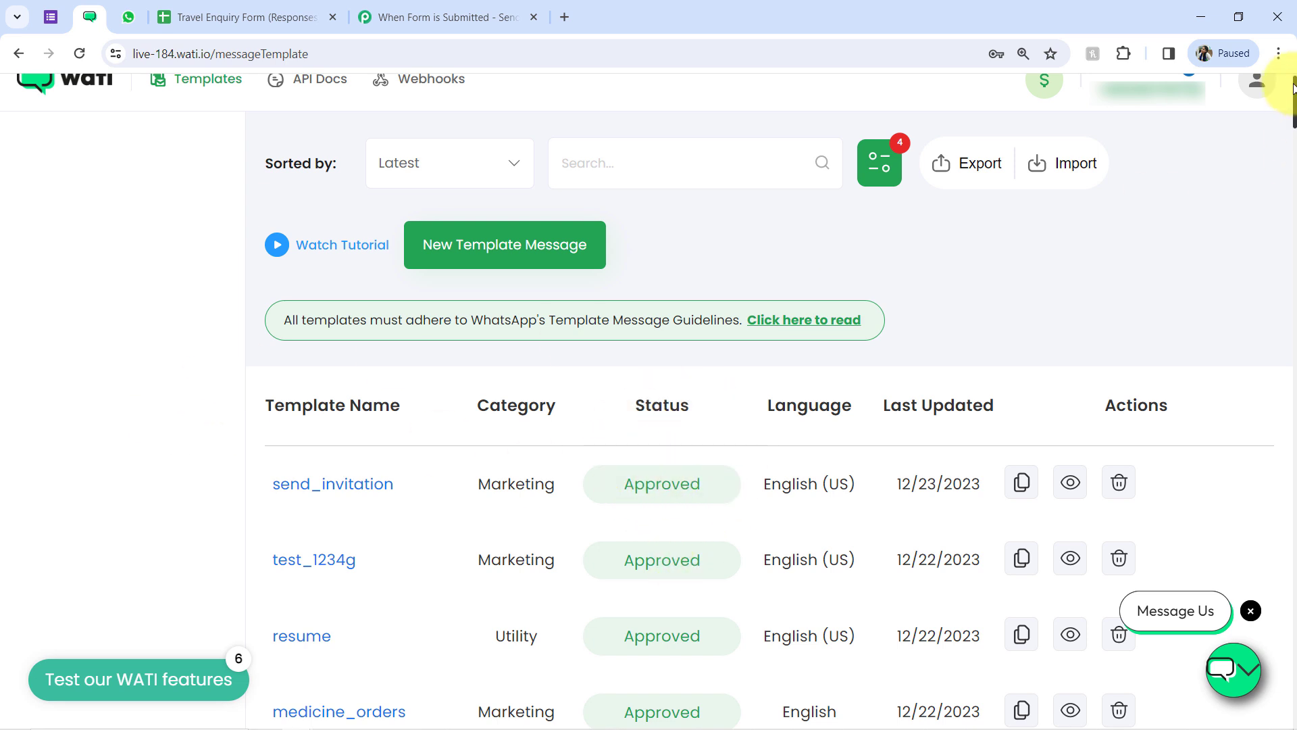
Search the WATI message templates for "file" and open the file_sharing_on_whatsapp template.
{"action": "mouse_move", "coordinate": [1293, 108]}
{"action": "left_mouse_down"}
{"action": "mouse_move", "coordinate": [1292, 220]}
{"action": "mouse_move", "coordinate": [1292, 111]}
{"action": "left_mouse_up"}
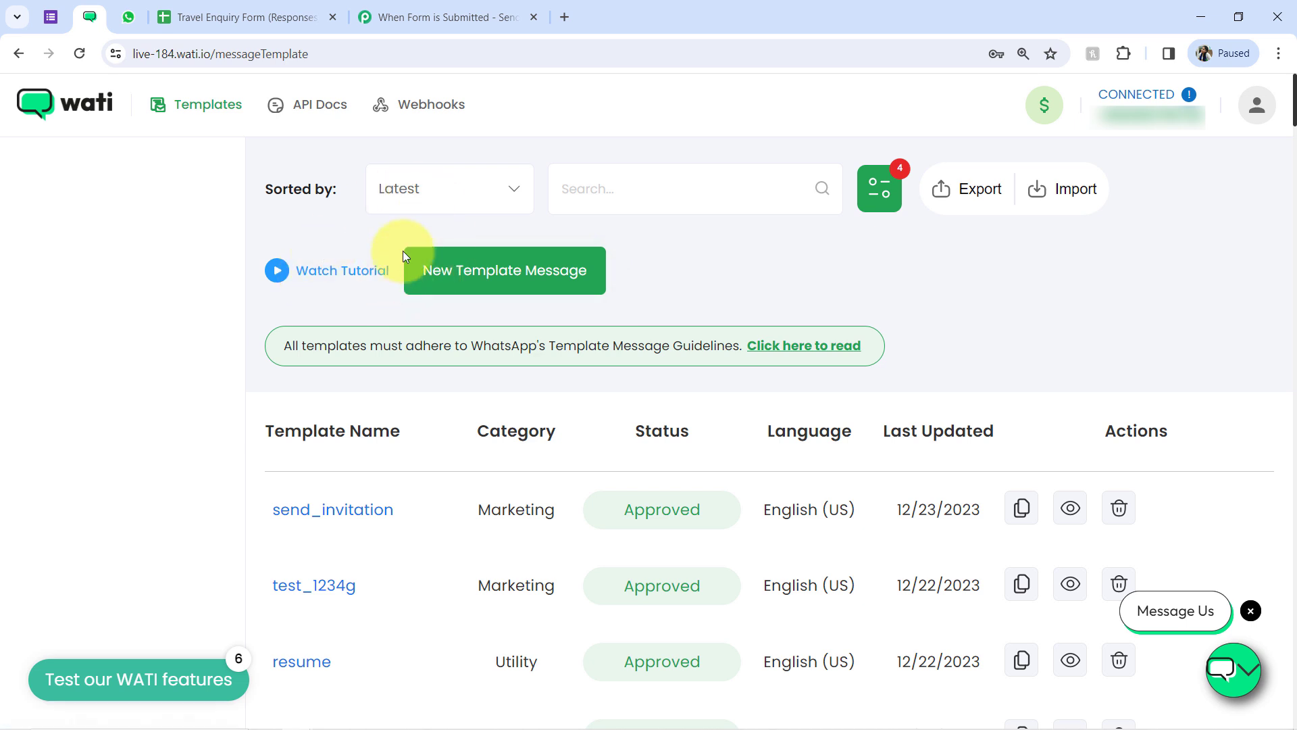
{"action": "left_click_drag", "start_coordinate": [1291, 114], "coordinate": [1227, 197]}
{"action": "key", "text": "ctrl+f"}
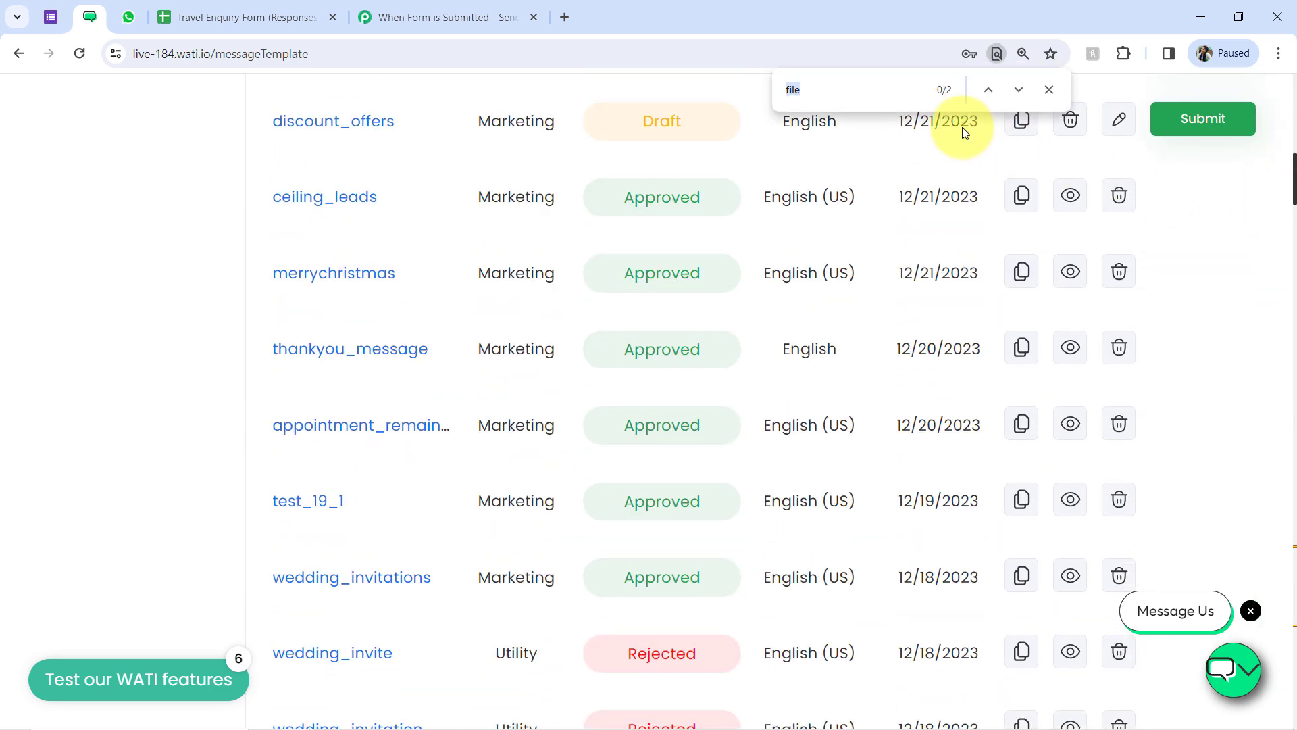
{"action": "key", "text": "Return"}
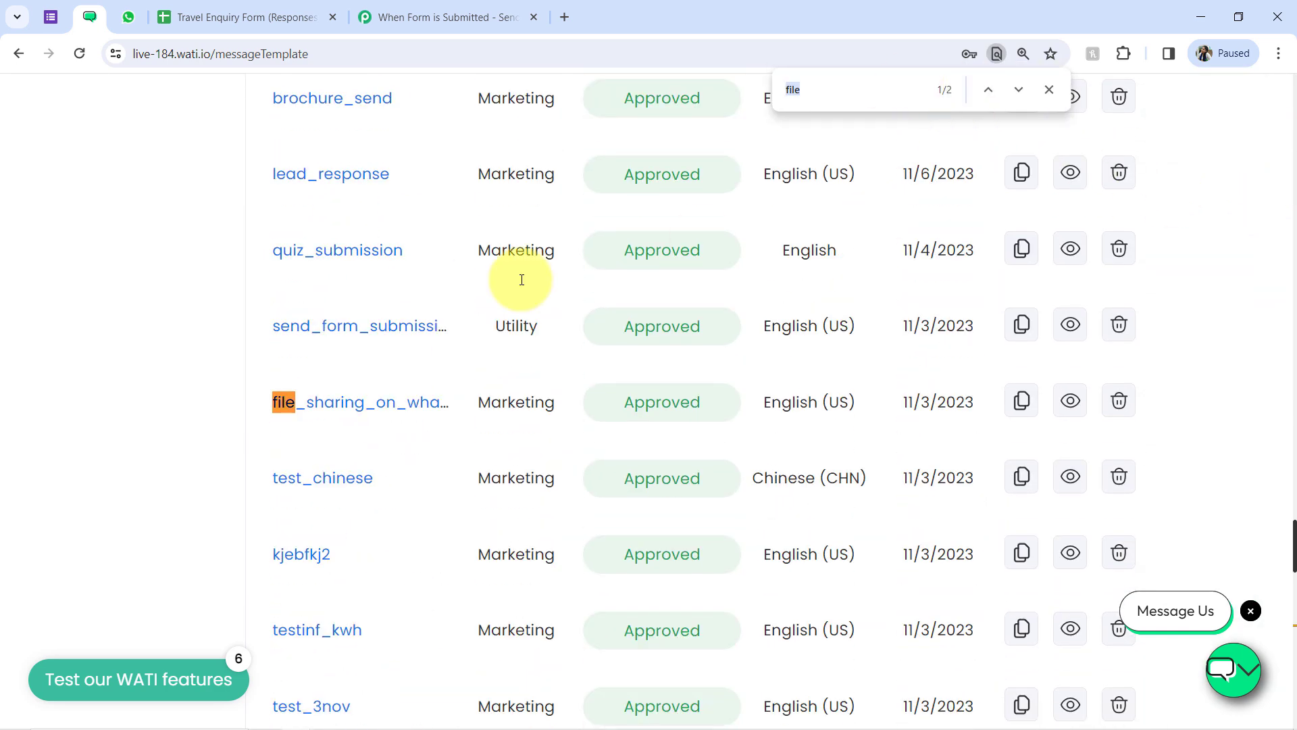
{"action": "left_click", "coordinate": [386, 404]}
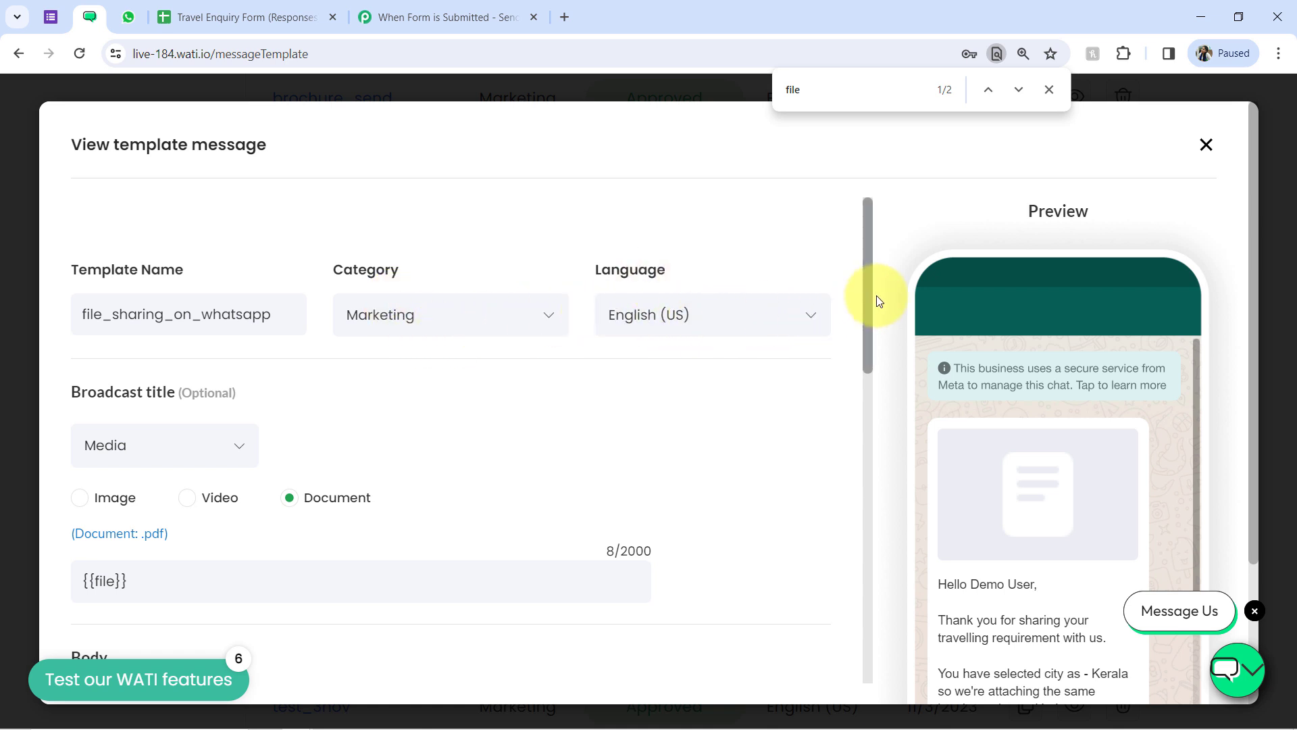
Examine the template's document header with its file variable and locate the name and city variables in the body.
{"action": "scroll", "coordinate": [870, 271], "scroll_direction": "down", "scroll_amount": 2}
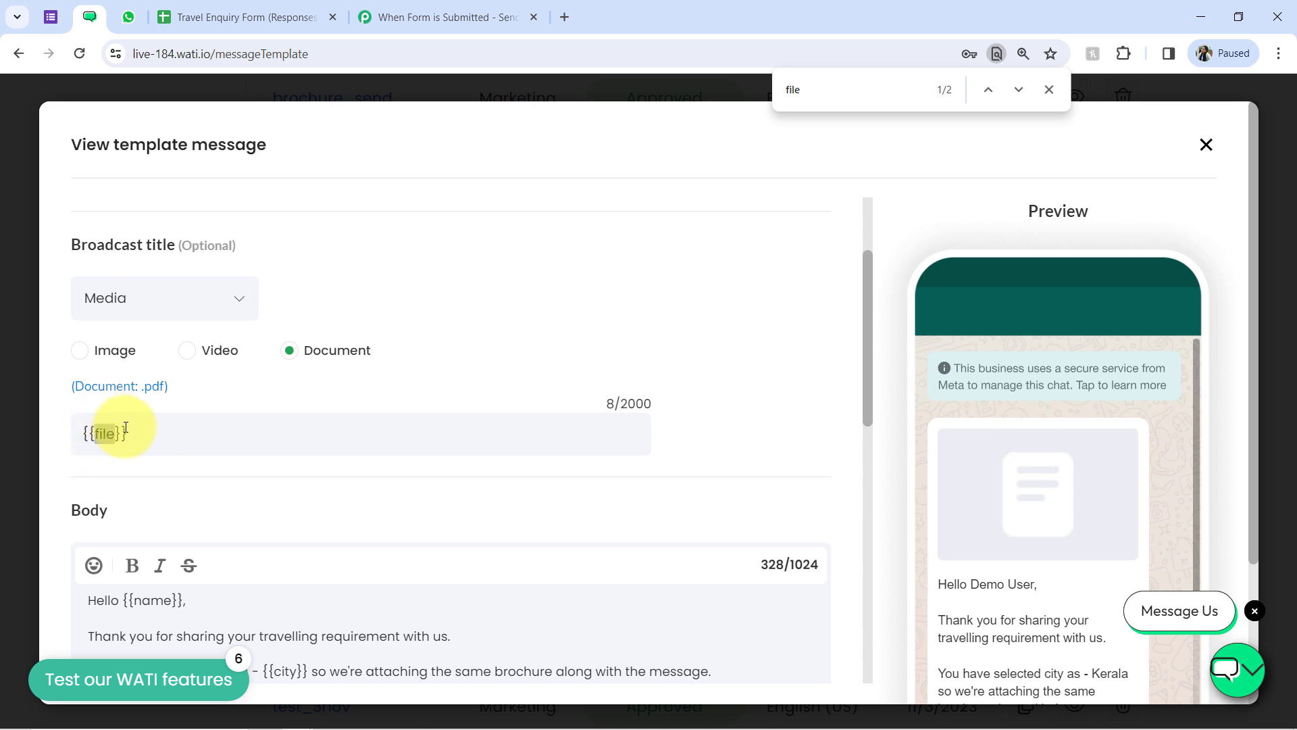
{"action": "mouse_move", "coordinate": [95, 433]}
{"action": "left_mouse_down"}
{"action": "mouse_move", "coordinate": [118, 430]}
{"action": "mouse_move", "coordinate": [82, 433]}
{"action": "mouse_move", "coordinate": [108, 432]}
{"action": "left_mouse_up"}
{"action": "left_click_drag", "start_coordinate": [870, 313], "coordinate": [869, 391]}
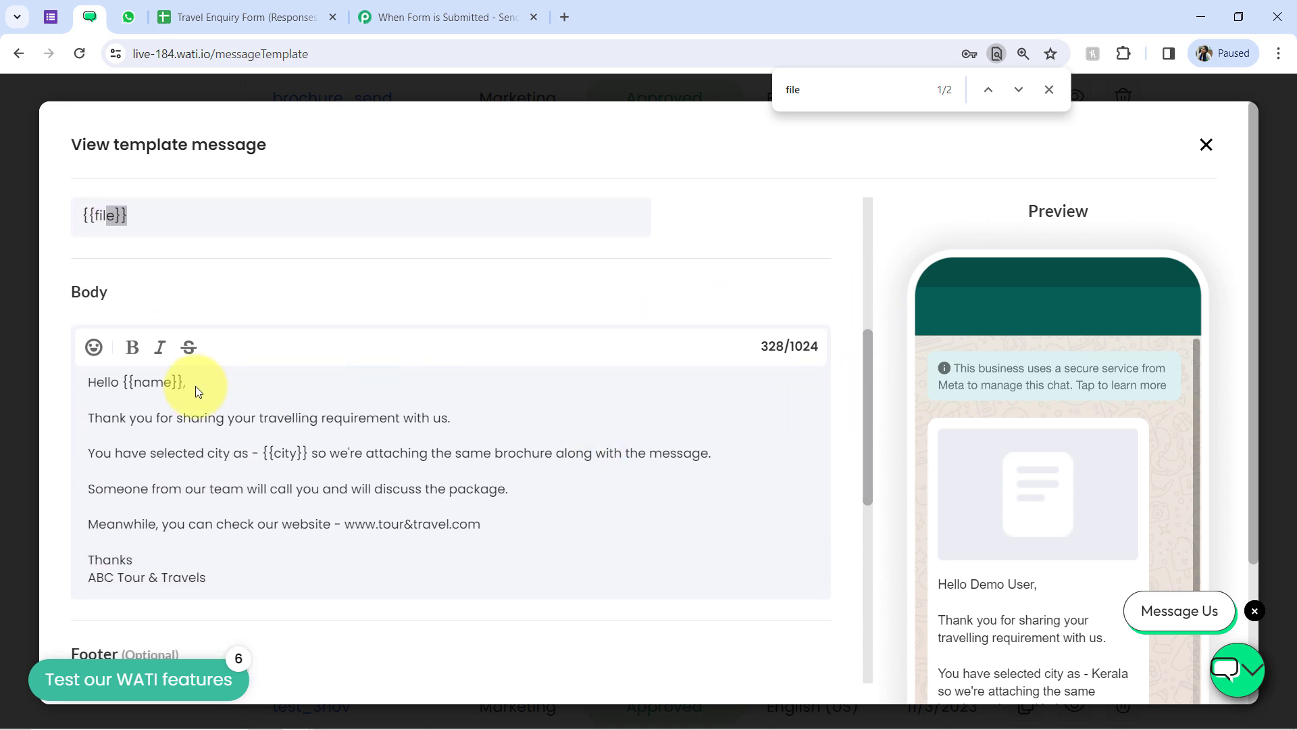
{"action": "left_click_drag", "start_coordinate": [142, 382], "coordinate": [183, 385]}
{"action": "left_click", "coordinate": [287, 450]}
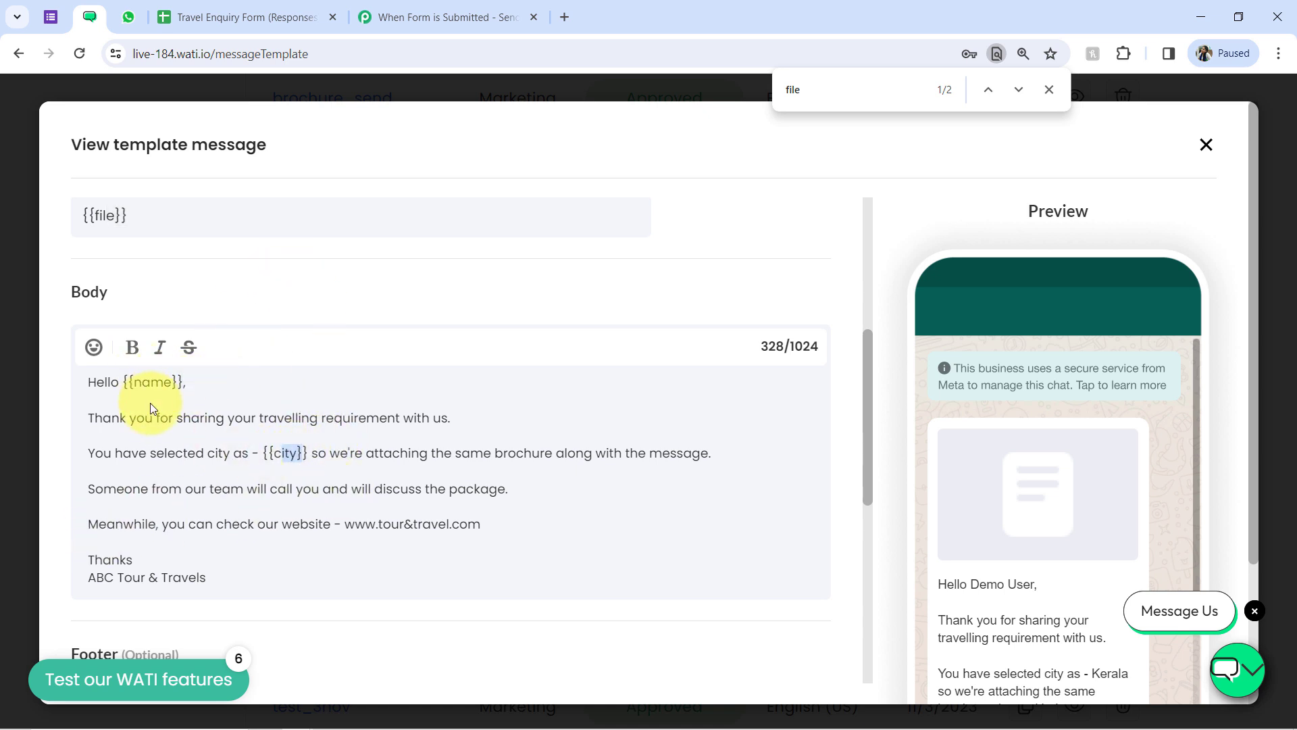
{"action": "left_click", "coordinate": [114, 223]}
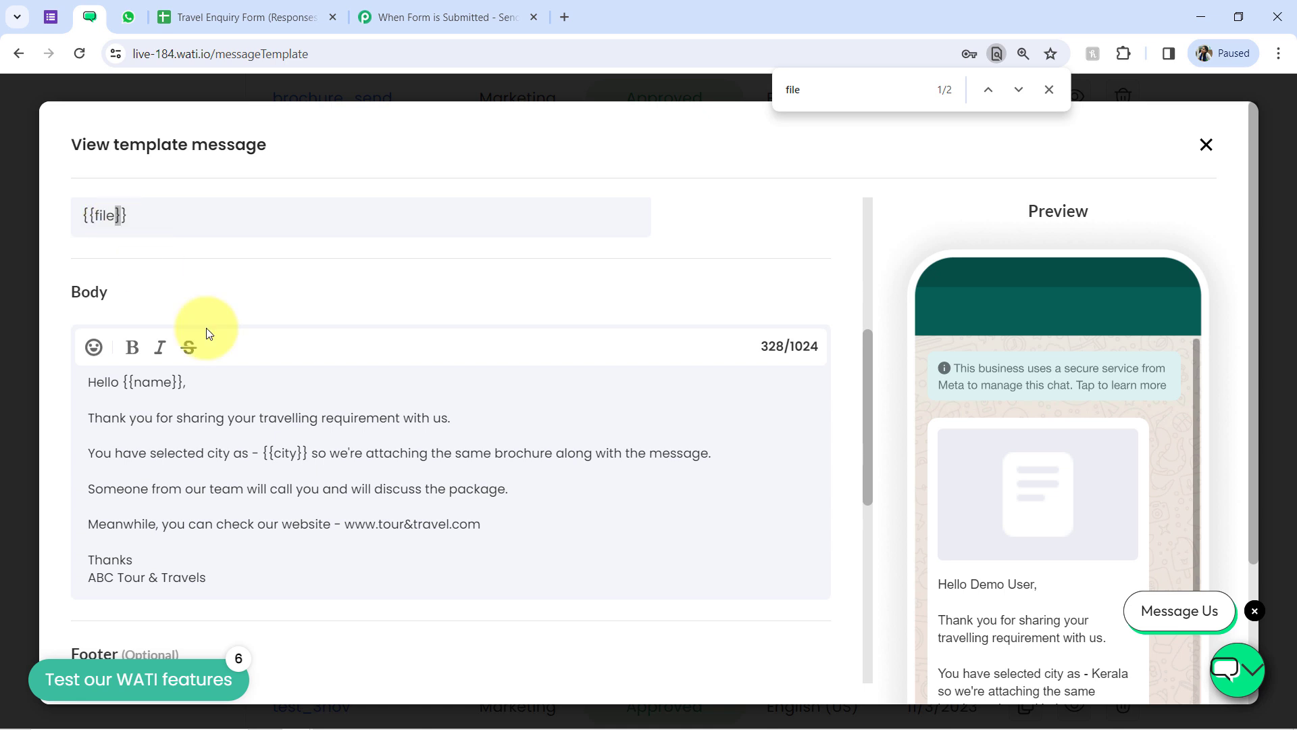
{"action": "double_click", "coordinate": [292, 456]}
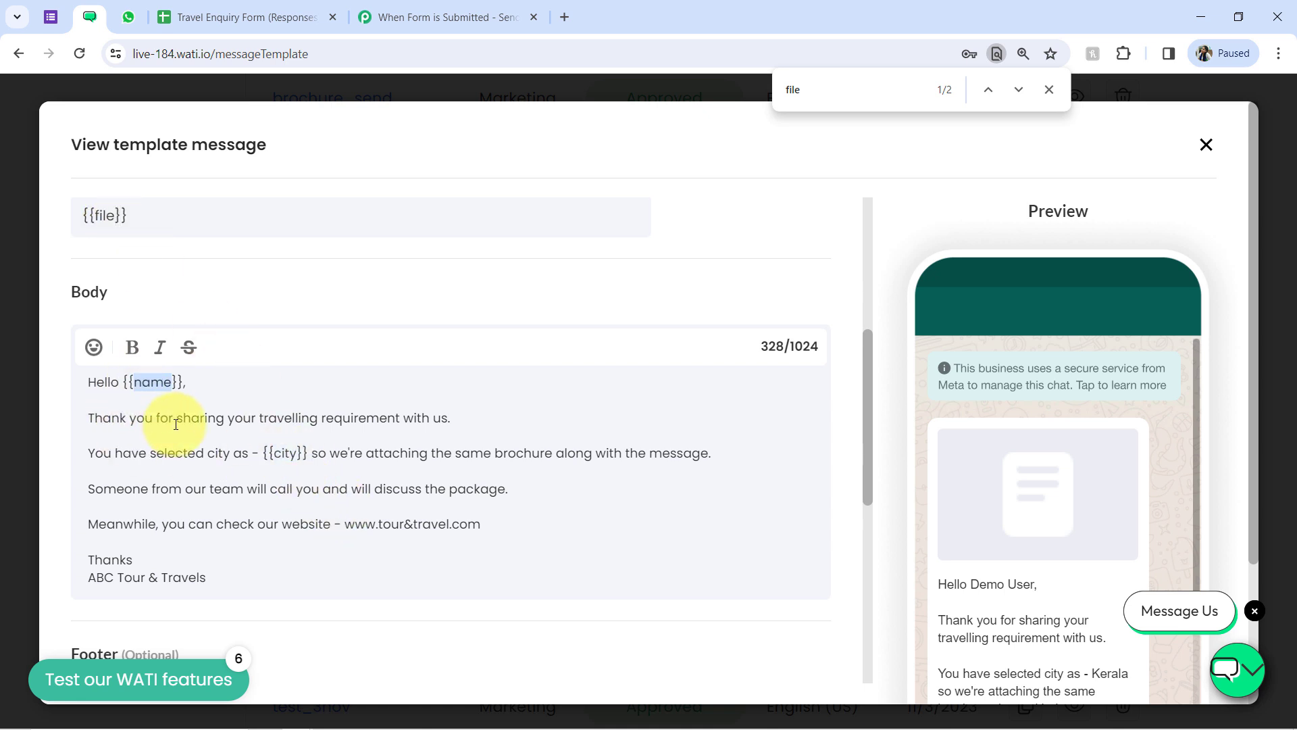
Read through the template's body text, checking where the name and city variables sit in the message.
{"action": "left_click_drag", "start_coordinate": [119, 417], "coordinate": [451, 419]}
{"action": "left_click_drag", "start_coordinate": [115, 453], "coordinate": [188, 453]}
{"action": "left_click_drag", "start_coordinate": [376, 440], "coordinate": [375, 504]}
{"action": "left_click", "coordinate": [375, 504]}
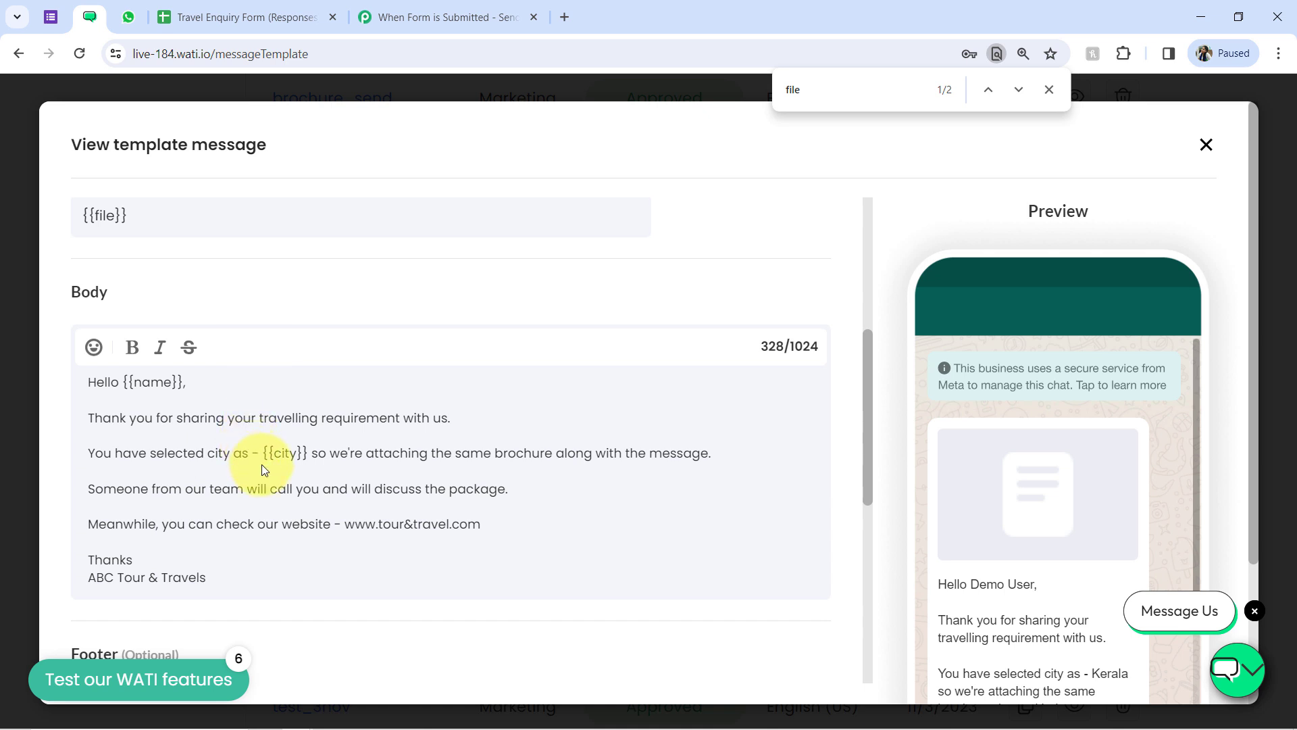
{"action": "left_click_drag", "start_coordinate": [123, 382], "coordinate": [186, 383]}
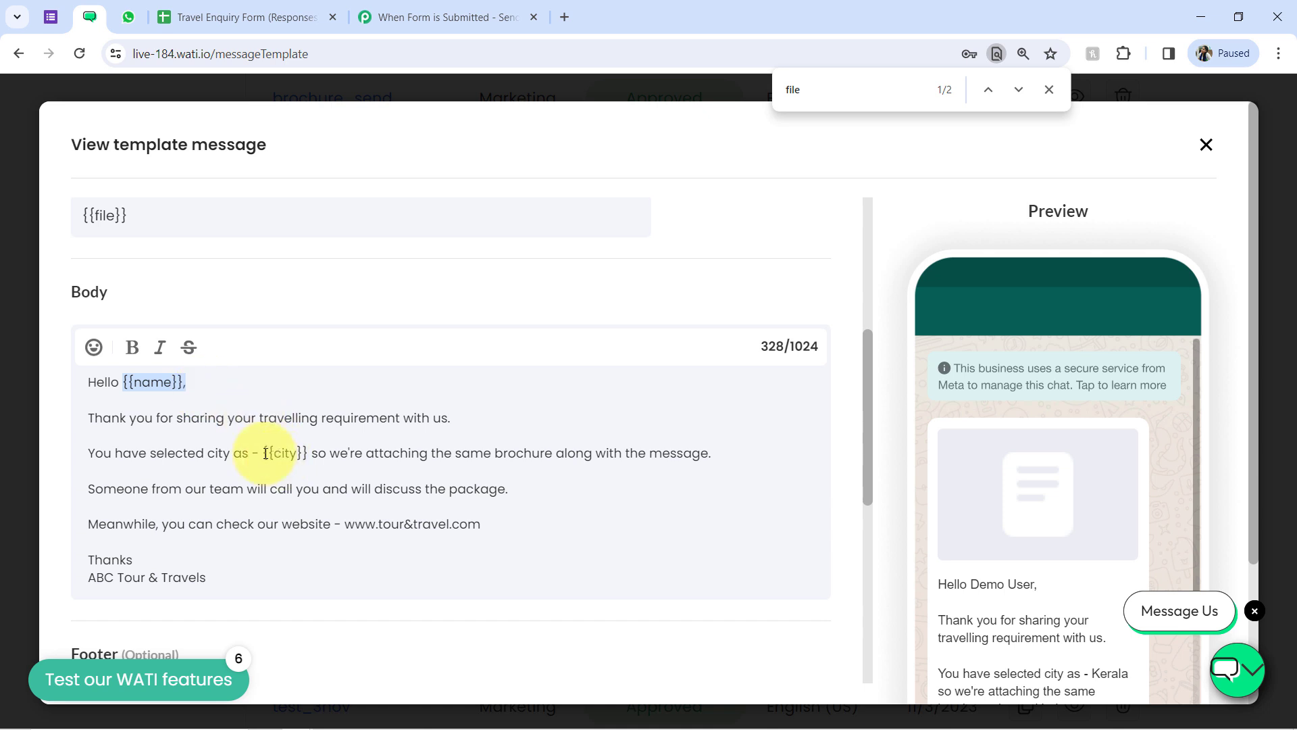
{"action": "left_click_drag", "start_coordinate": [263, 453], "coordinate": [314, 451]}
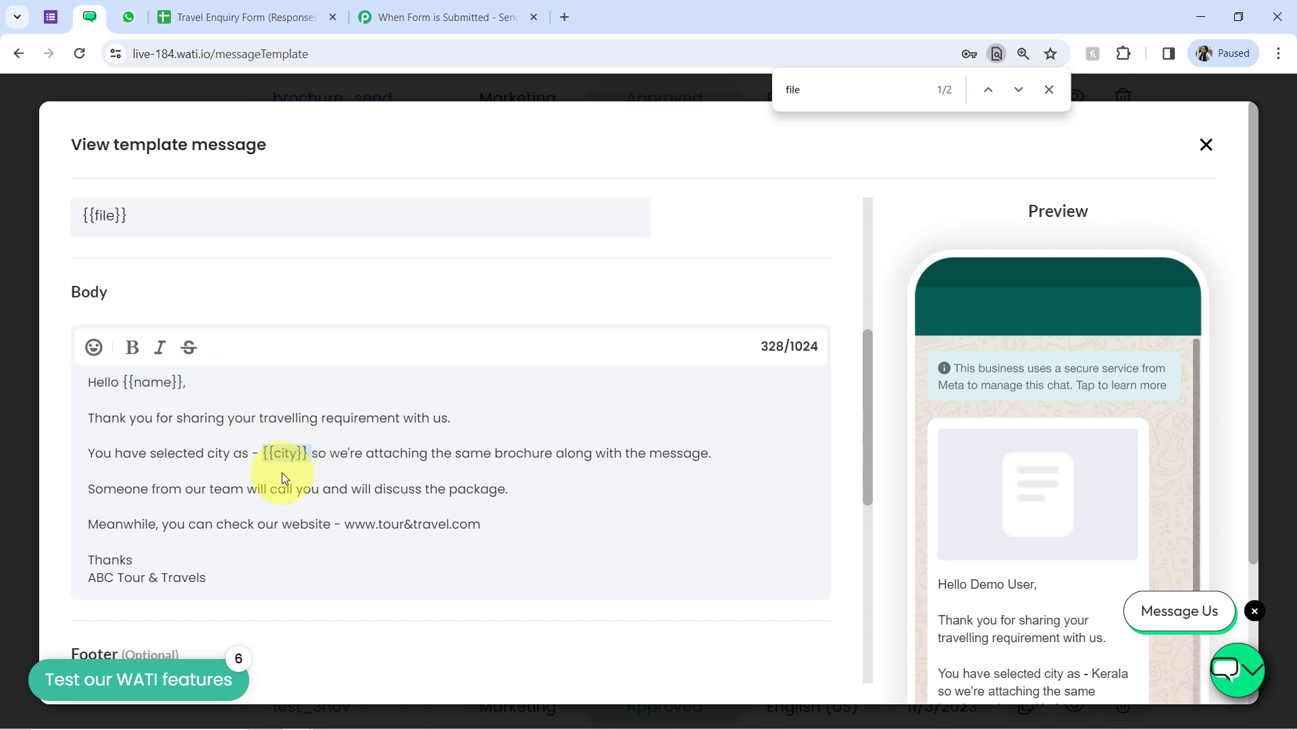
{"action": "left_click", "coordinate": [259, 460]}
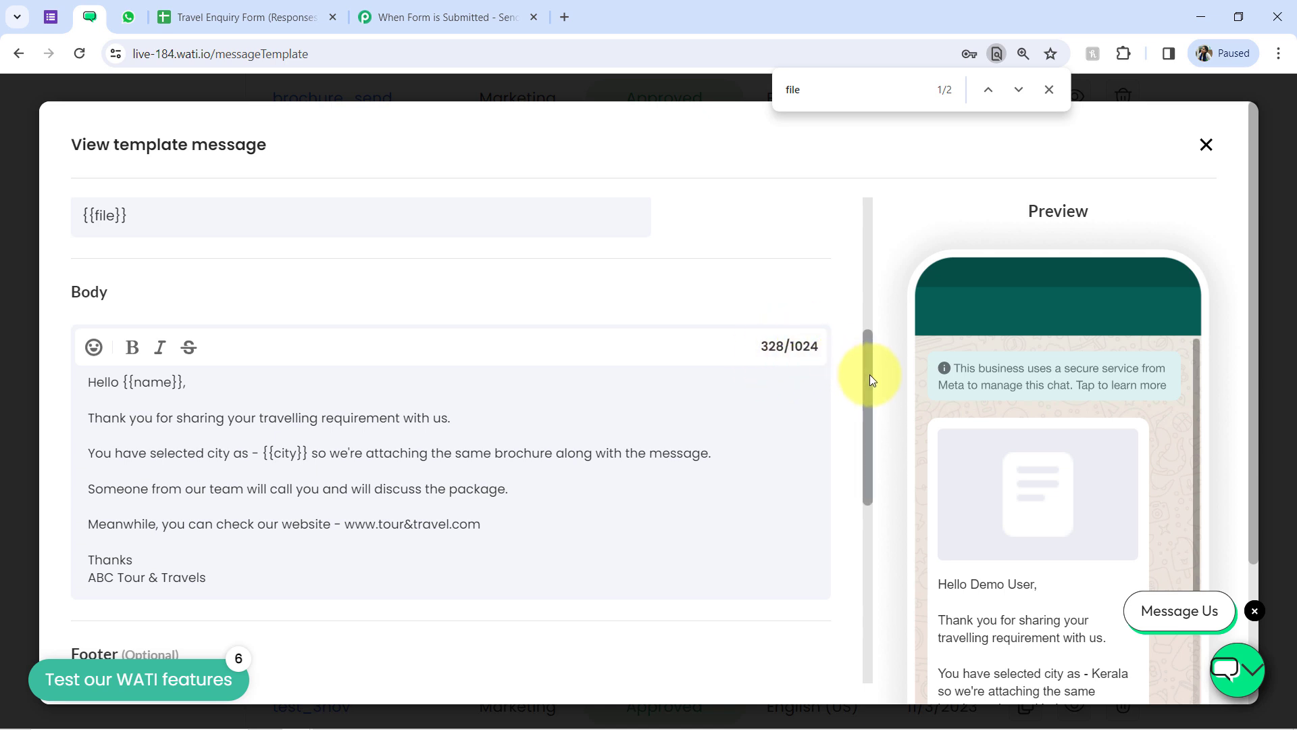
{"action": "left_click_drag", "start_coordinate": [870, 374], "coordinate": [869, 400]}
{"action": "left_click_drag", "start_coordinate": [133, 312], "coordinate": [175, 466]}
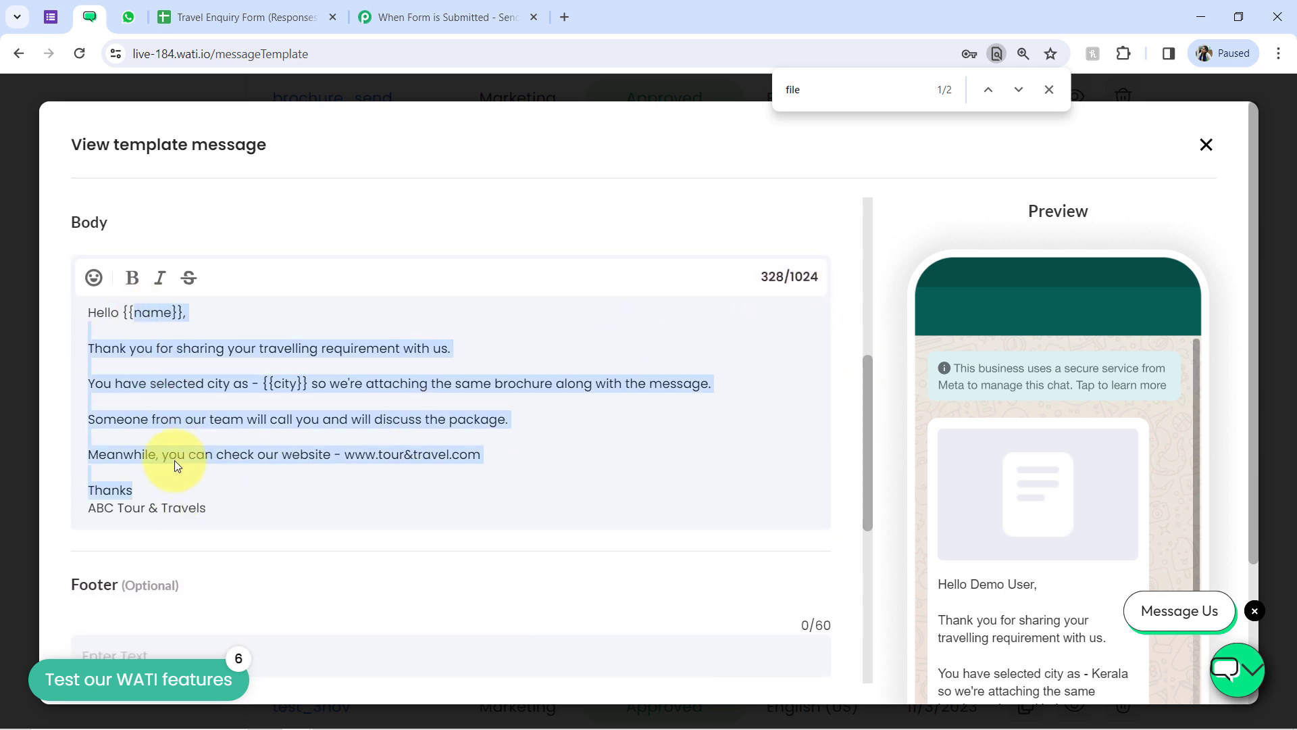
{"action": "left_click", "coordinate": [177, 369]}
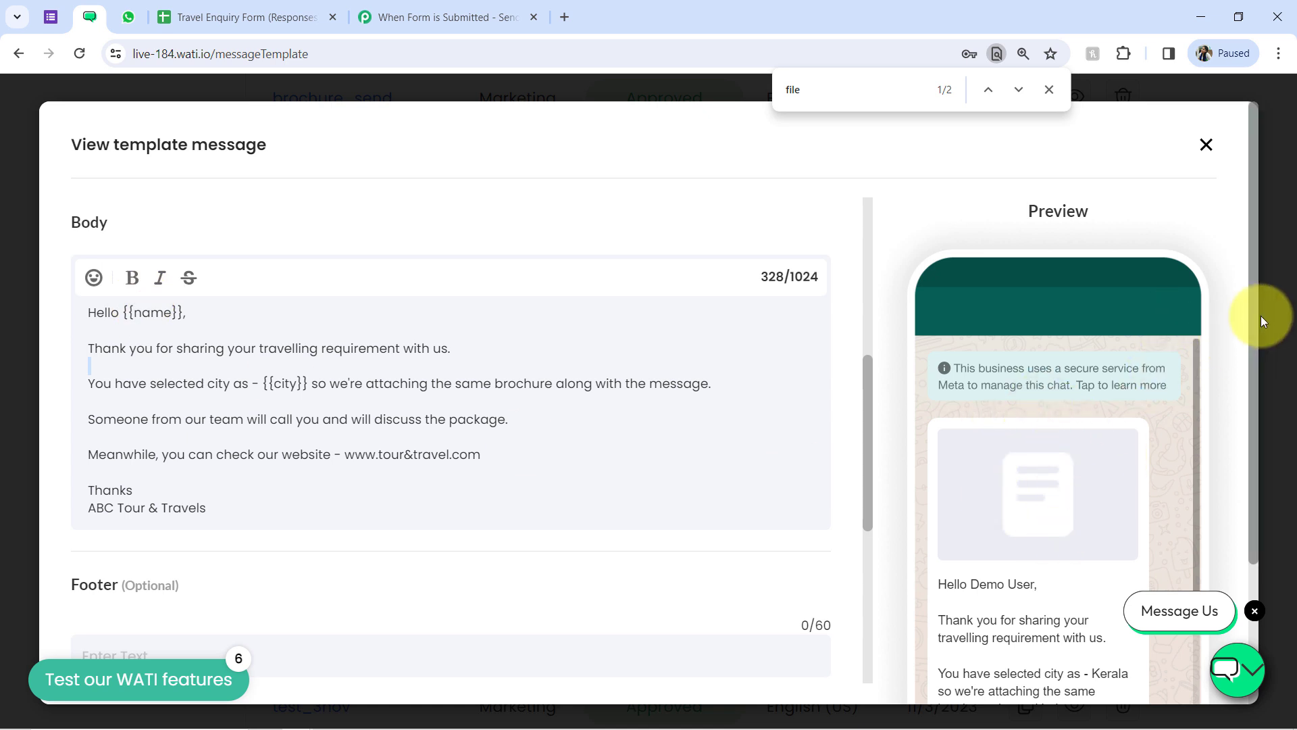
Review the template's WhatsApp preview from the greeting through the brochure, team call and website lines.
{"action": "left_click_drag", "start_coordinate": [1254, 310], "coordinate": [1264, 382]}
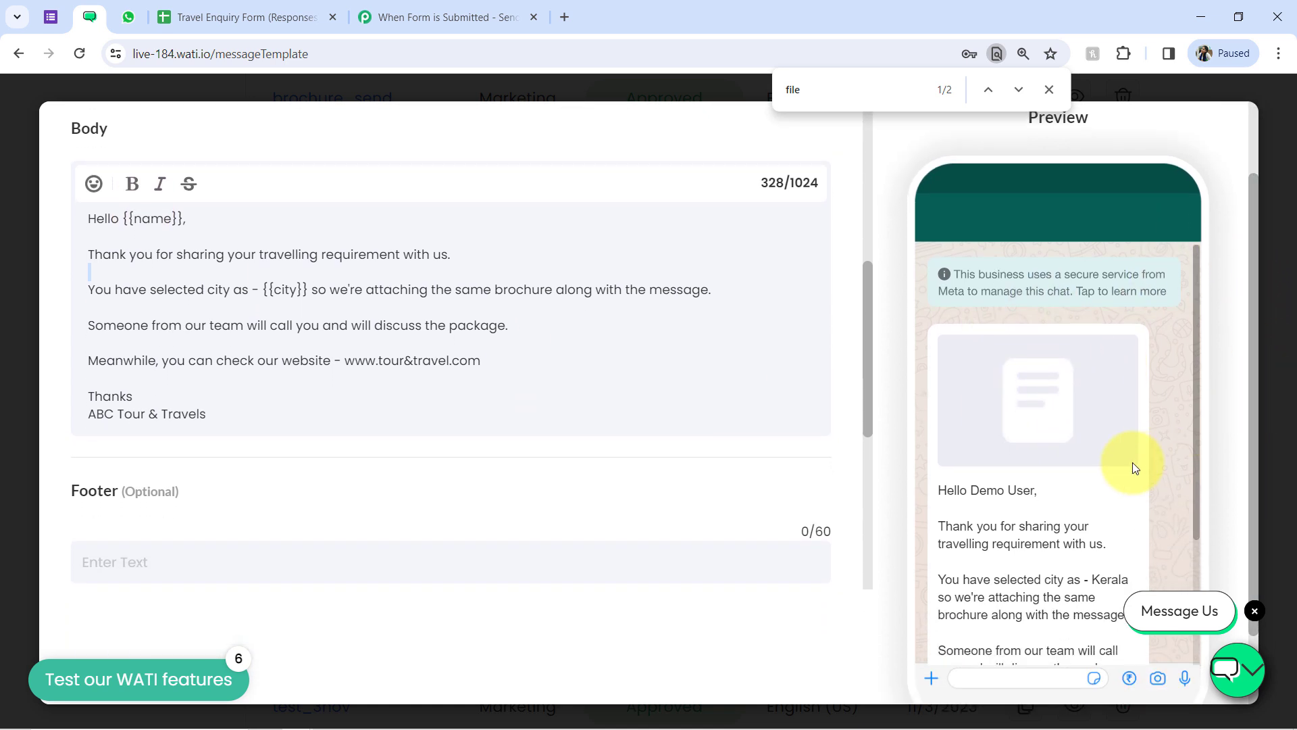
{"action": "left_click_drag", "start_coordinate": [936, 490], "coordinate": [1044, 491]}
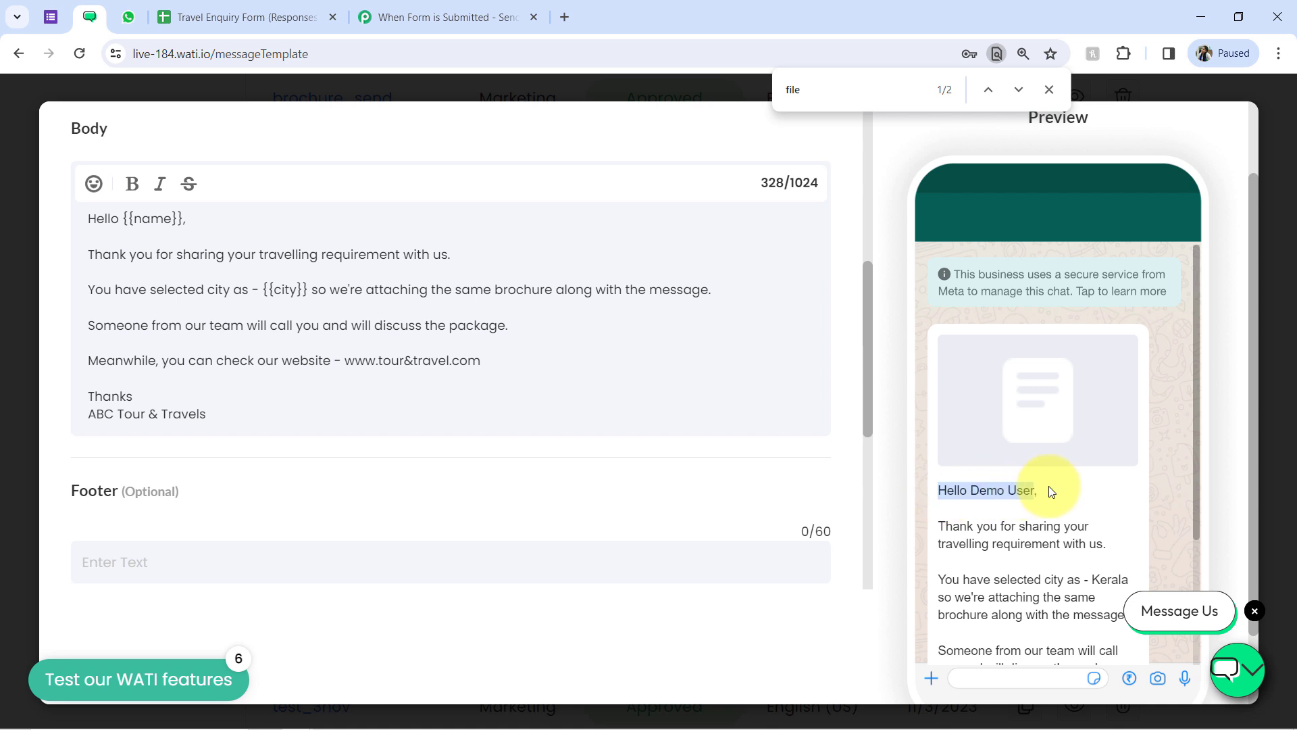
{"action": "left_click", "coordinate": [1003, 488]}
{"action": "left_click_drag", "start_coordinate": [982, 489], "coordinate": [1023, 490]}
{"action": "scroll", "coordinate": [1196, 390], "scroll_direction": "down", "scroll_amount": 2}
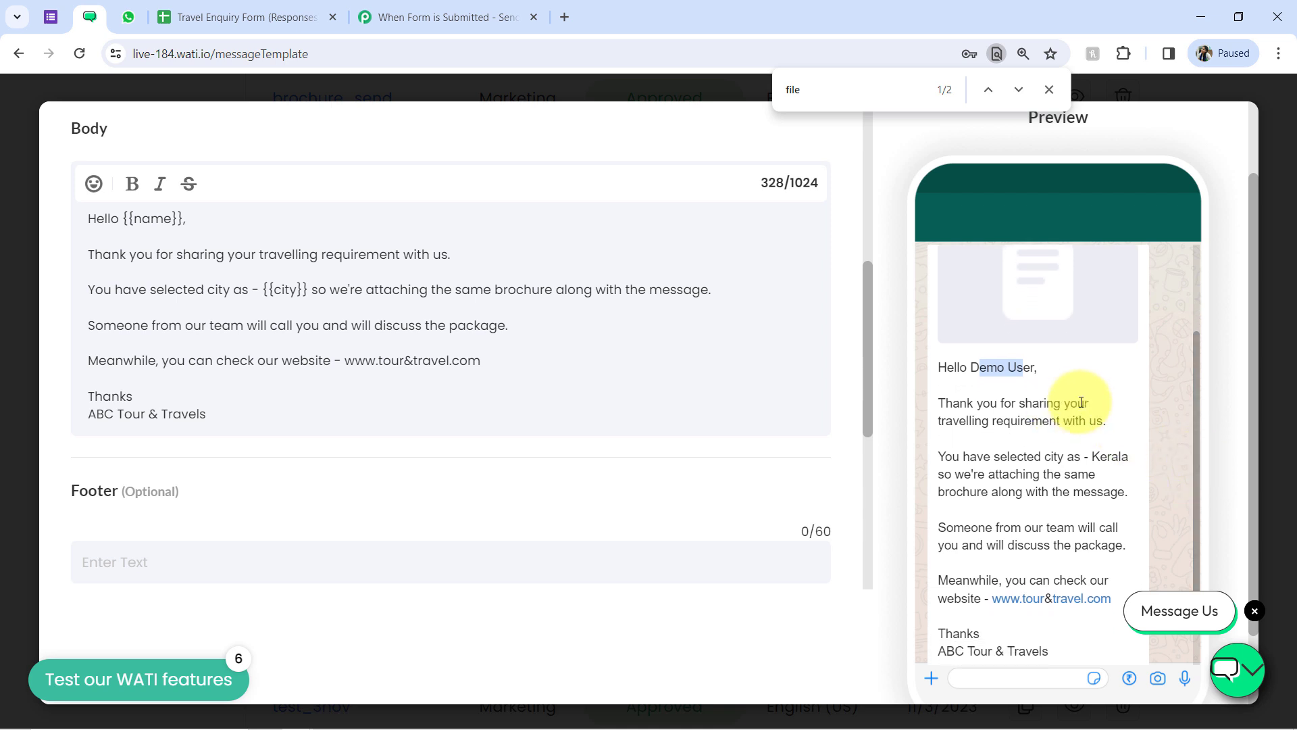
{"action": "left_click_drag", "start_coordinate": [959, 420], "coordinate": [1105, 422]}
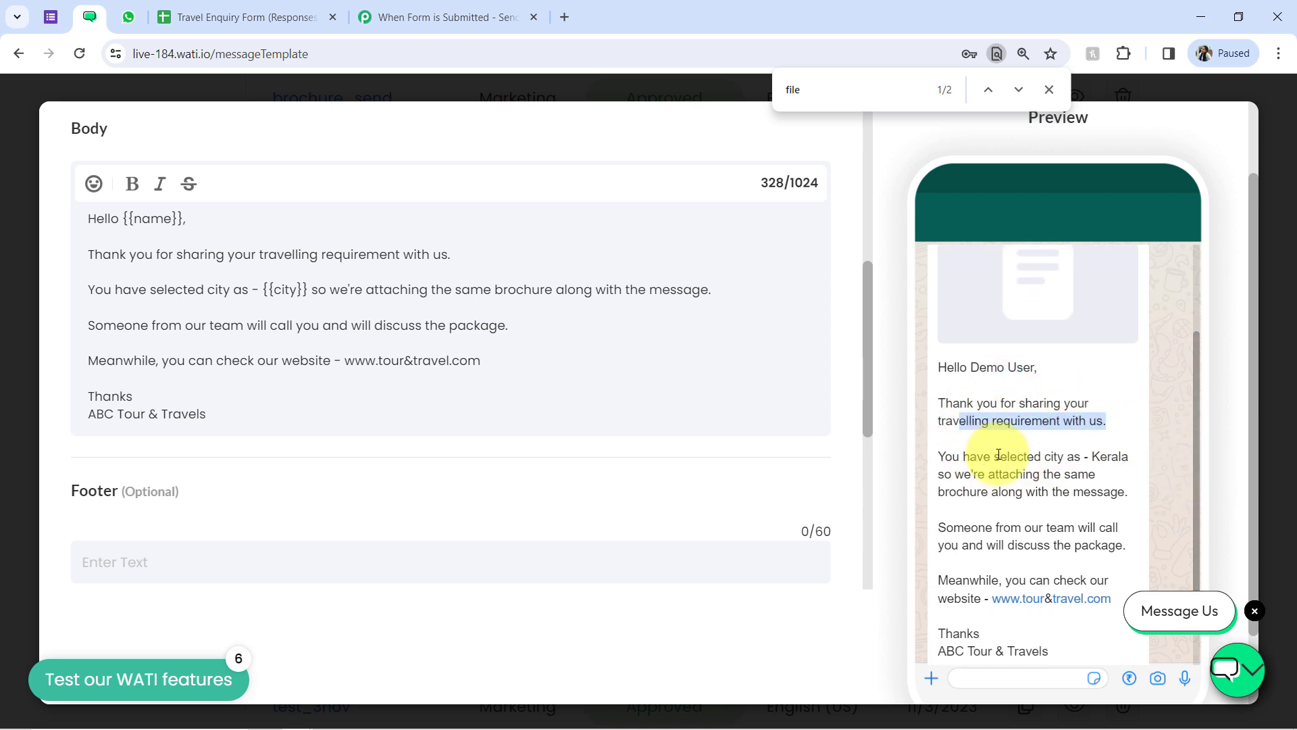
{"action": "left_click_drag", "start_coordinate": [955, 475], "coordinate": [1040, 524]}
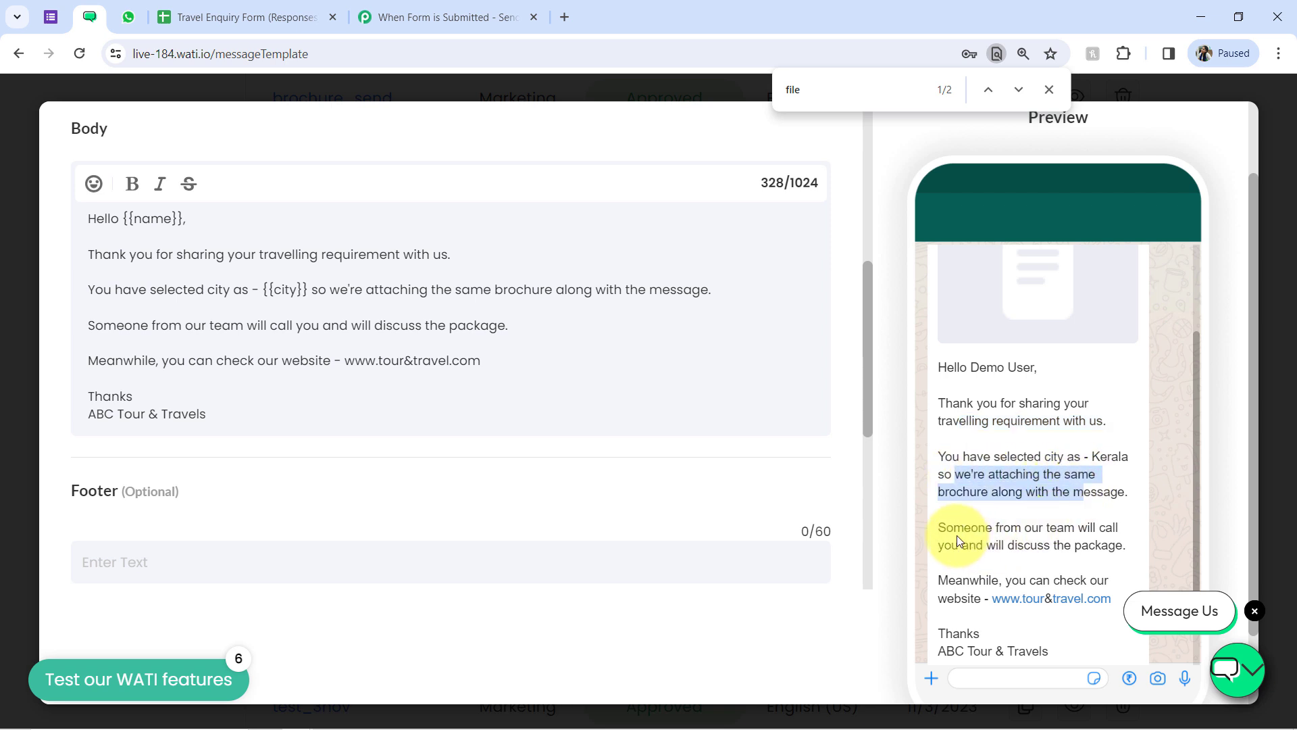
{"action": "left_click_drag", "start_coordinate": [954, 531], "coordinate": [1082, 528]}
{"action": "left_click_drag", "start_coordinate": [958, 548], "coordinate": [1108, 548]}
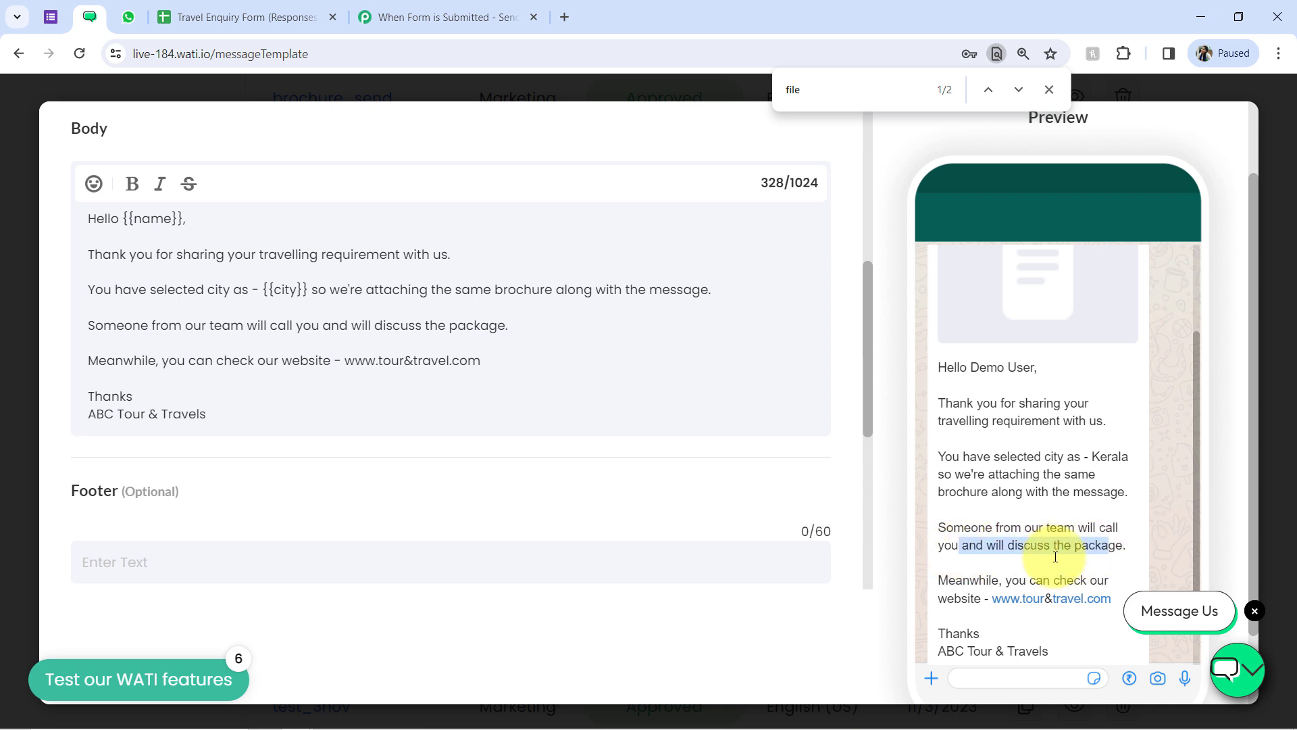
{"action": "left_click", "coordinate": [967, 606]}
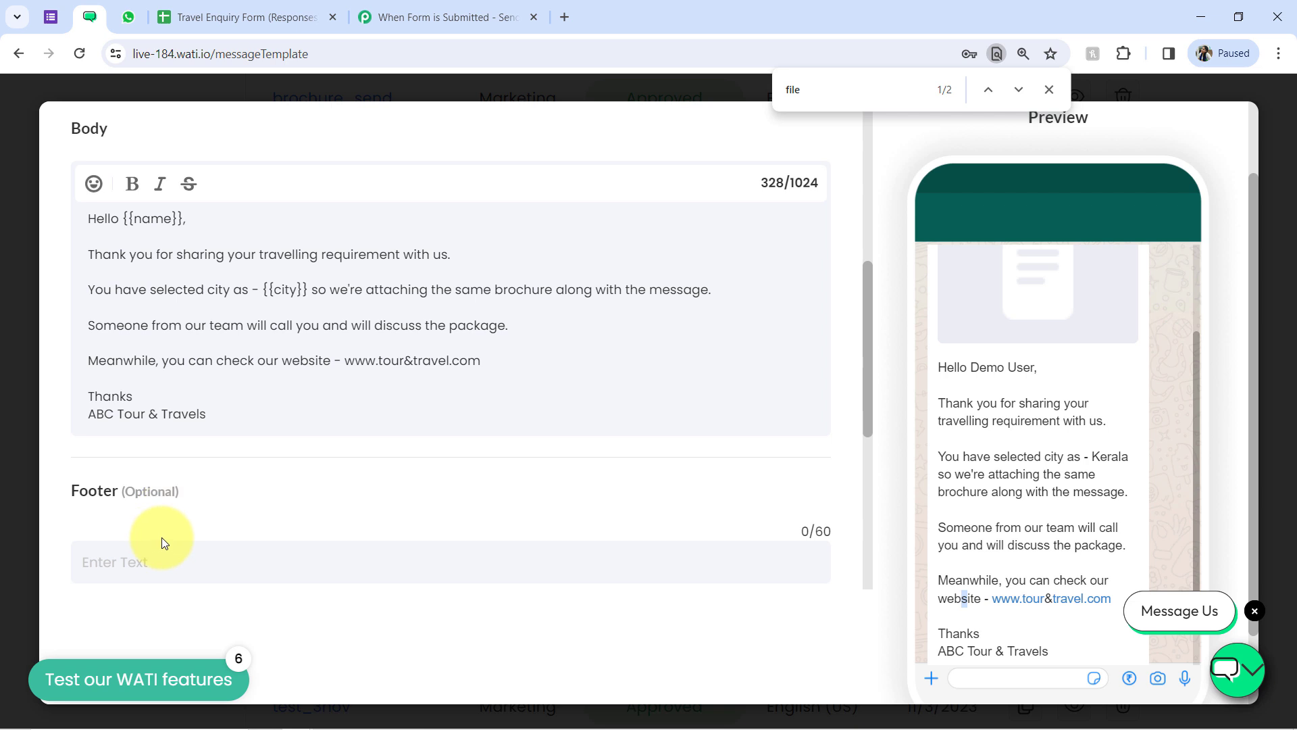
Examine the sample content for the file, name and city variables, and compare it with the template body.
{"action": "left_click_drag", "start_coordinate": [867, 368], "coordinate": [869, 527]}
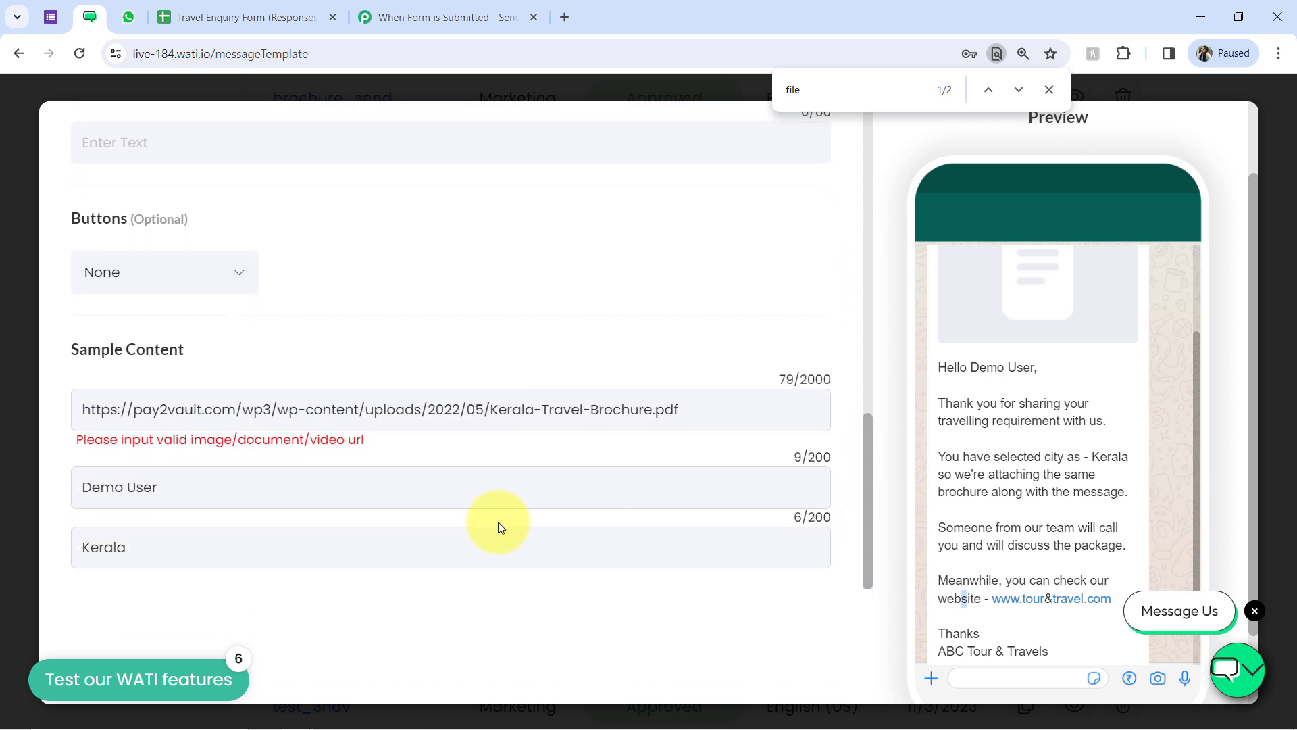
{"action": "left_click_drag", "start_coordinate": [110, 351], "coordinate": [171, 353]}
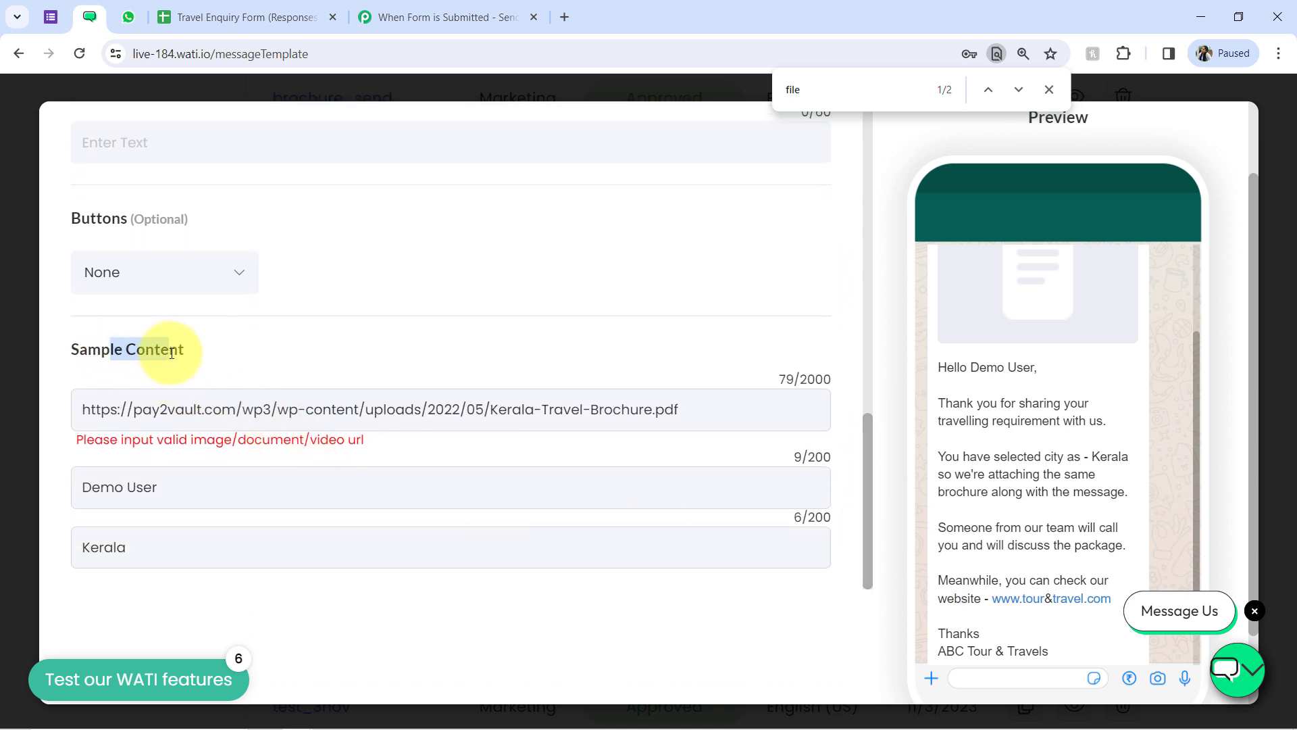
{"action": "left_click", "coordinate": [173, 356]}
{"action": "left_click_drag", "start_coordinate": [192, 413], "coordinate": [290, 412]}
{"action": "left_click_drag", "start_coordinate": [115, 487], "coordinate": [159, 491]}
{"action": "left_click_drag", "start_coordinate": [104, 548], "coordinate": [141, 540]}
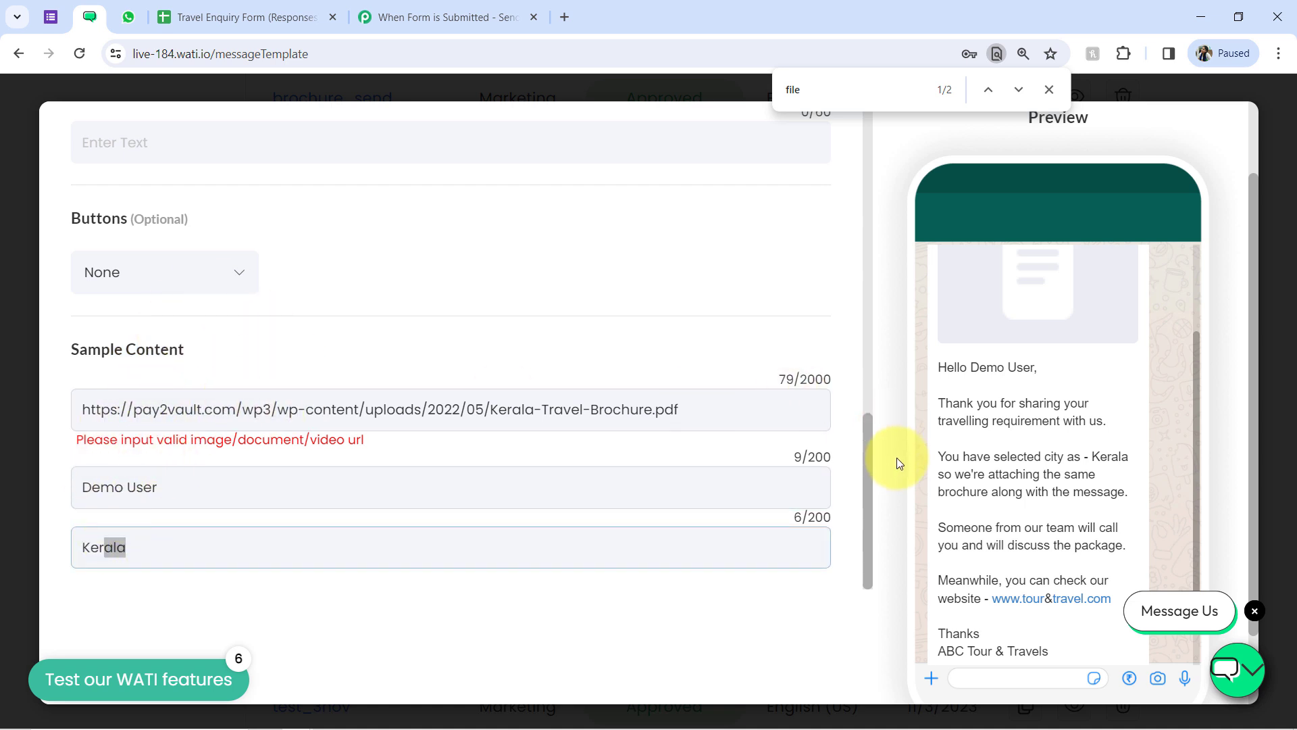
{"action": "left_click_drag", "start_coordinate": [870, 458], "coordinate": [863, 281]}
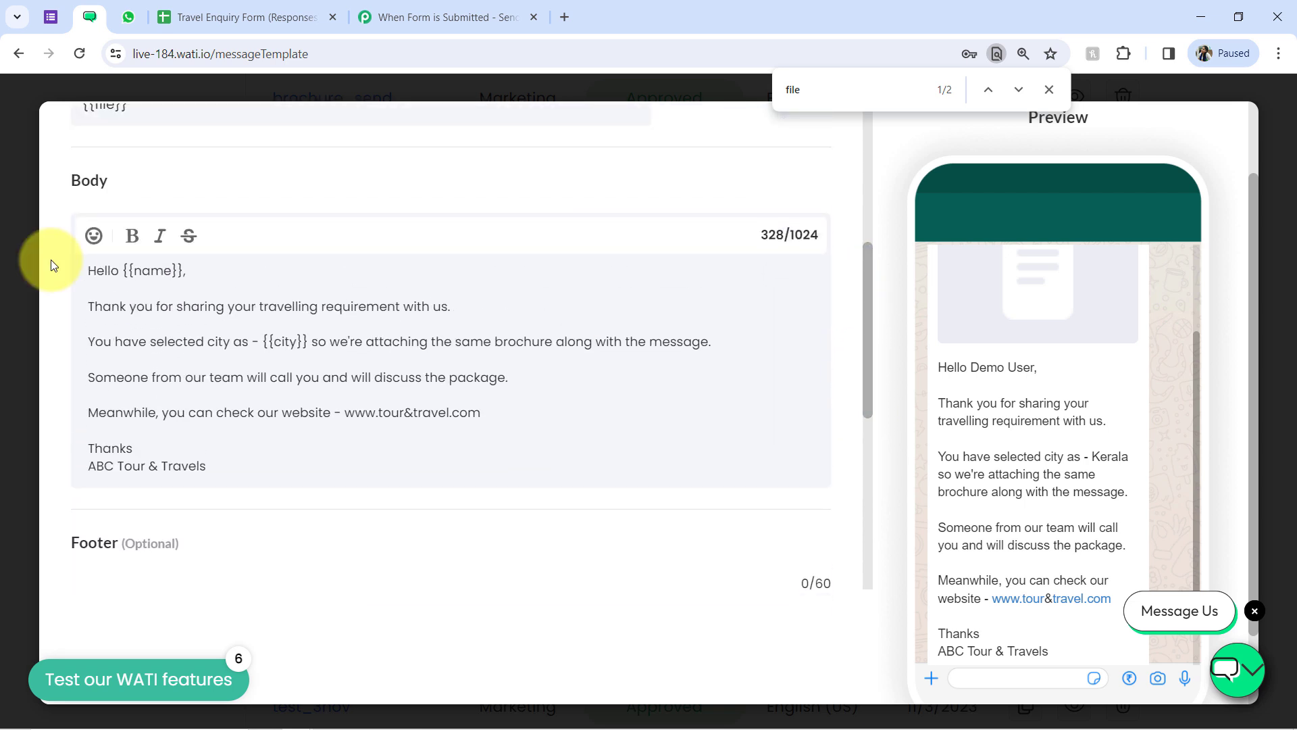
{"action": "double_click", "coordinate": [284, 346]}
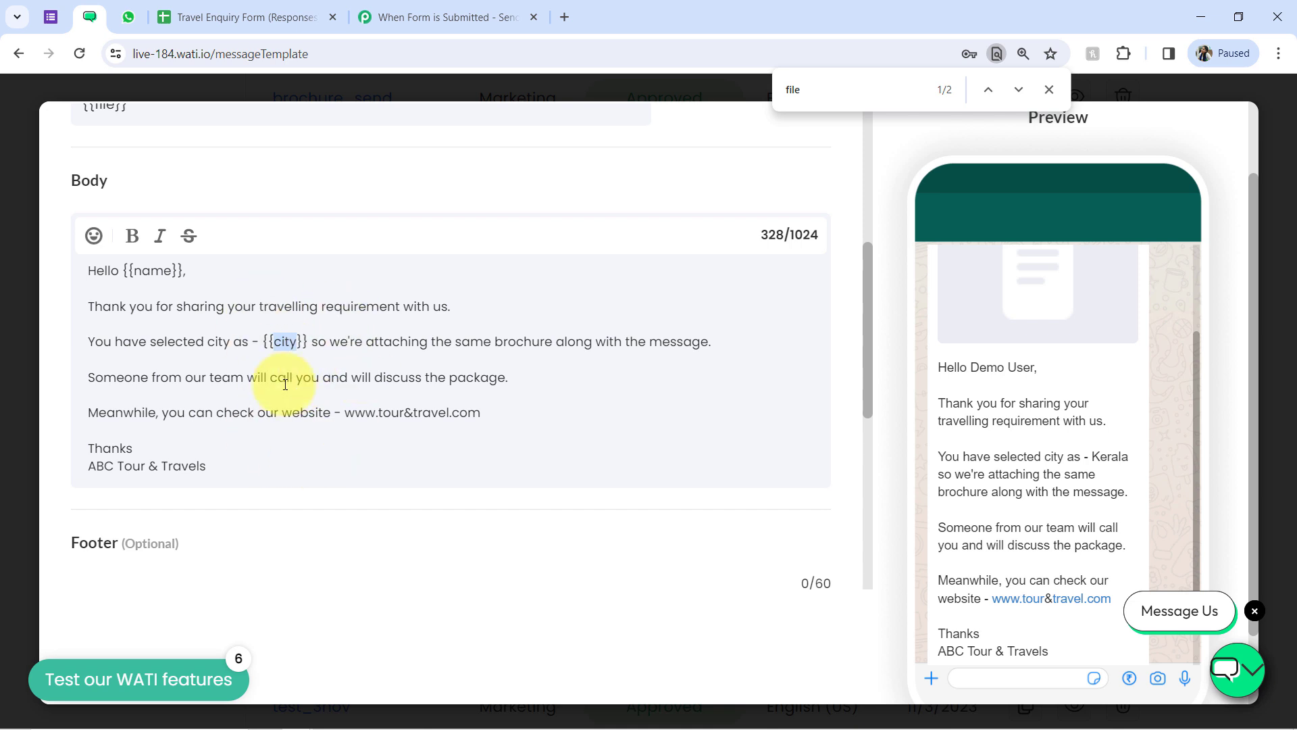
{"action": "left_click", "coordinate": [1050, 90]}
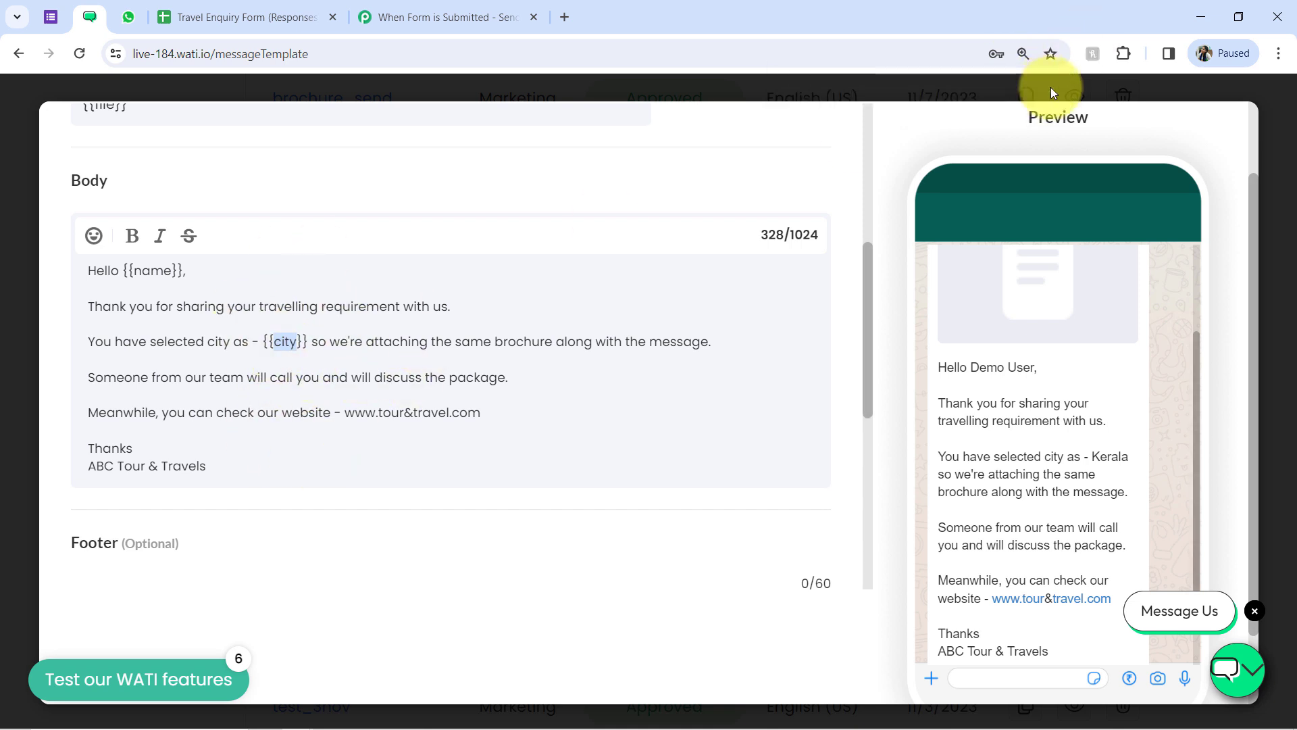
{"action": "left_click_drag", "start_coordinate": [1249, 227], "coordinate": [1240, 158]}
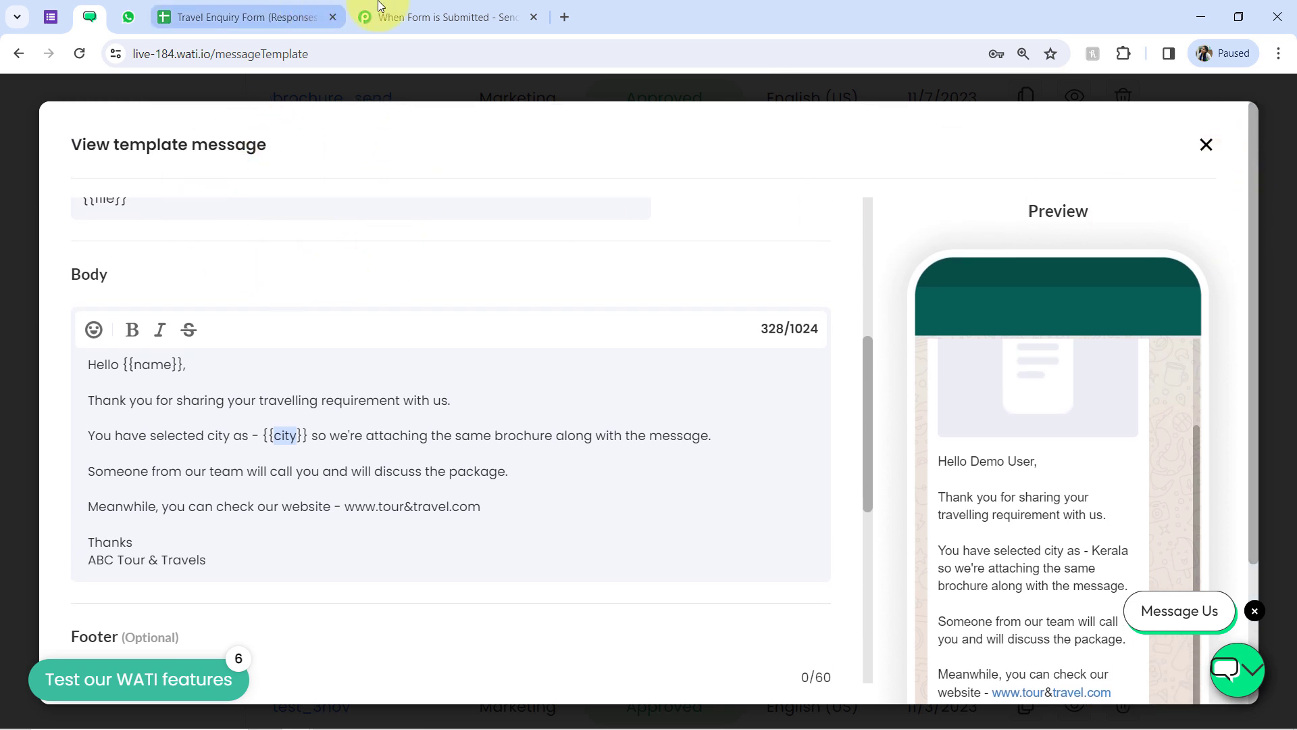
Switch to the Pabbly Connect workflow and choose file_sharing_on_whatsapp as the WATI action's template.
{"action": "left_click", "coordinate": [438, 5]}
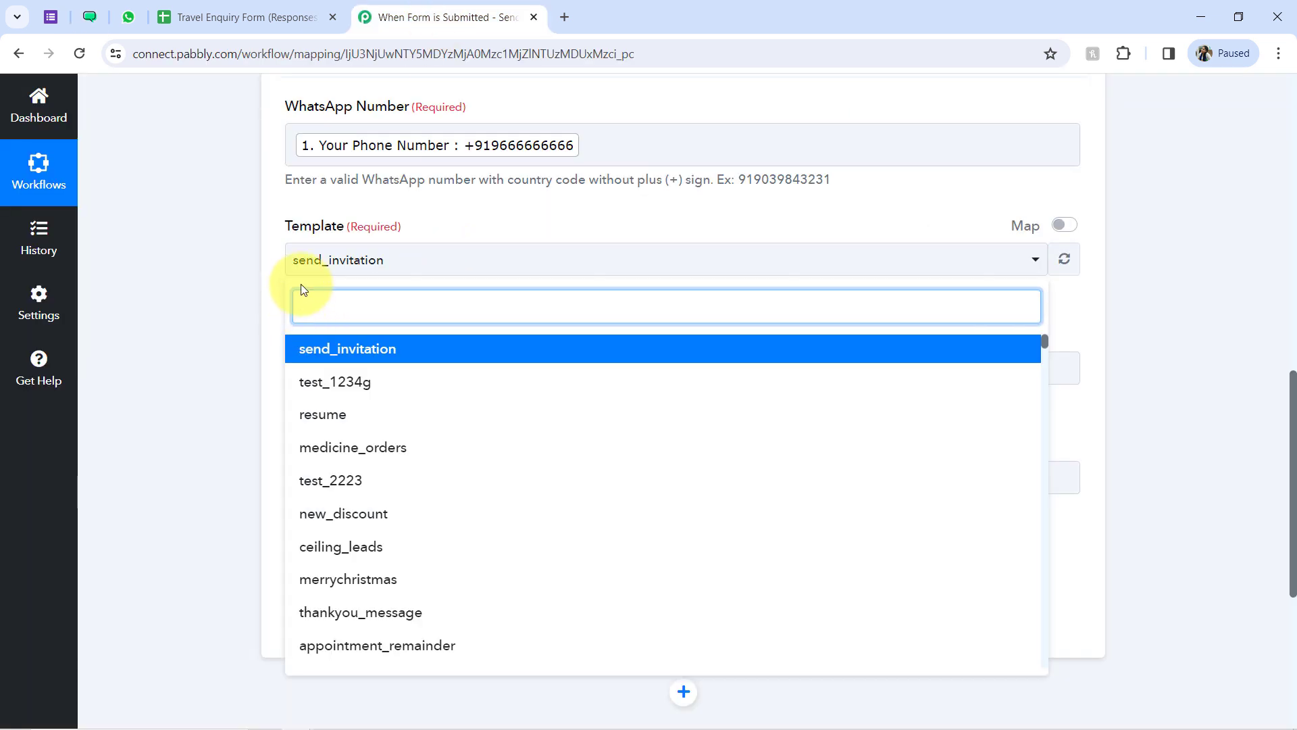
{"action": "type", "text": "send"}
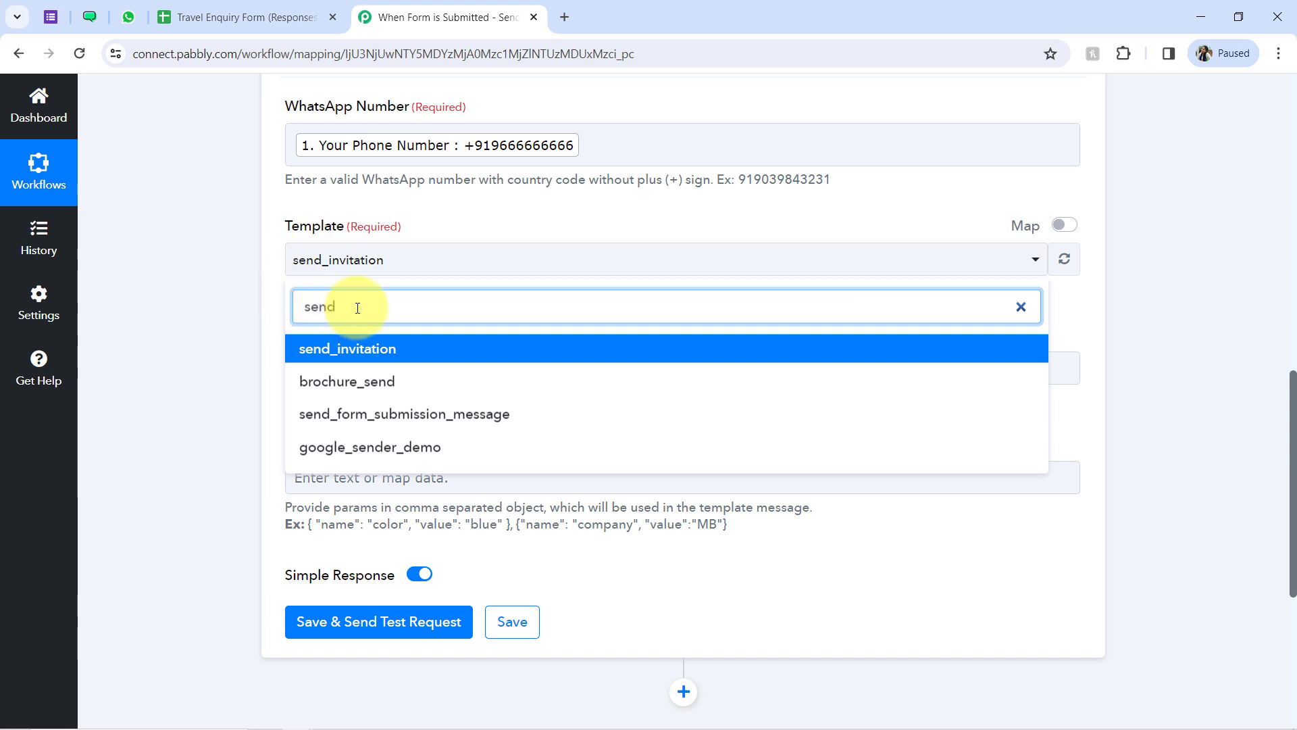
{"action": "key", "text": "BackSpace"}
{"action": "type", "text": "file"}
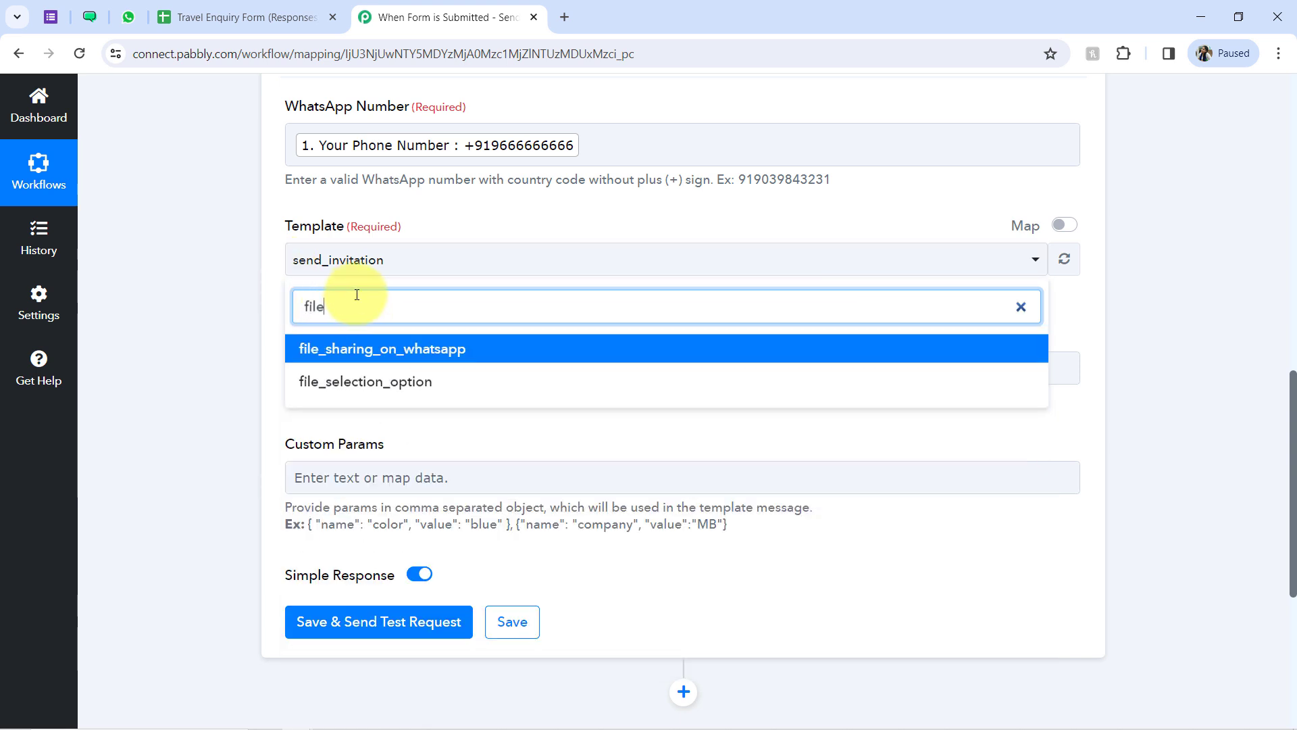
{"action": "left_click", "coordinate": [371, 347]}
Set the WATI action's Broadcast Name to "Send PDF File".
{"action": "left_click", "coordinate": [360, 359]}
{"action": "left_click", "coordinate": [341, 378]}
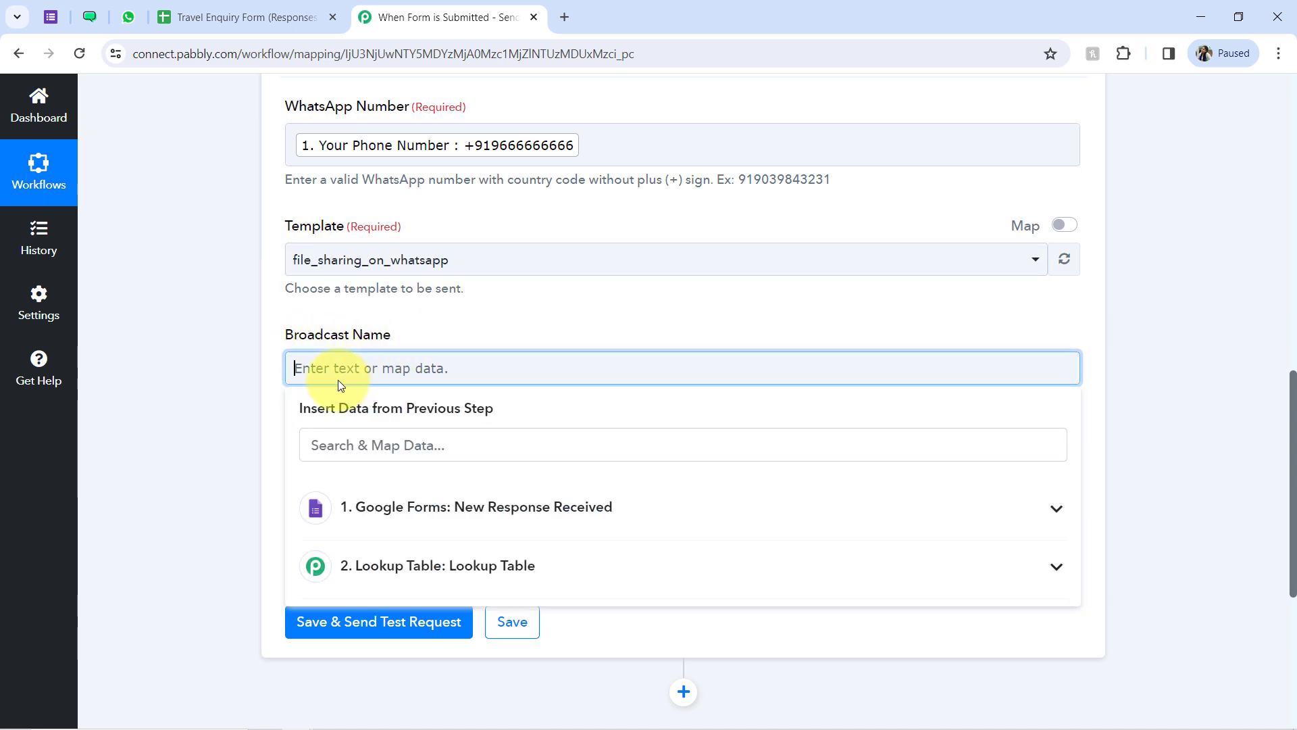
{"action": "type", "text": "Send PDF Fike"}
{"action": "key", "text": "BackSpace"}
{"action": "key", "text": "BackSpace"}
{"action": "type", "text": "le"}
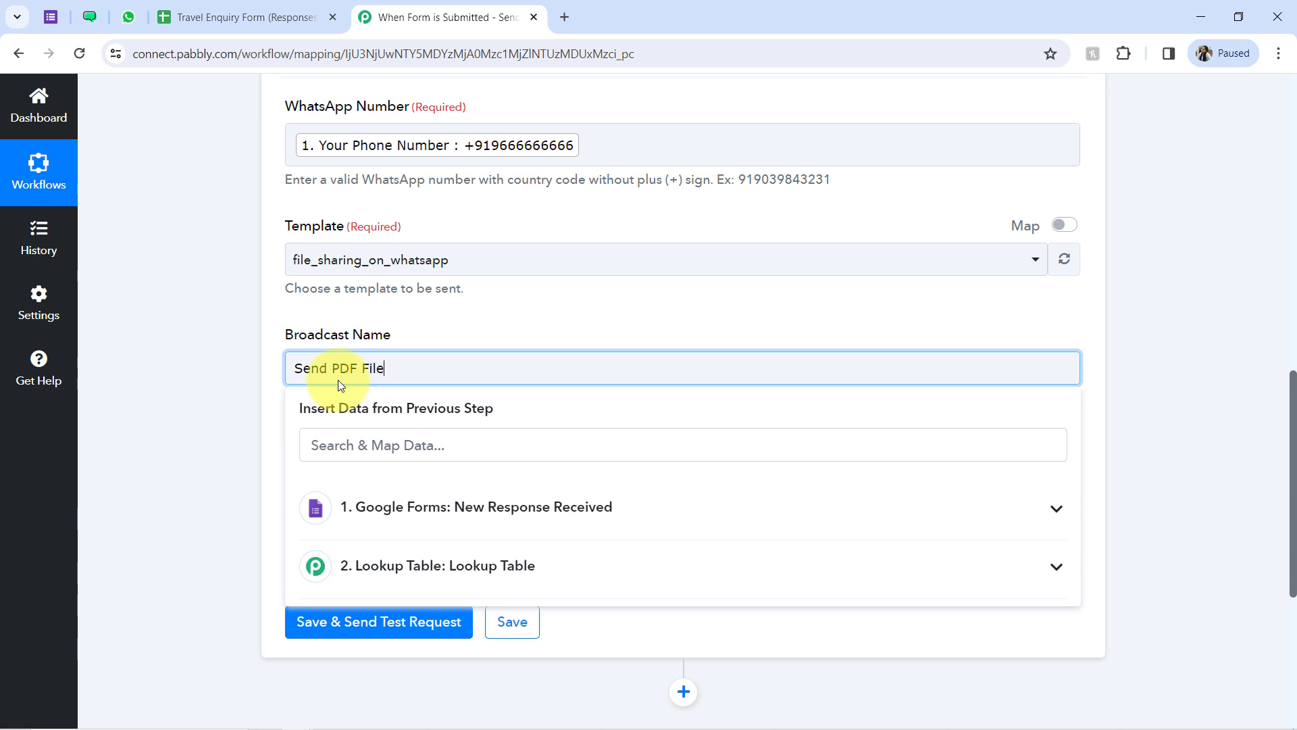
{"action": "left_click", "coordinate": [246, 448]}
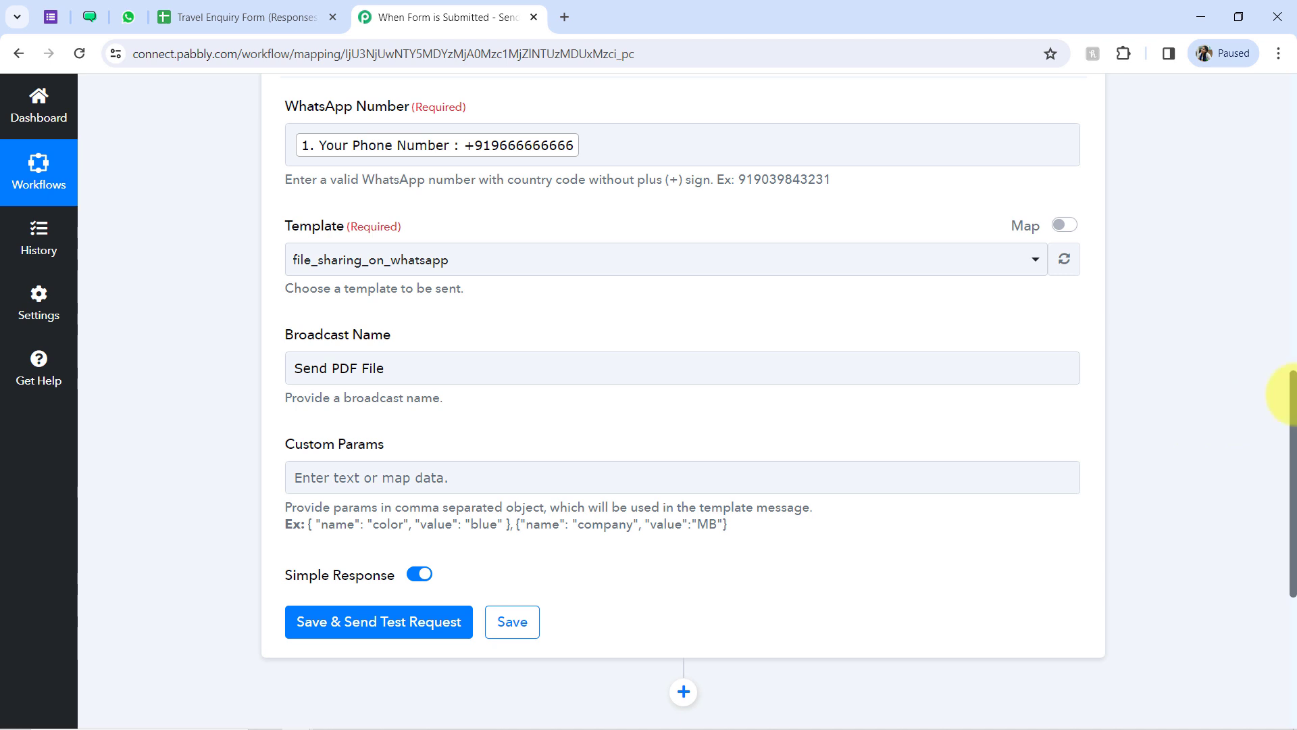
Switch to the WATI template and examine the file, name and city variables in its header and body.
{"action": "scroll", "coordinate": [1284, 419], "scroll_direction": "down", "scroll_amount": 2}
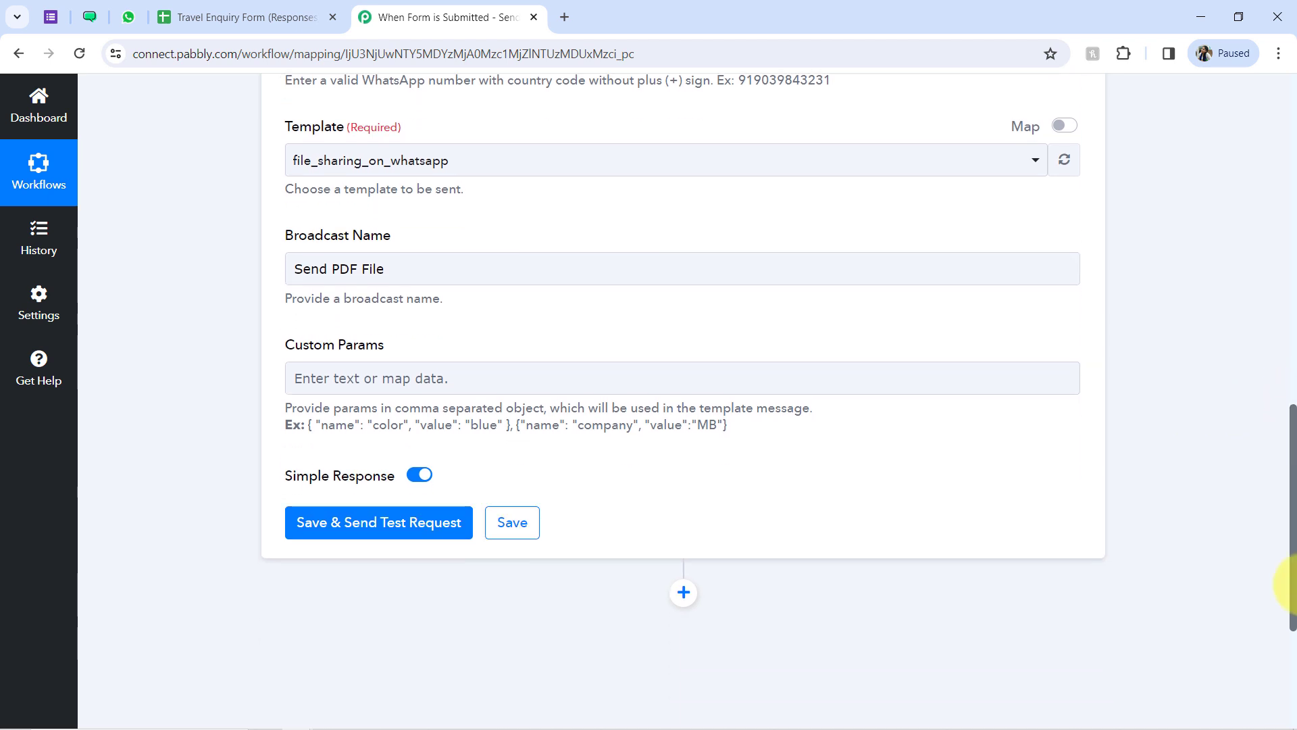
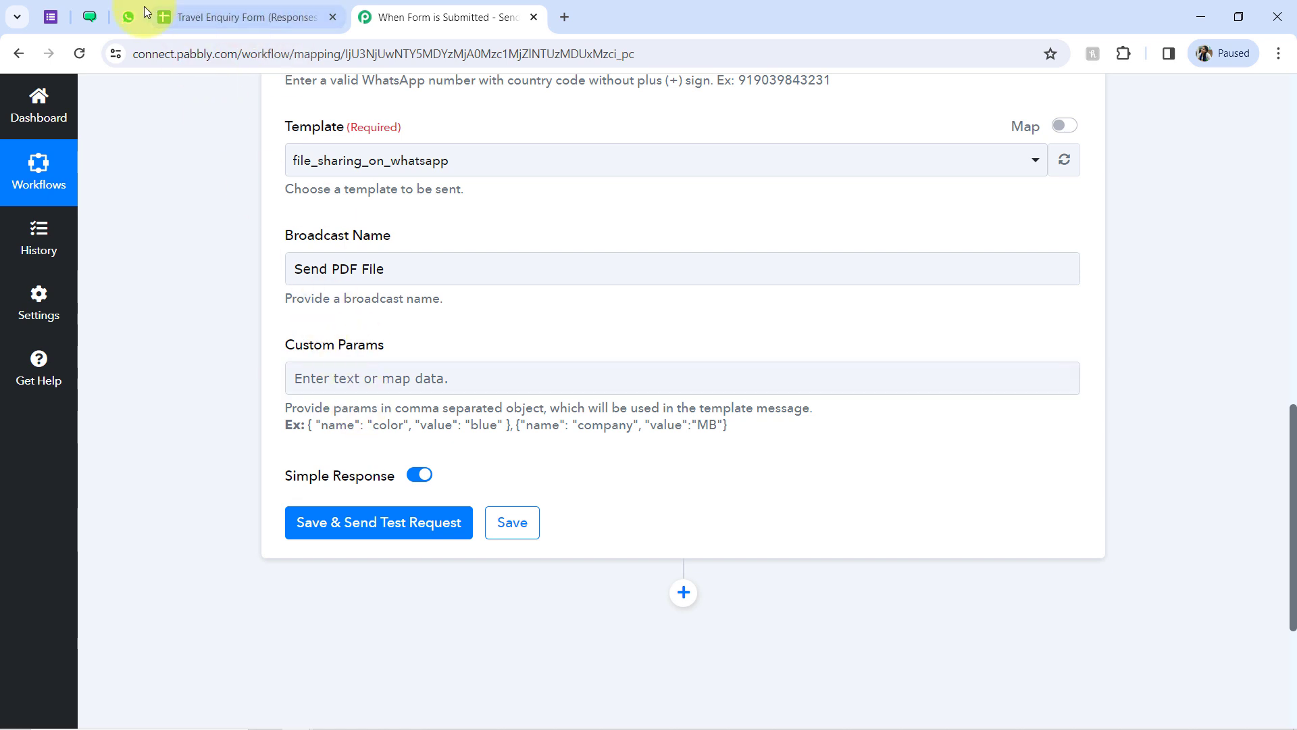
{"action": "left_click", "coordinate": [90, 16]}
{"action": "left_click_drag", "start_coordinate": [116, 206], "coordinate": [88, 234]}
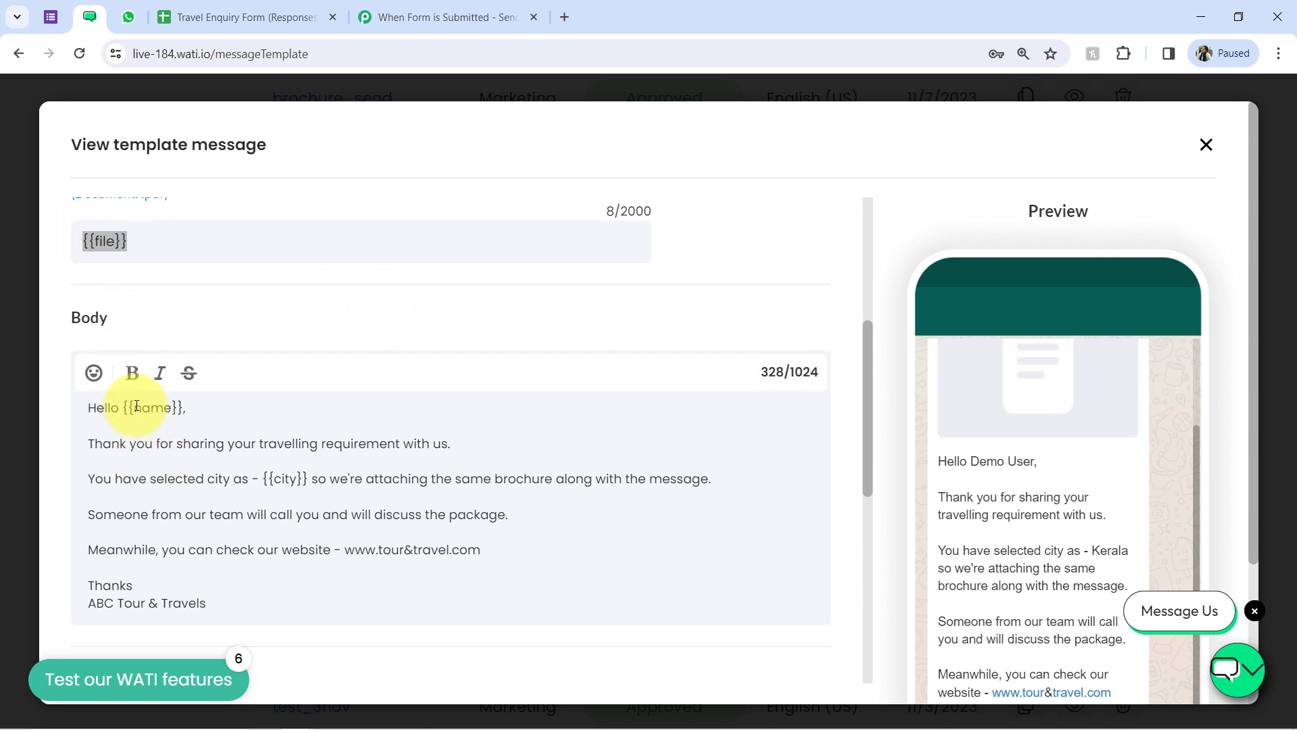
{"action": "left_click_drag", "start_coordinate": [133, 407], "coordinate": [200, 413]}
{"action": "left_click_drag", "start_coordinate": [266, 478], "coordinate": [327, 479]}
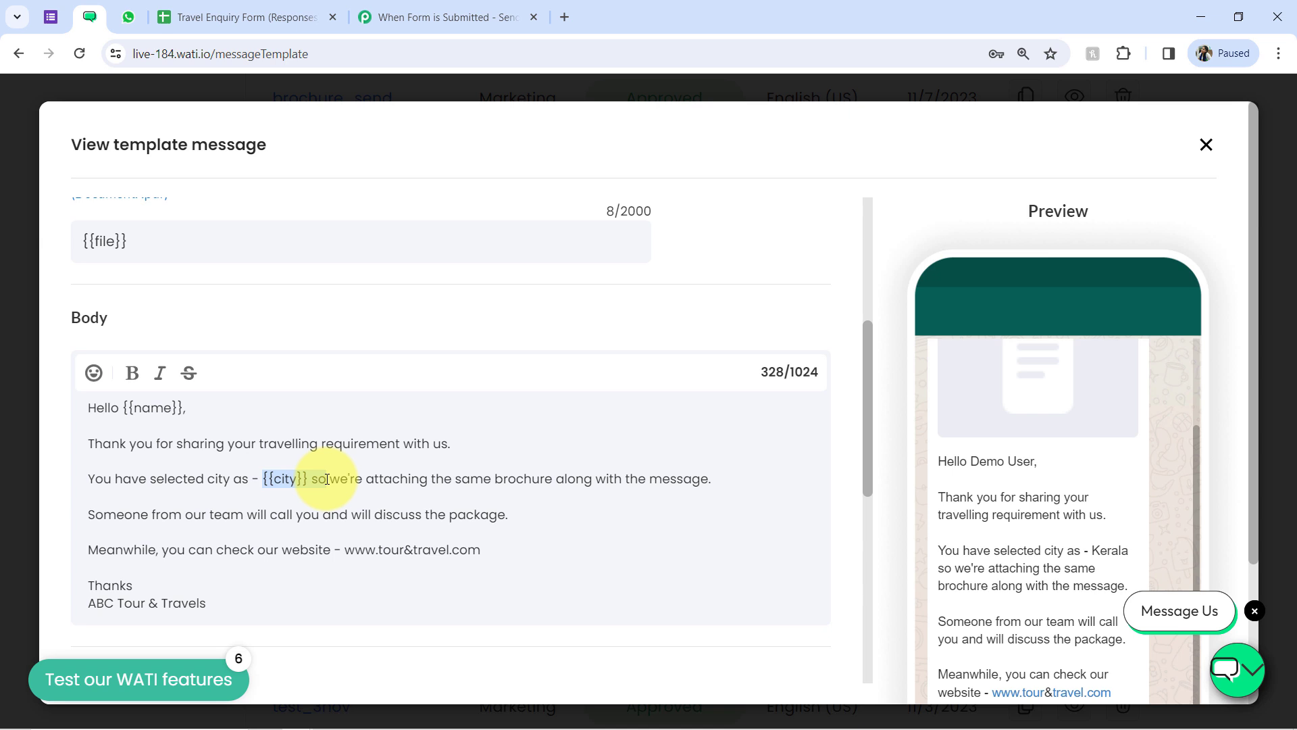
Return to the Pabbly workflow and fill Custom Params with three comma-separated copies of the sample { "name": "color", "value": "blue" } object.
{"action": "left_click", "coordinate": [449, 16]}
{"action": "left_click_drag", "start_coordinate": [308, 429], "coordinate": [512, 422]}
{"action": "key", "text": "ctrl+c"}
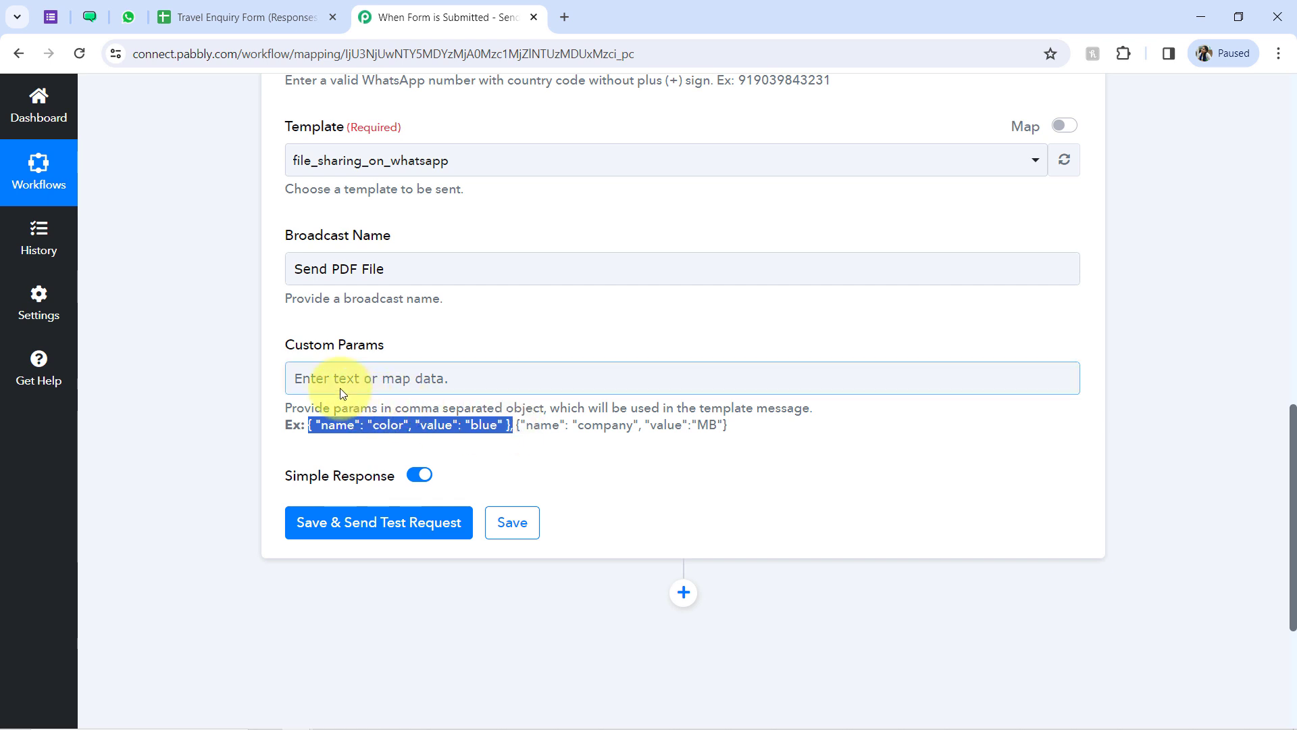
{"action": "left_click", "coordinate": [318, 376]}
{"action": "key", "text": "ctrl+v"}
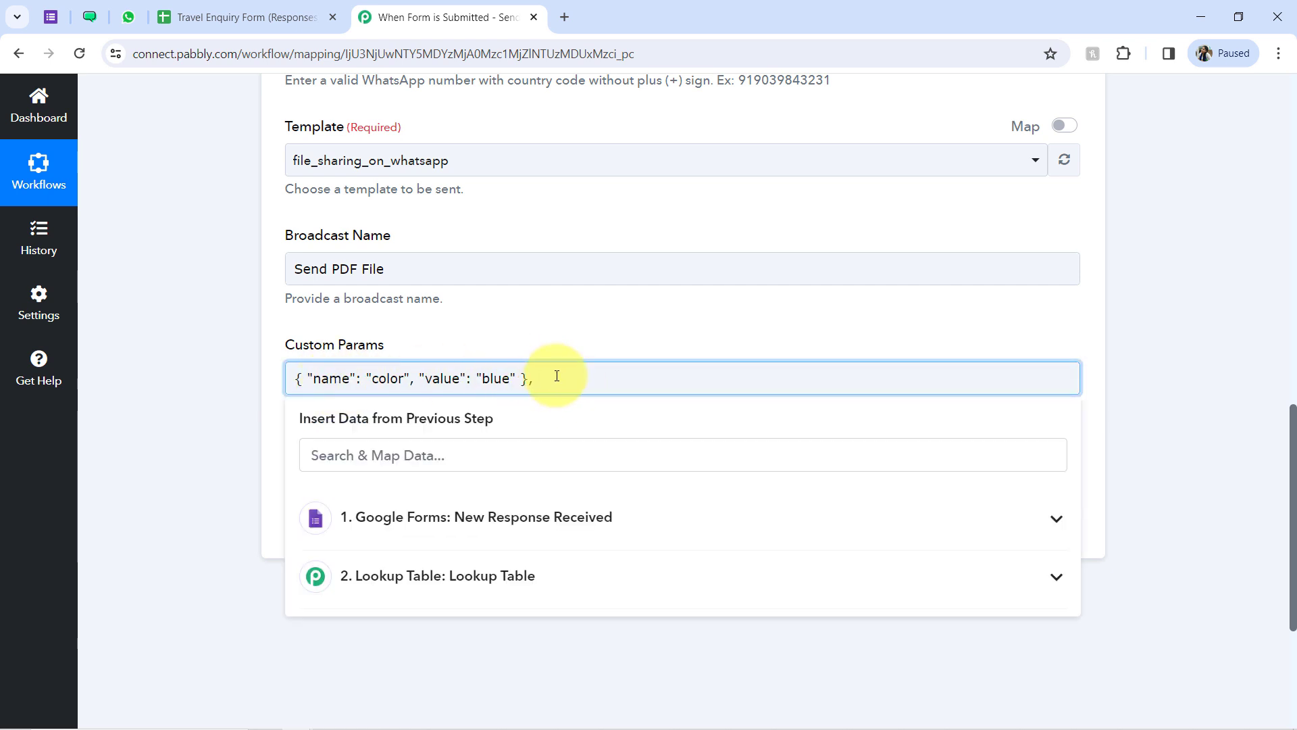
{"action": "key", "text": "ctrl+v"}
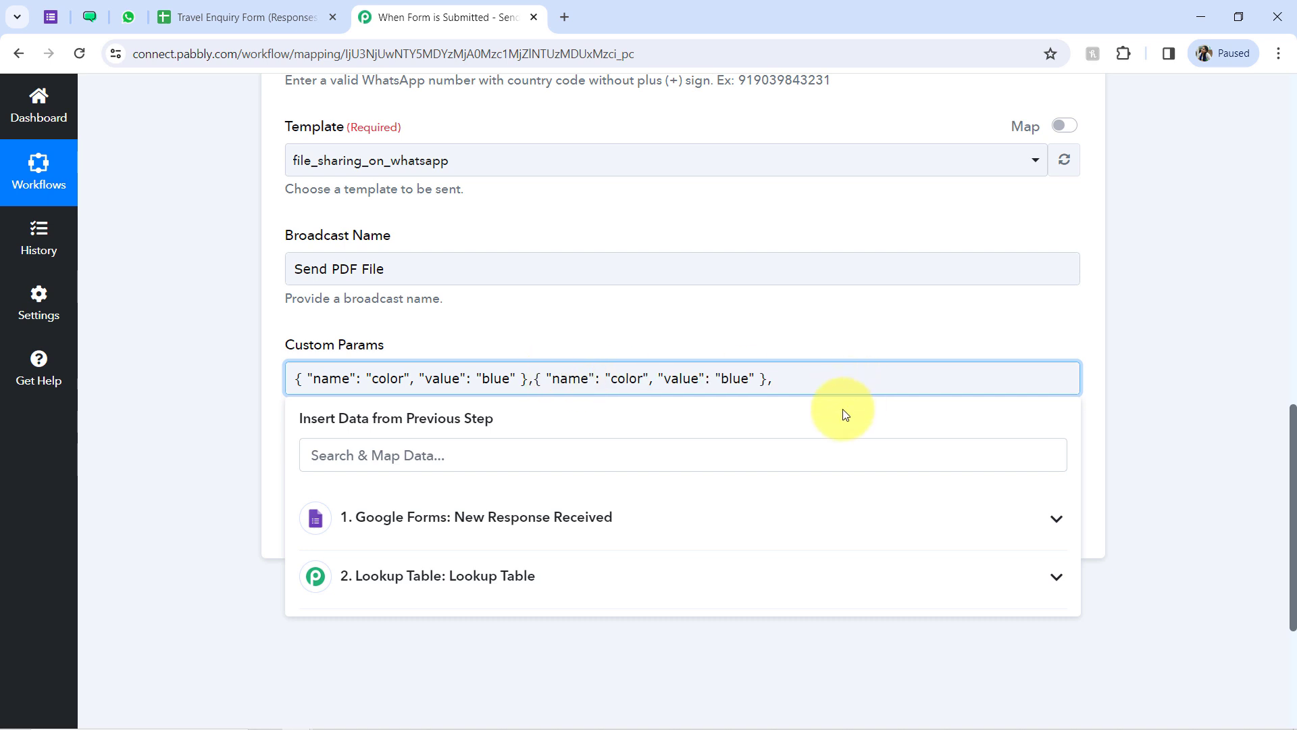
{"action": "key", "text": "ctrl+v"}
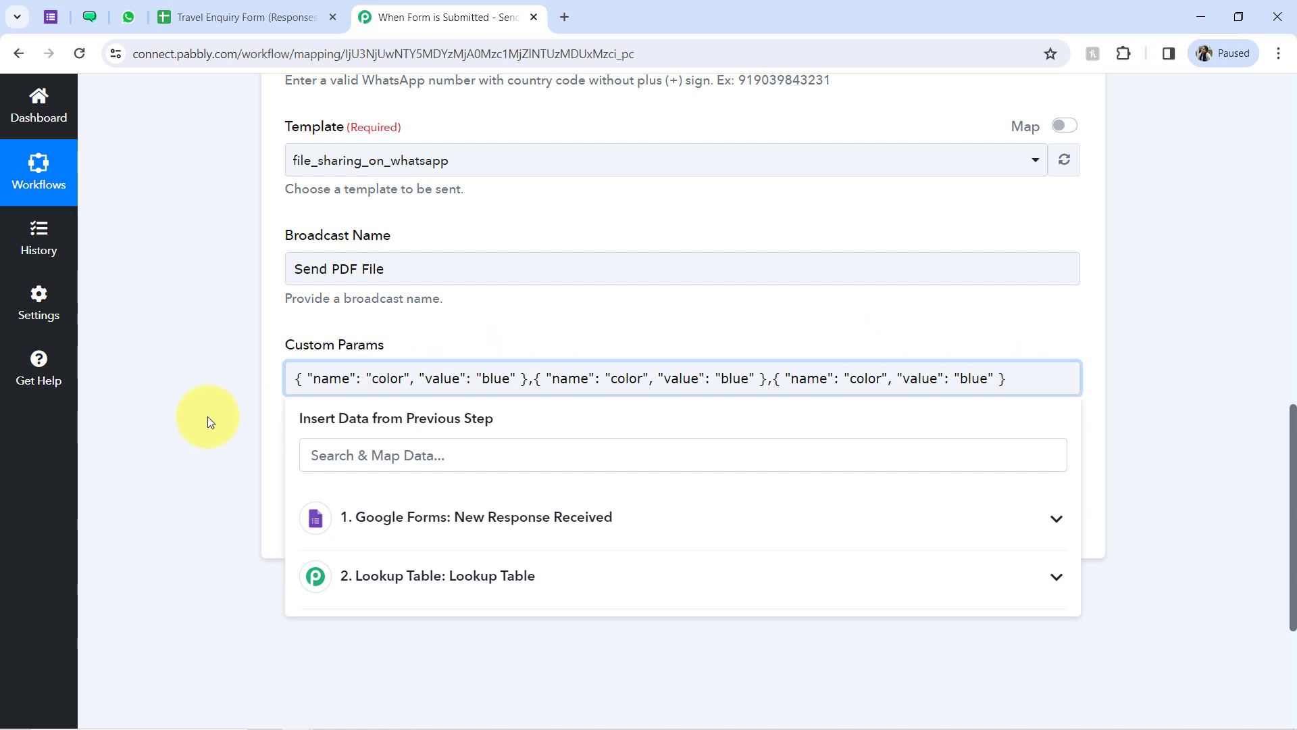
Check the document variable in the WATI template and change the first custom parameter's name to file.
{"action": "left_click", "coordinate": [224, 406]}
{"action": "double_click", "coordinate": [379, 377]}
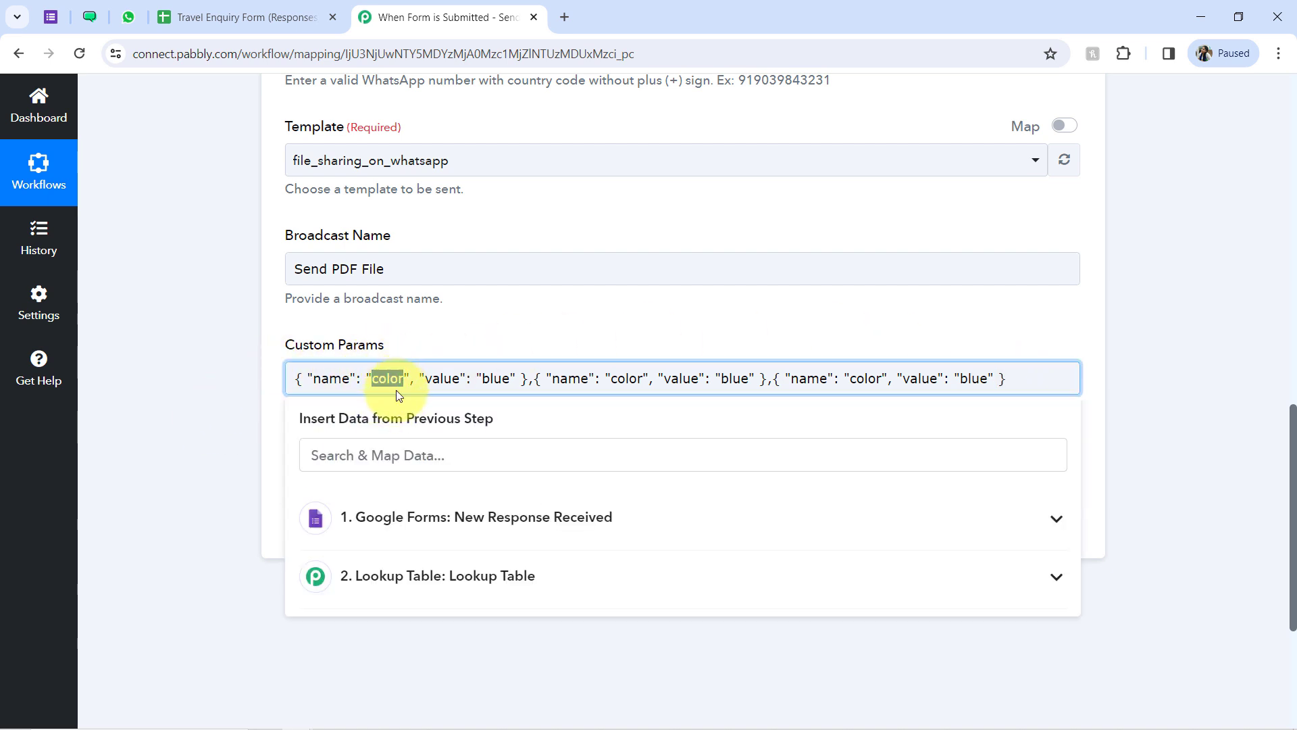
{"action": "double_click", "coordinate": [486, 372]}
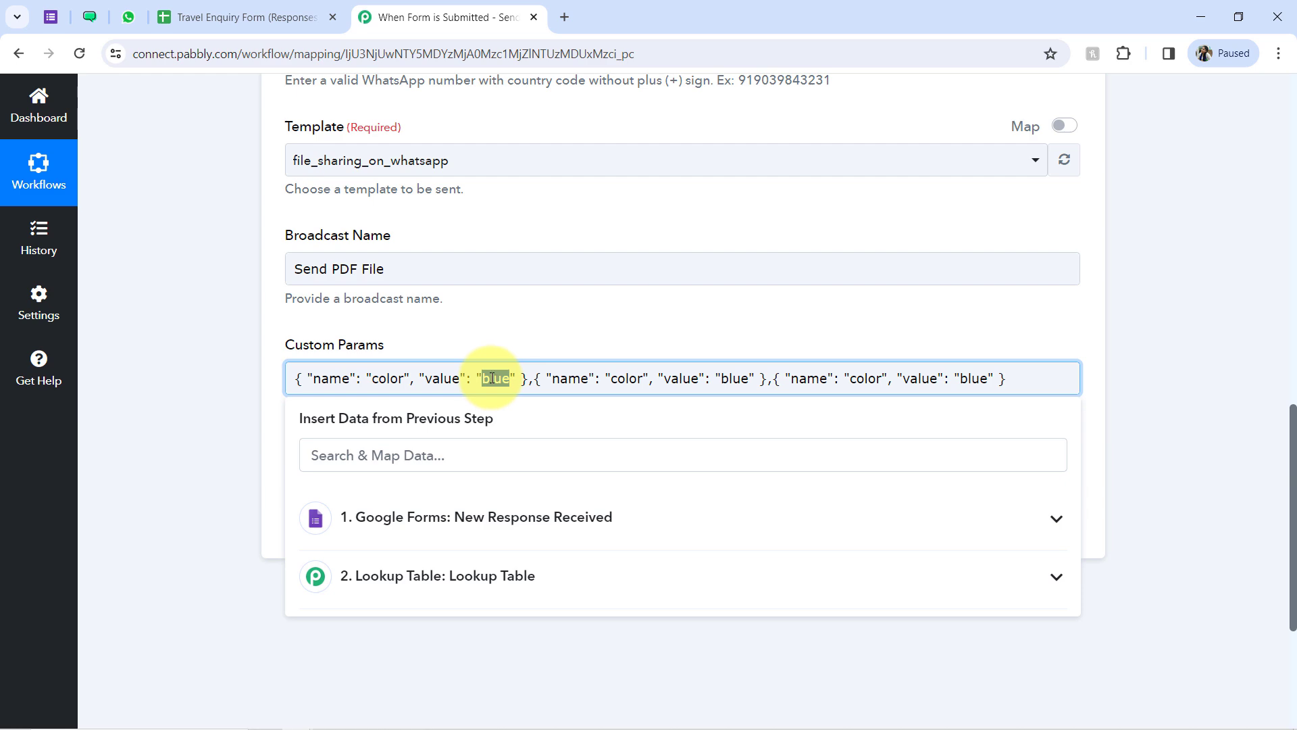
{"action": "left_click", "coordinate": [128, 17]}
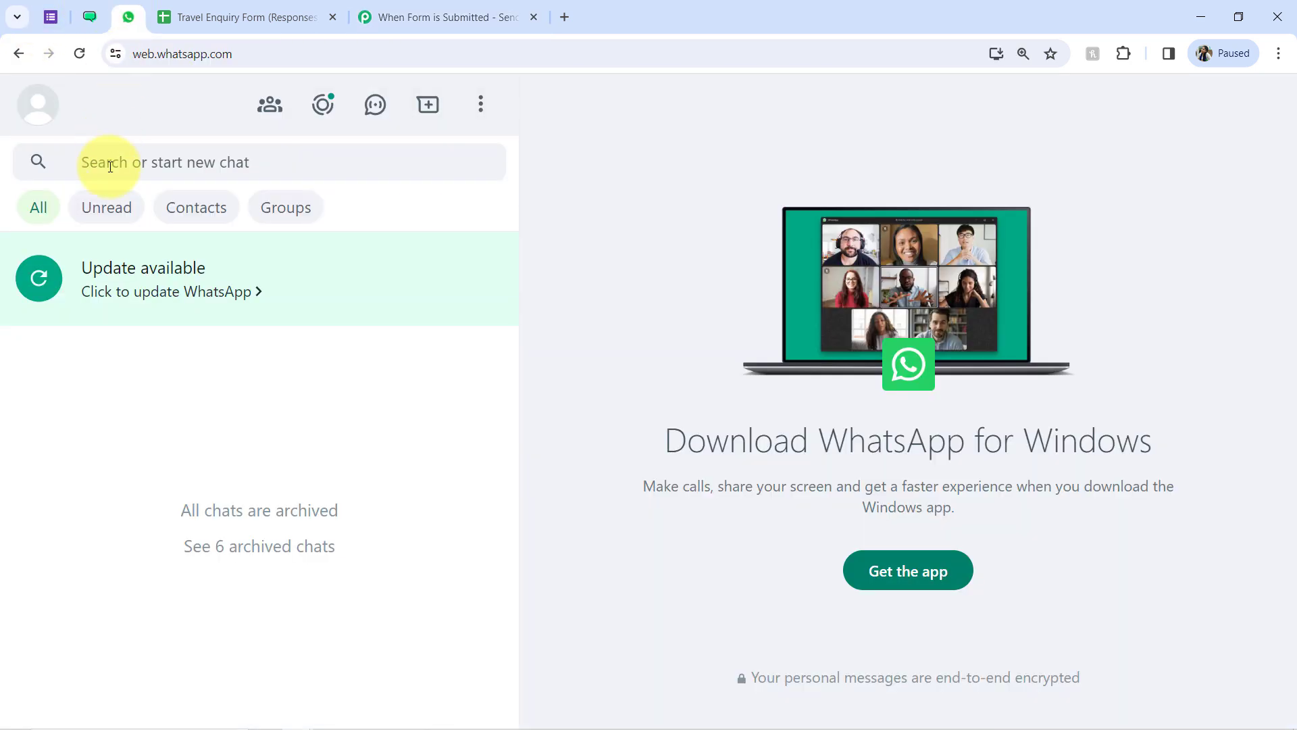
{"action": "left_click", "coordinate": [90, 9]}
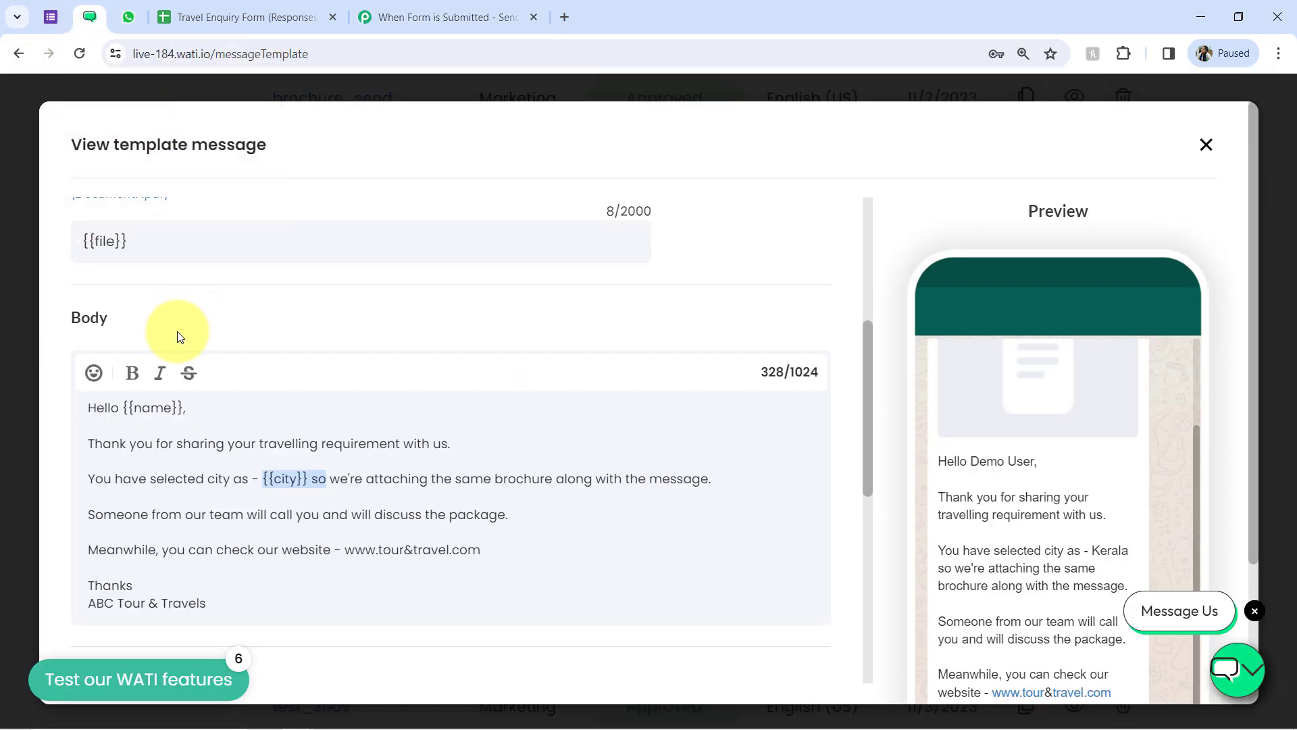
{"action": "double_click", "coordinate": [108, 242]}
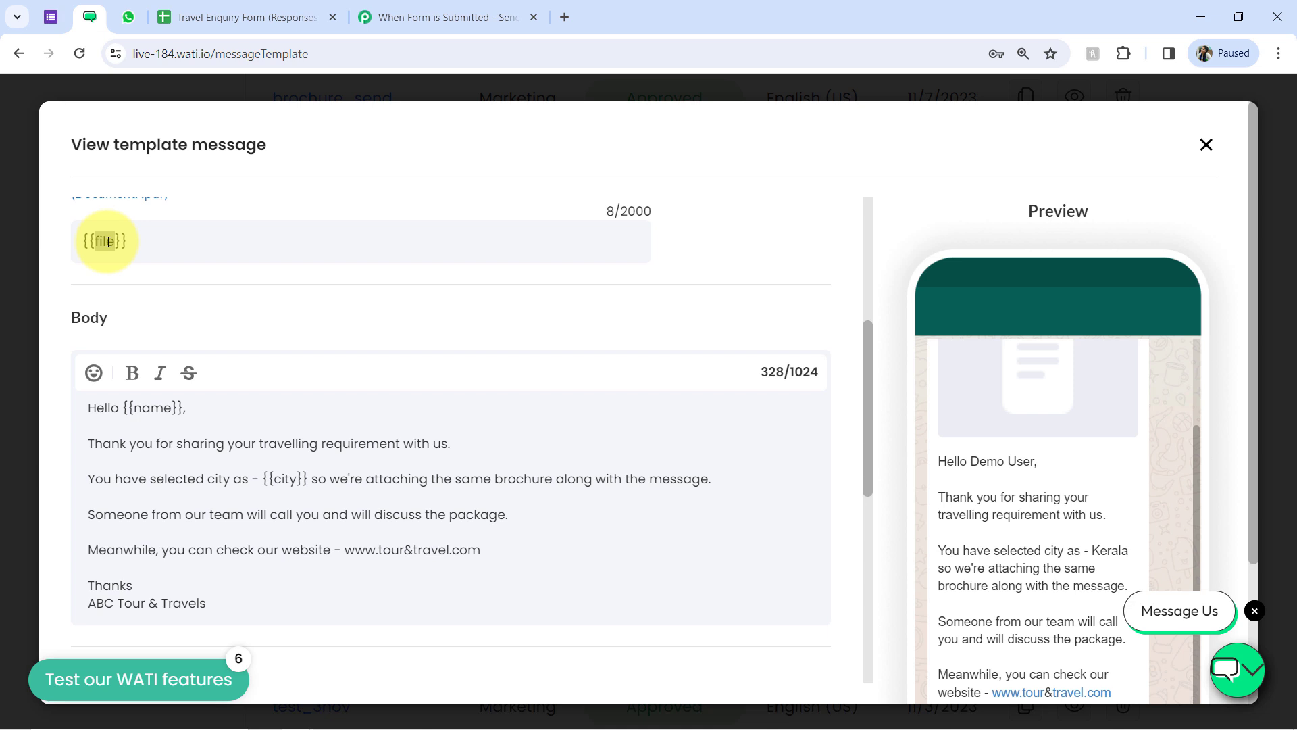
{"action": "left_click", "coordinate": [428, 14]}
{"action": "double_click", "coordinate": [390, 378]}
{"action": "type", "text": "file"}
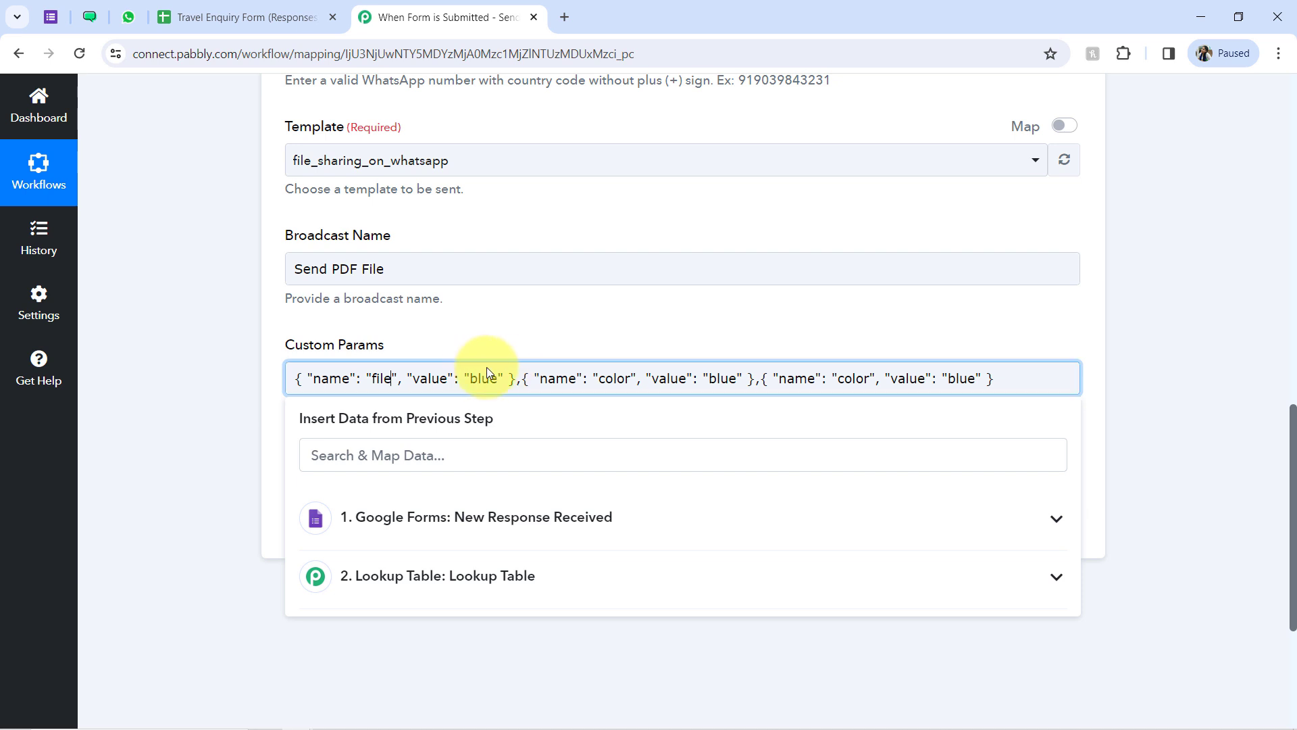
Replace the file parameter's sample value with the Result Value mapped from the Lookup Table step.
{"action": "key", "text": "BackSpace"}
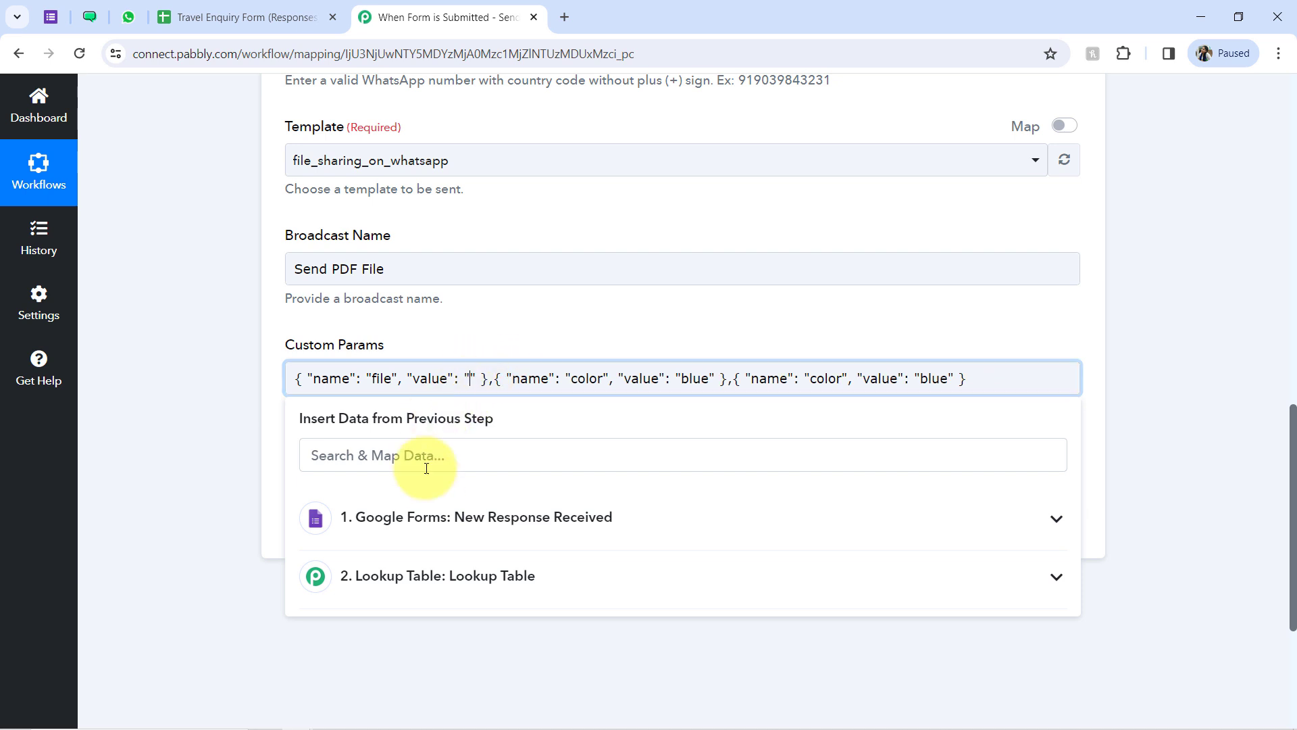
{"action": "left_click", "coordinate": [411, 585]}
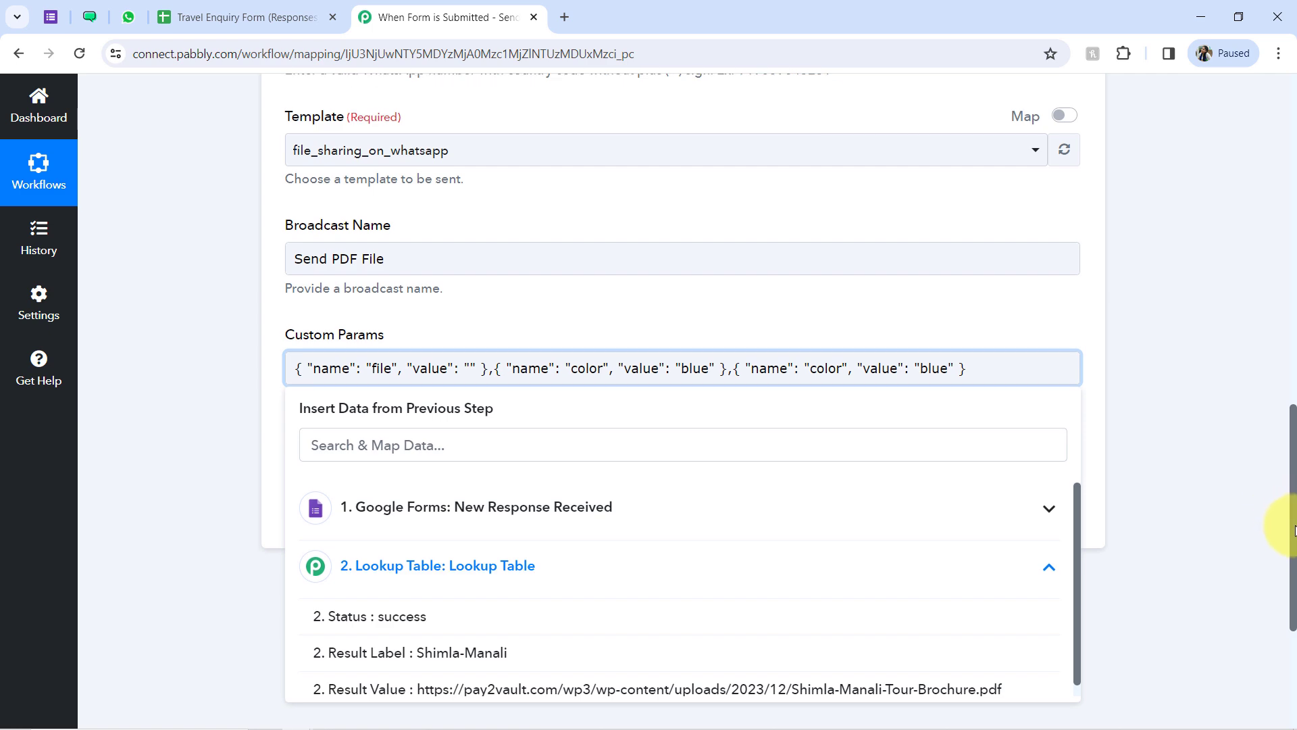
{"action": "scroll", "coordinate": [1292, 540], "scroll_direction": "down", "scroll_amount": 3}
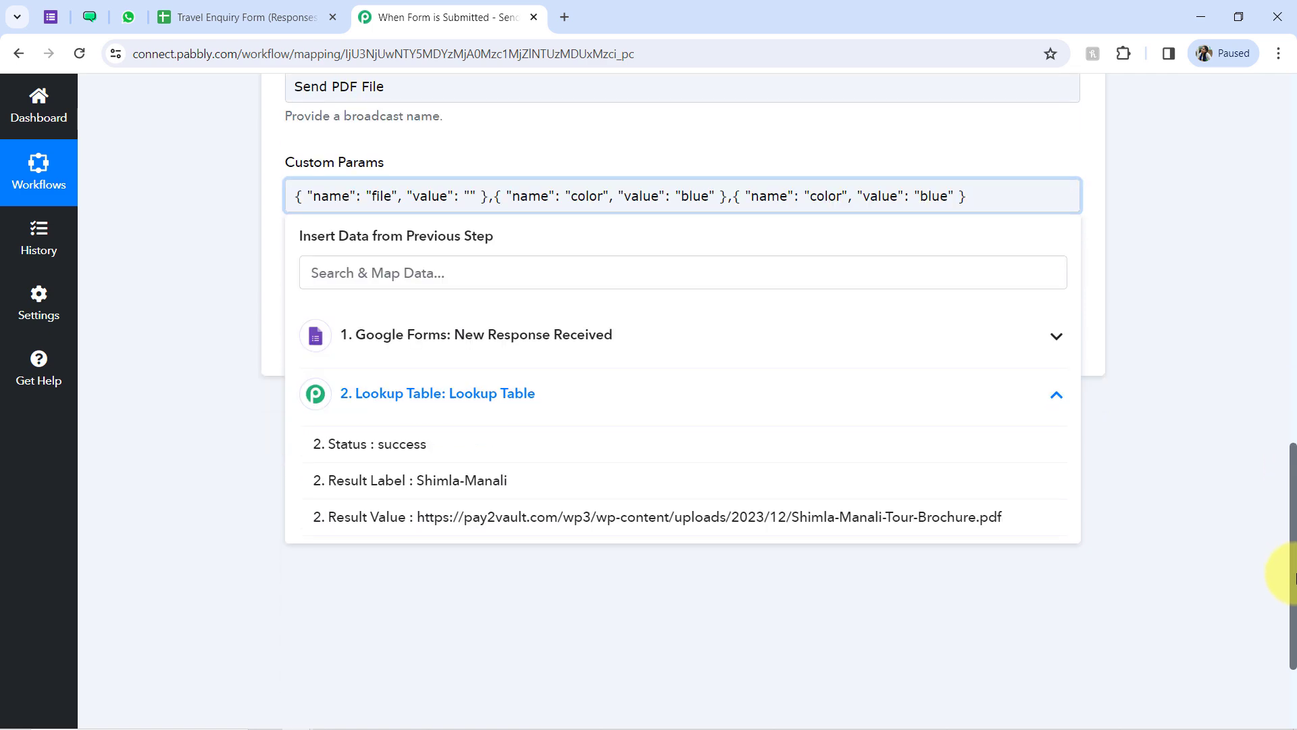
{"action": "left_click", "coordinate": [555, 518]}
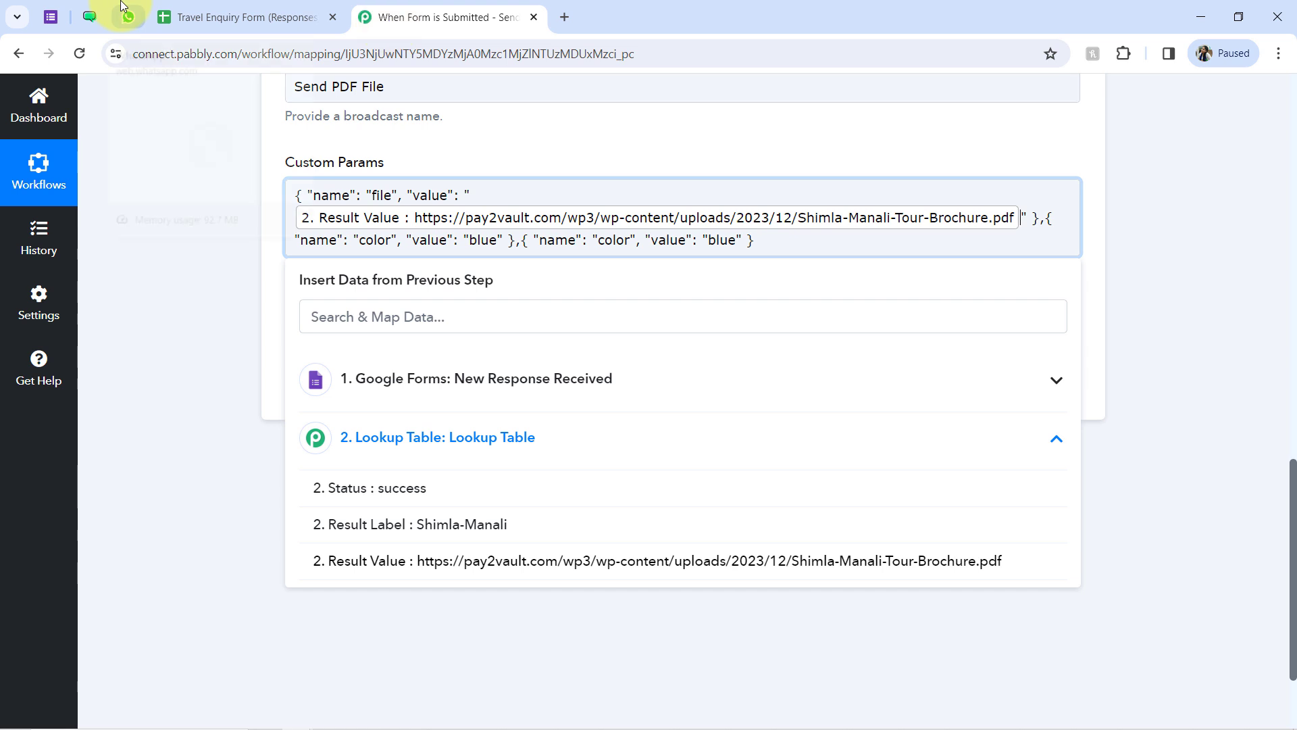
Name the second custom parameter city and map its value to the form's Which Place You'd Like To Travel answer.
{"action": "left_click", "coordinate": [90, 19]}
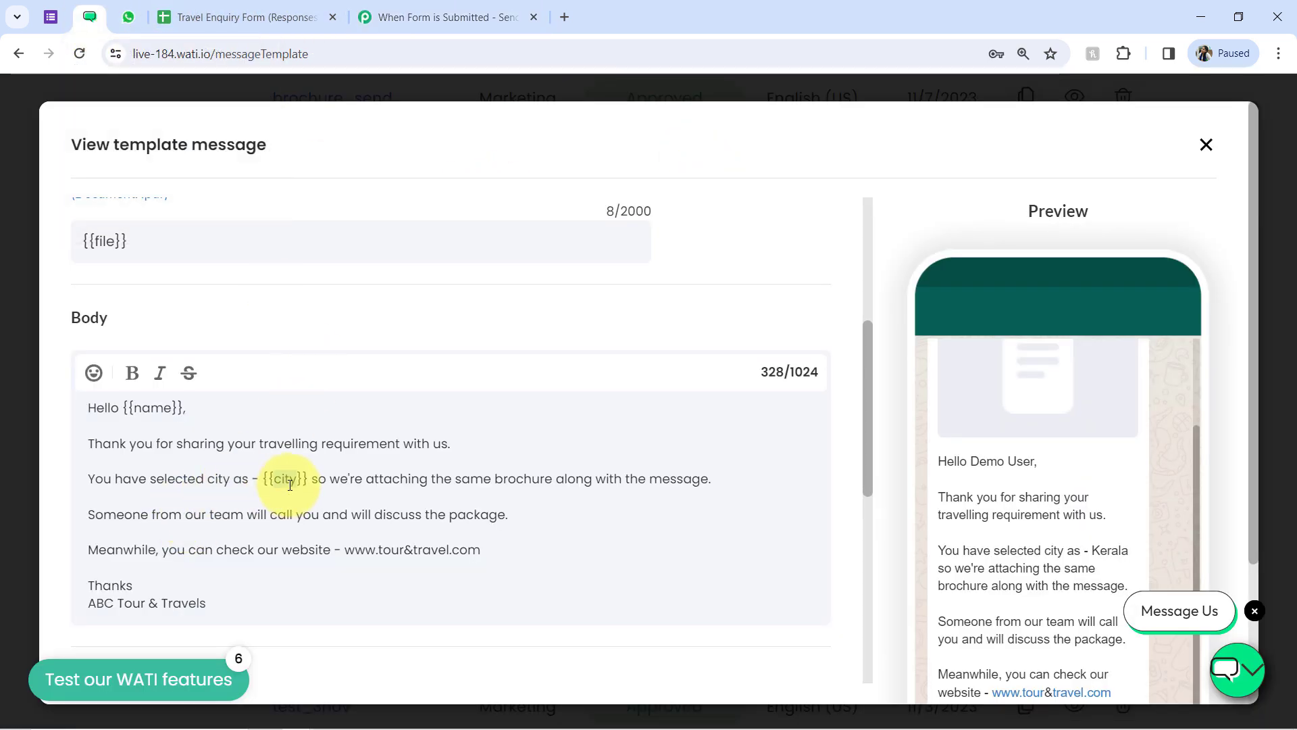
{"action": "left_click", "coordinate": [411, 16]}
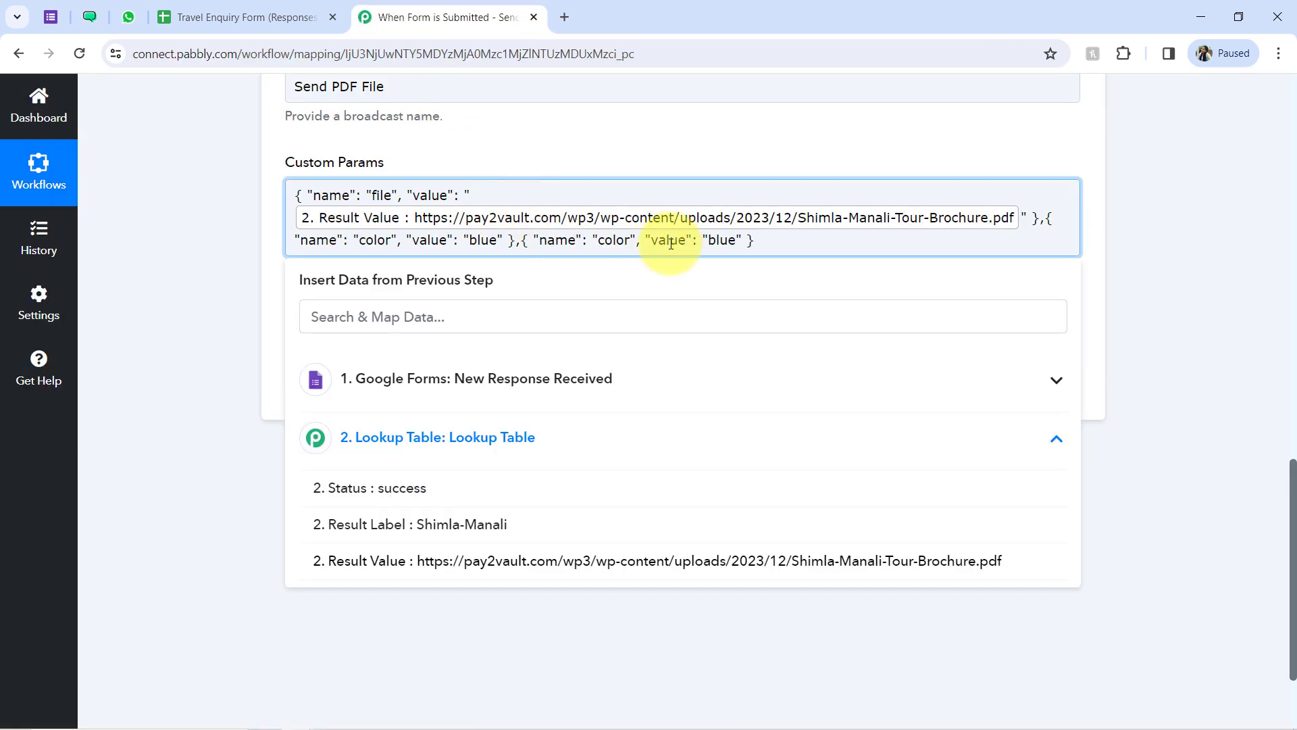
{"action": "double_click", "coordinate": [375, 241]}
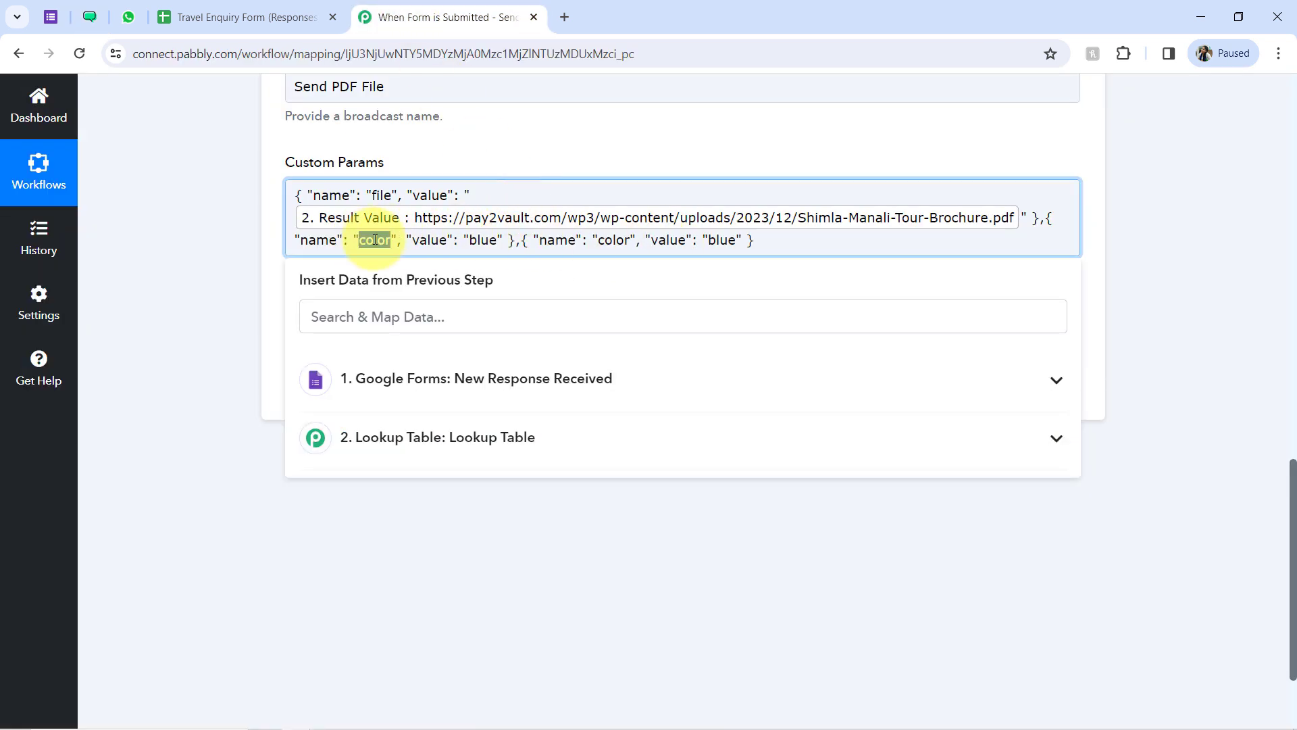
{"action": "type", "text": "city"}
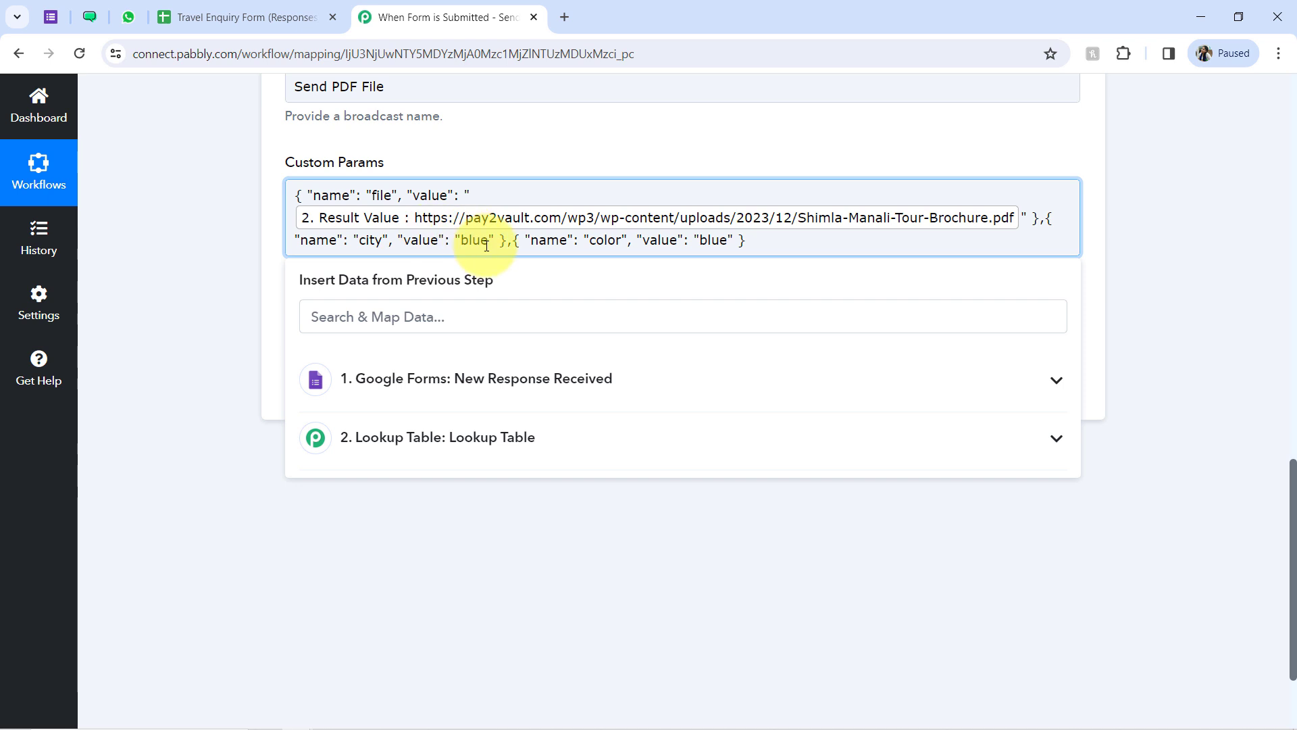
{"action": "key", "text": "BackSpace"}
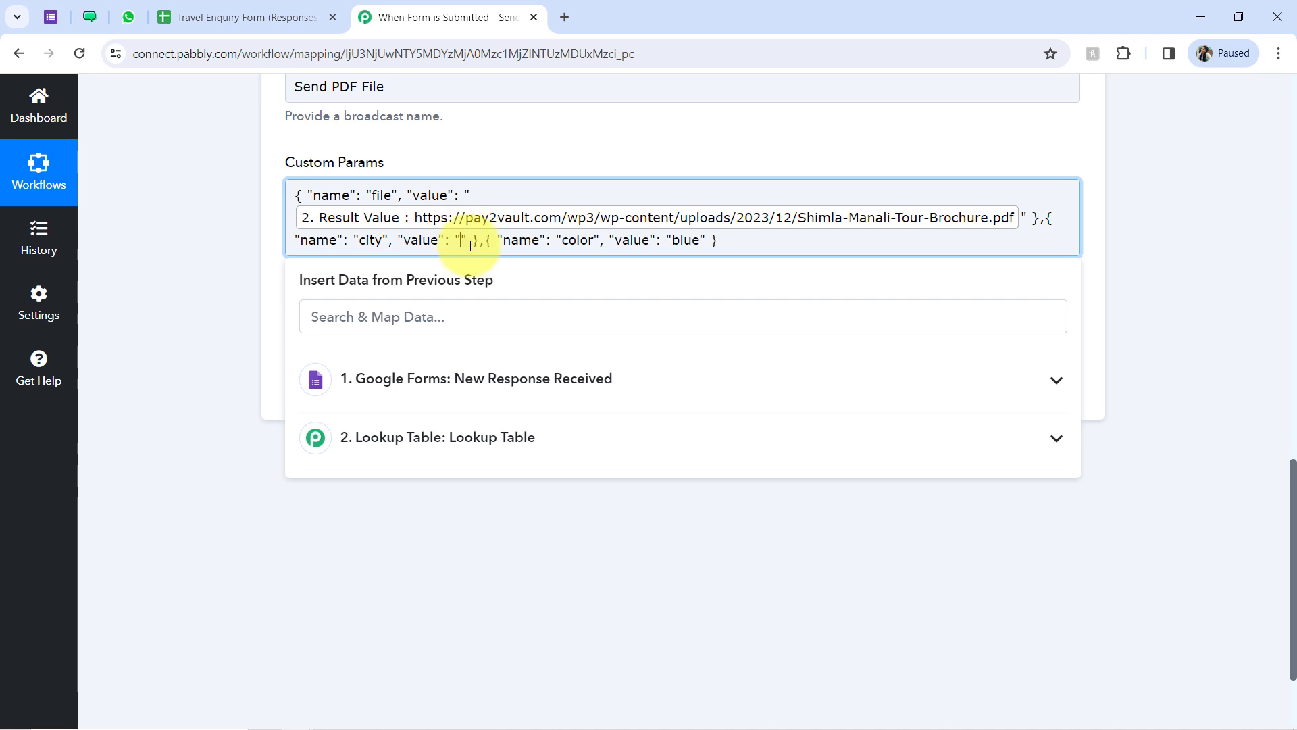
{"action": "left_click", "coordinate": [409, 383]}
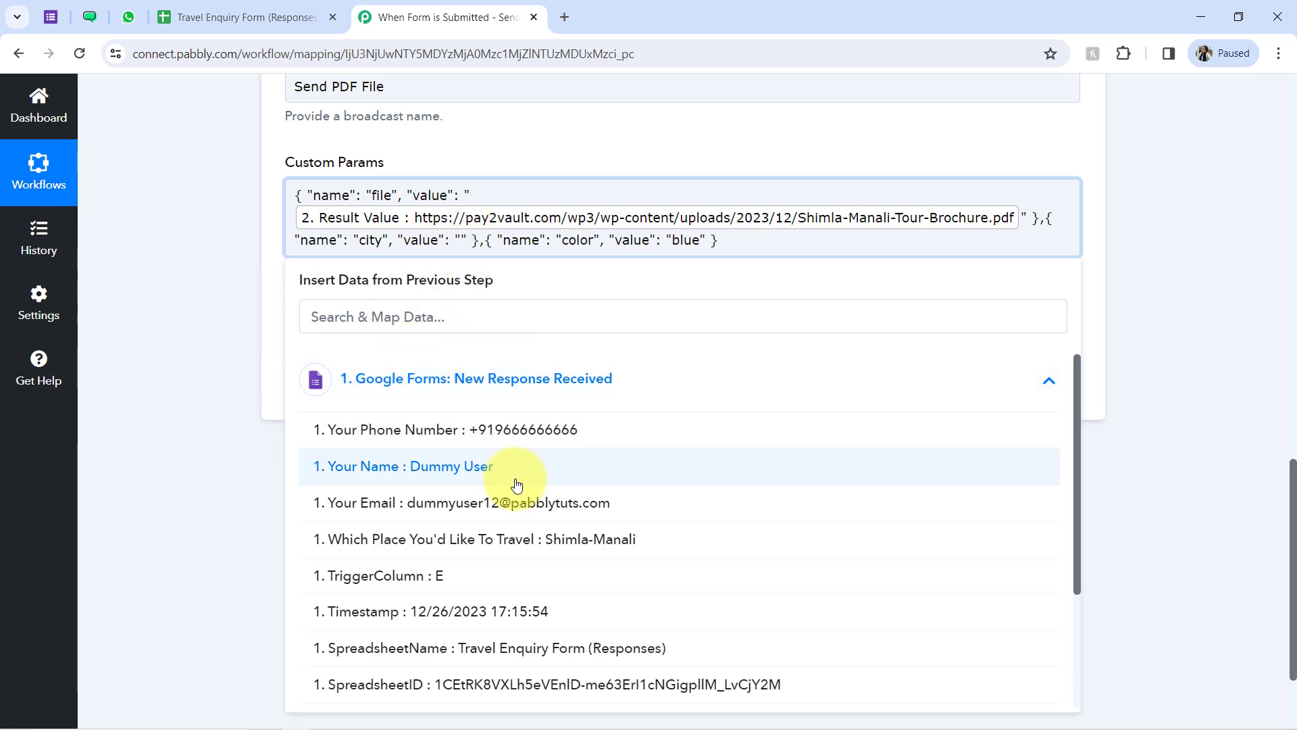
{"action": "left_click", "coordinate": [565, 539]}
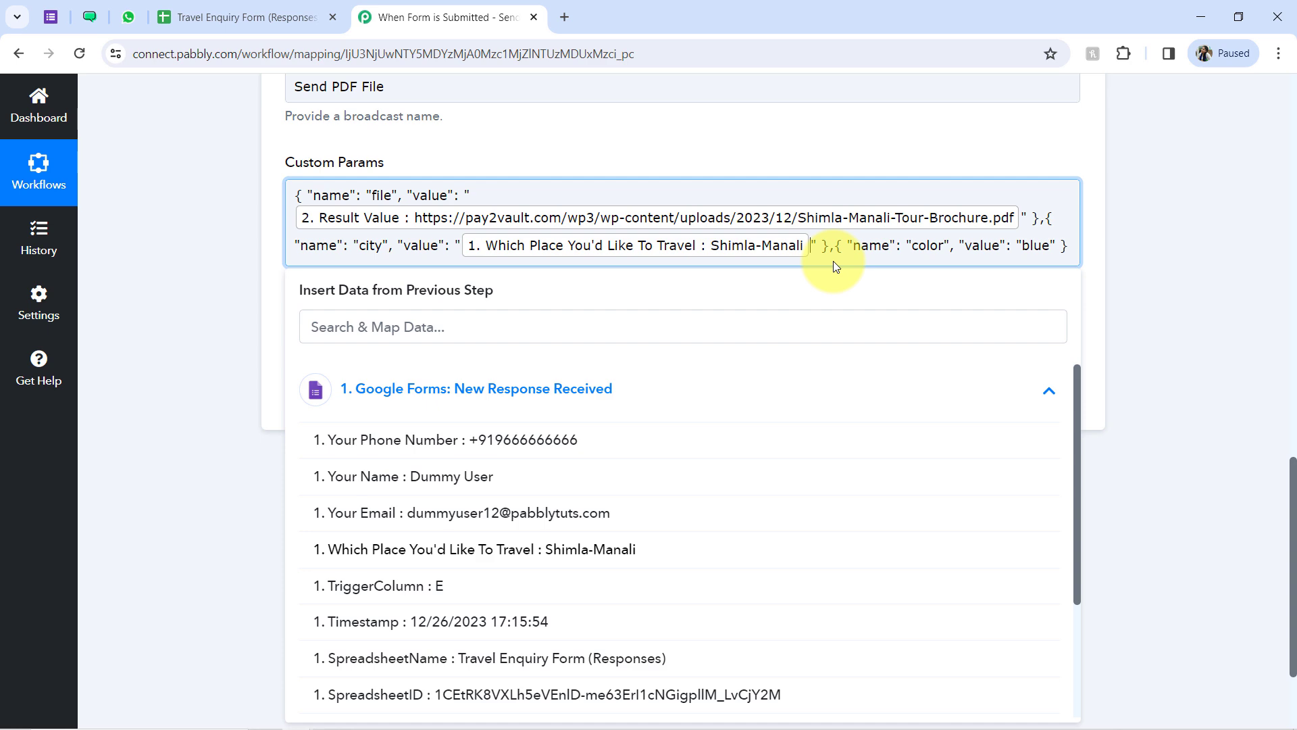
Rename the second custom parameter to name and replace its value with the form's Your Name answer.
{"action": "left_click", "coordinate": [90, 17]}
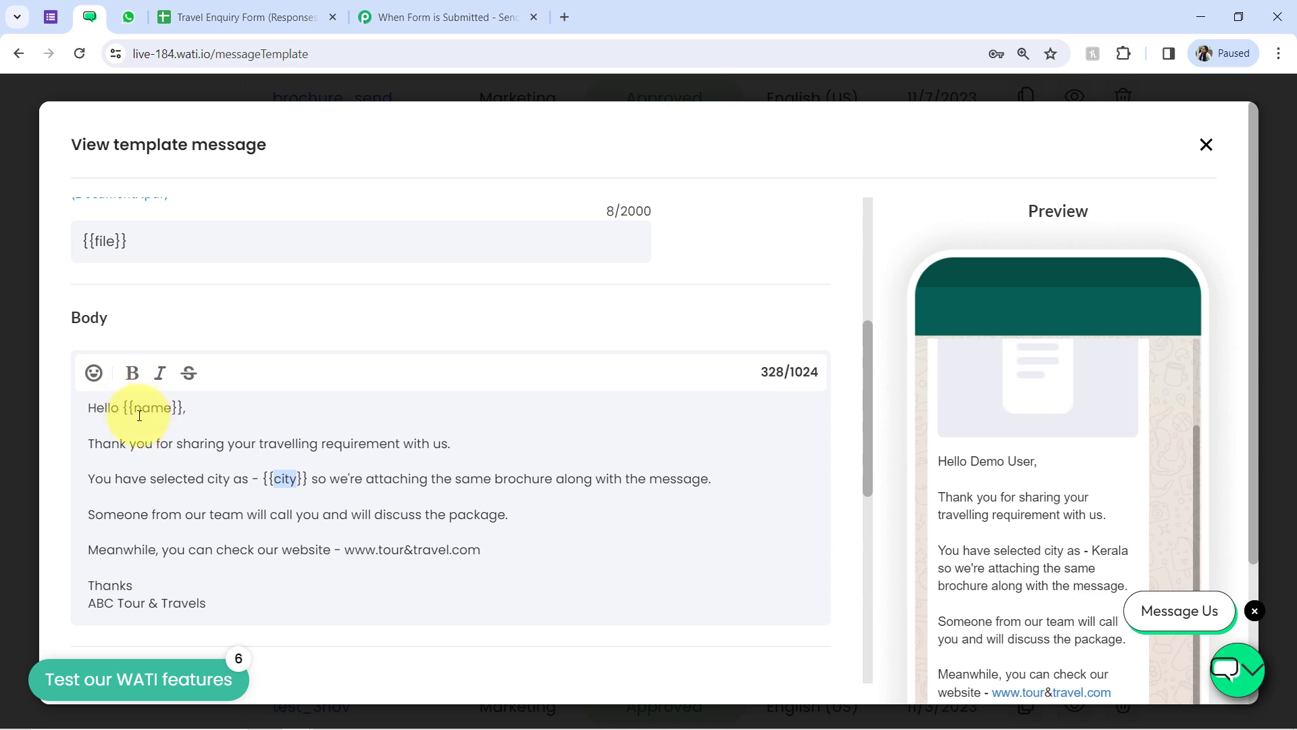
{"action": "left_click", "coordinate": [379, 16]}
{"action": "double_click", "coordinate": [370, 246]}
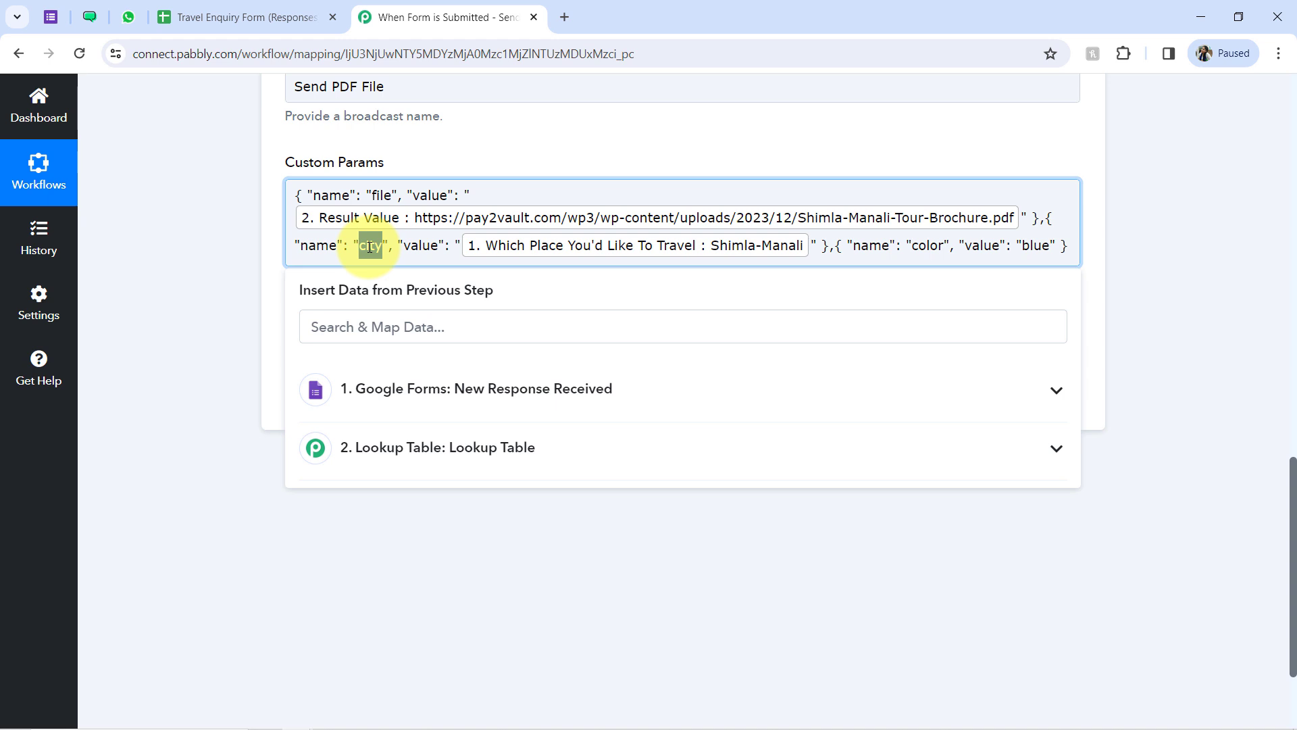
{"action": "type", "text": "name"}
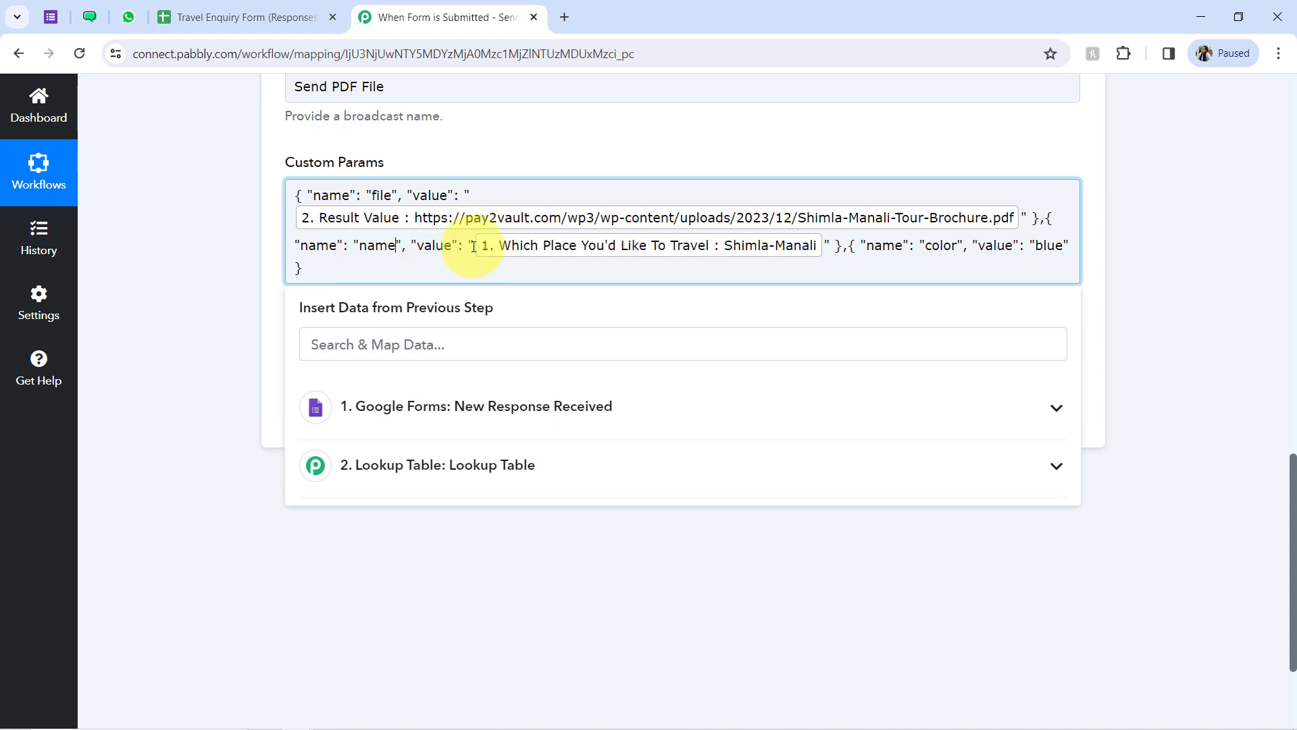
{"action": "key", "text": "BackSpace"}
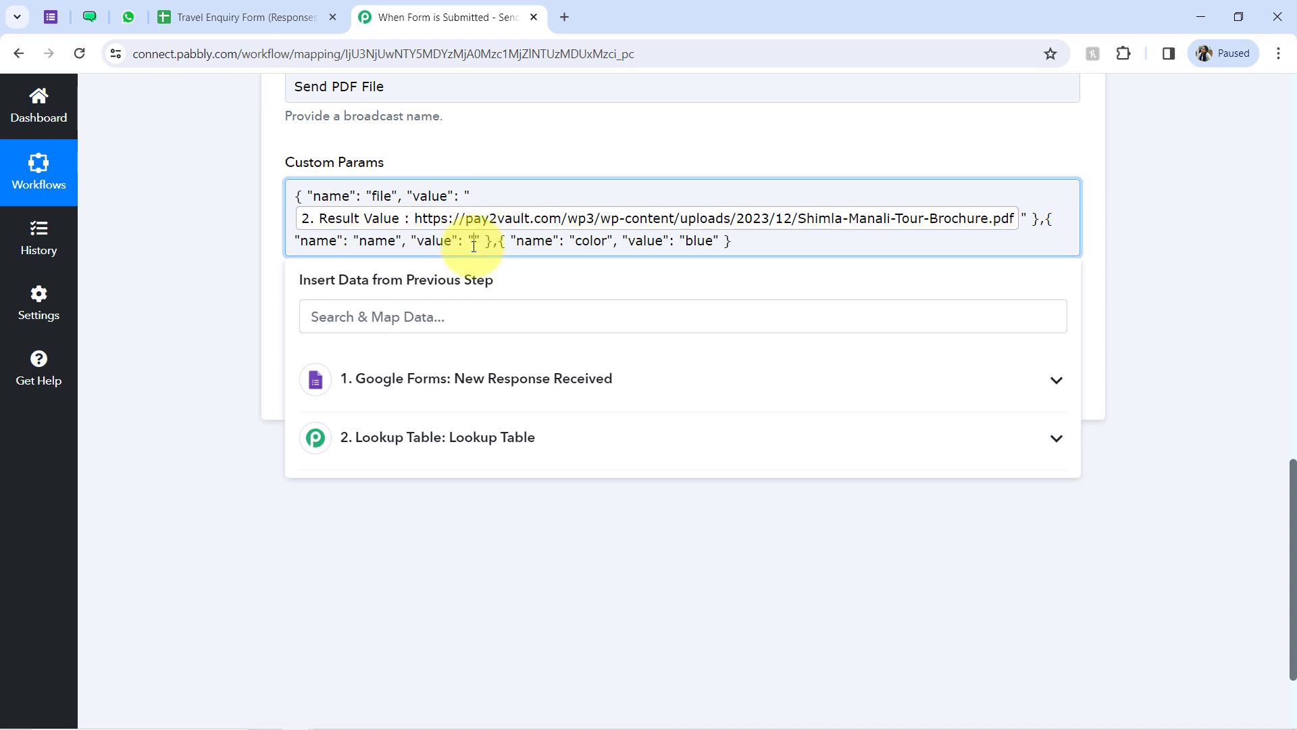
{"action": "left_click", "coordinate": [414, 382]}
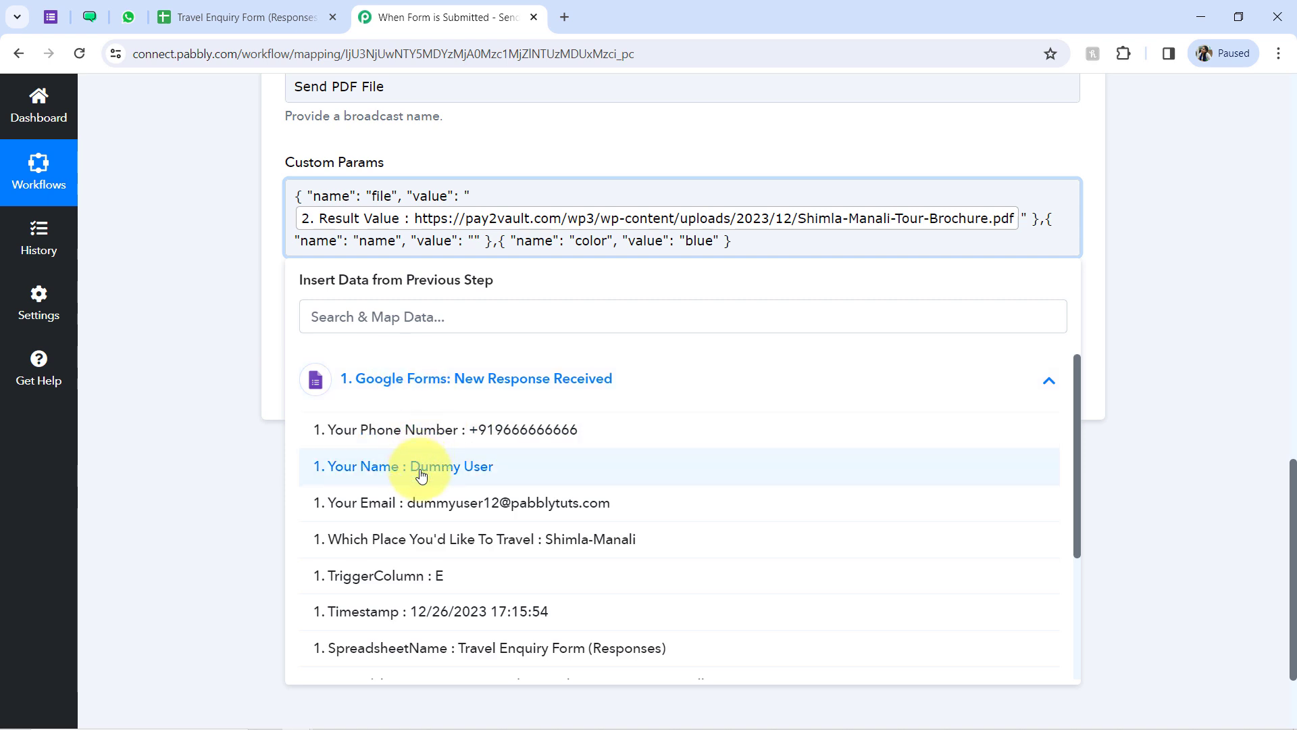
{"action": "left_click", "coordinate": [449, 465]}
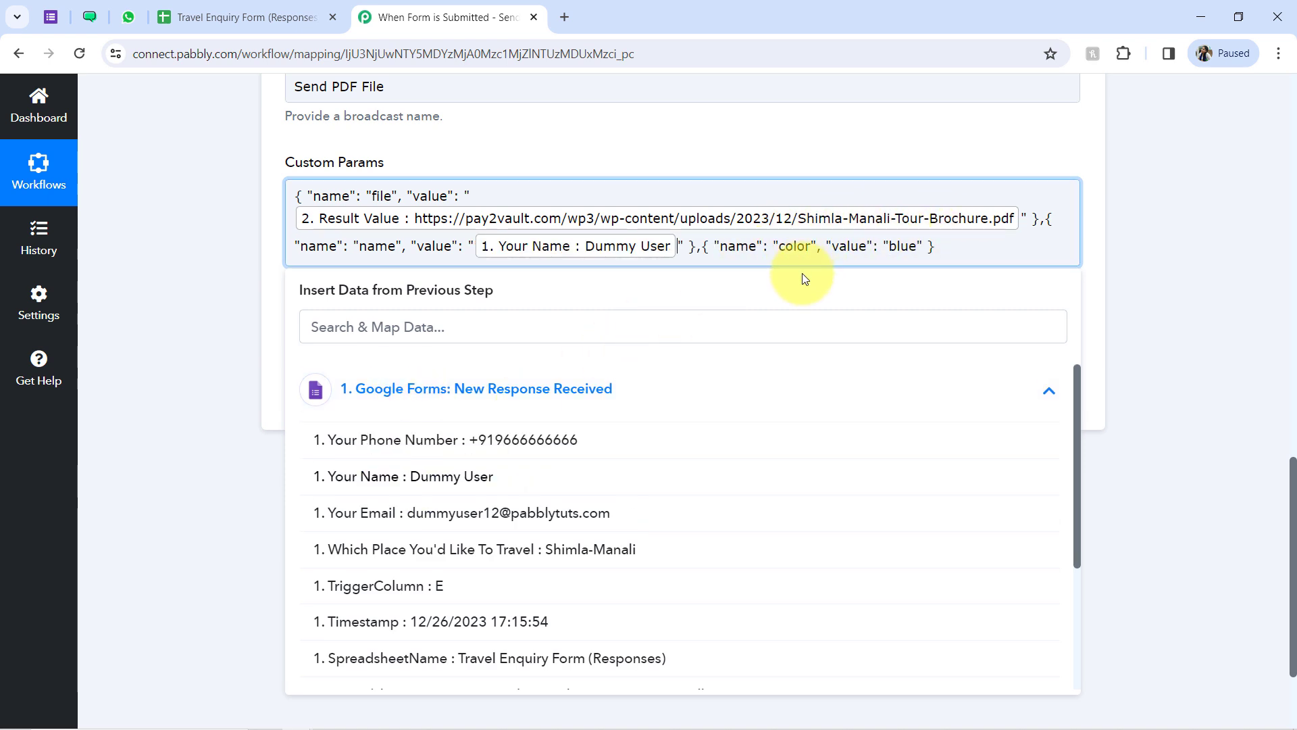
Check the city variable in the WATI template and rename the third custom parameter from its sample name to city.
{"action": "left_click", "coordinate": [789, 249]}
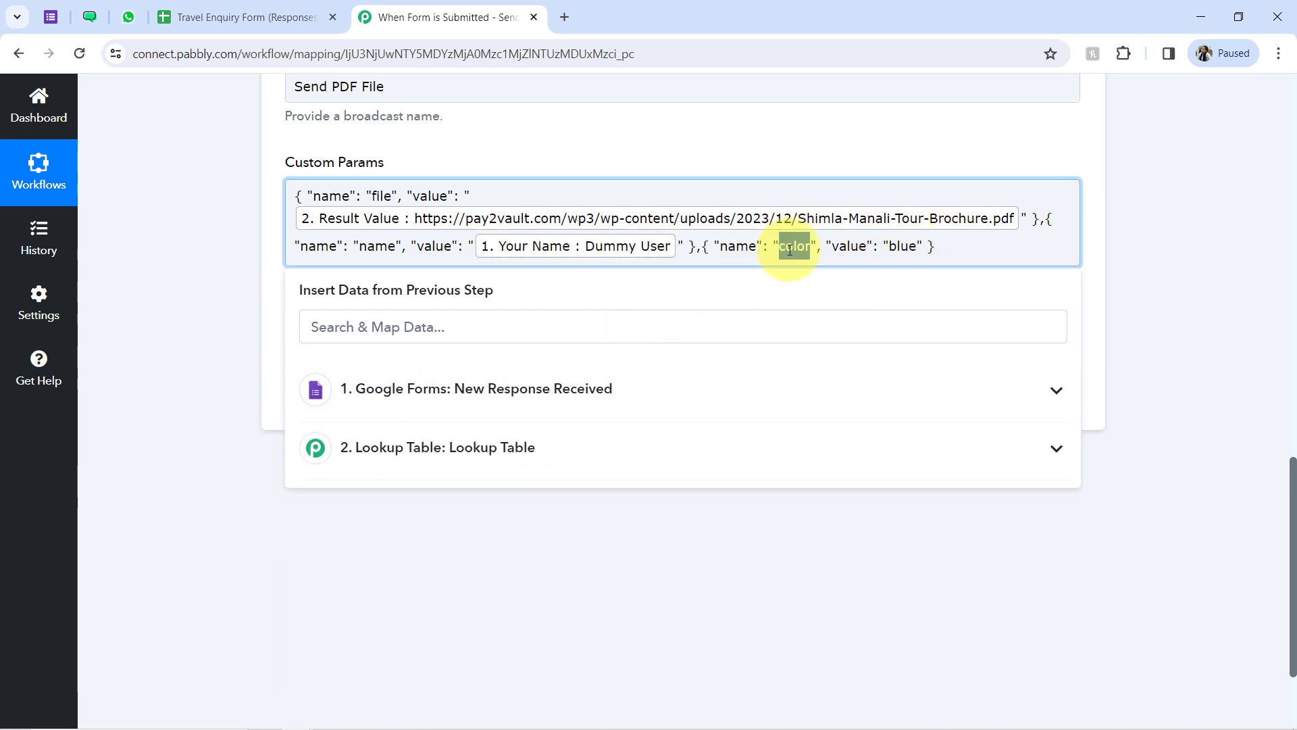
{"action": "key", "text": "BackSpace"}
{"action": "left_click", "coordinate": [89, 17]}
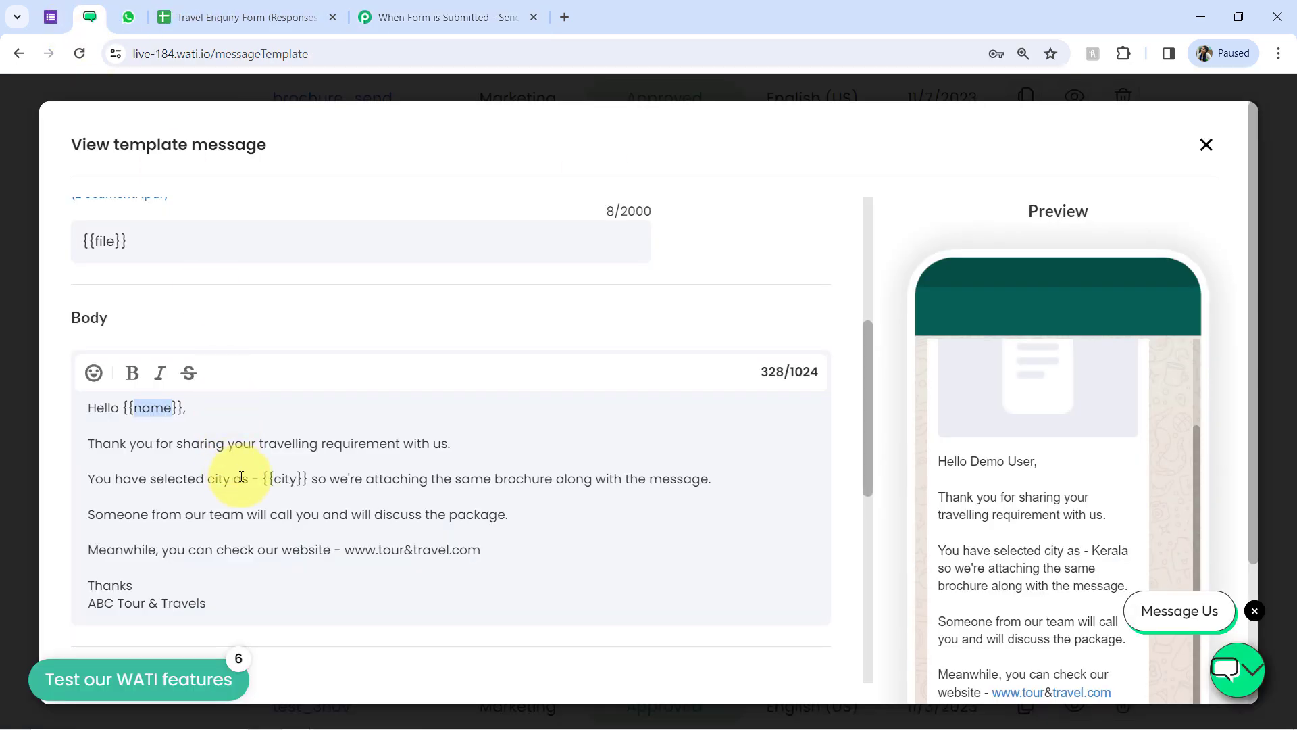
{"action": "left_click", "coordinate": [446, 17]}
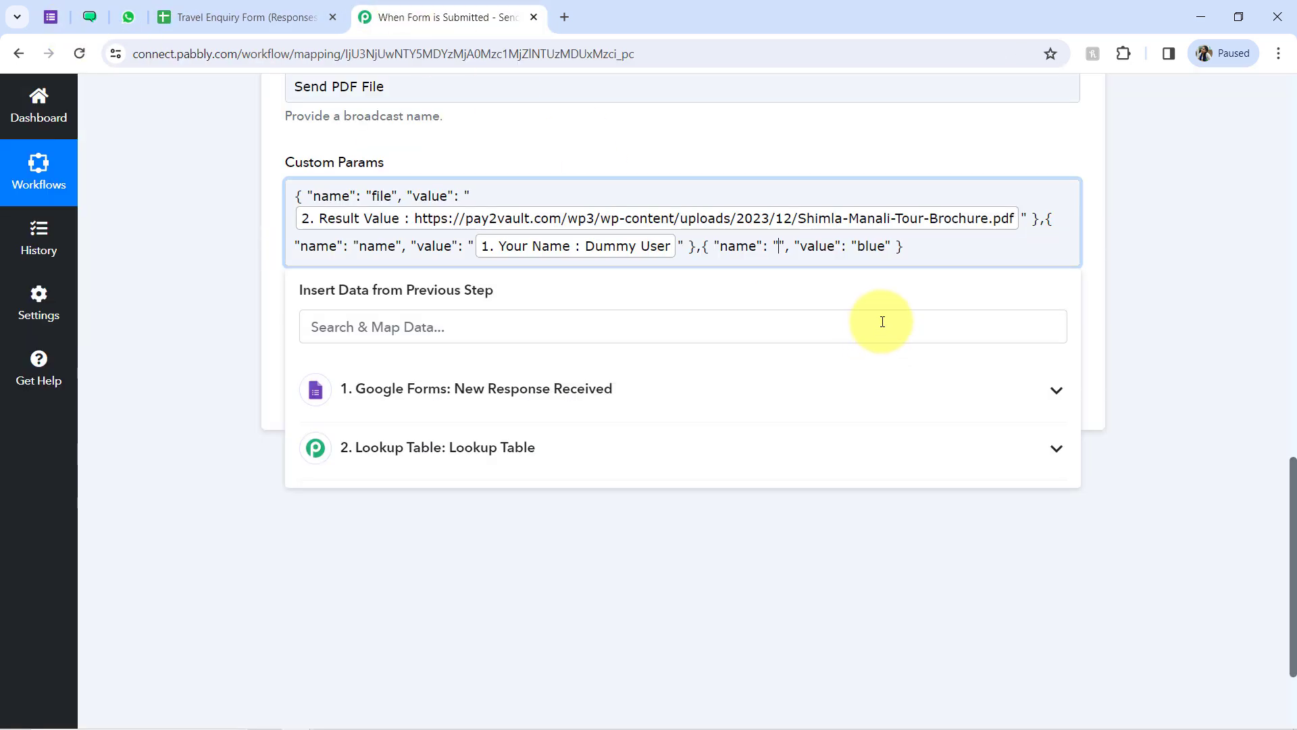
{"action": "type", "text": "city"}
Replace the city parameter's sample value with the Result Value mapped from the Lookup Table step.
{"action": "key", "text": "BackSpace"}
{"action": "left_click", "coordinate": [427, 456]}
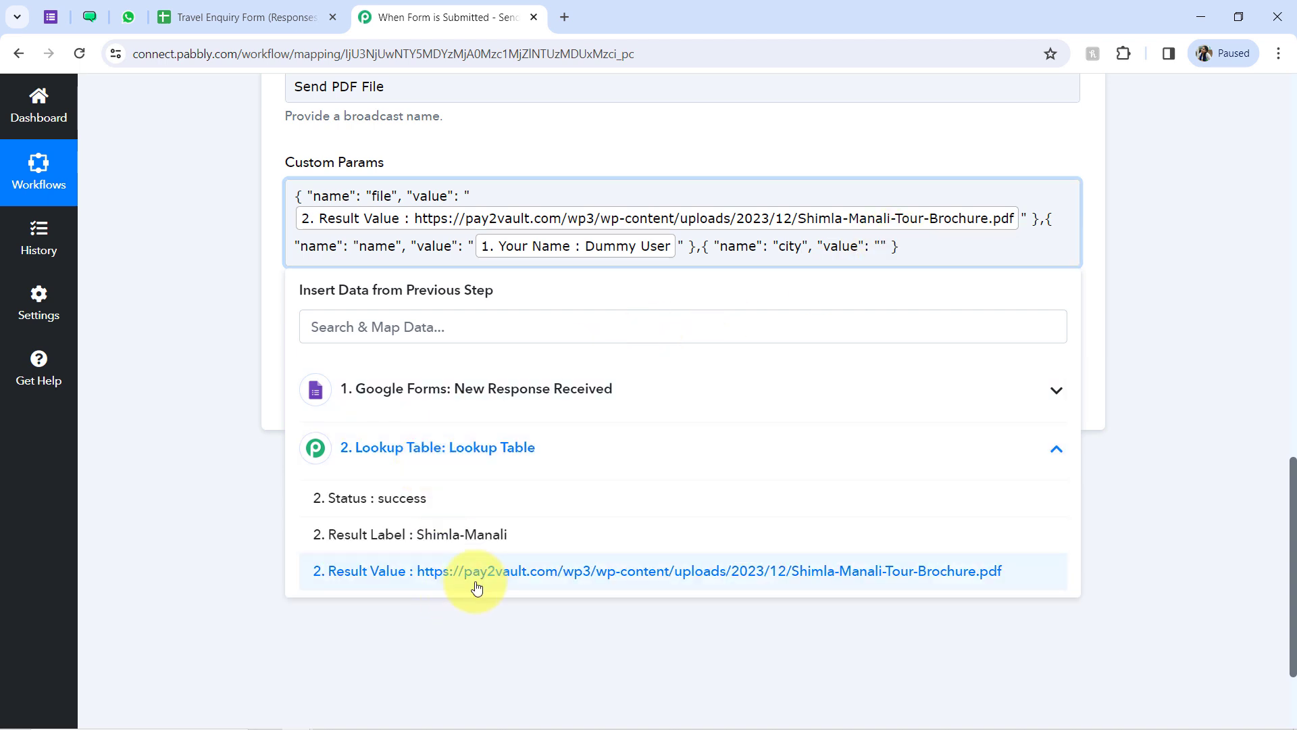
{"action": "left_click", "coordinate": [477, 586]}
{"action": "left_click", "coordinate": [229, 289]}
Save the WATI action with a test request, then check WhatsApp Web and the phone number in the response.
{"action": "mouse_move", "coordinate": [1293, 483]}
{"action": "left_mouse_down"}
{"action": "mouse_move", "coordinate": [1277, 385]}
{"action": "mouse_move", "coordinate": [1277, 487]}
{"action": "left_mouse_up"}
{"action": "left_click", "coordinate": [339, 407]}
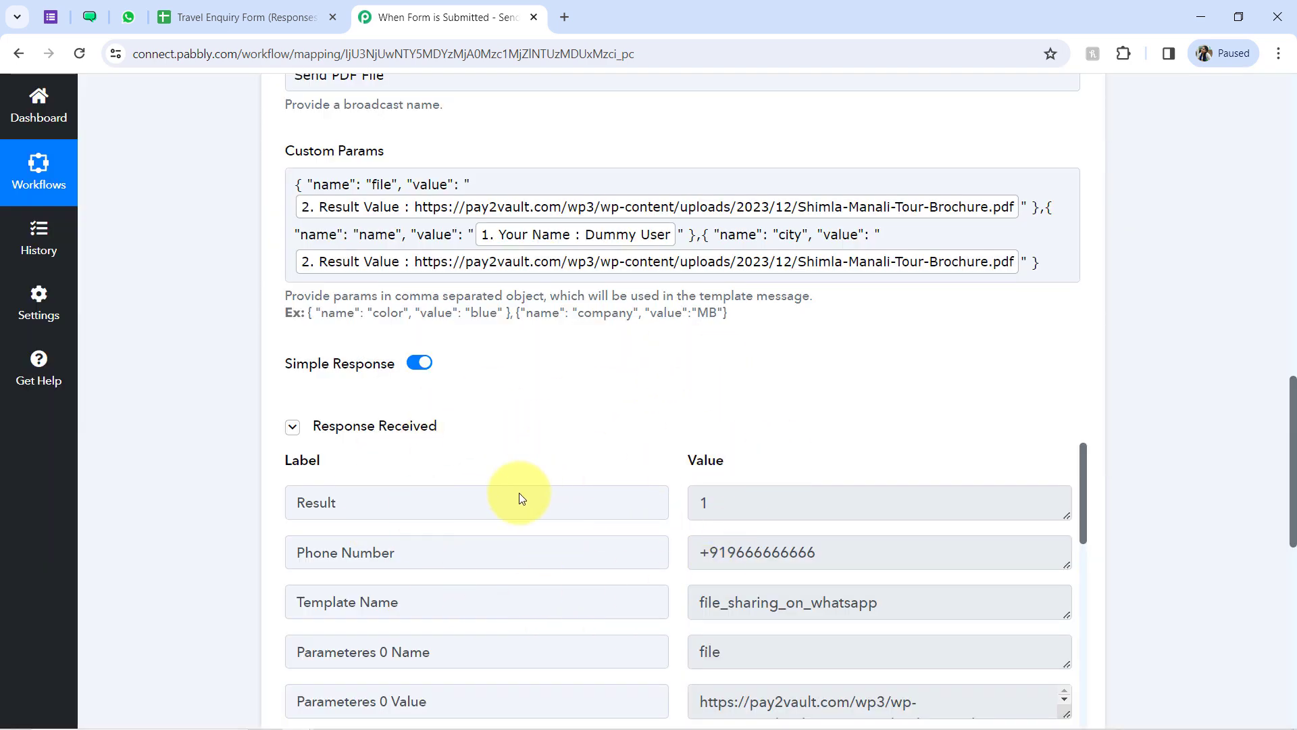
{"action": "mouse_move", "coordinate": [328, 418]}
{"action": "left_click", "coordinate": [127, 15]}
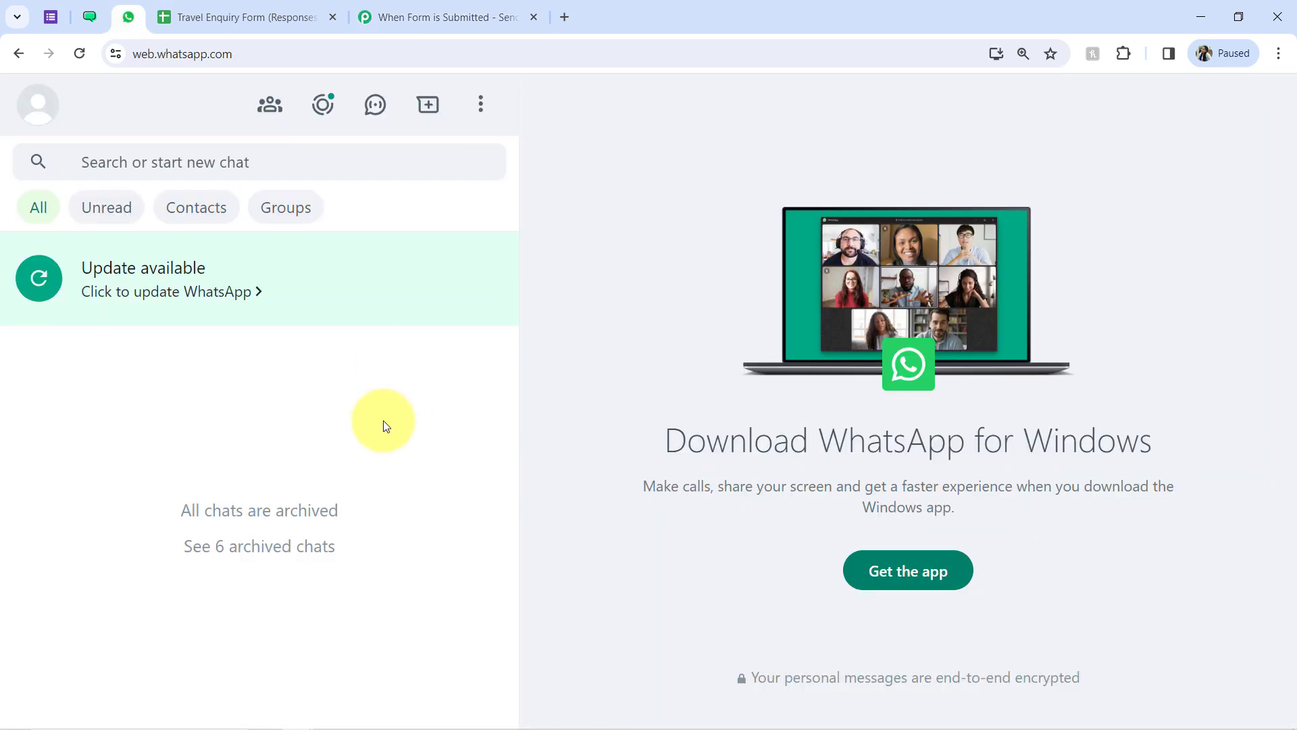
{"action": "left_click", "coordinate": [391, 7]}
{"action": "left_click_drag", "start_coordinate": [788, 552], "coordinate": [718, 553]}
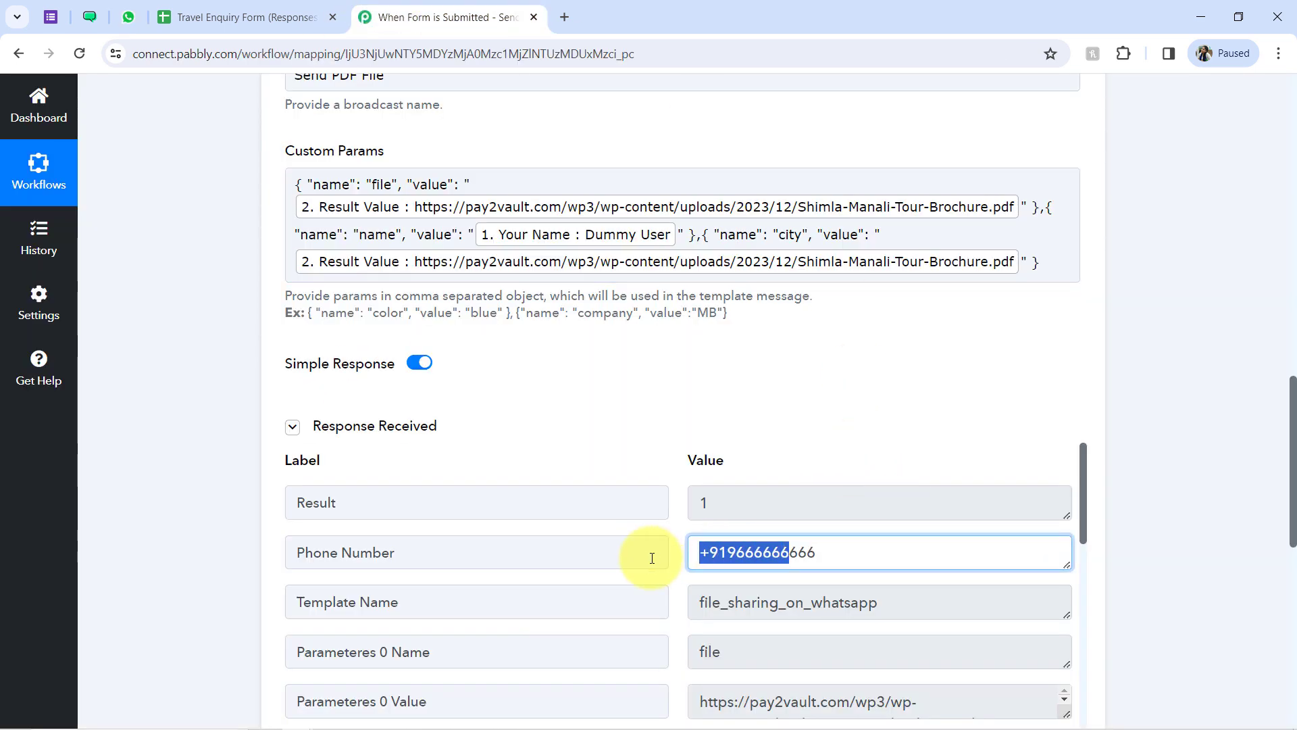
{"action": "left_click", "coordinate": [150, 395]}
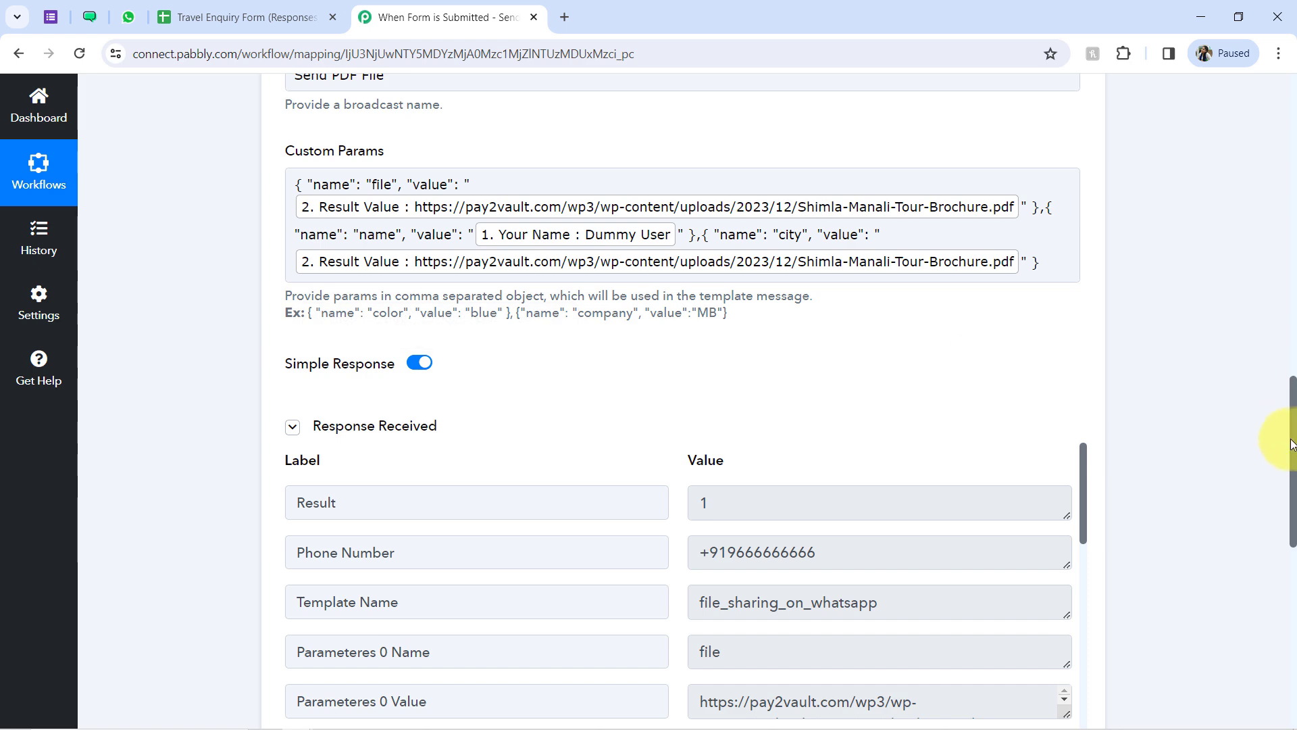
Replace the mapped form answer in the WhatsApp Number field with the test recipient's phone number.
{"action": "left_click_drag", "start_coordinate": [1292, 442], "coordinate": [1266, 356]}
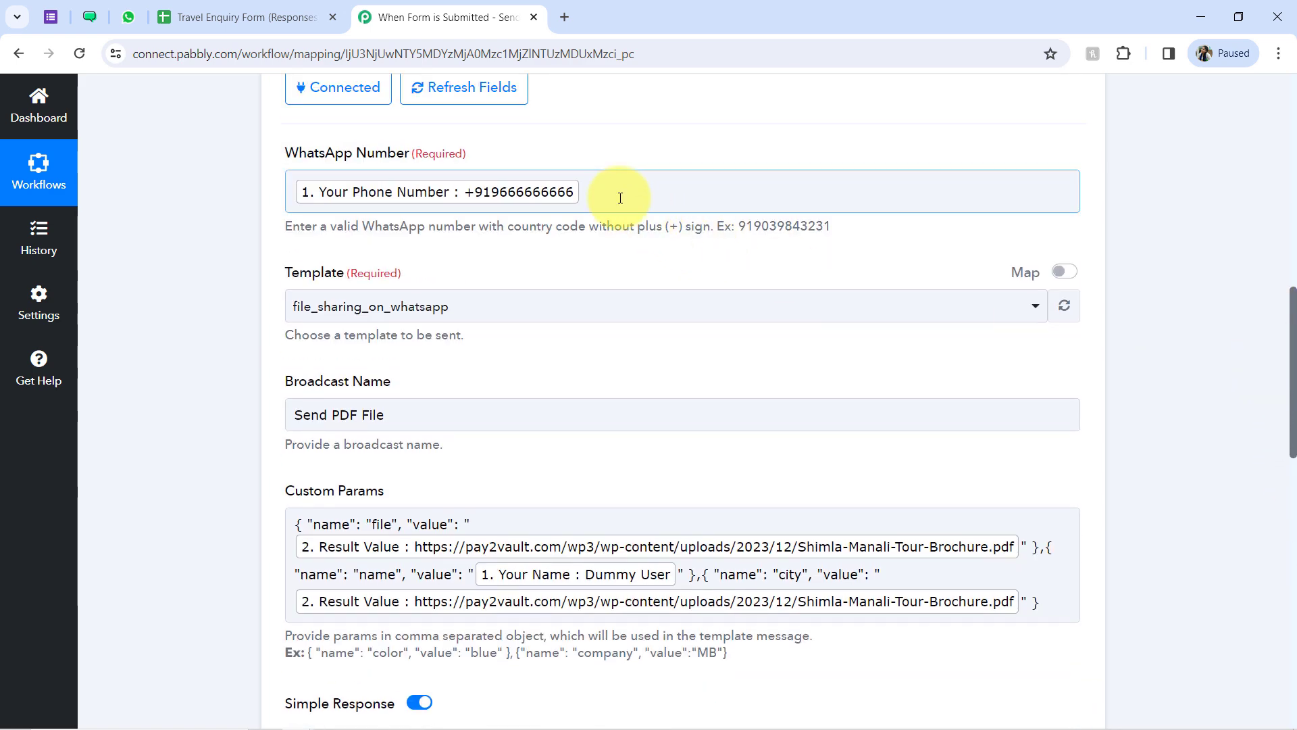
{"action": "left_click", "coordinate": [618, 198]}
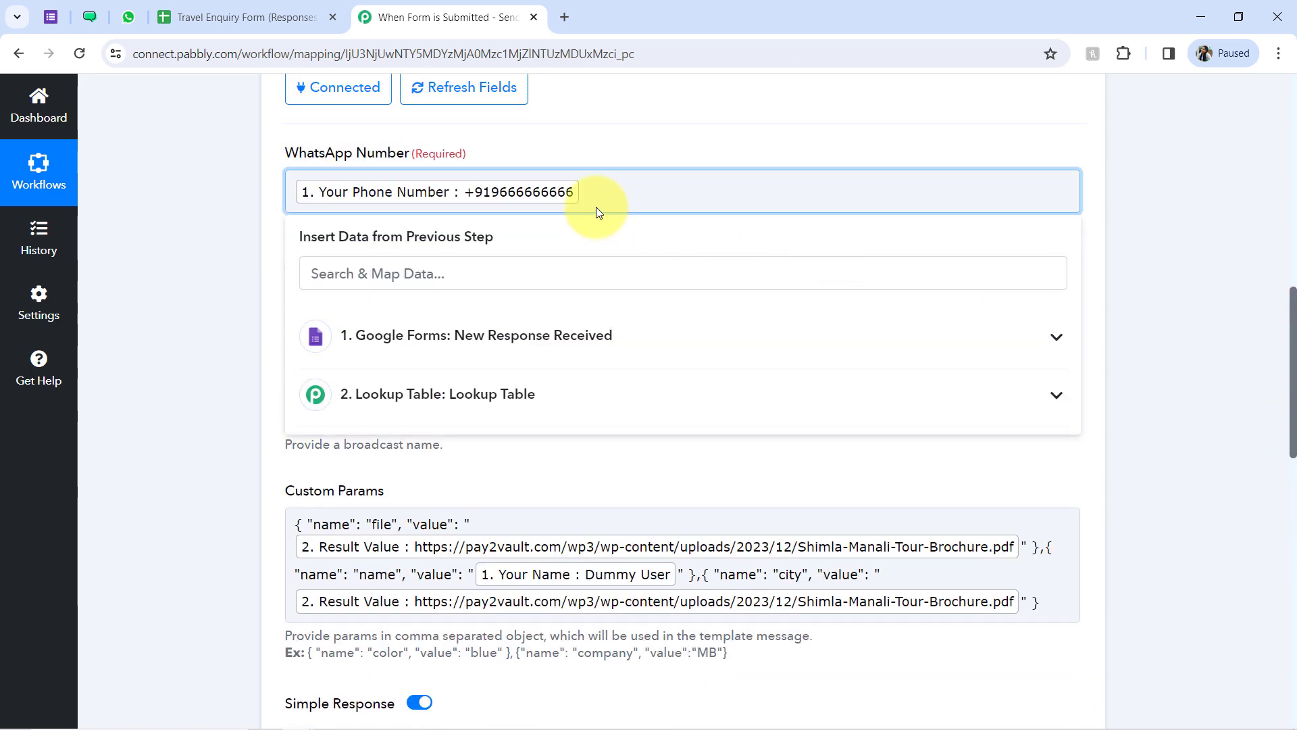
{"action": "key", "text": "BackSpace"}
{"action": "left_click", "coordinate": [130, 17]}
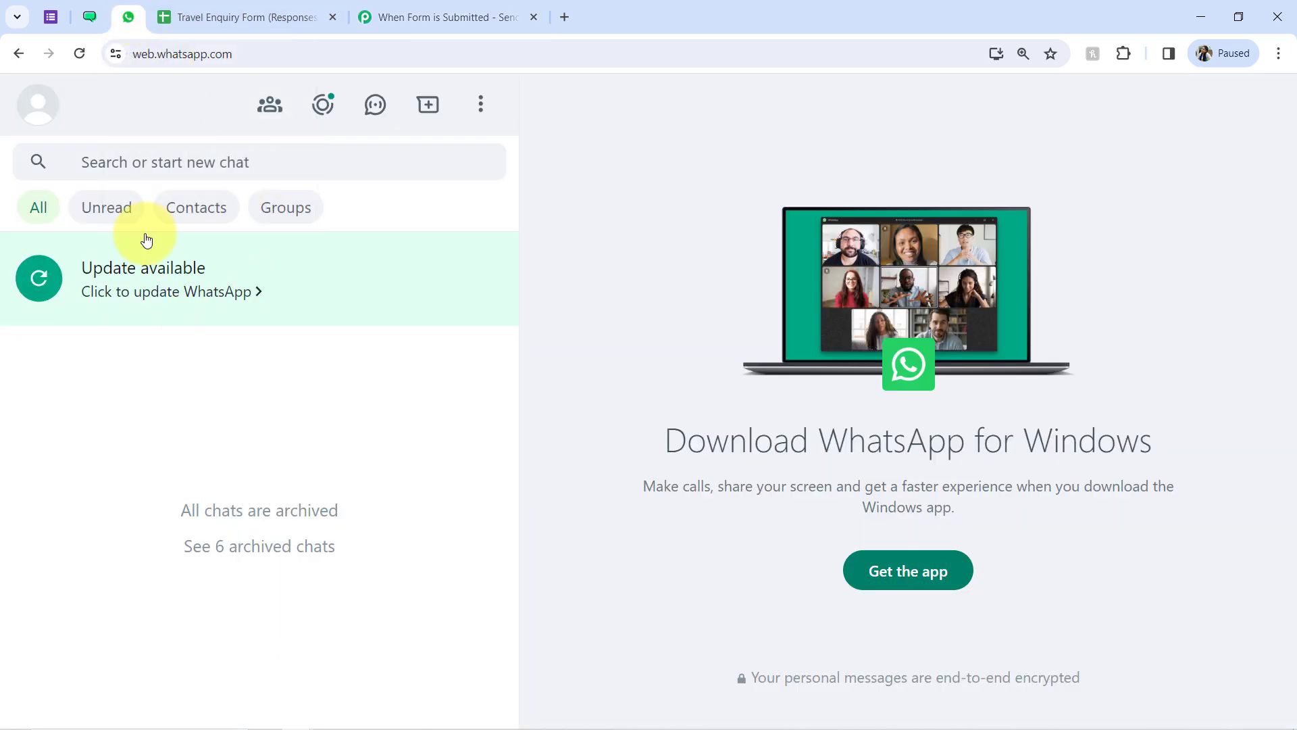
{"action": "left_click", "coordinate": [379, 17]}
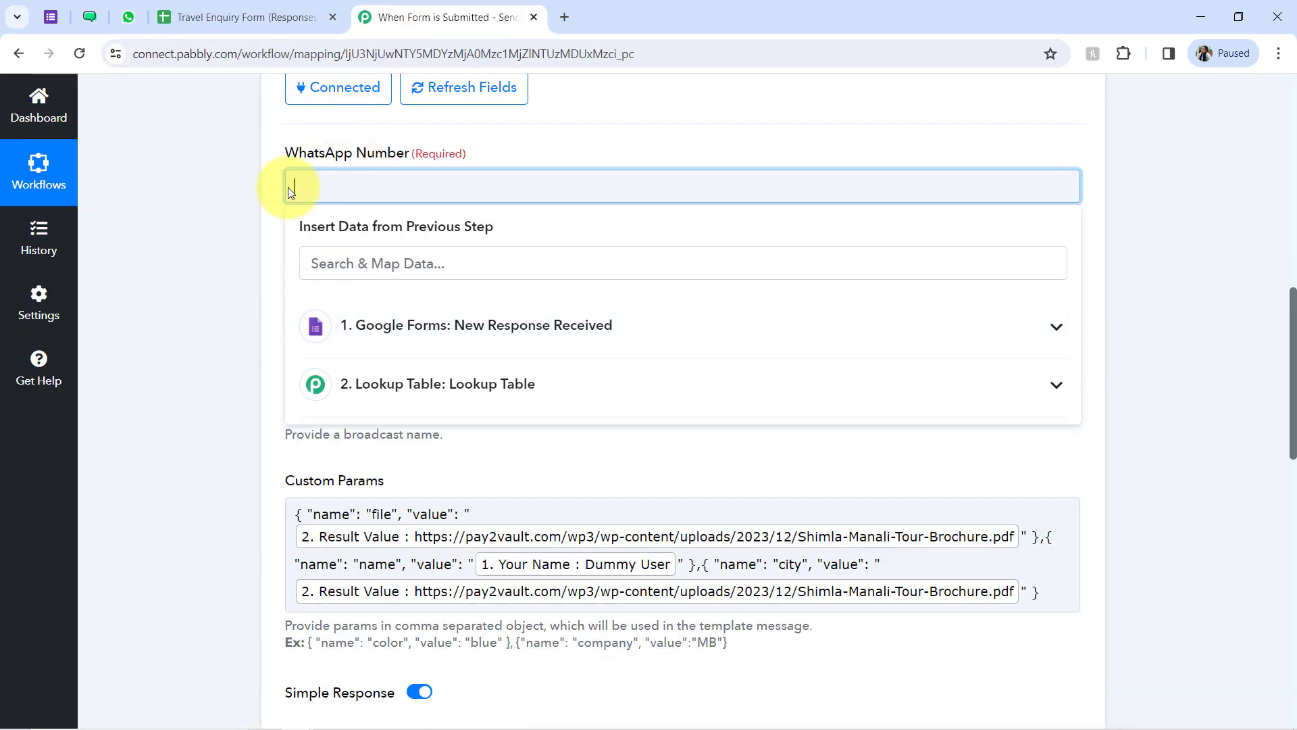
Save the WATI action and send the test request again to the new recipient number.
{"action": "scroll", "coordinate": [292, 252], "scroll_direction": "down", "scroll_amount": 2}
{"action": "left_click", "coordinate": [378, 673]}
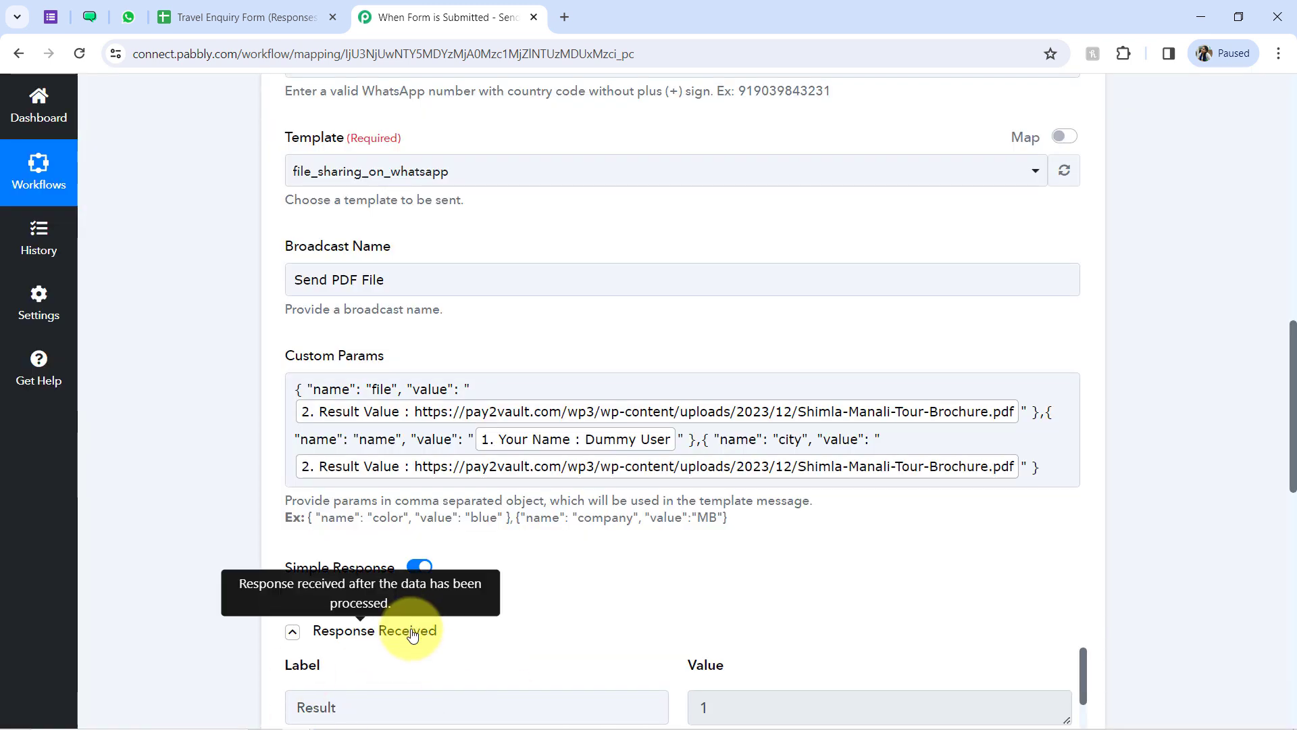
{"action": "left_click", "coordinate": [412, 630]}
{"action": "left_click", "coordinate": [411, 630]}
Open the Via WATI chat in WhatsApp Web and review the received brochure attachment and message text.
{"action": "left_click", "coordinate": [123, 16]}
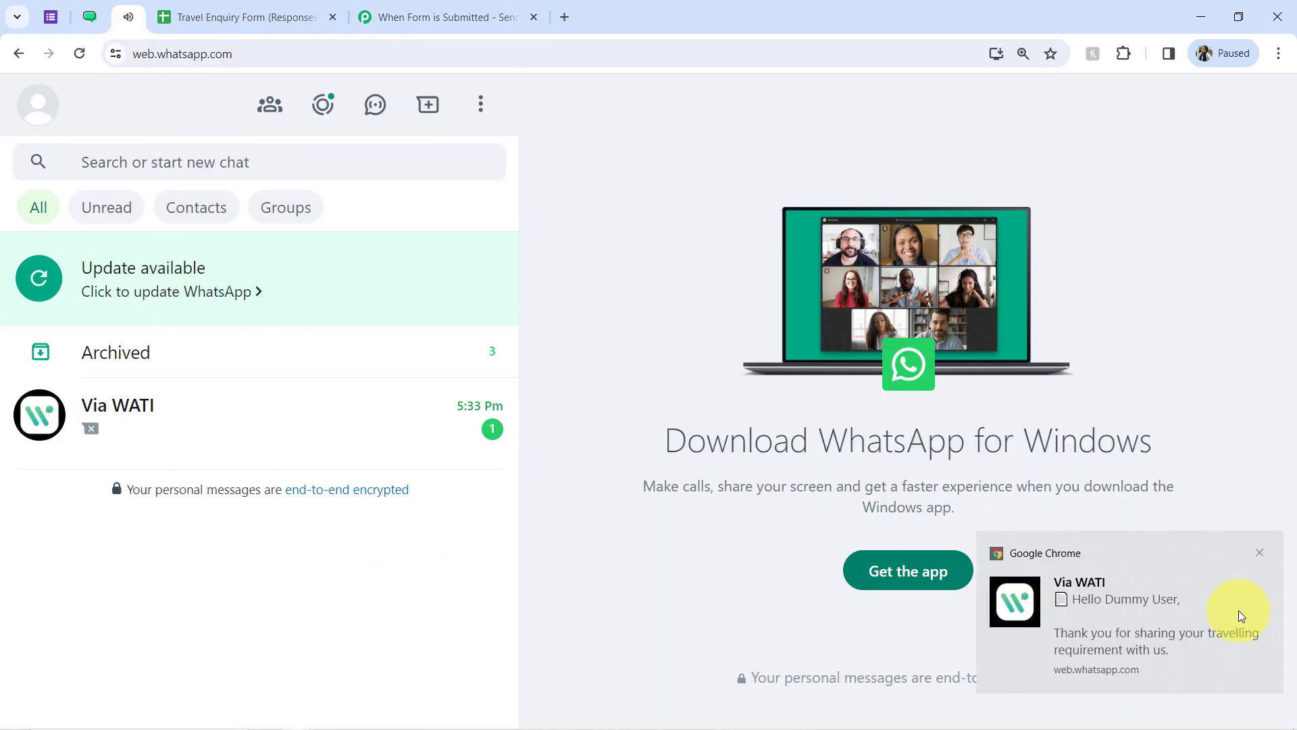
{"action": "left_click", "coordinate": [275, 426]}
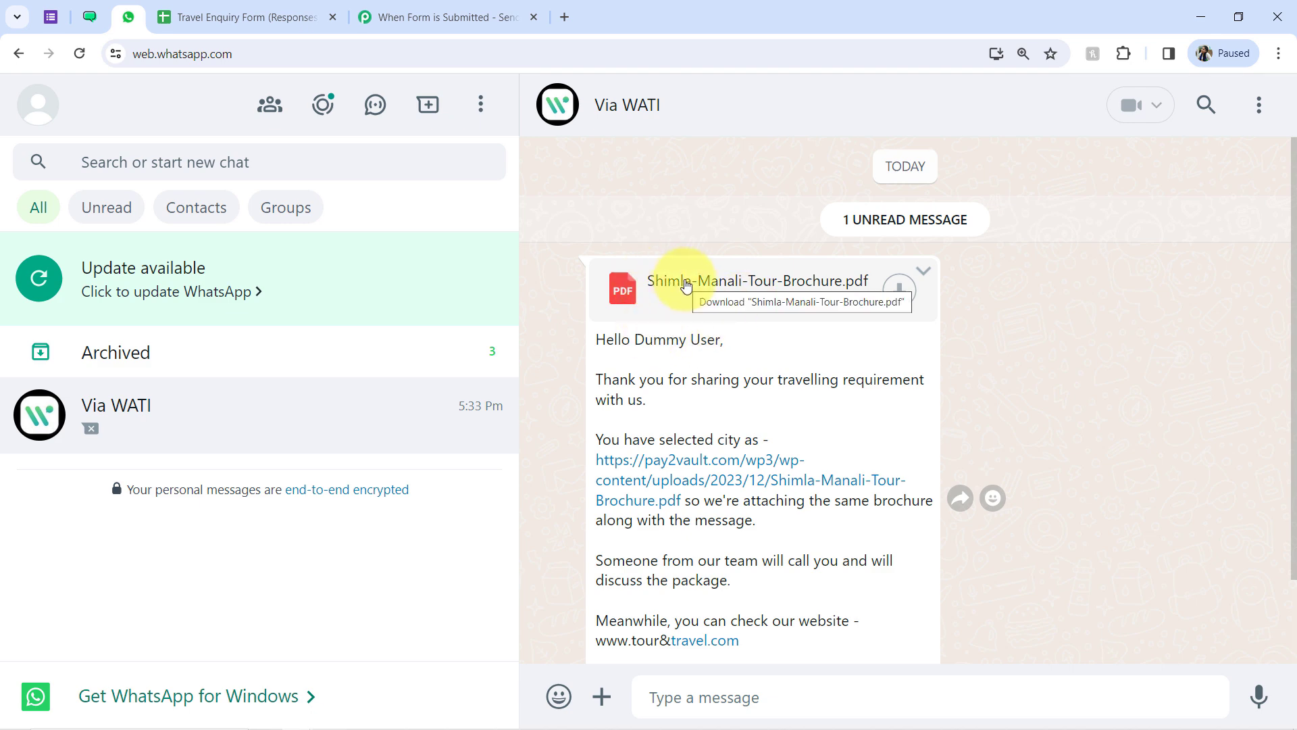
{"action": "left_click_drag", "start_coordinate": [618, 340], "coordinate": [701, 340]}
{"action": "left_click_drag", "start_coordinate": [647, 378], "coordinate": [877, 396]}
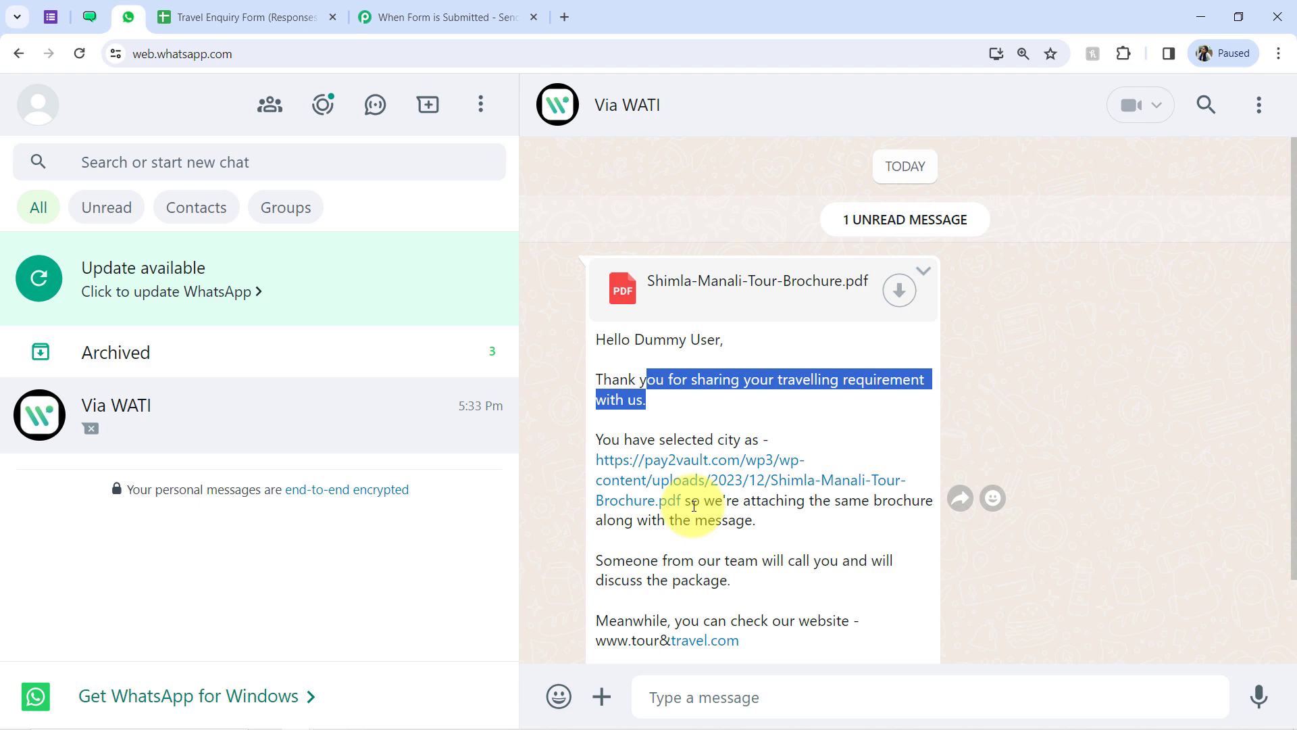
{"action": "left_click_drag", "start_coordinate": [692, 505], "coordinate": [755, 521]}
{"action": "left_click_drag", "start_coordinate": [651, 560], "coordinate": [793, 579]}
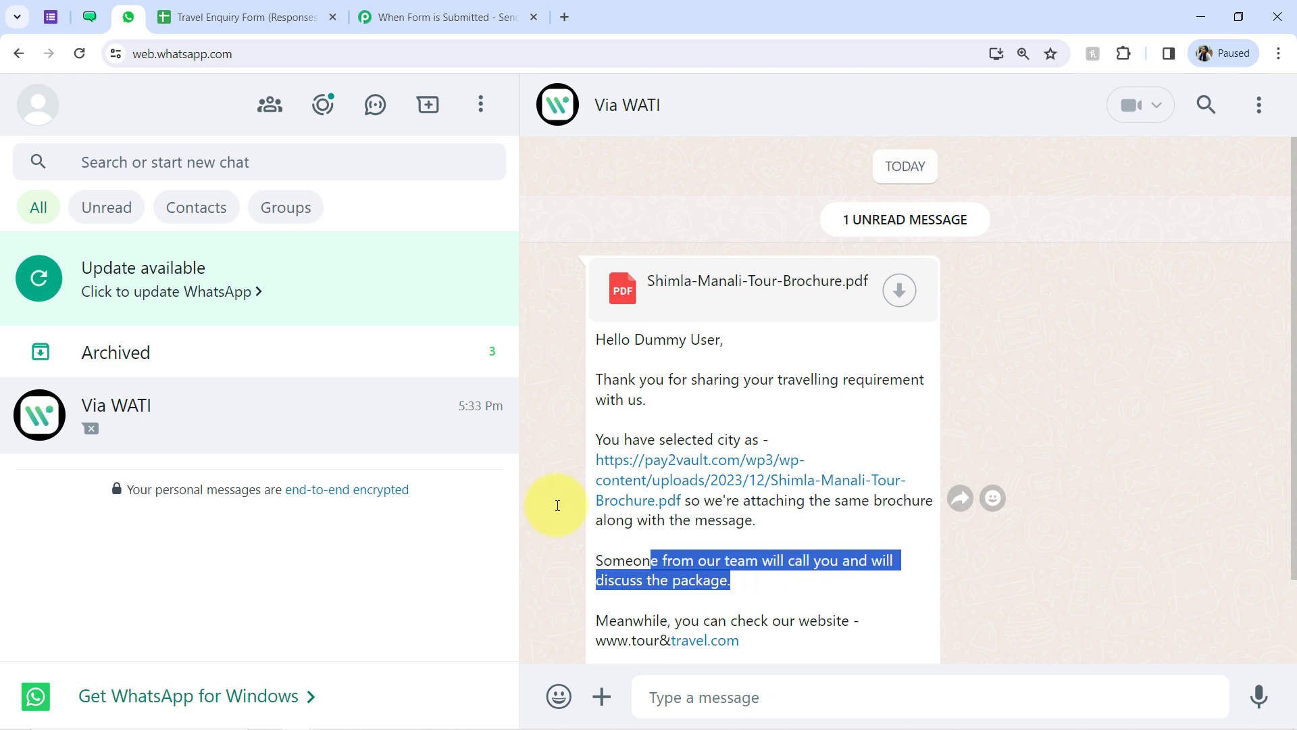
Compare the file, name and city variables in the WATI template with the custom parameters in Pabbly Connect.
{"action": "left_click", "coordinate": [433, 16]}
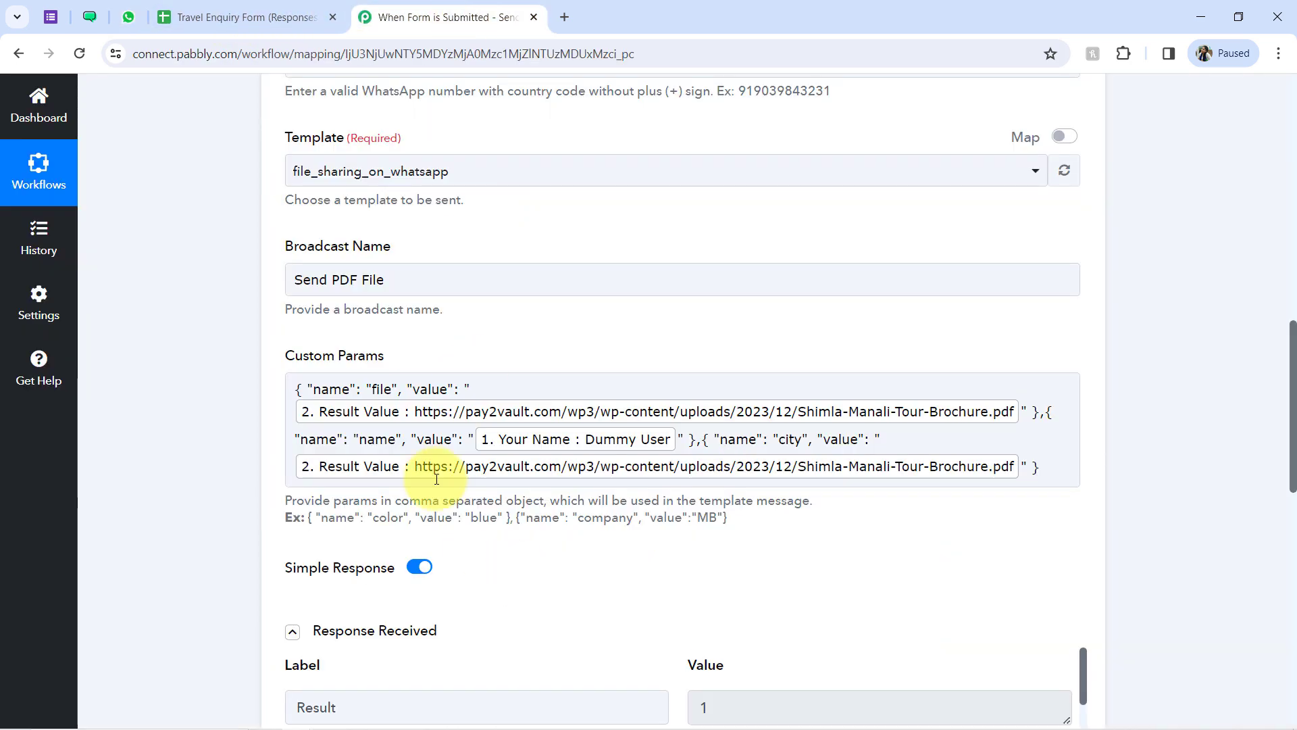
{"action": "left_click", "coordinate": [91, 19]}
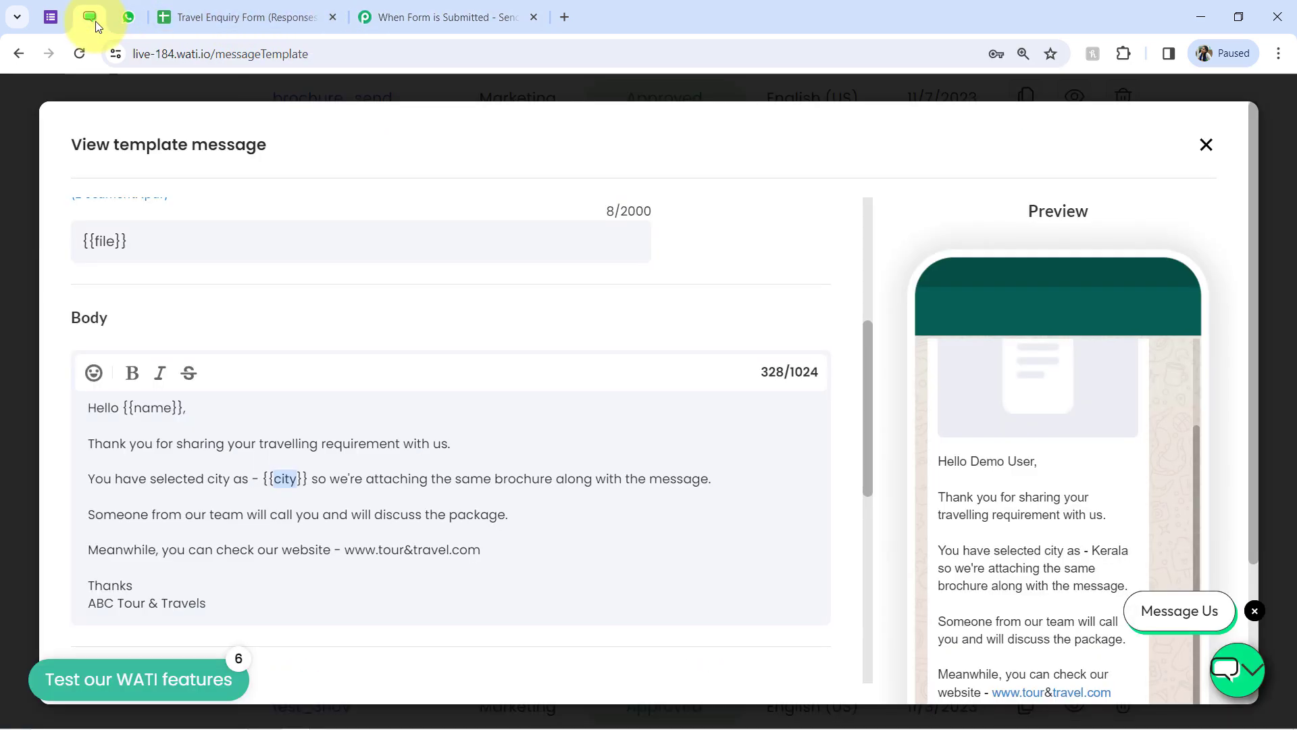
{"action": "left_click_drag", "start_coordinate": [128, 245], "coordinate": [89, 244]}
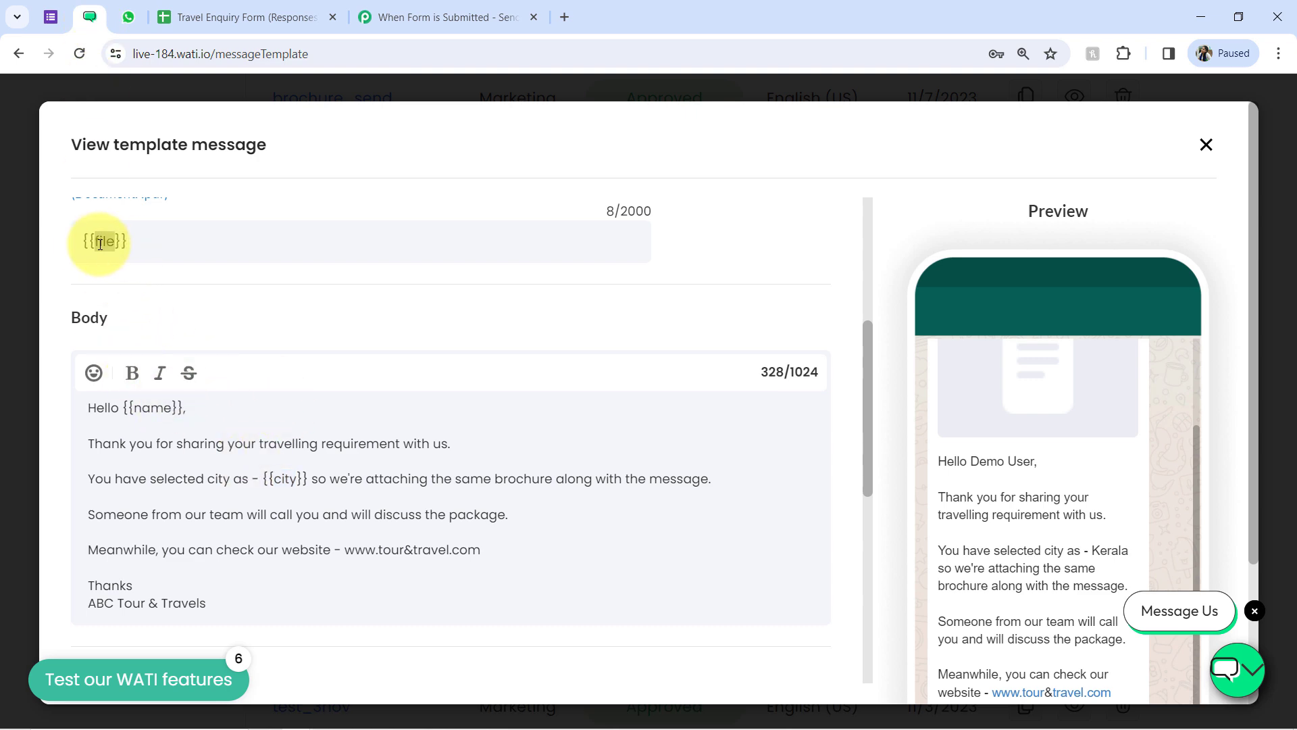
{"action": "left_click", "coordinate": [405, 16]}
{"action": "left_click", "coordinate": [376, 404]}
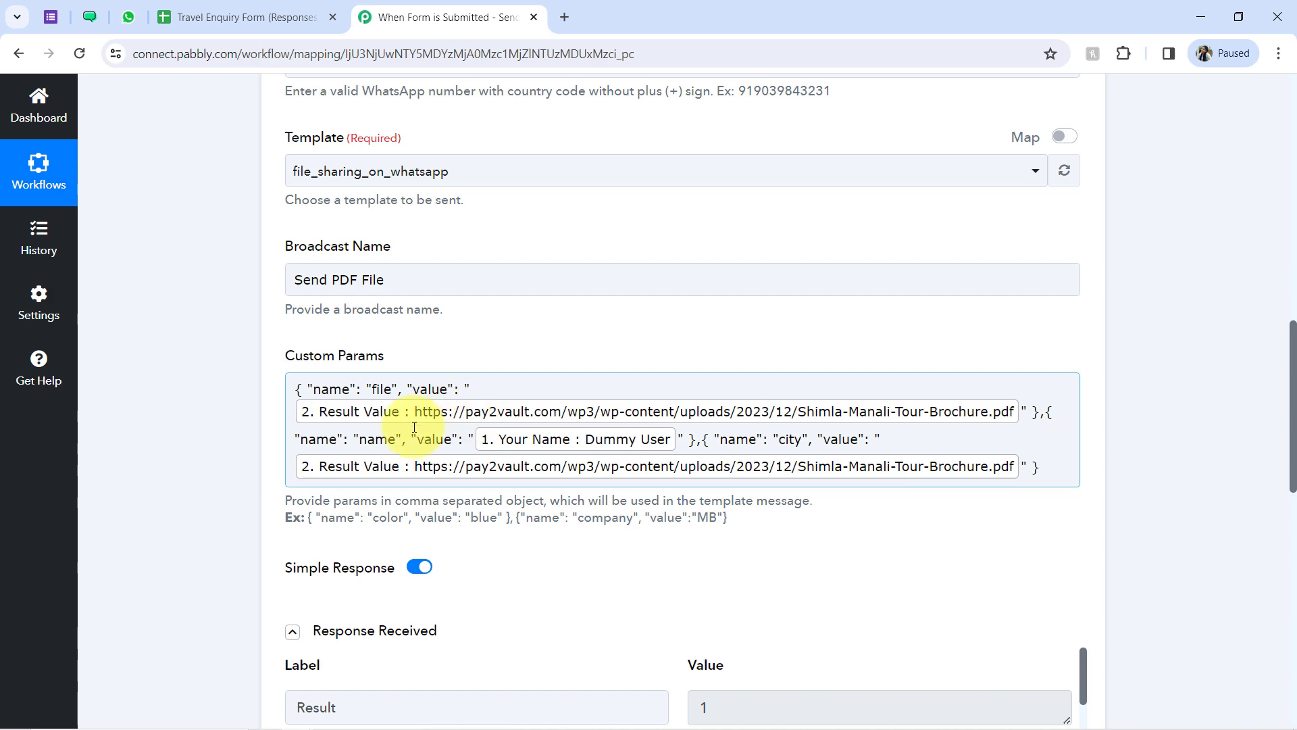
{"action": "left_click", "coordinate": [112, 23]}
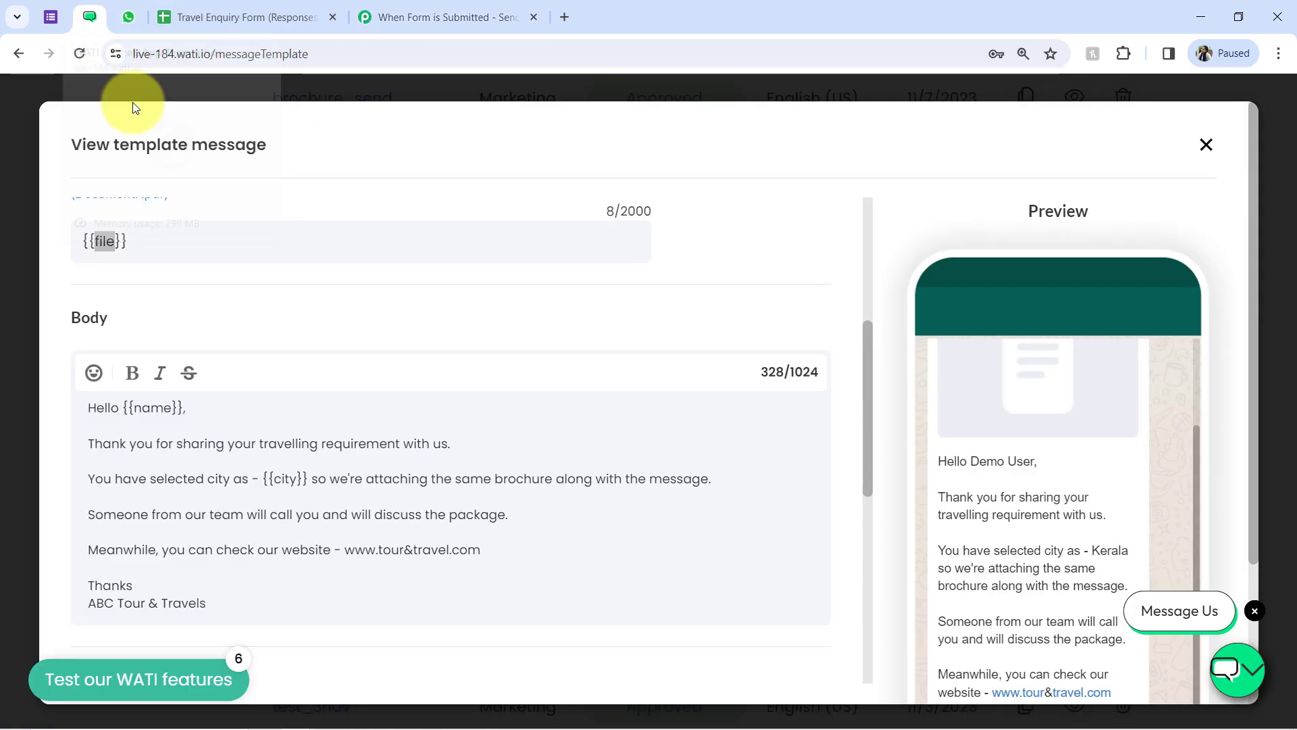
{"action": "left_click", "coordinate": [346, 9]}
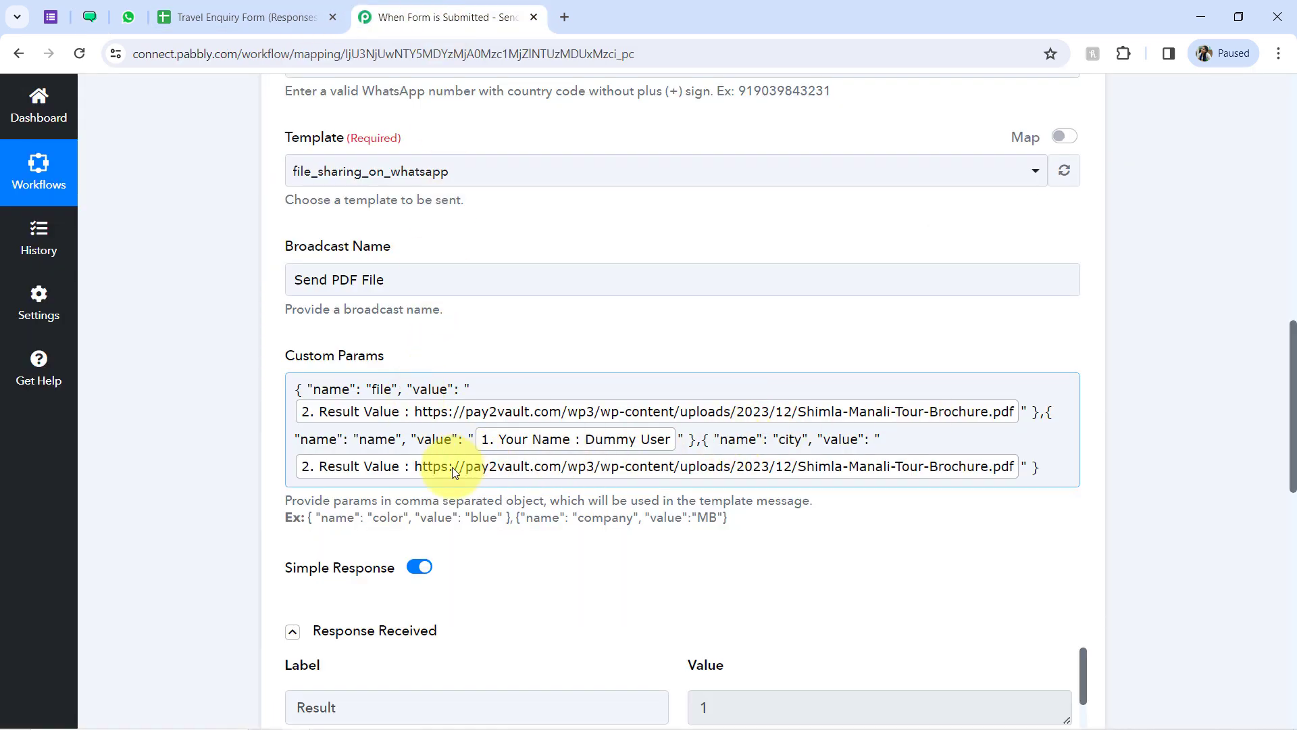
{"action": "double_click", "coordinate": [373, 439]}
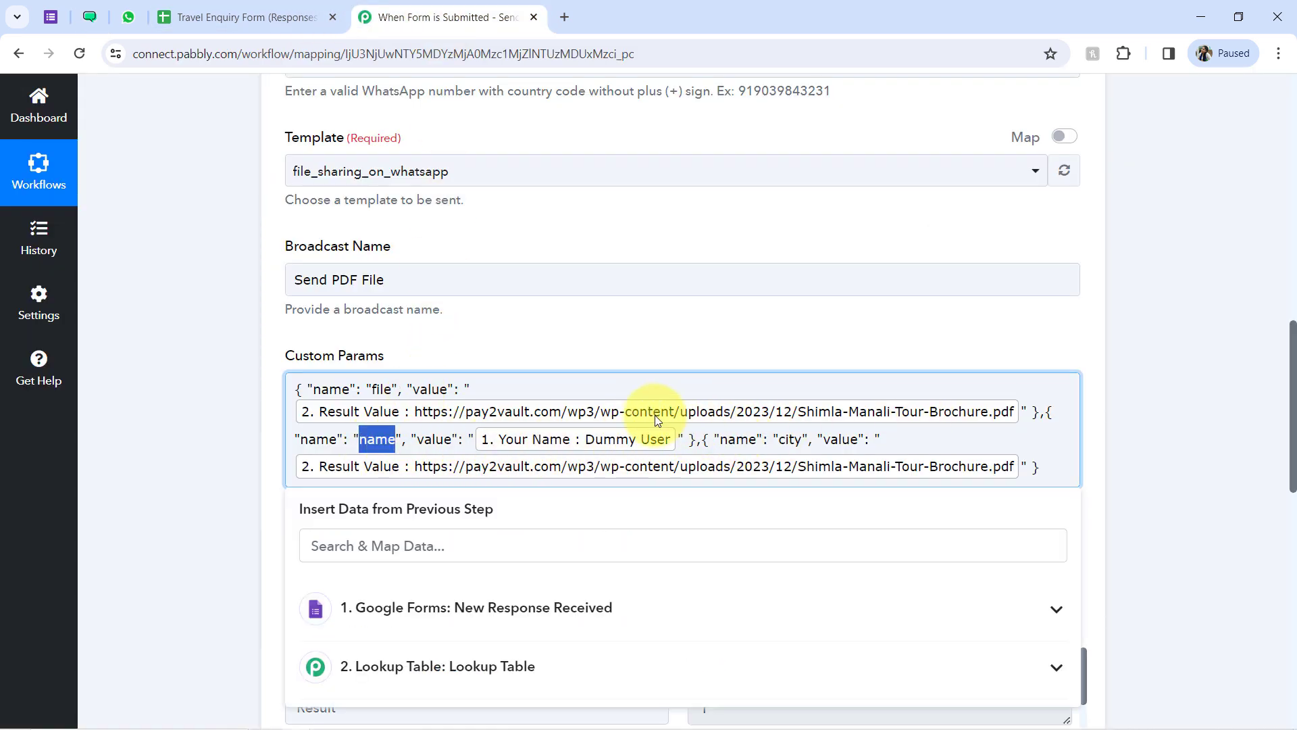
{"action": "left_click", "coordinate": [722, 443]}
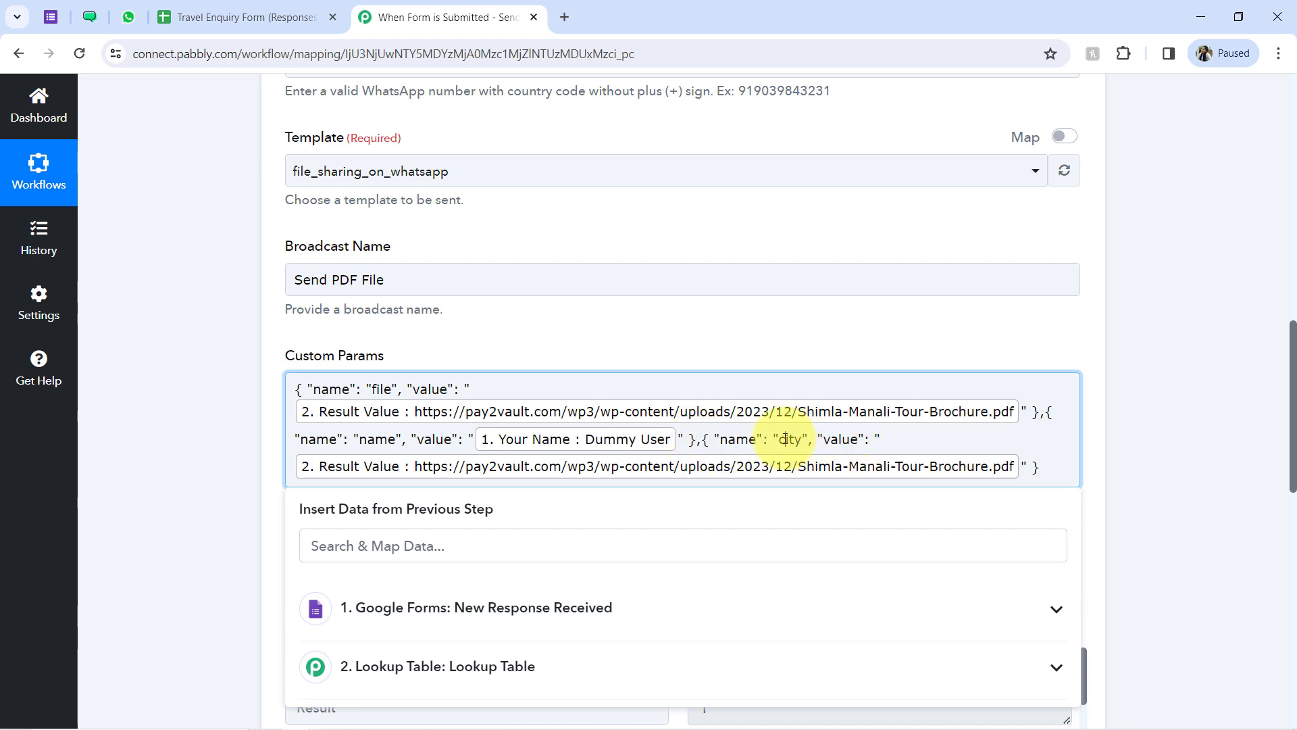
Replace the city parameter's value with the form's Which Place You'd Like To Travel answer.
{"action": "left_click", "coordinate": [884, 441]}
{"action": "key", "text": "Delete"}
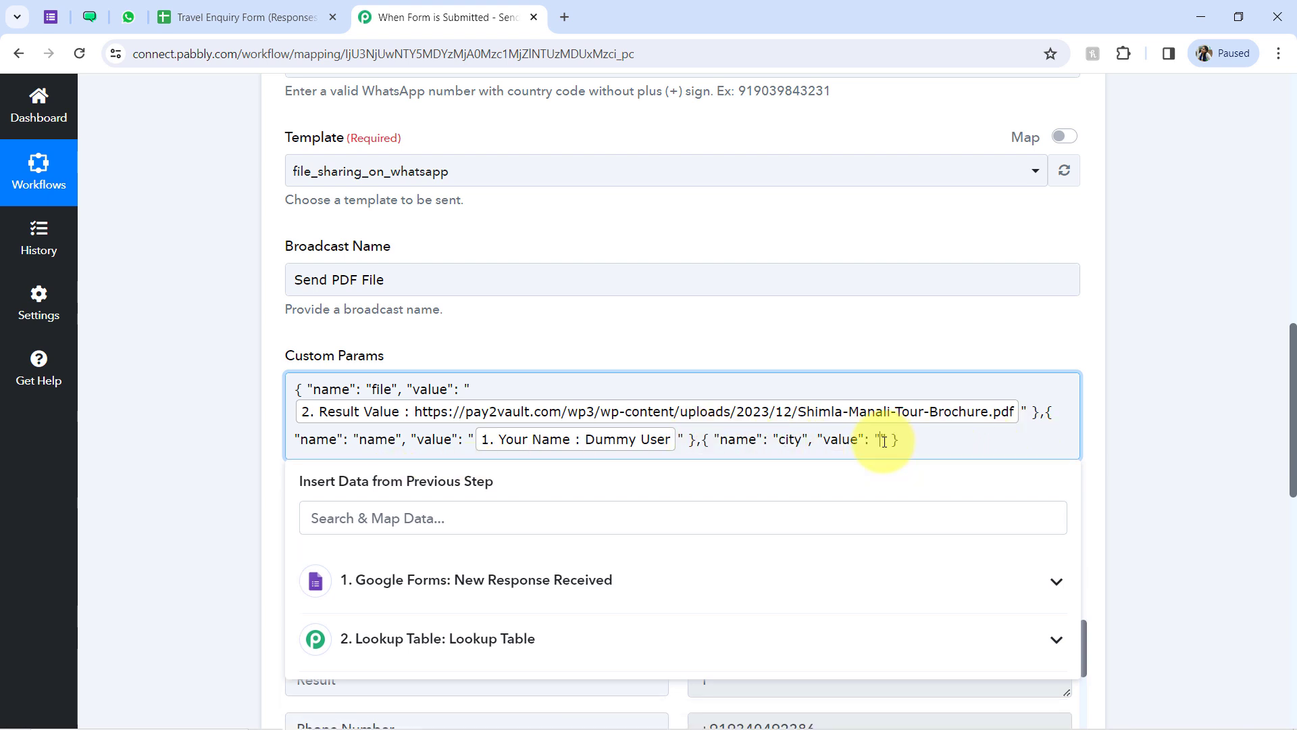
{"action": "left_click", "coordinate": [419, 575]}
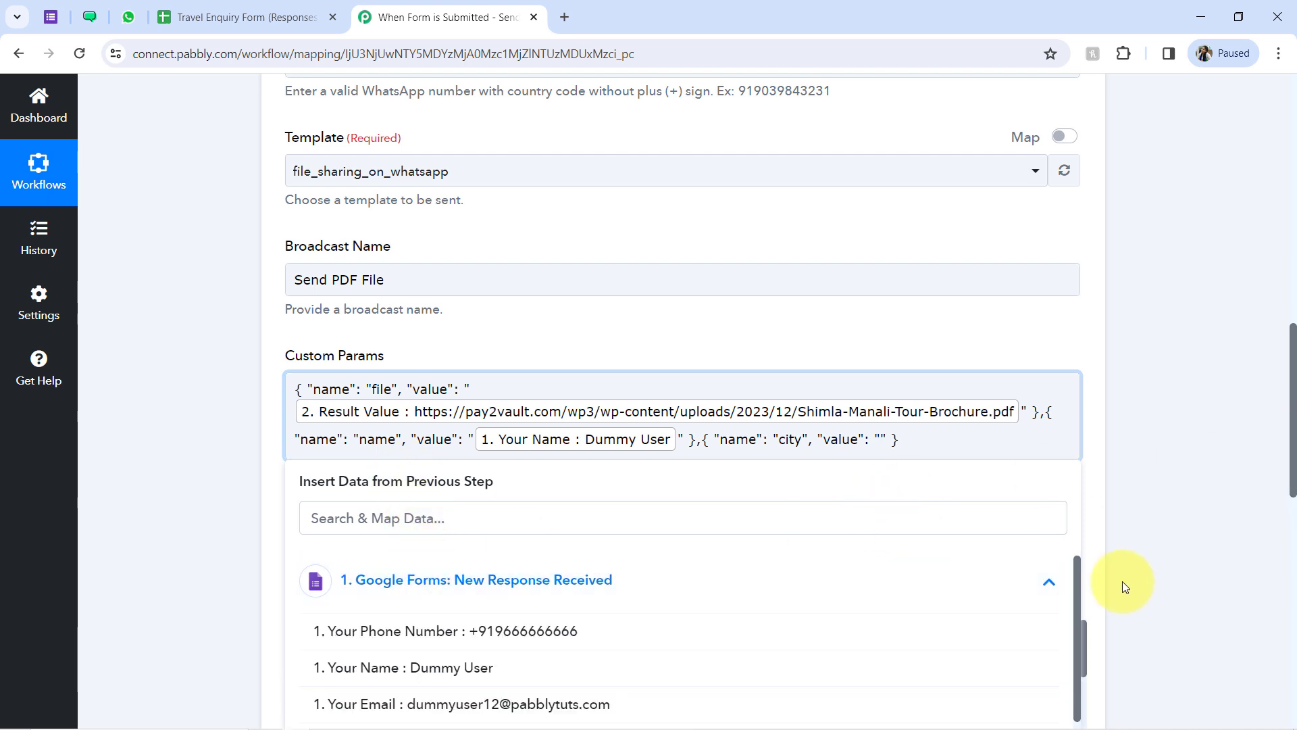
{"action": "left_click_drag", "start_coordinate": [1078, 599], "coordinate": [1067, 665]}
{"action": "left_click", "coordinate": [615, 627]}
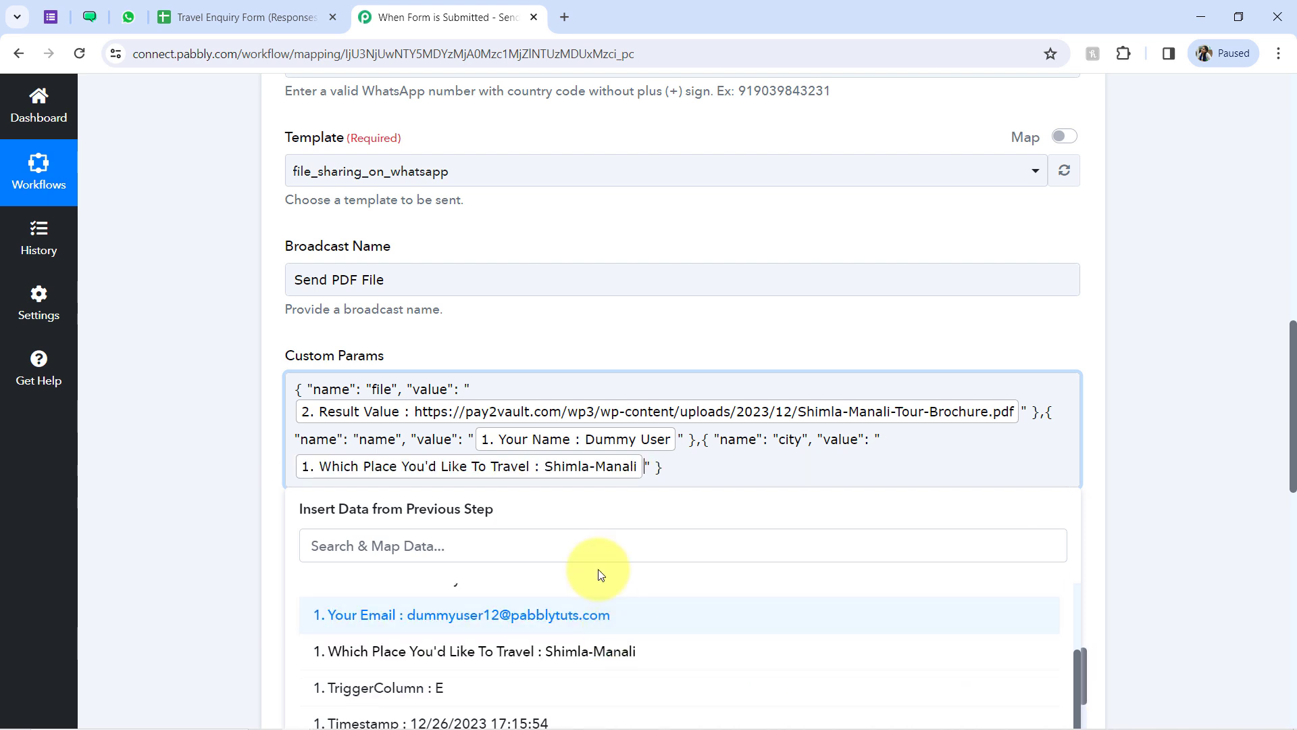
{"action": "left_click", "coordinate": [137, 432]}
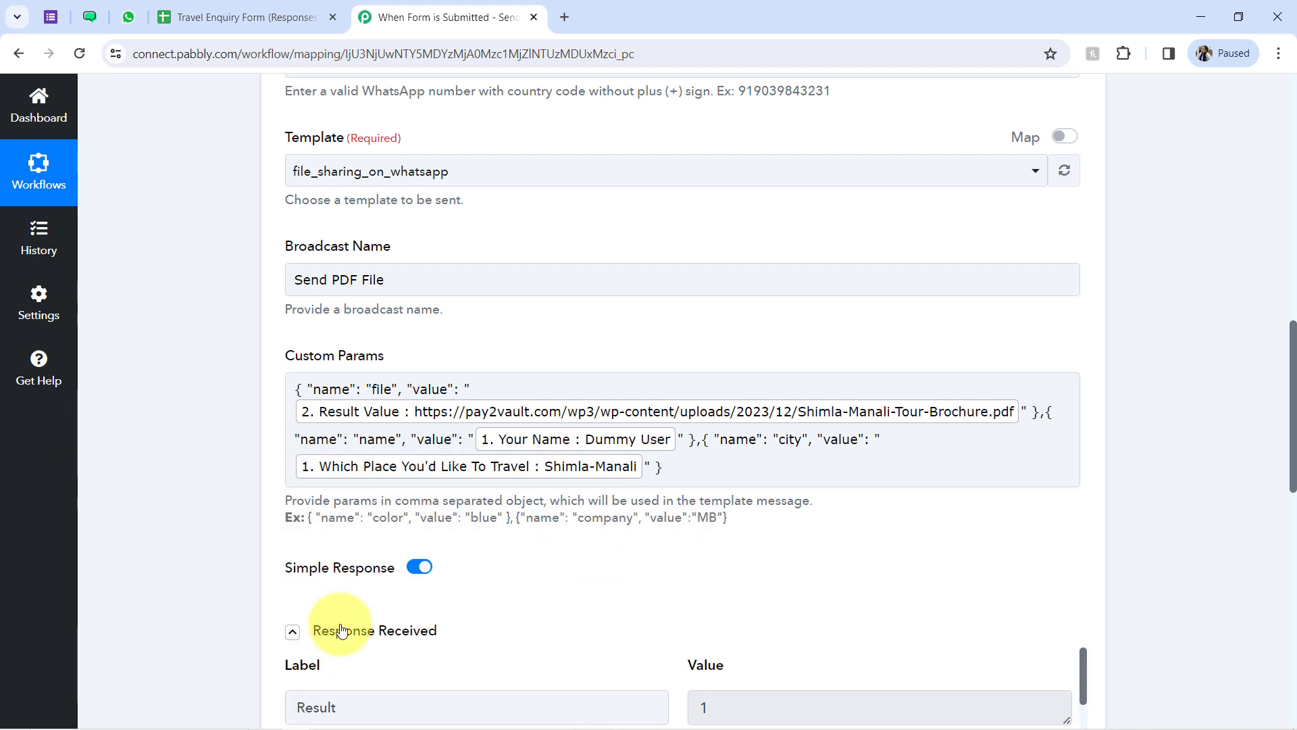
Save and send the test request again, and check the city in the new WhatsApp message.
{"action": "left_click", "coordinate": [353, 667]}
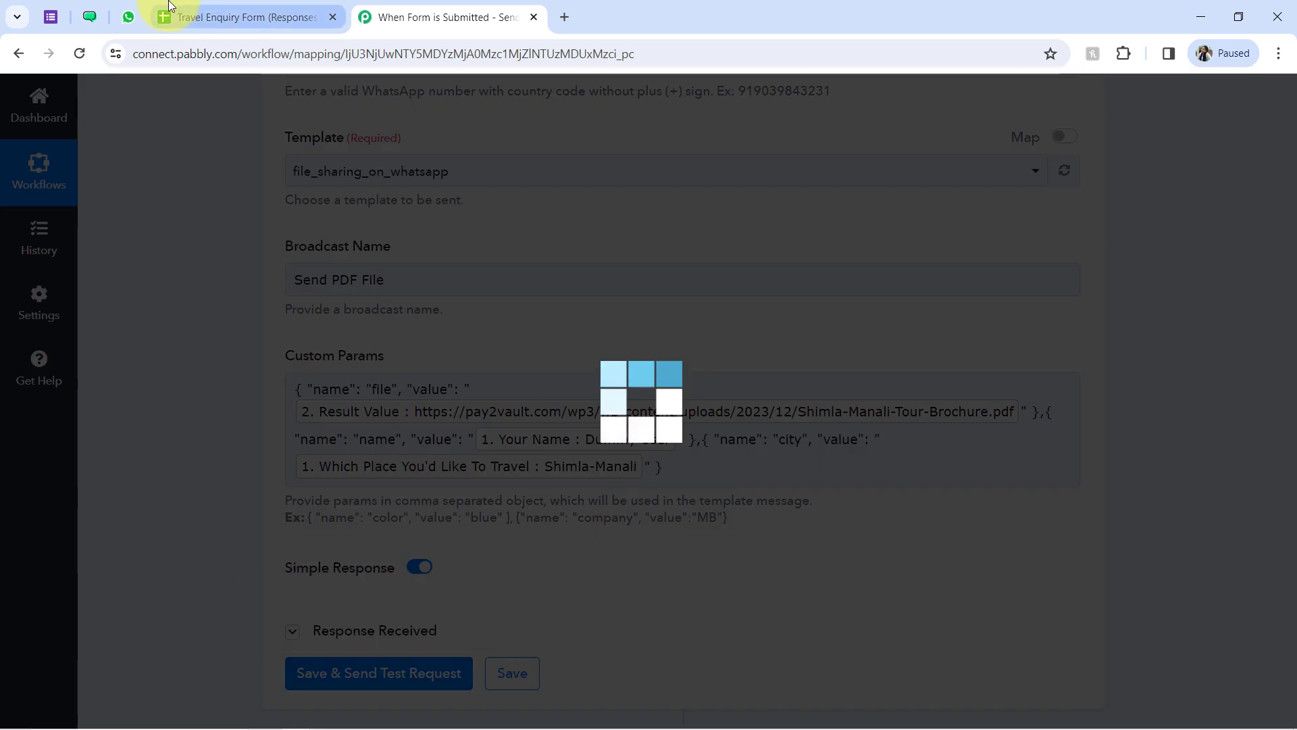
{"action": "left_click", "coordinate": [121, 18]}
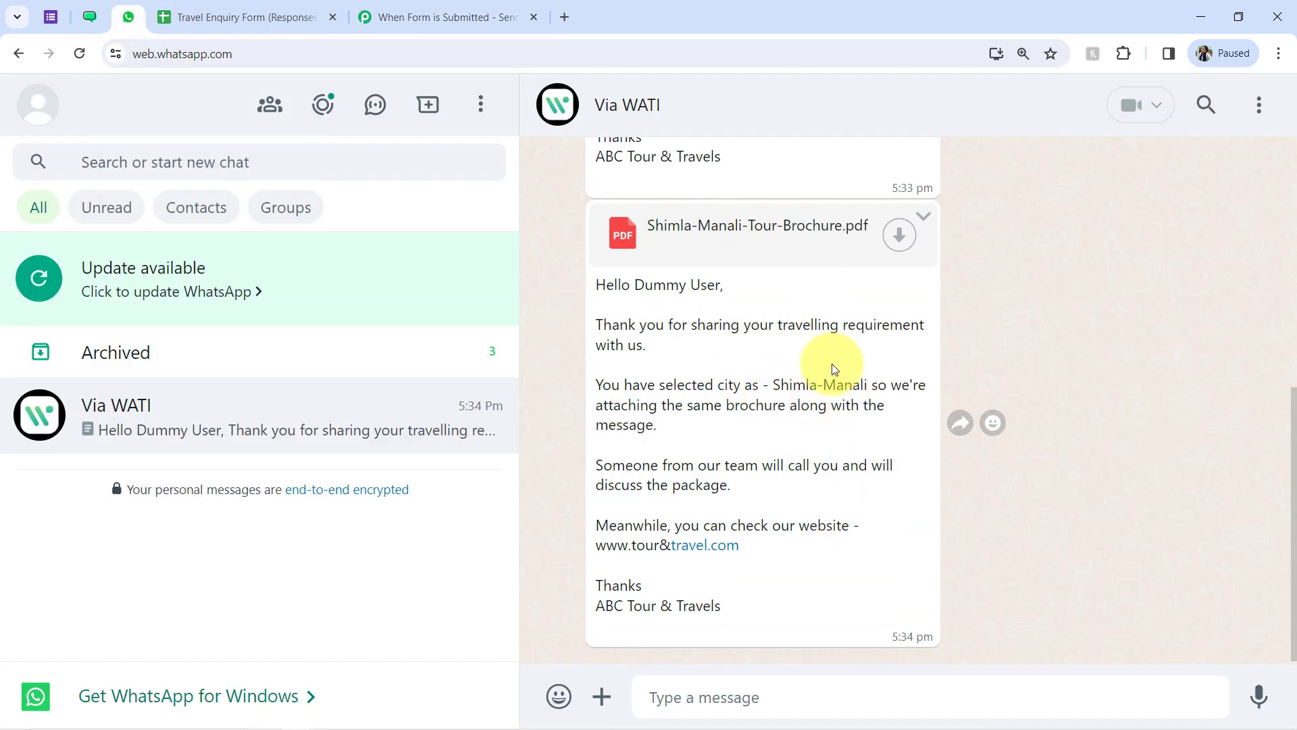
{"action": "left_click_drag", "start_coordinate": [771, 384], "coordinate": [870, 387]}
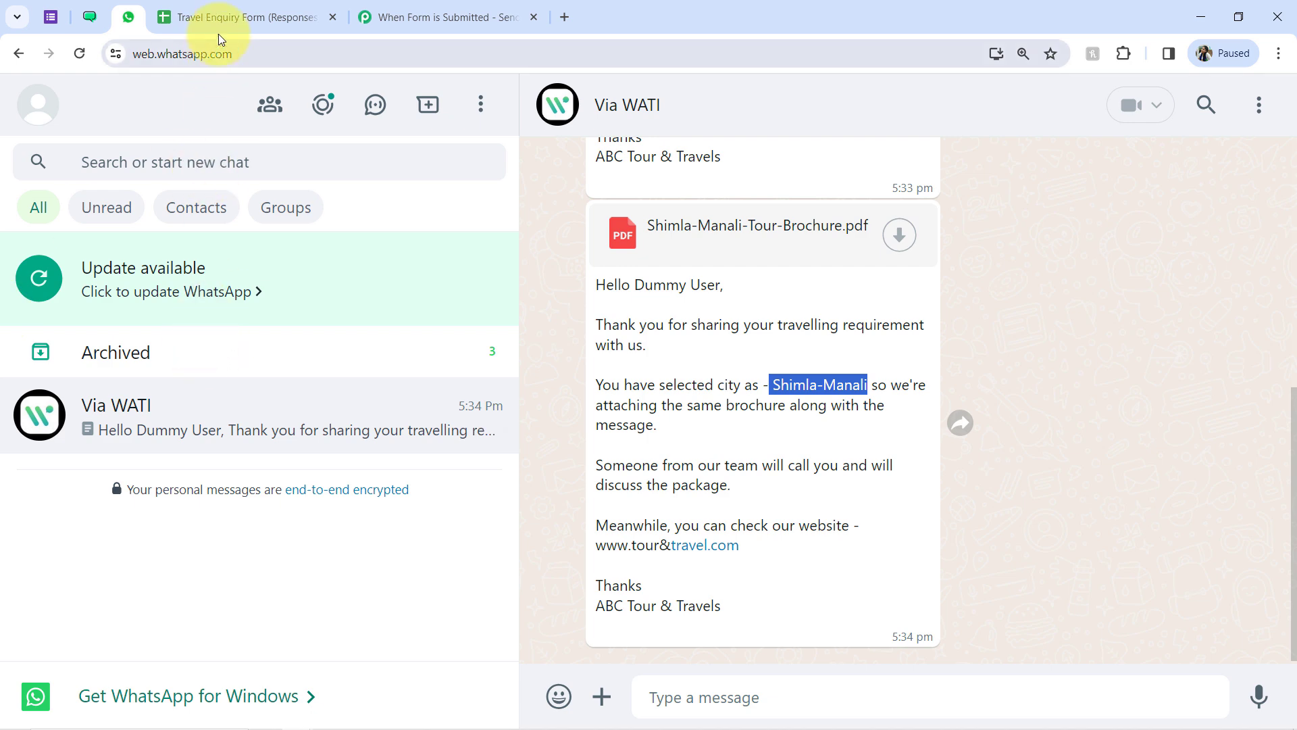
Return to the Pabbly Connect workflow, collapse the WATI Send Template Message action and review the sequence of steps.
{"action": "left_click", "coordinate": [397, 15]}
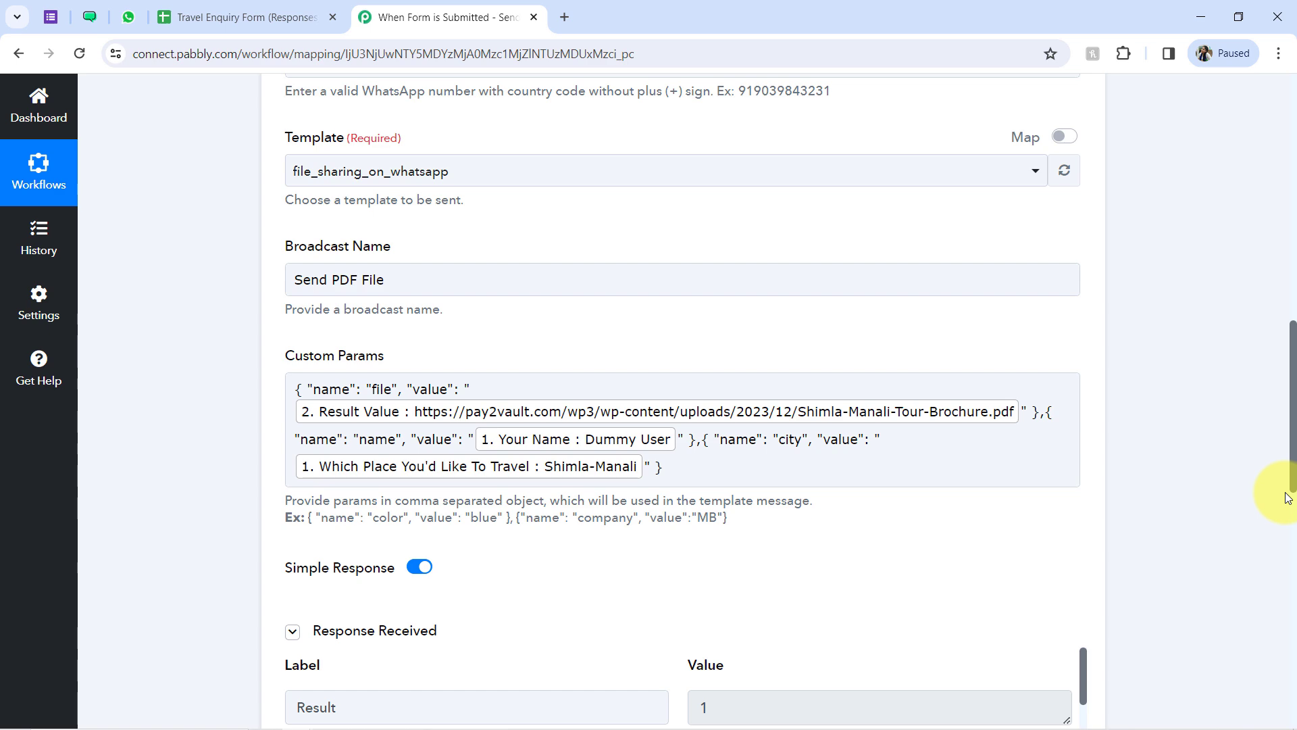
{"action": "left_click_drag", "start_coordinate": [1292, 487], "coordinate": [1253, 116]}
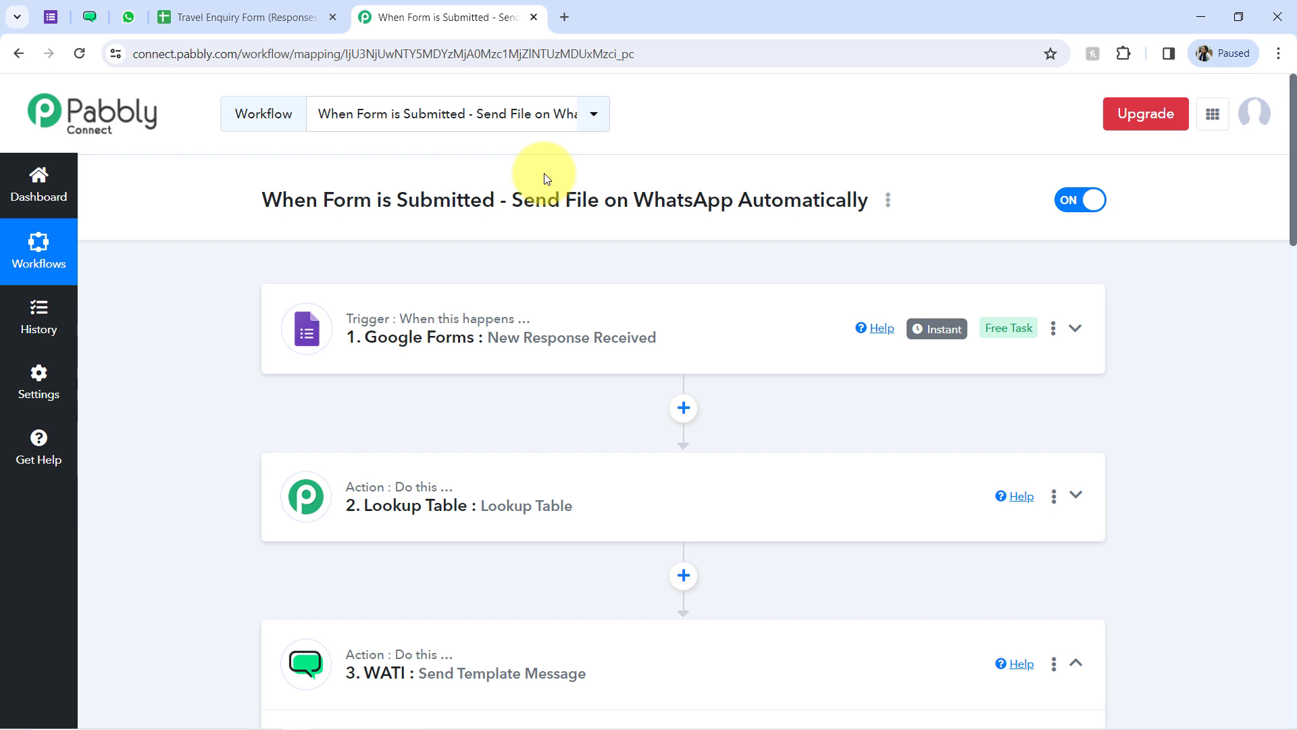
{"action": "left_click", "coordinate": [405, 642]}
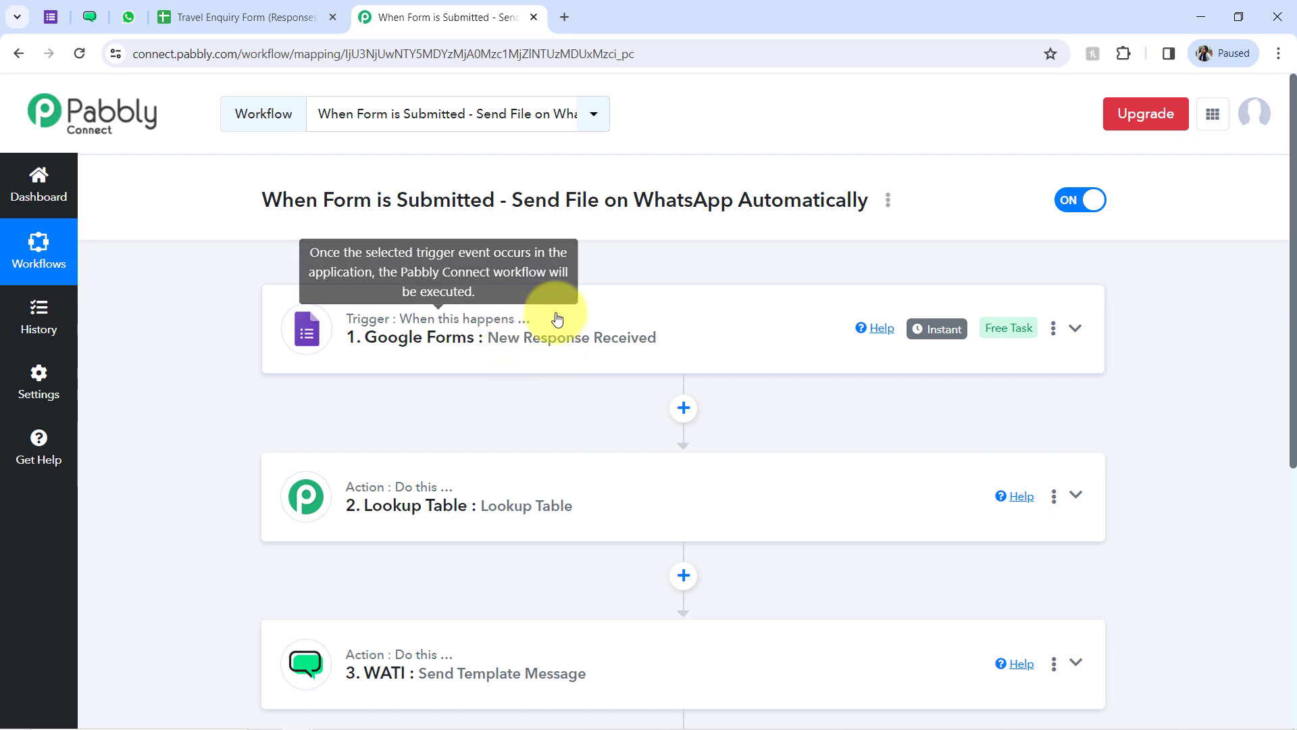
{"action": "mouse_move", "coordinate": [526, 322]}
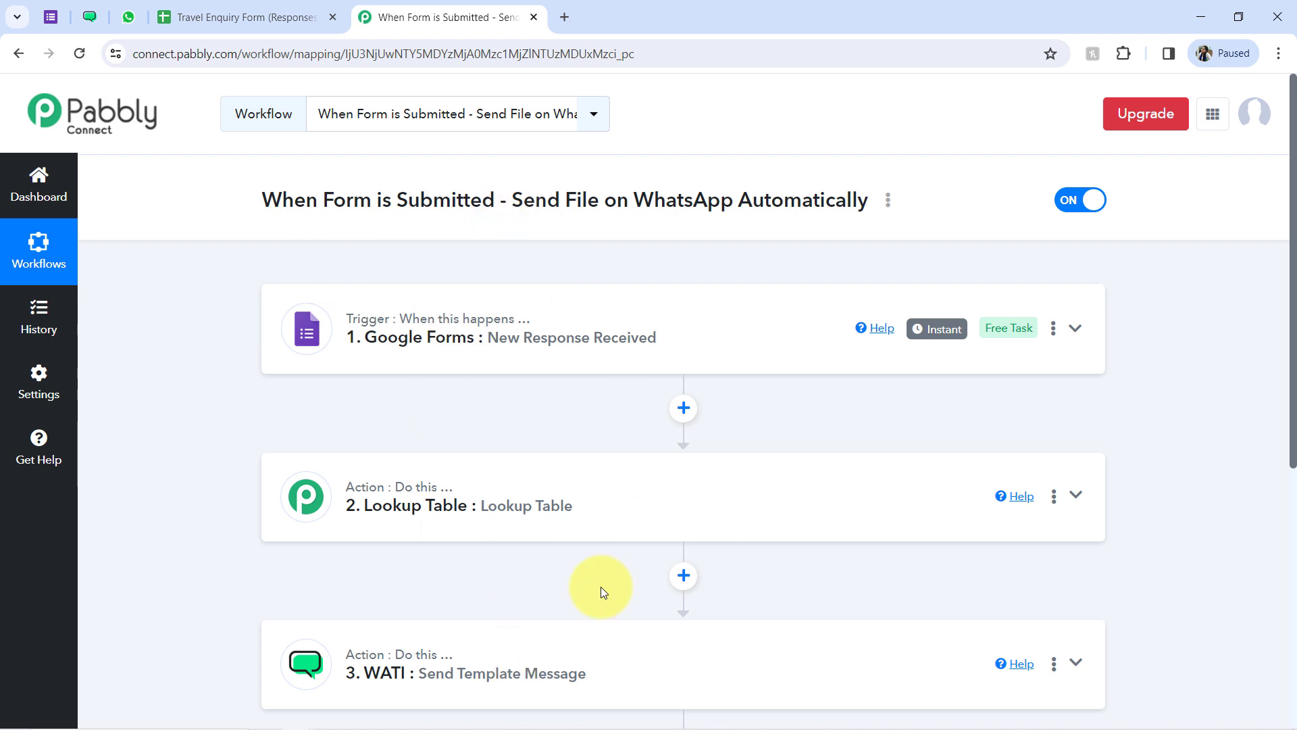
Generate the workflow's share link, copy it and close the Share Workflow dialog.
{"action": "left_click", "coordinate": [888, 202]}
{"action": "left_click", "coordinate": [711, 290]}
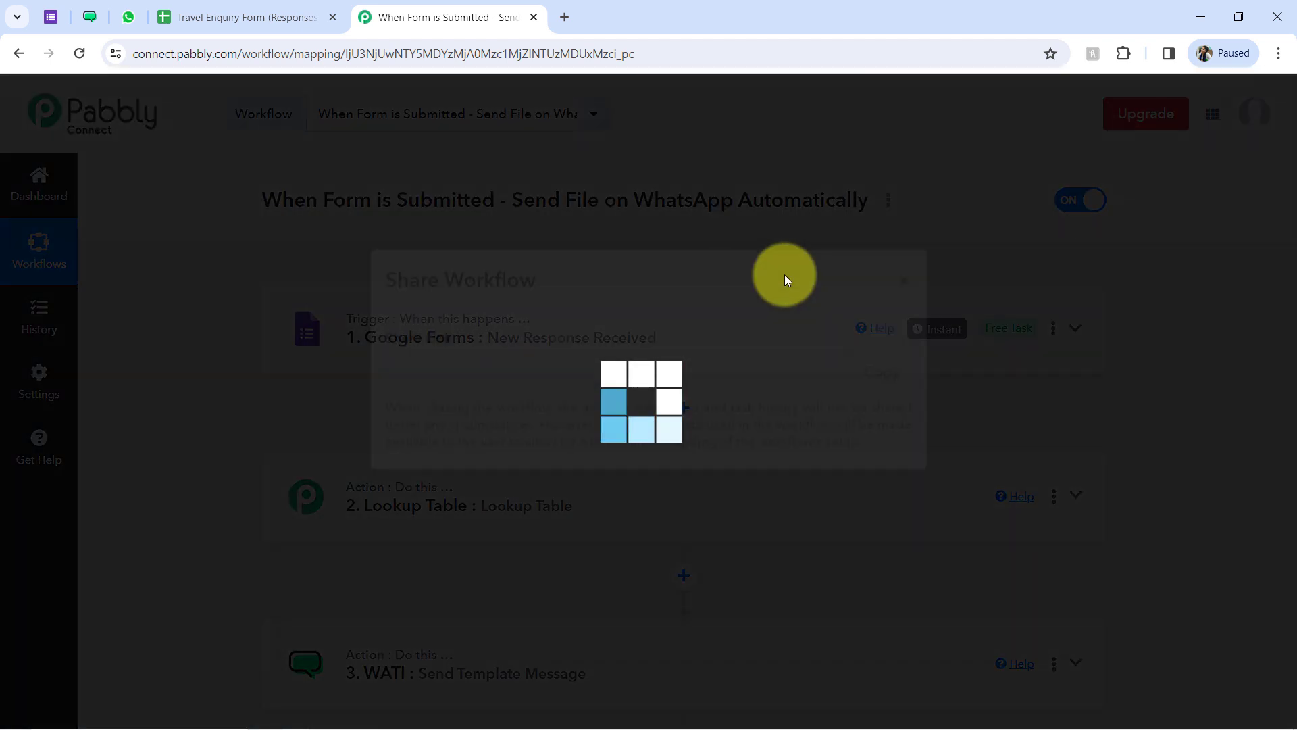
{"action": "left_click", "coordinate": [886, 419]}
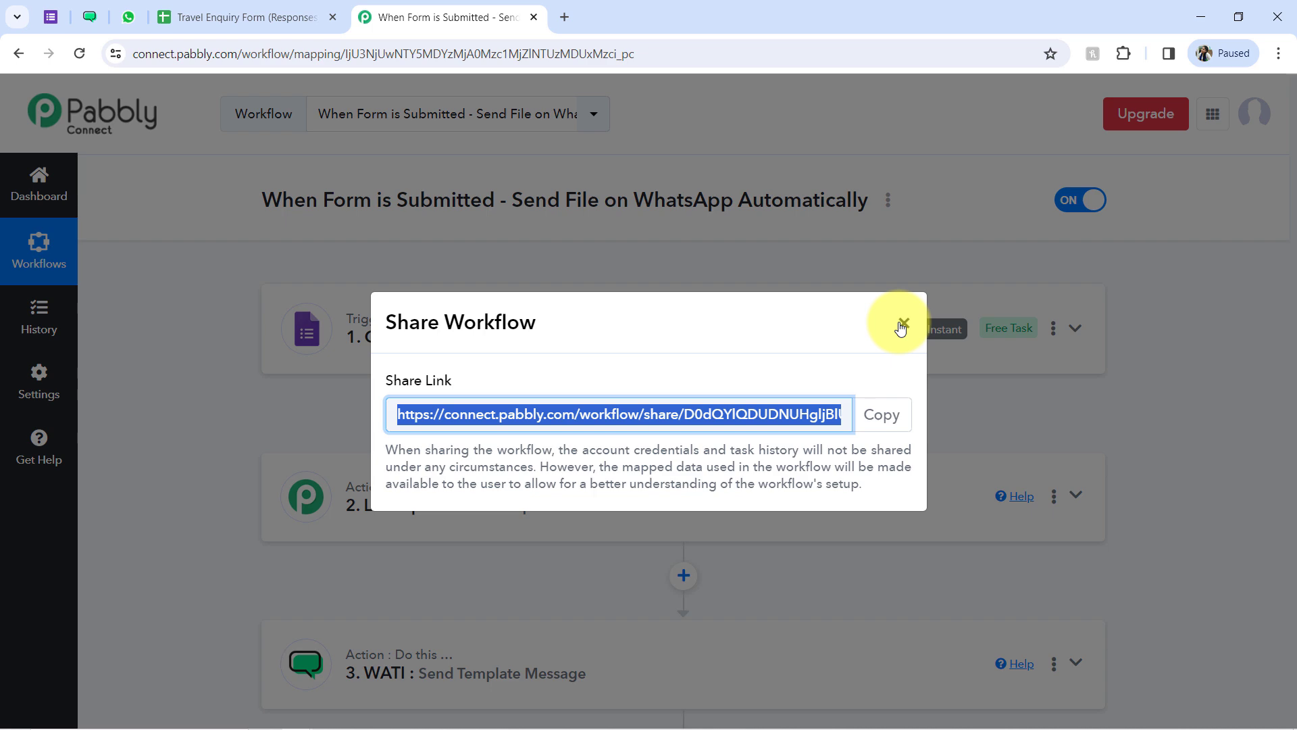
{"action": "left_click", "coordinate": [903, 324]}
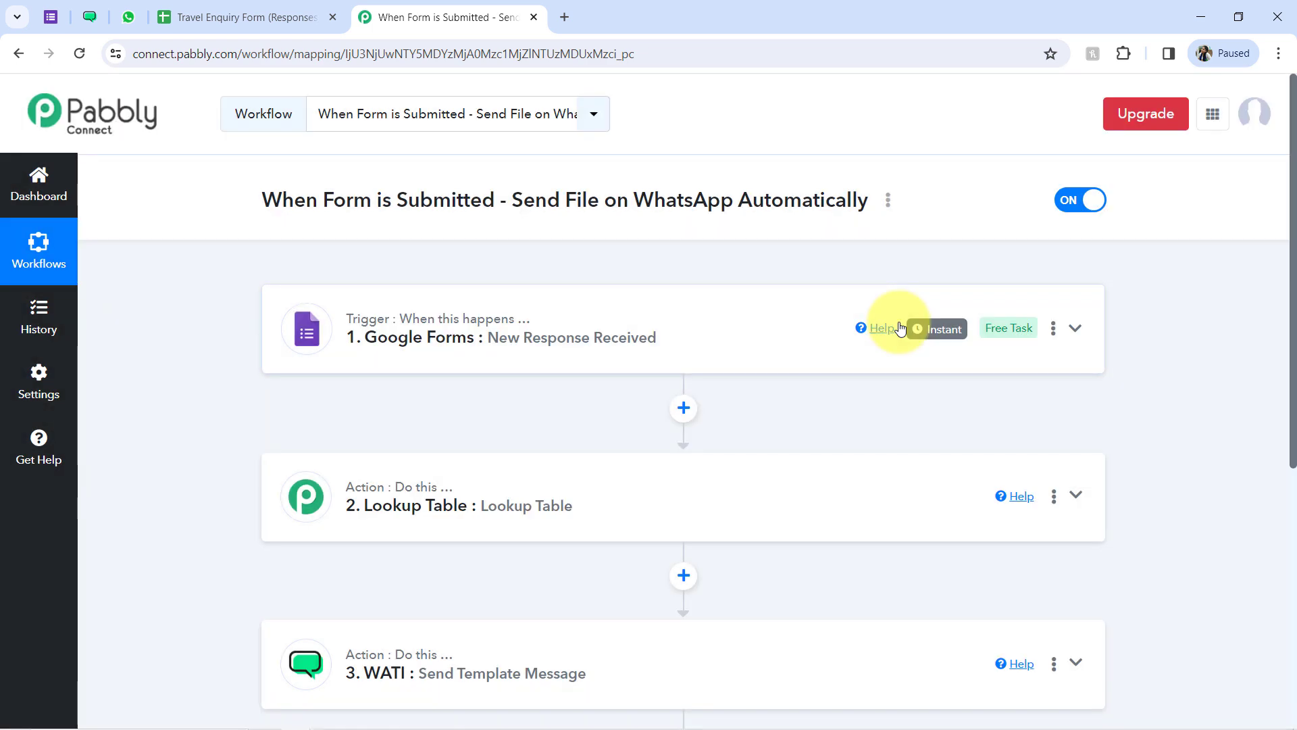